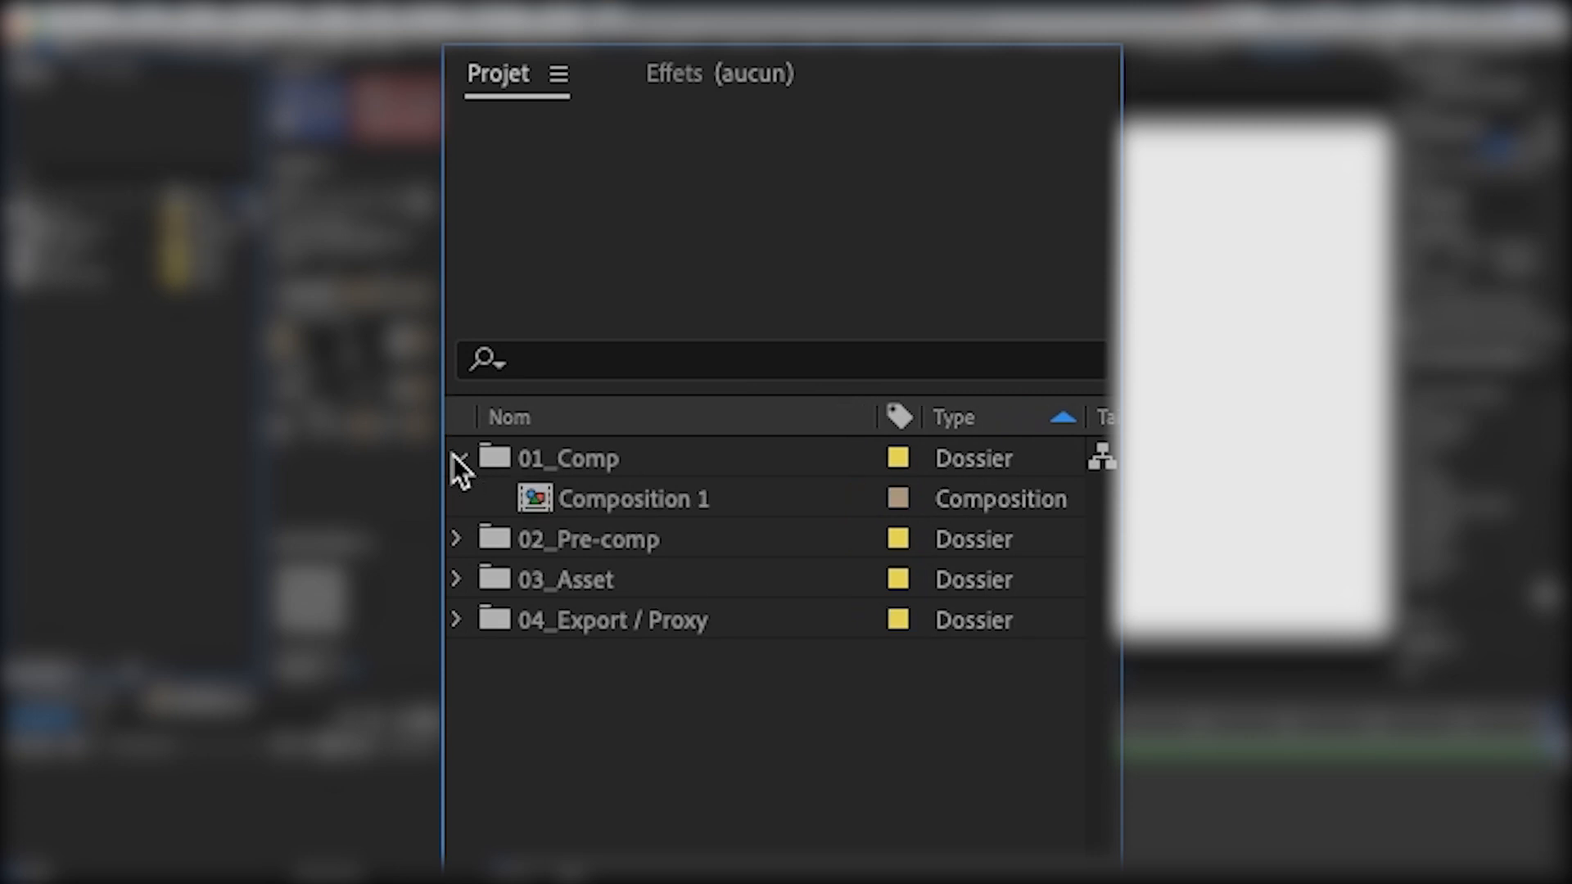
- Examine the folder structure of the project, including the subfolders inside the 03_Asset folder
{"action": "left_click", "coordinate": [456, 458]}
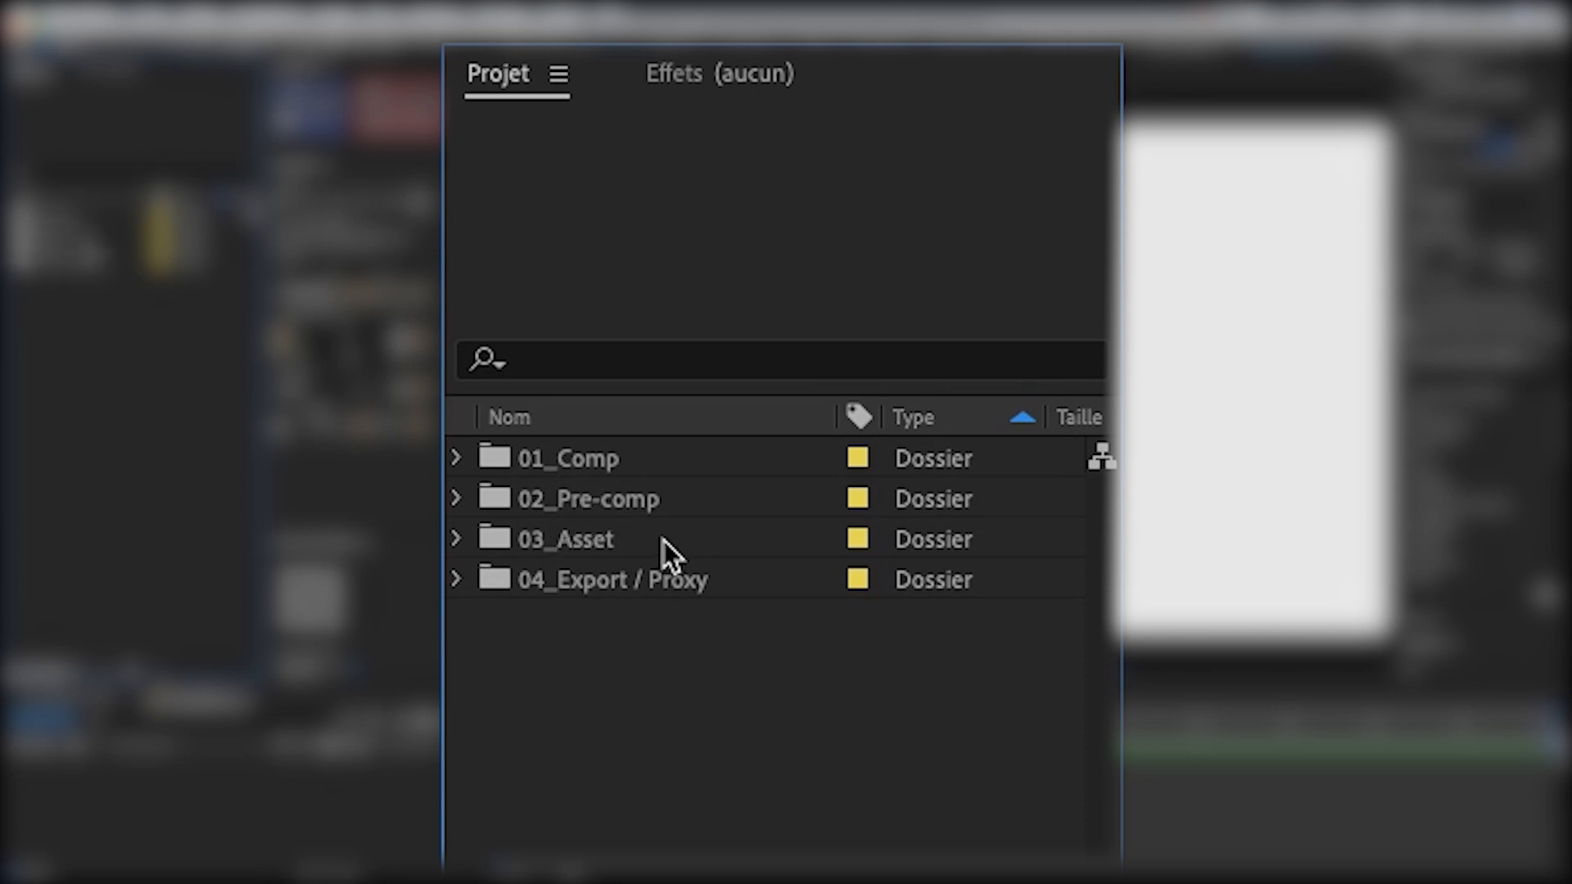
{"action": "left_click", "coordinate": [456, 539]}
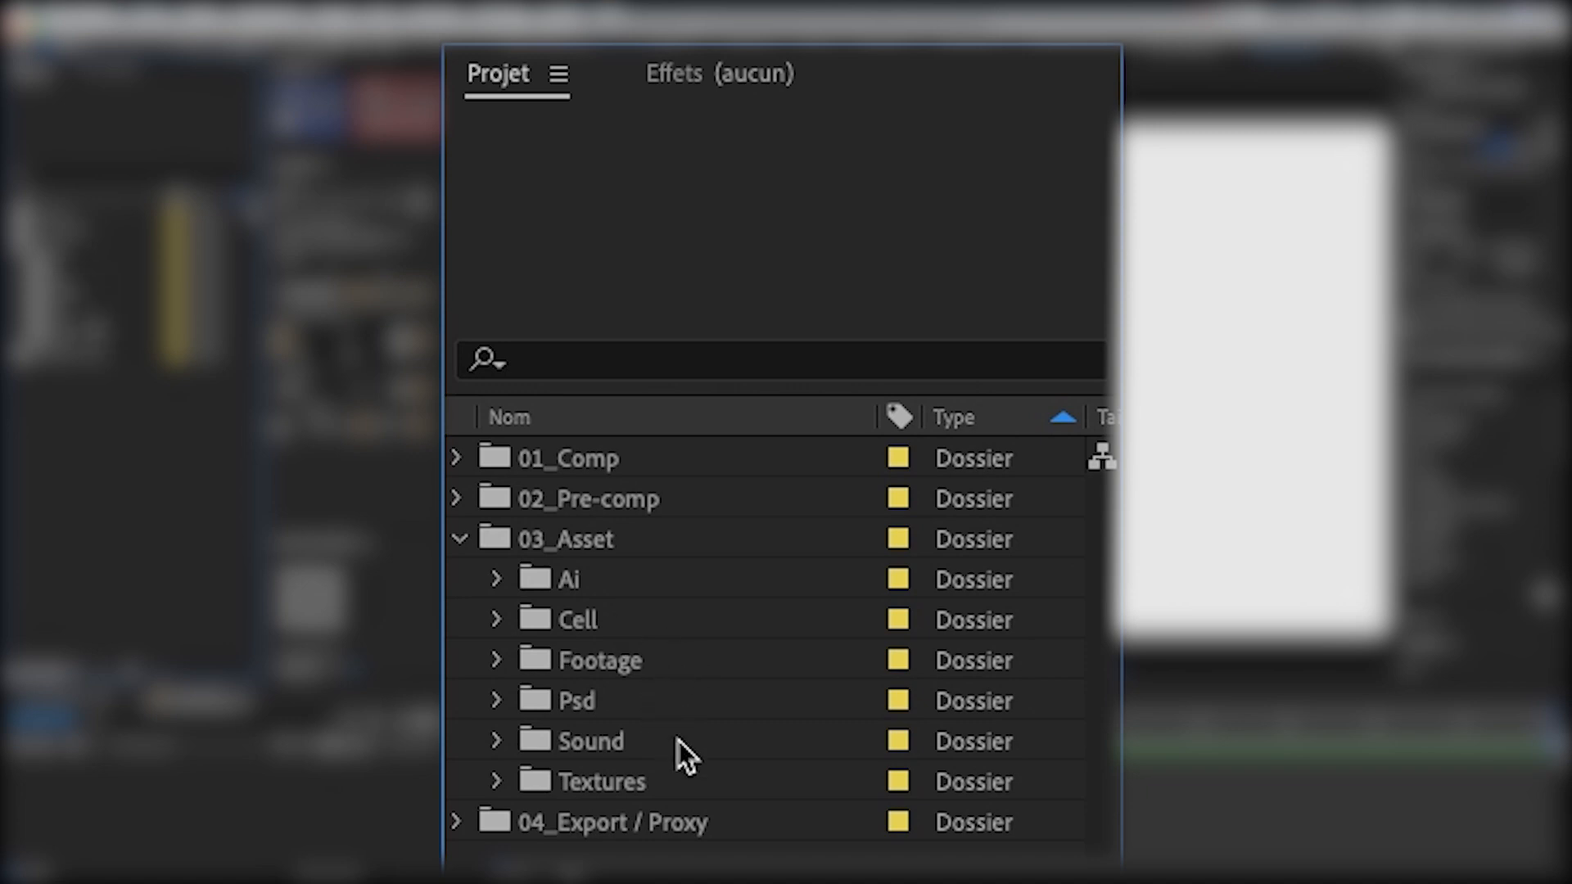
{"action": "left_click", "coordinate": [455, 541]}
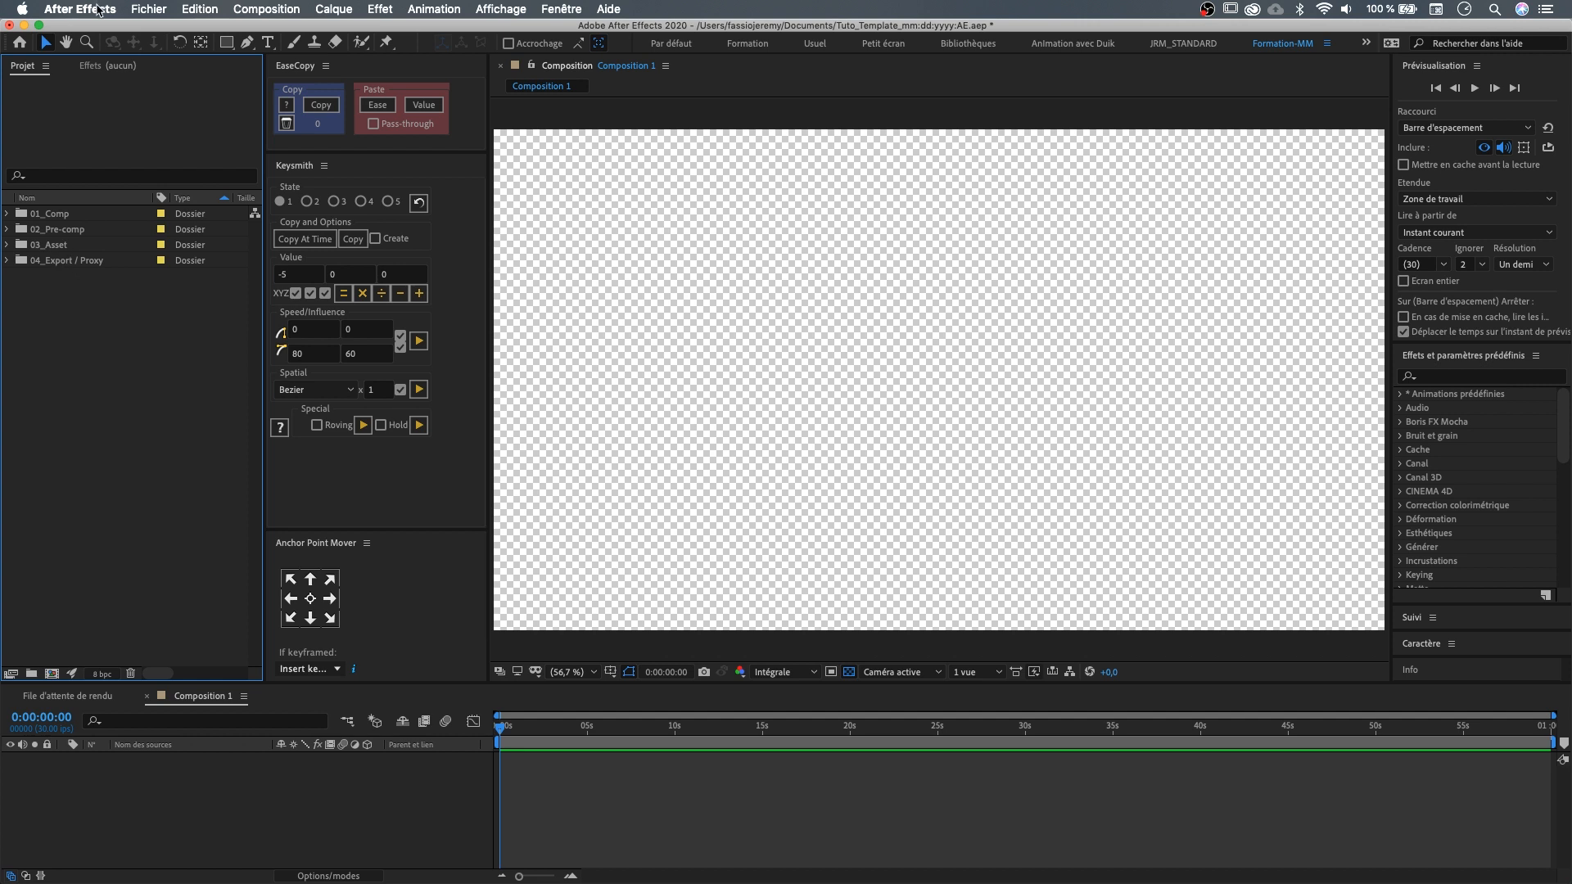
- Enable loading a template for new projects in the Nouveau projet preferences
{"action": "left_click", "coordinate": [96, 14]}
{"action": "mouse_move", "coordinate": [92, 53]}
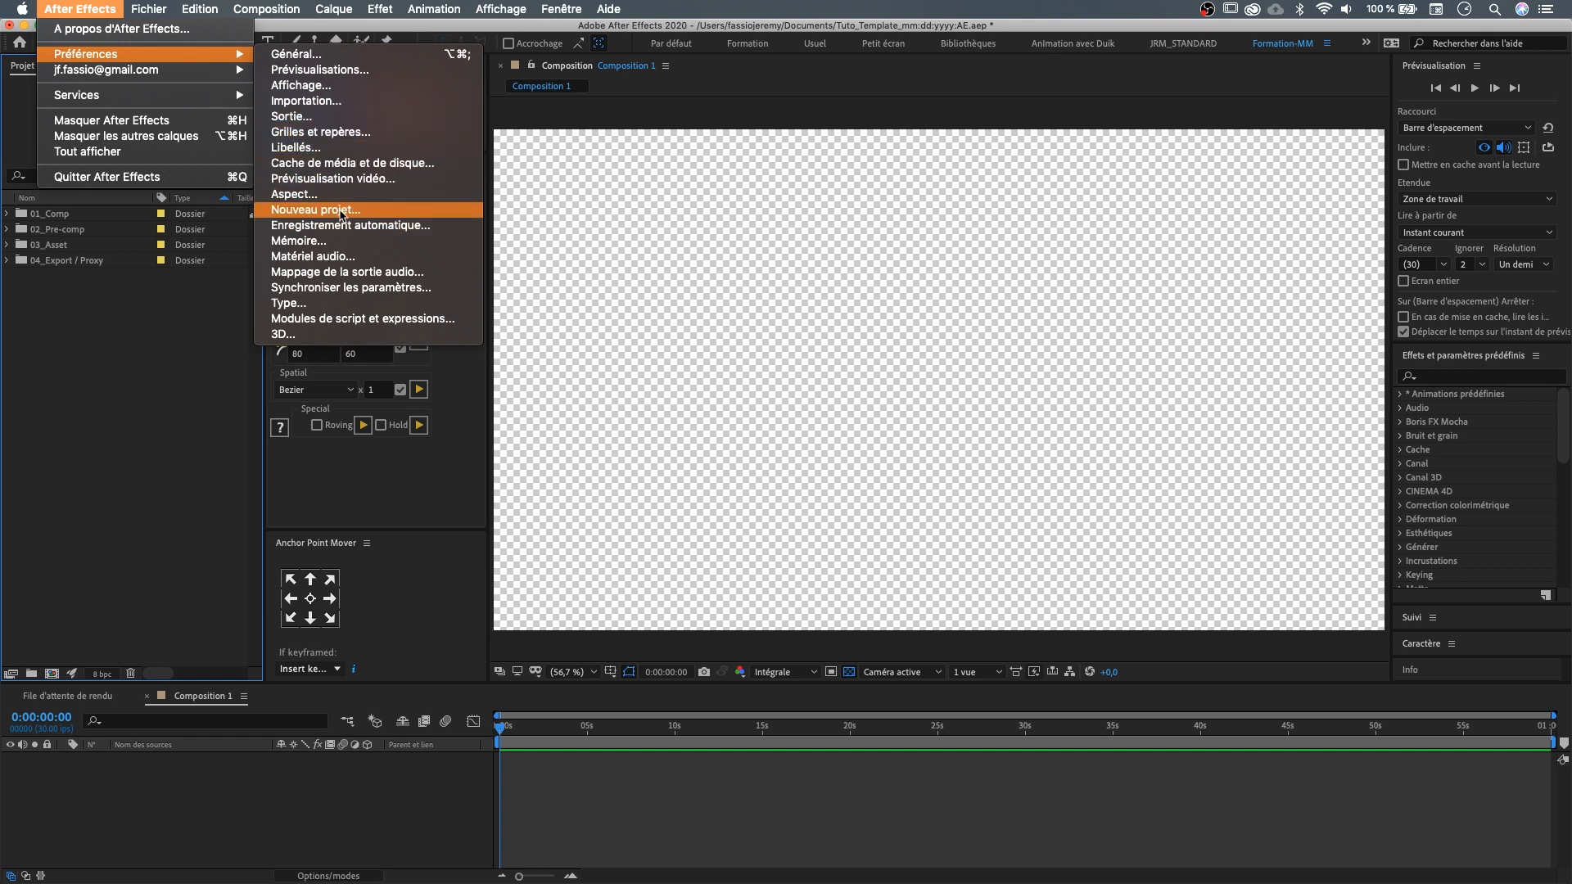
{"action": "left_click", "coordinate": [390, 212]}
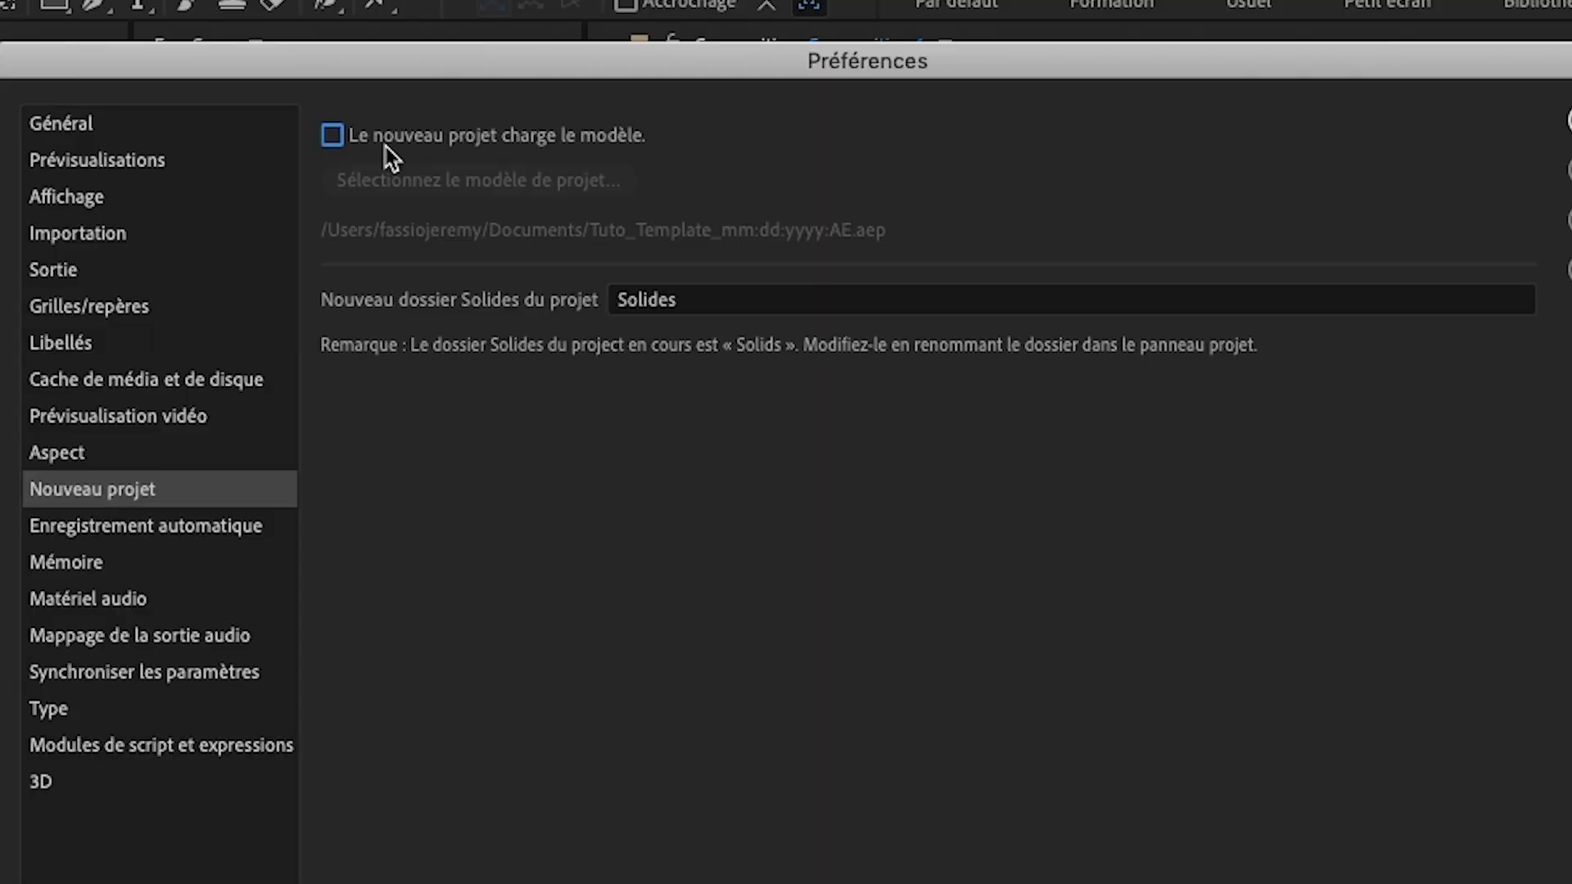
{"action": "left_click", "coordinate": [336, 141]}
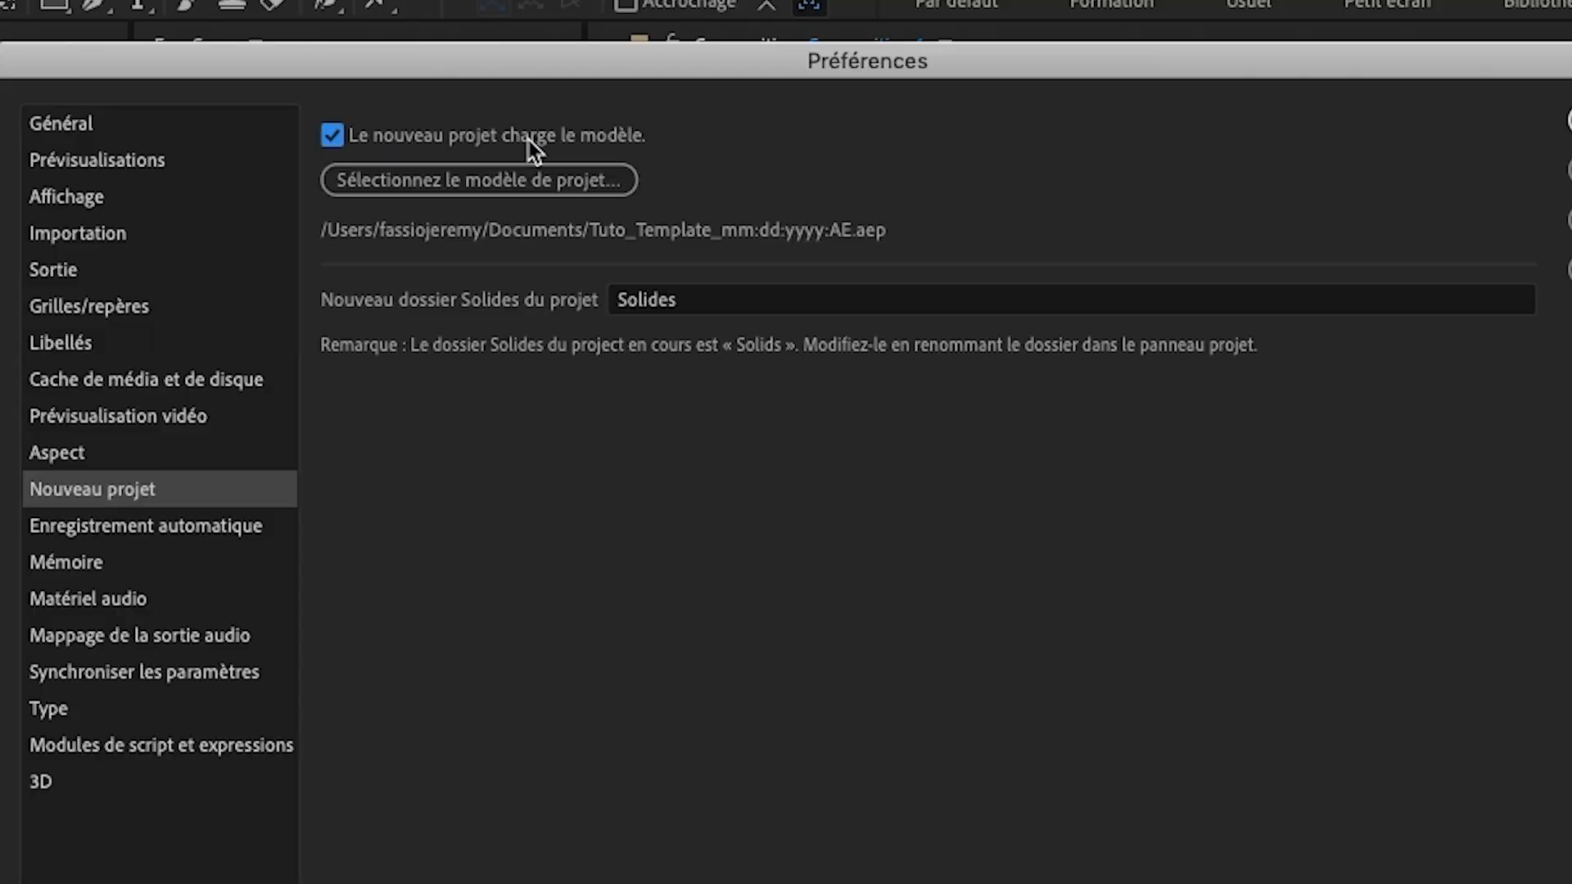
- Choose Tuto_Template_mm/dd/yyyy/AE.aep from Documents as the new-project template and save the preferences
{"action": "left_click", "coordinate": [597, 185]}
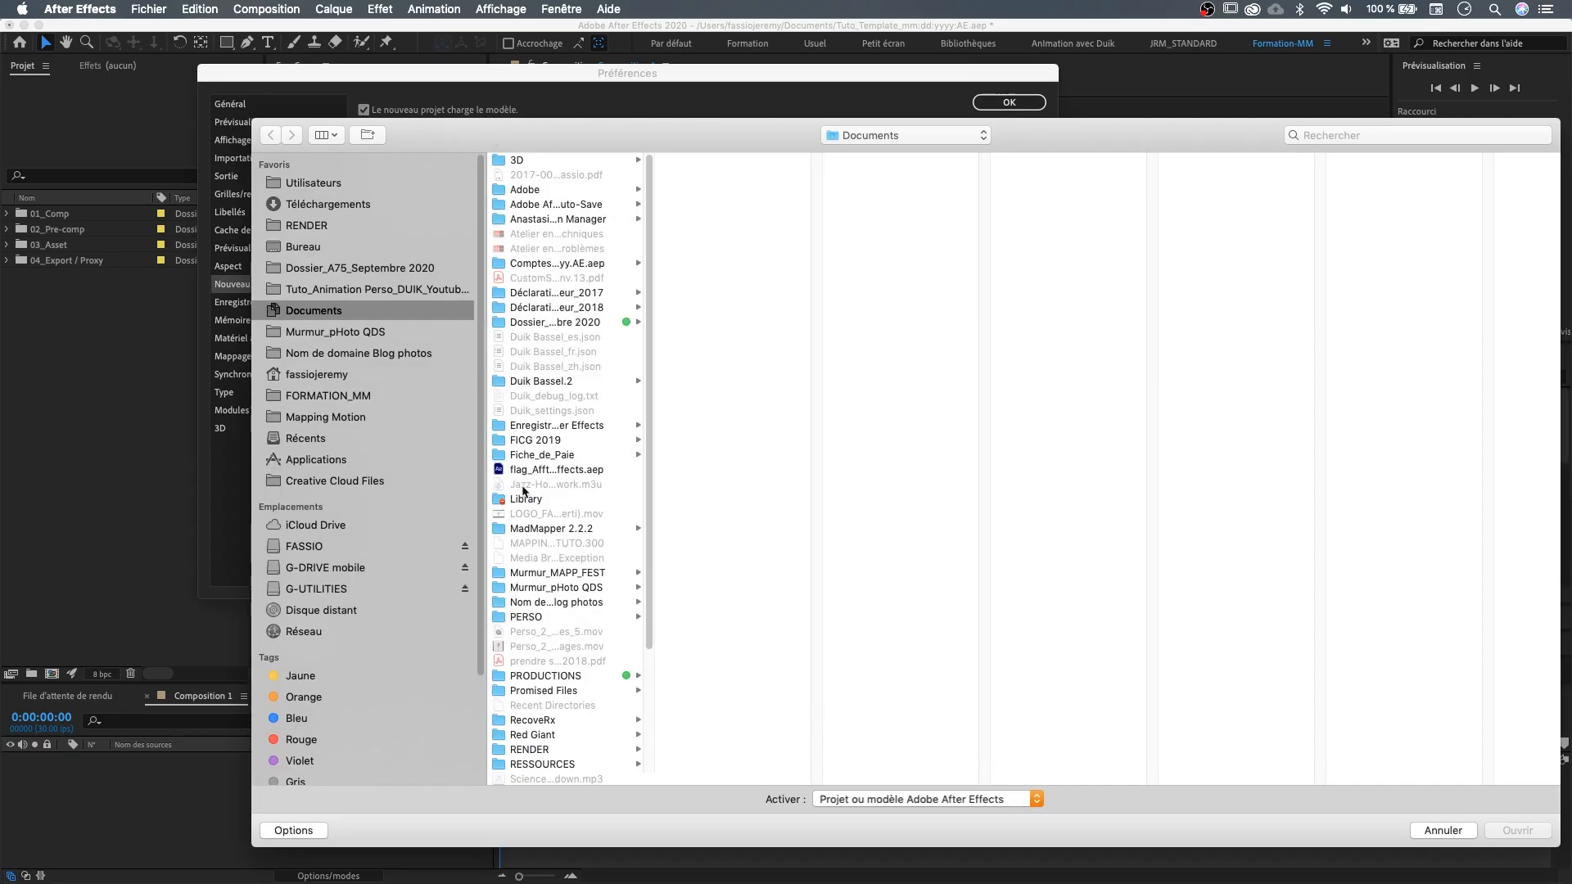
{"action": "scroll", "coordinate": [524, 491], "scroll_direction": "down", "scroll_amount": 5}
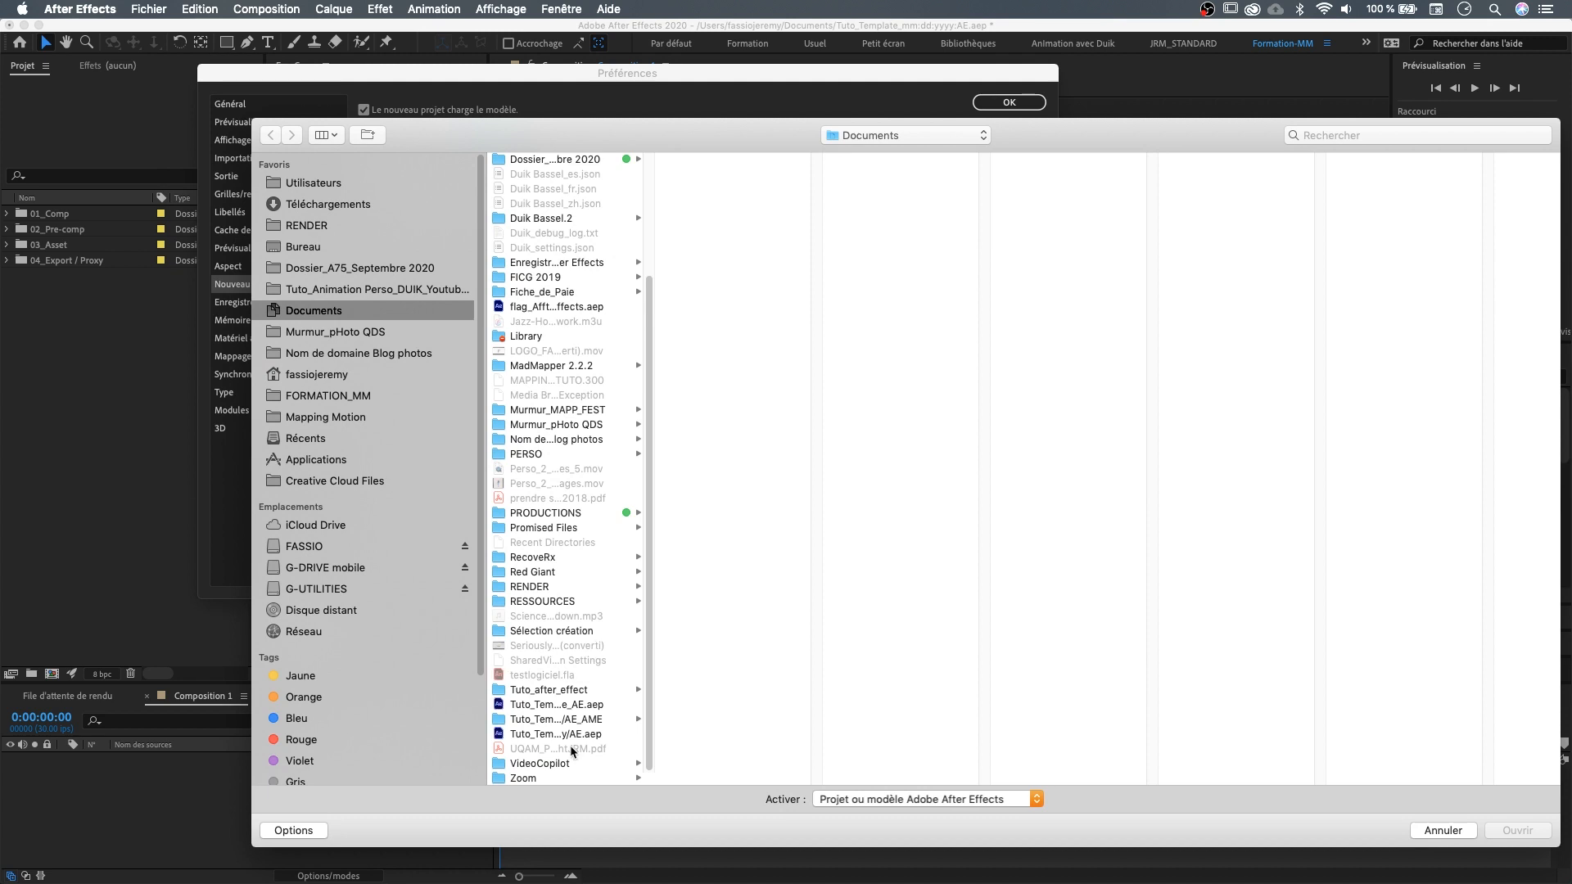
{"action": "left_click", "coordinate": [551, 735]}
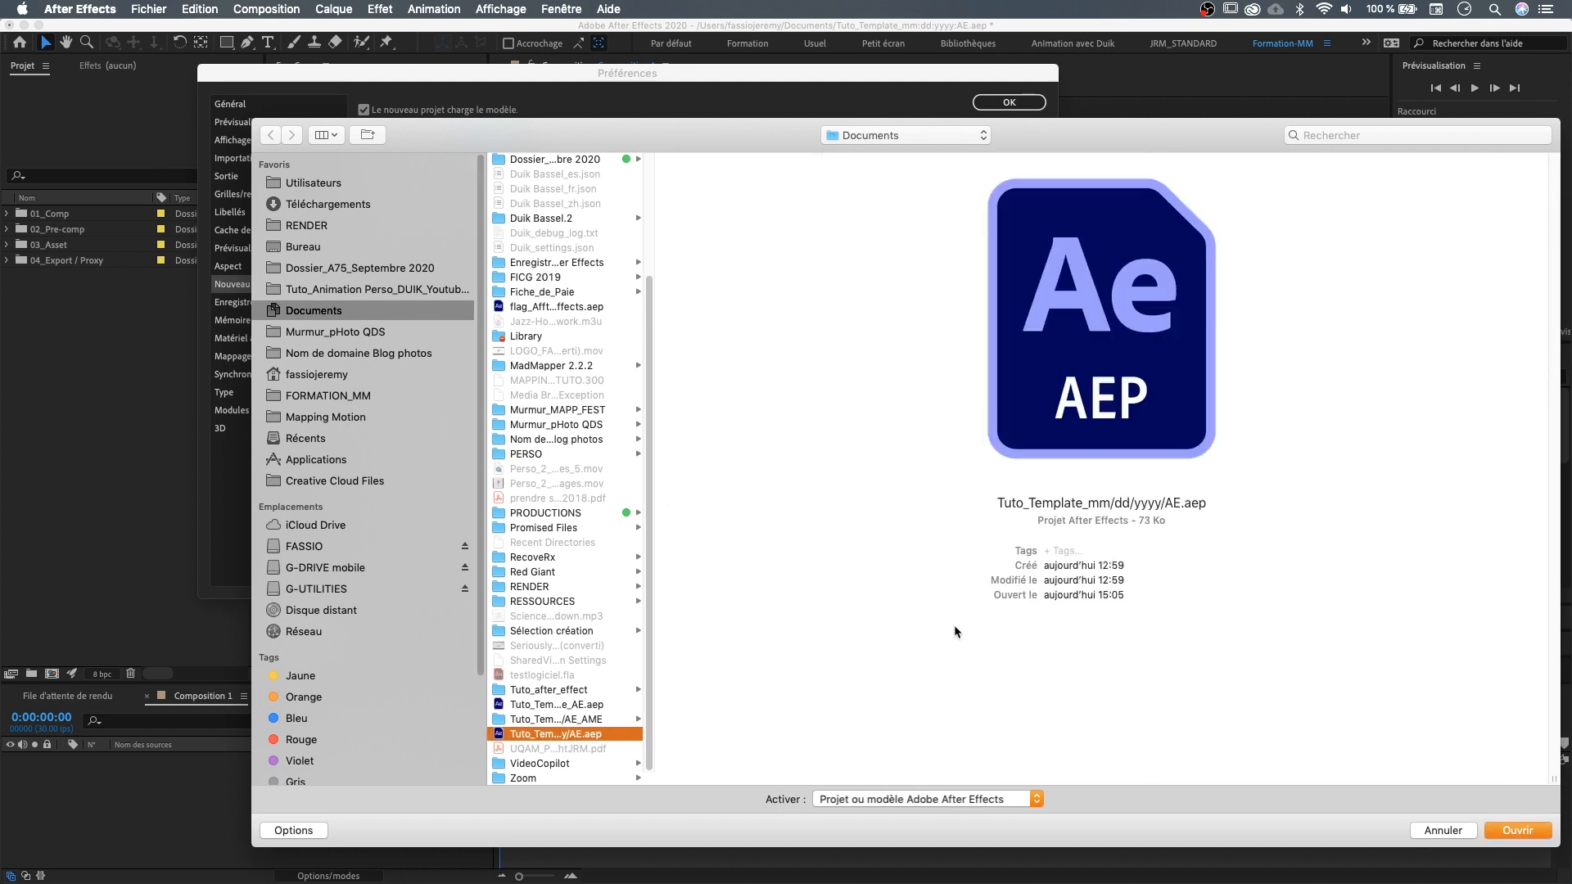
{"action": "left_click", "coordinate": [1513, 834]}
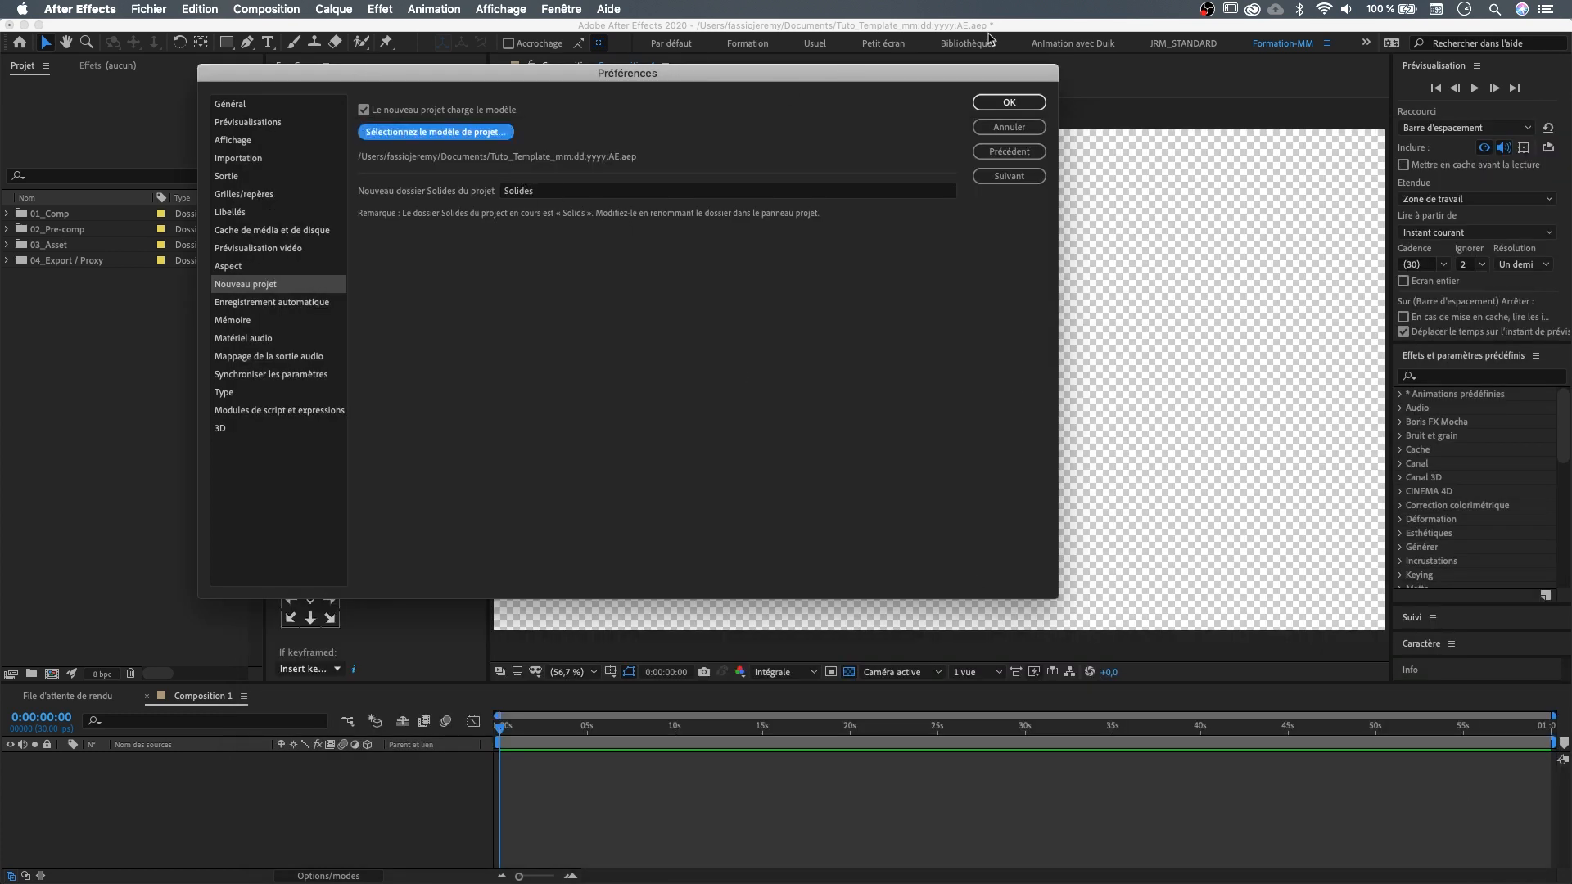
{"action": "left_click", "coordinate": [1009, 103]}
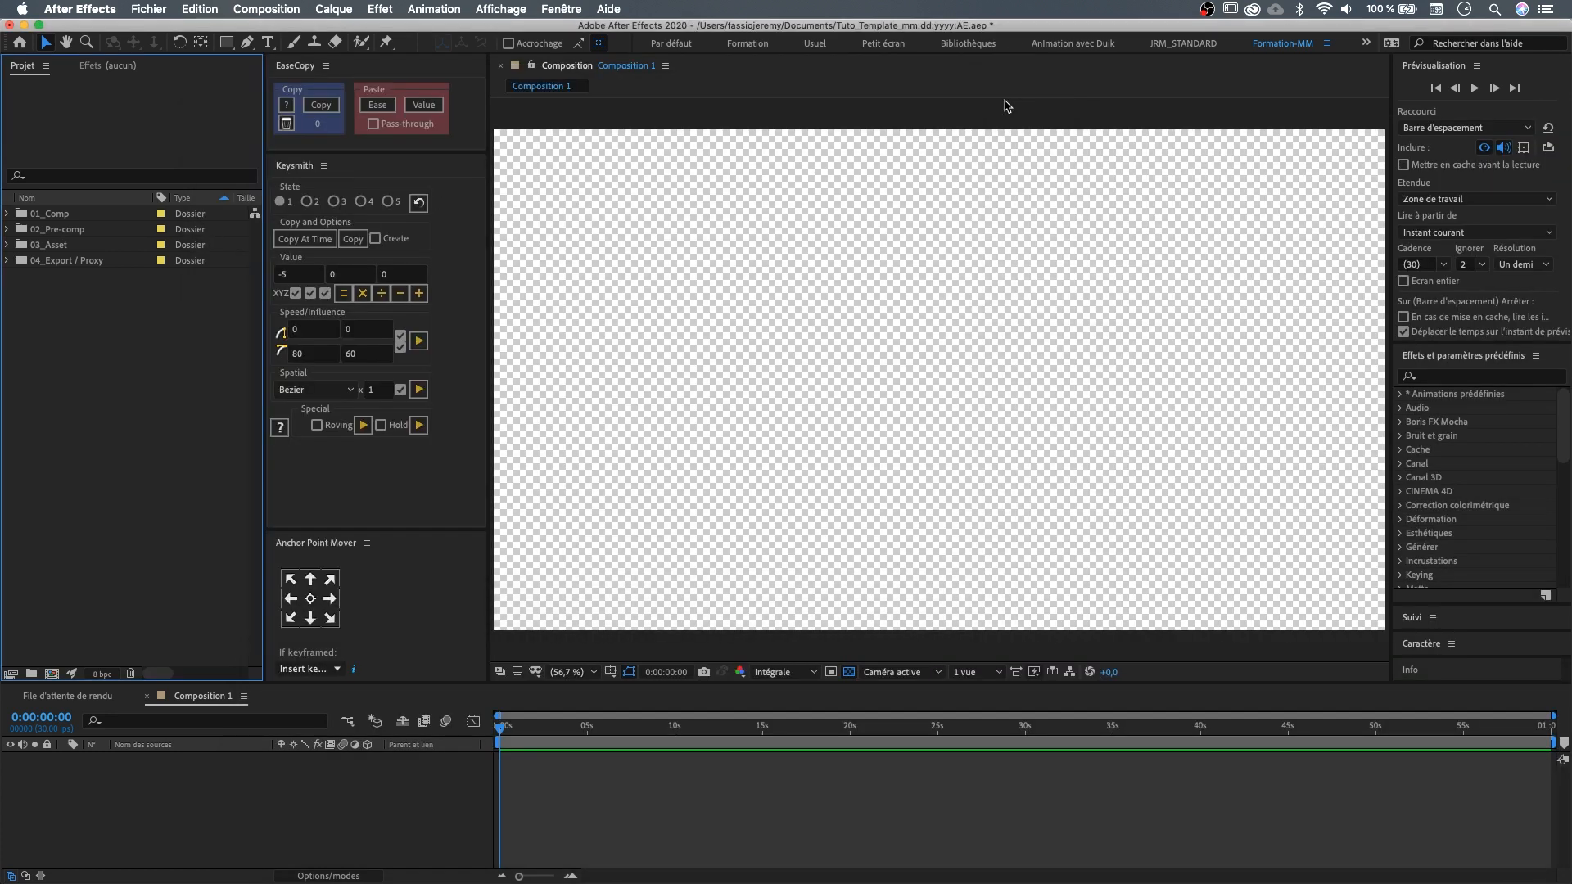
- Create a new project based on the configured template
{"action": "left_click", "coordinate": [150, 9]}
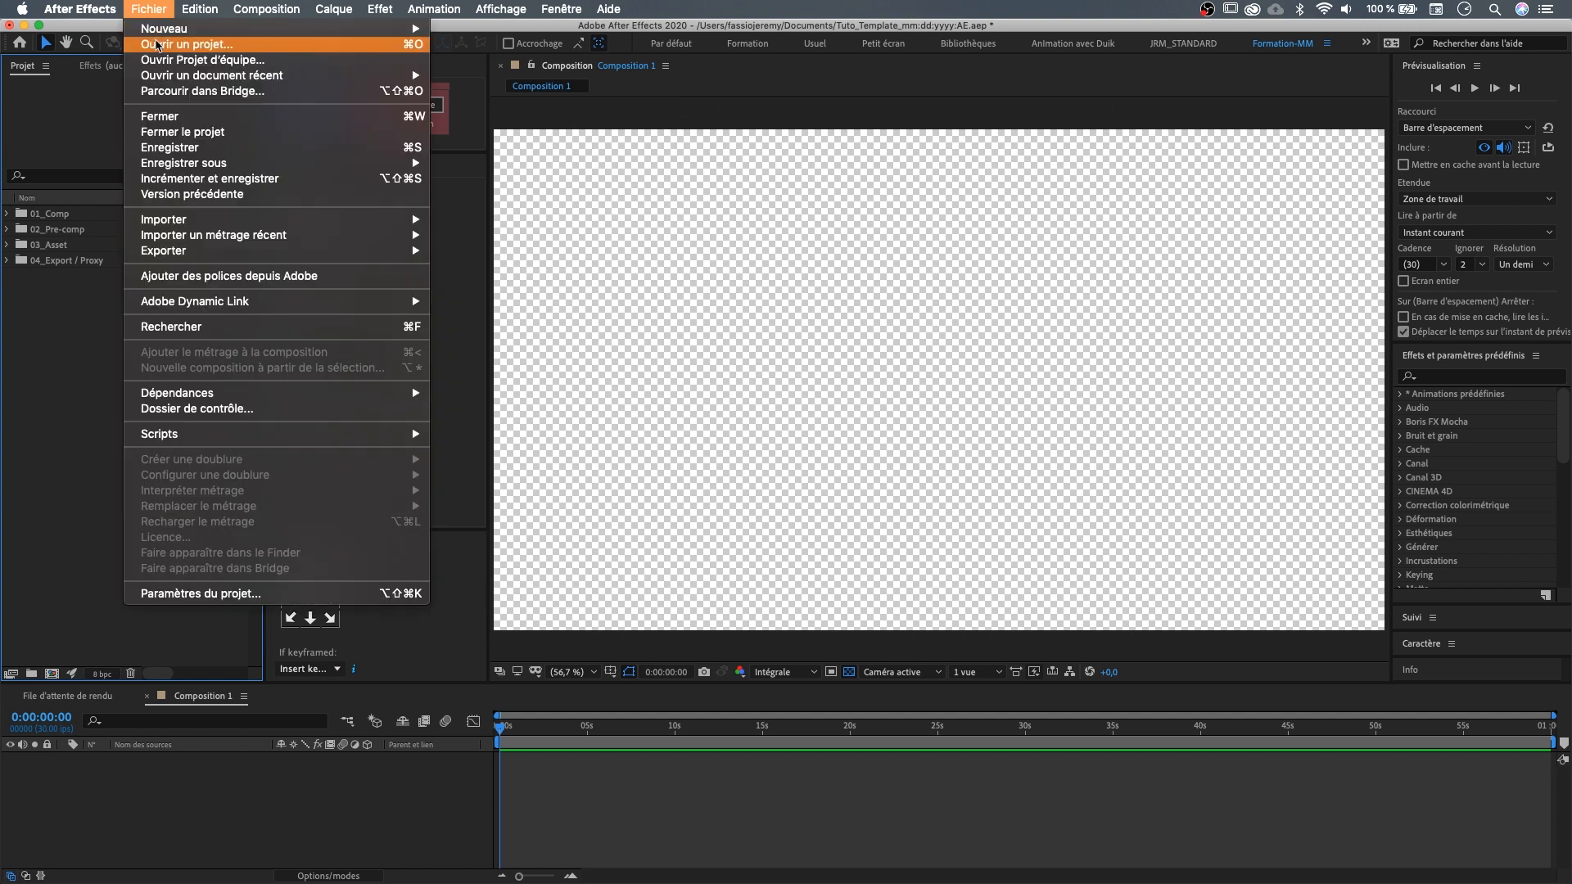
{"action": "mouse_move", "coordinate": [164, 29]}
{"action": "left_click", "coordinate": [557, 30]}
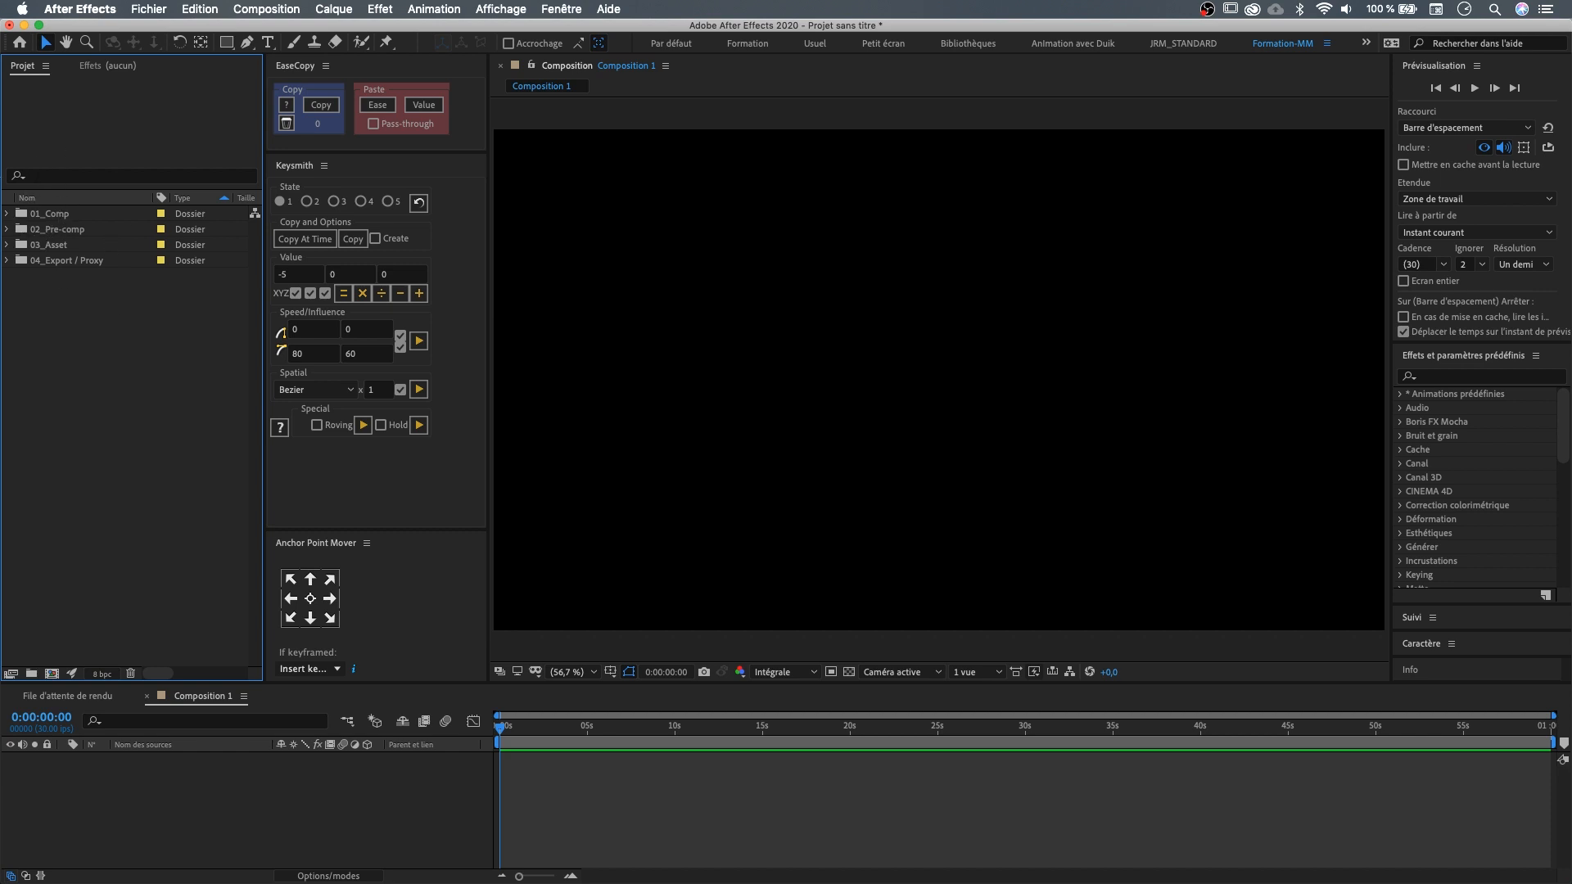
- Import the two texture movie files into the Textures subfolder of the 03_Asset folder
{"action": "double_click", "coordinate": [93, 311]}
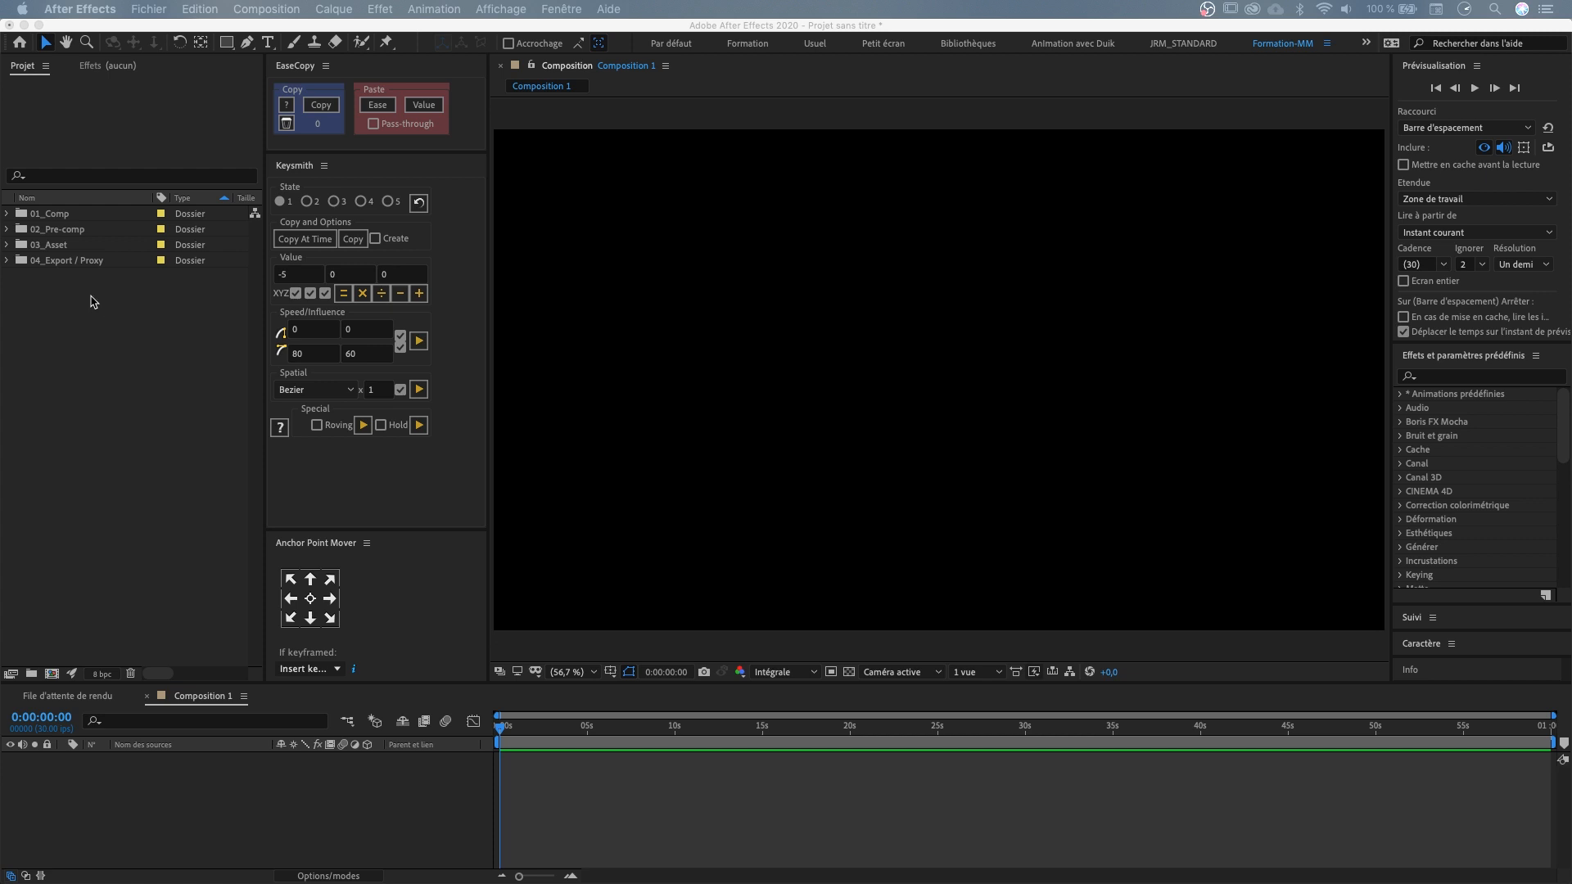
{"action": "left_click", "coordinate": [8, 244]}
{"action": "double_click", "coordinate": [51, 250]}
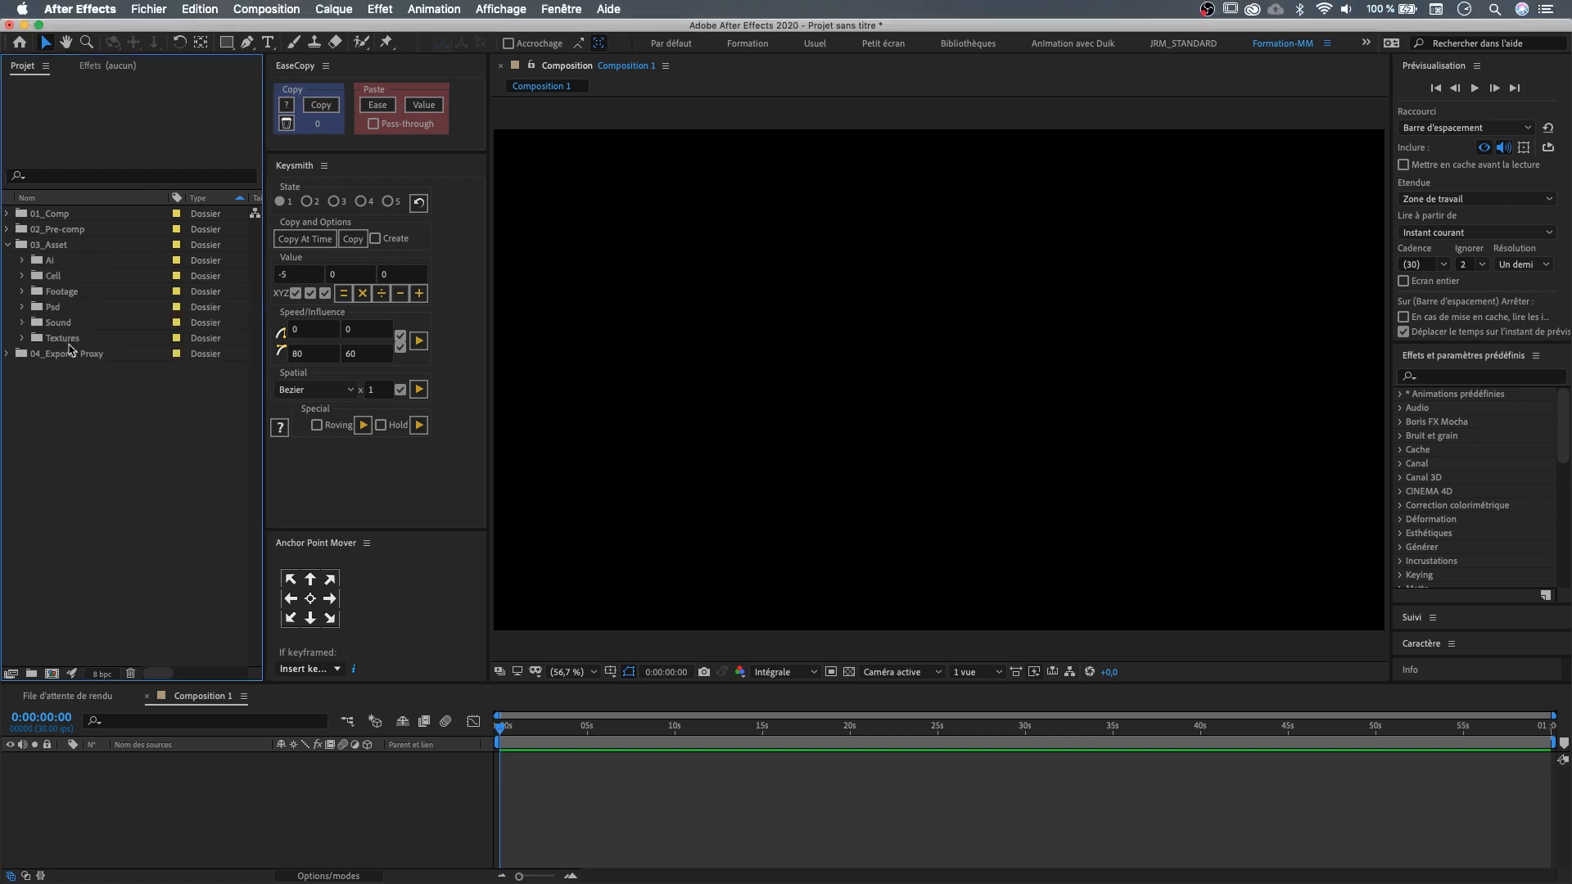
{"action": "left_click", "coordinate": [57, 338]}
{"action": "left_click_drag", "start_coordinate": [235, 261], "coordinate": [126, 342]}
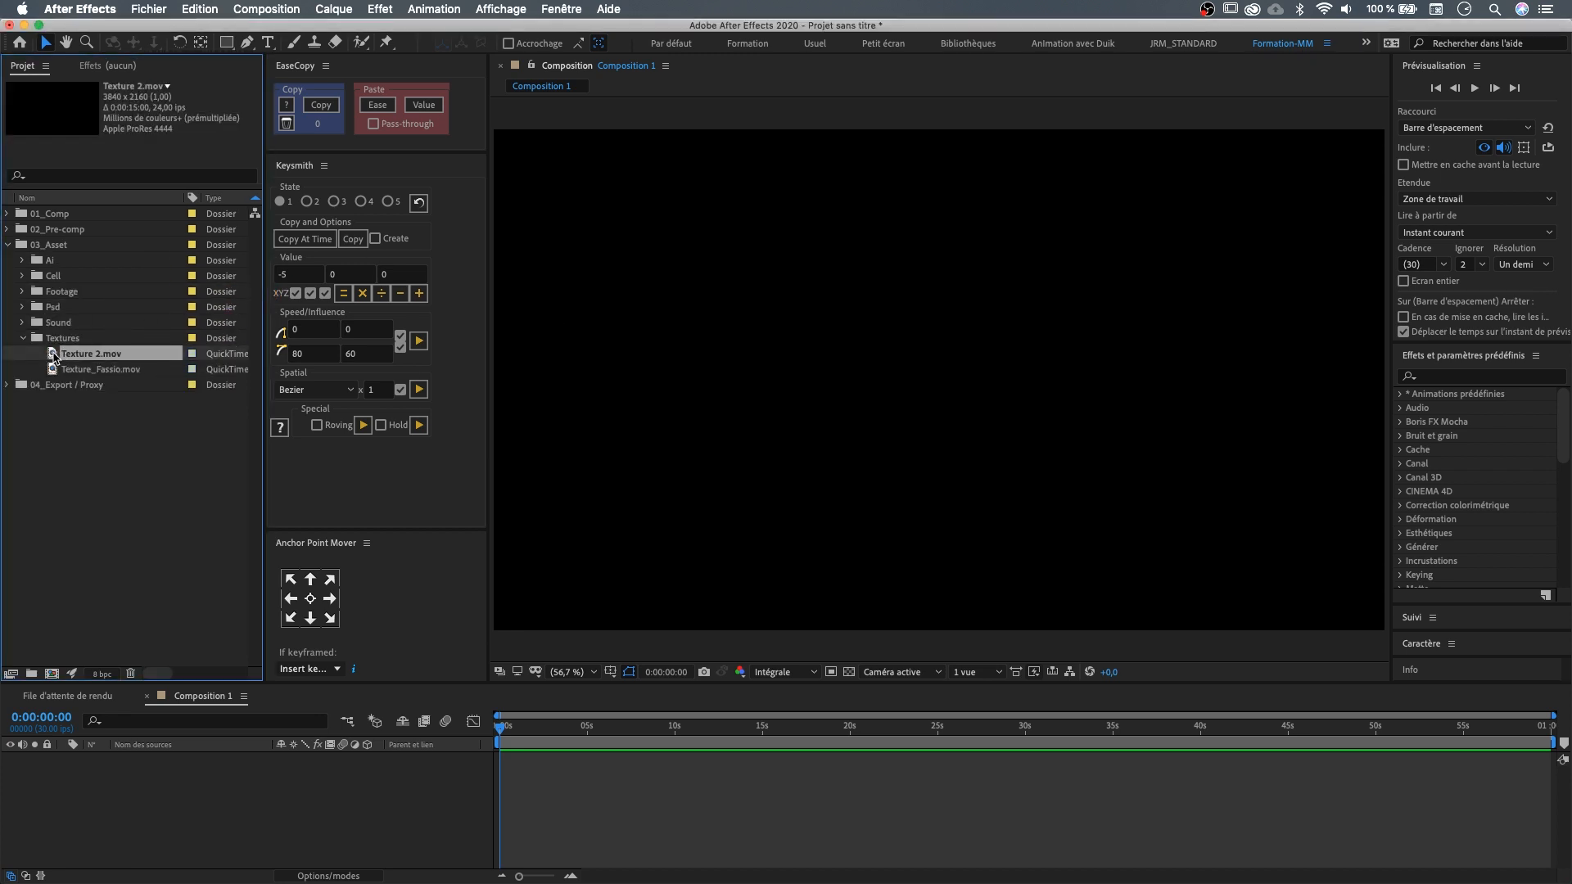
- Add Texture 2.mov to Composition 1 and shift the layer to the right in the frame
{"action": "double_click", "coordinate": [78, 354]}
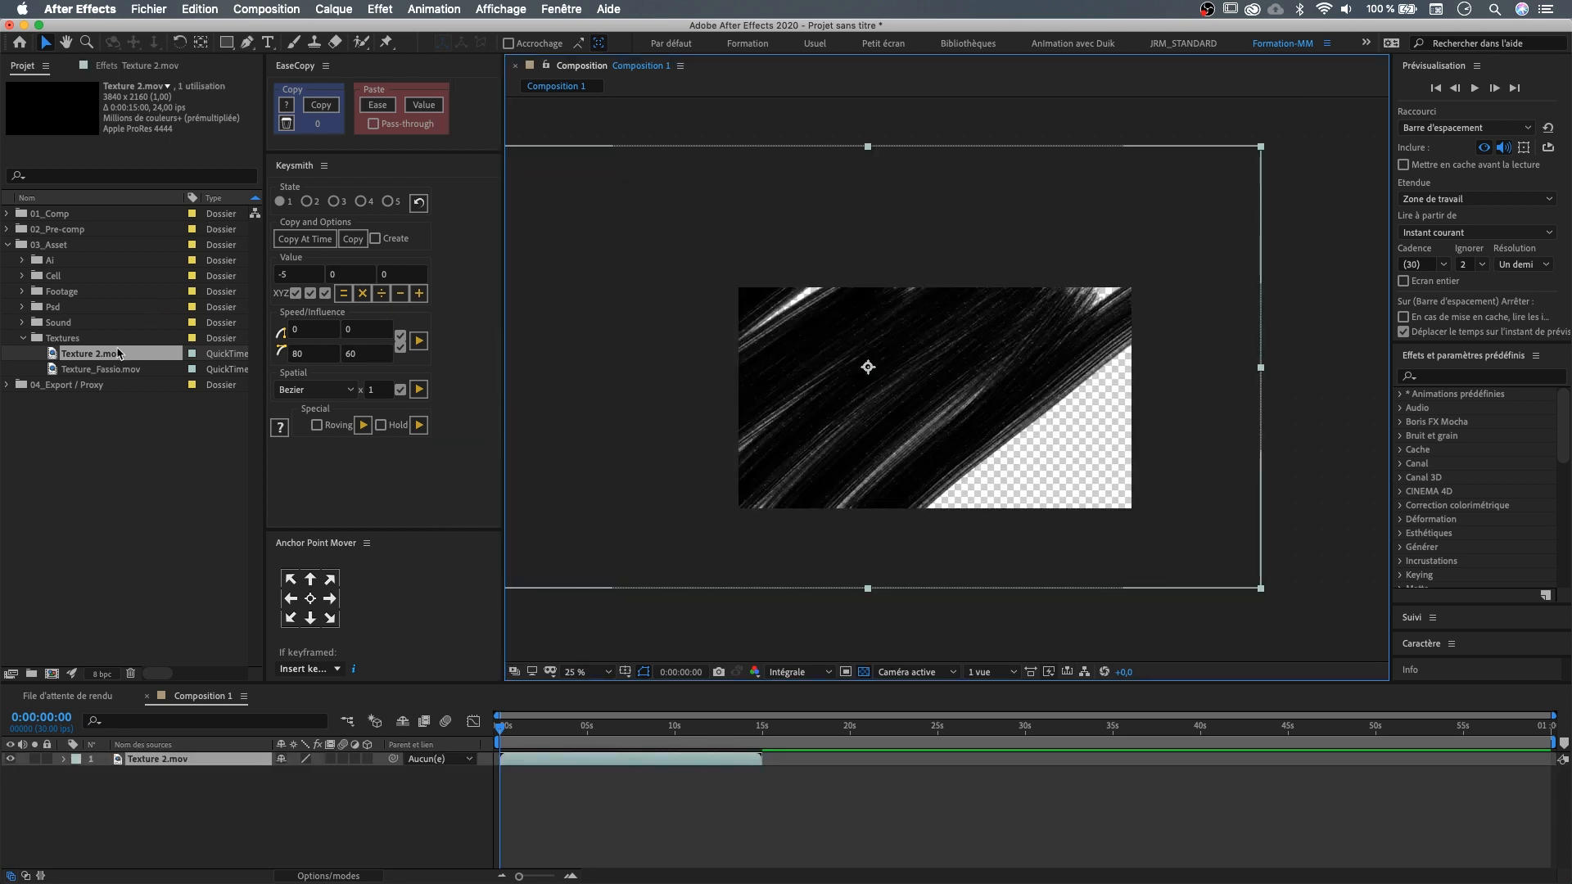
{"action": "left_click_drag", "start_coordinate": [1027, 403], "coordinate": [1134, 408]}
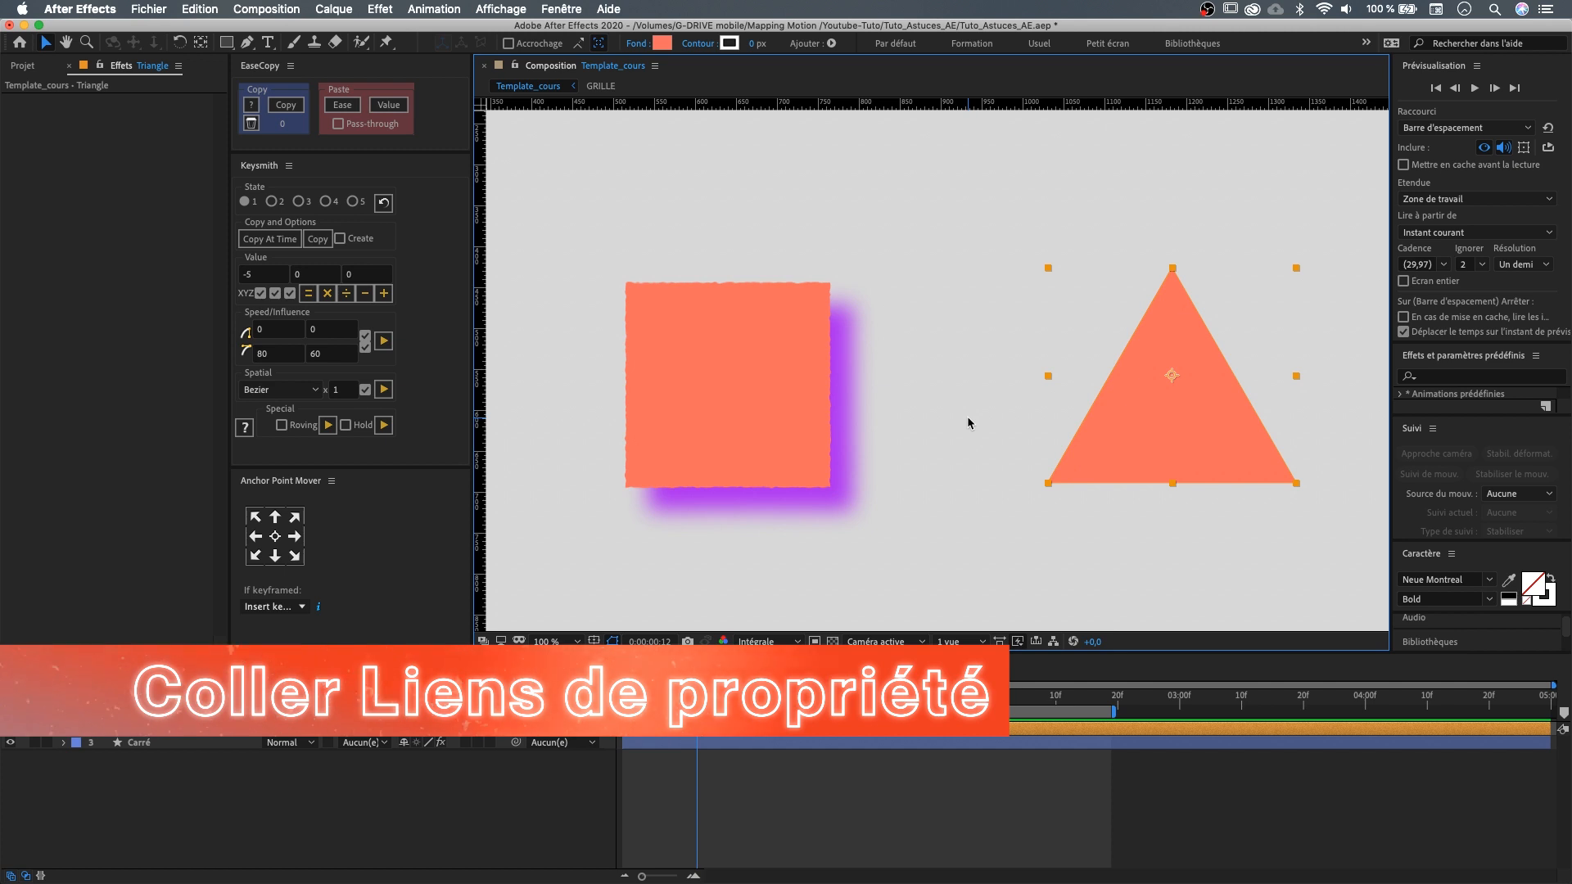
- Copy the Turbulences and Ombre portée effects from the Carré layer to the Triangle layer as a plain copy
{"action": "left_click", "coordinate": [794, 385]}
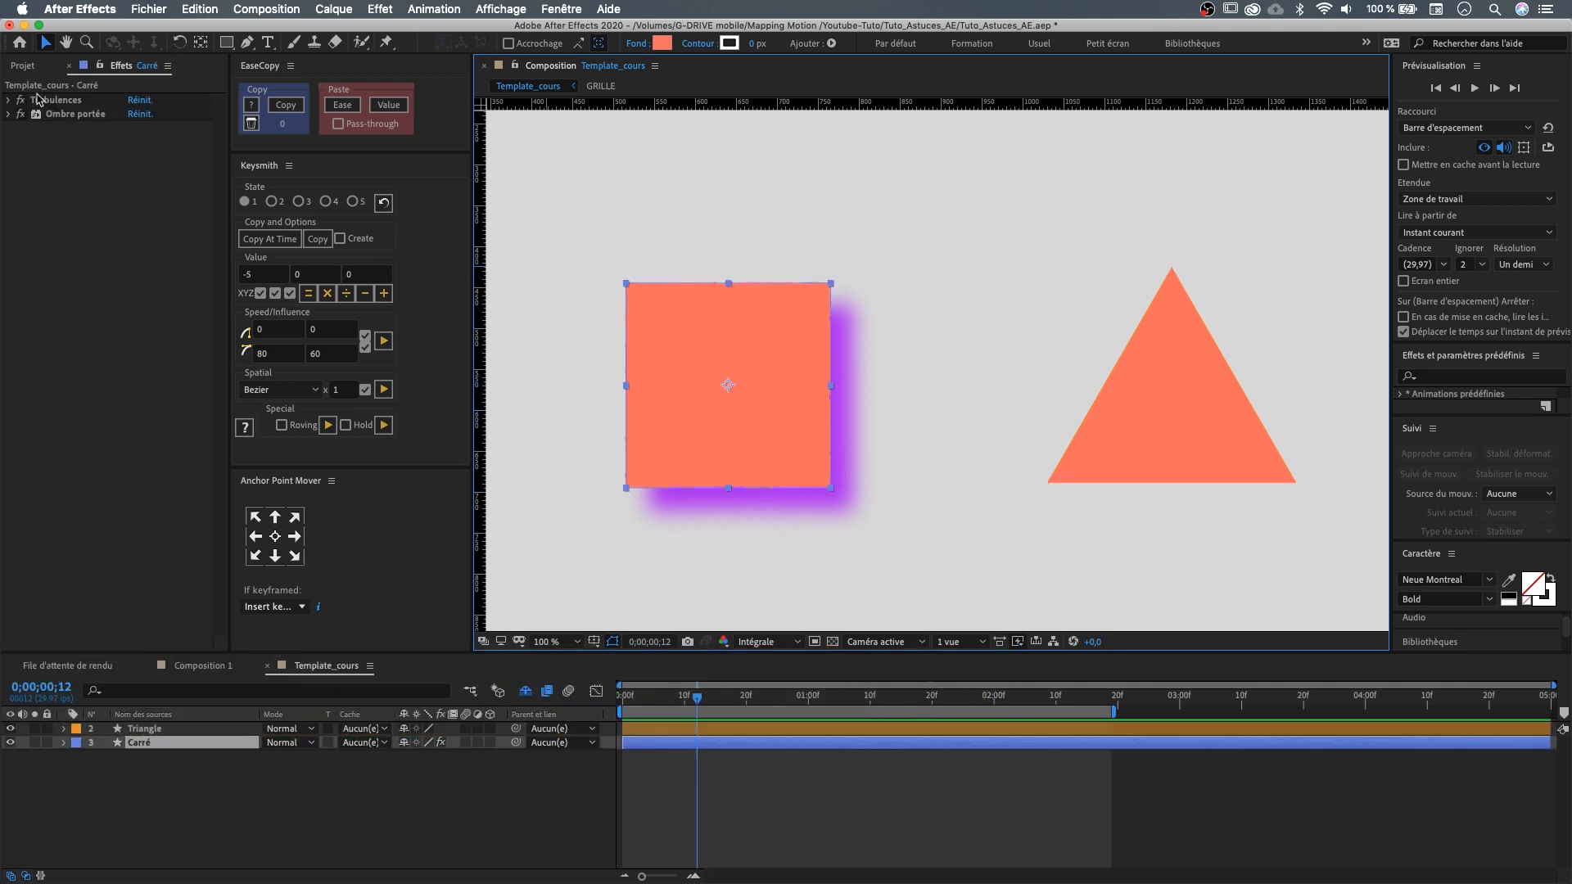
{"action": "left_click", "coordinate": [9, 100]}
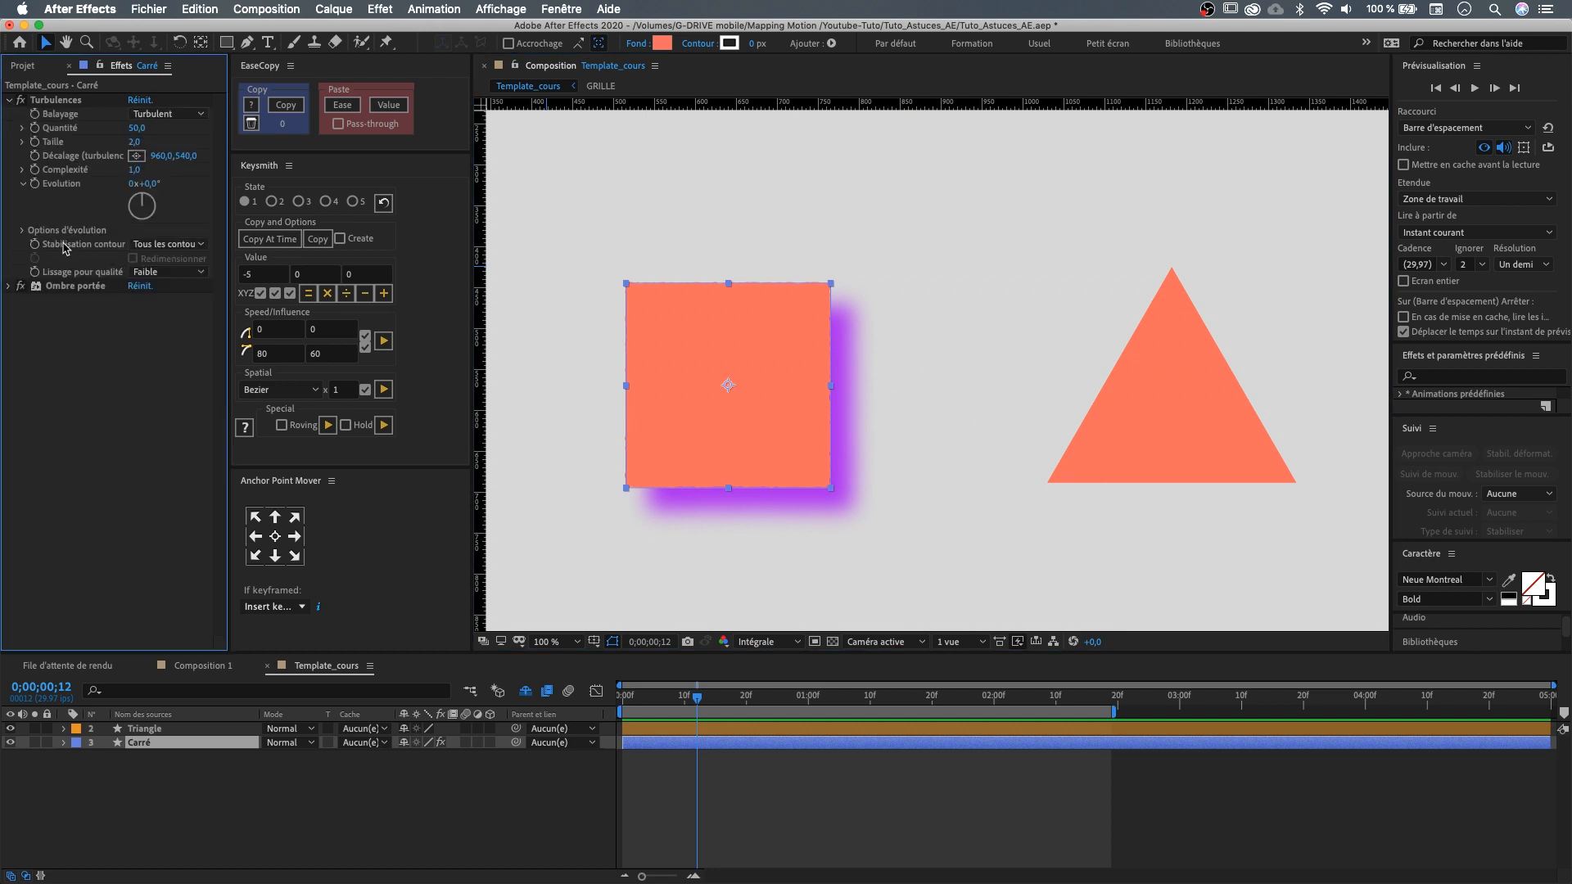
{"action": "left_click", "coordinate": [9, 286]}
{"action": "left_click", "coordinate": [77, 288]}
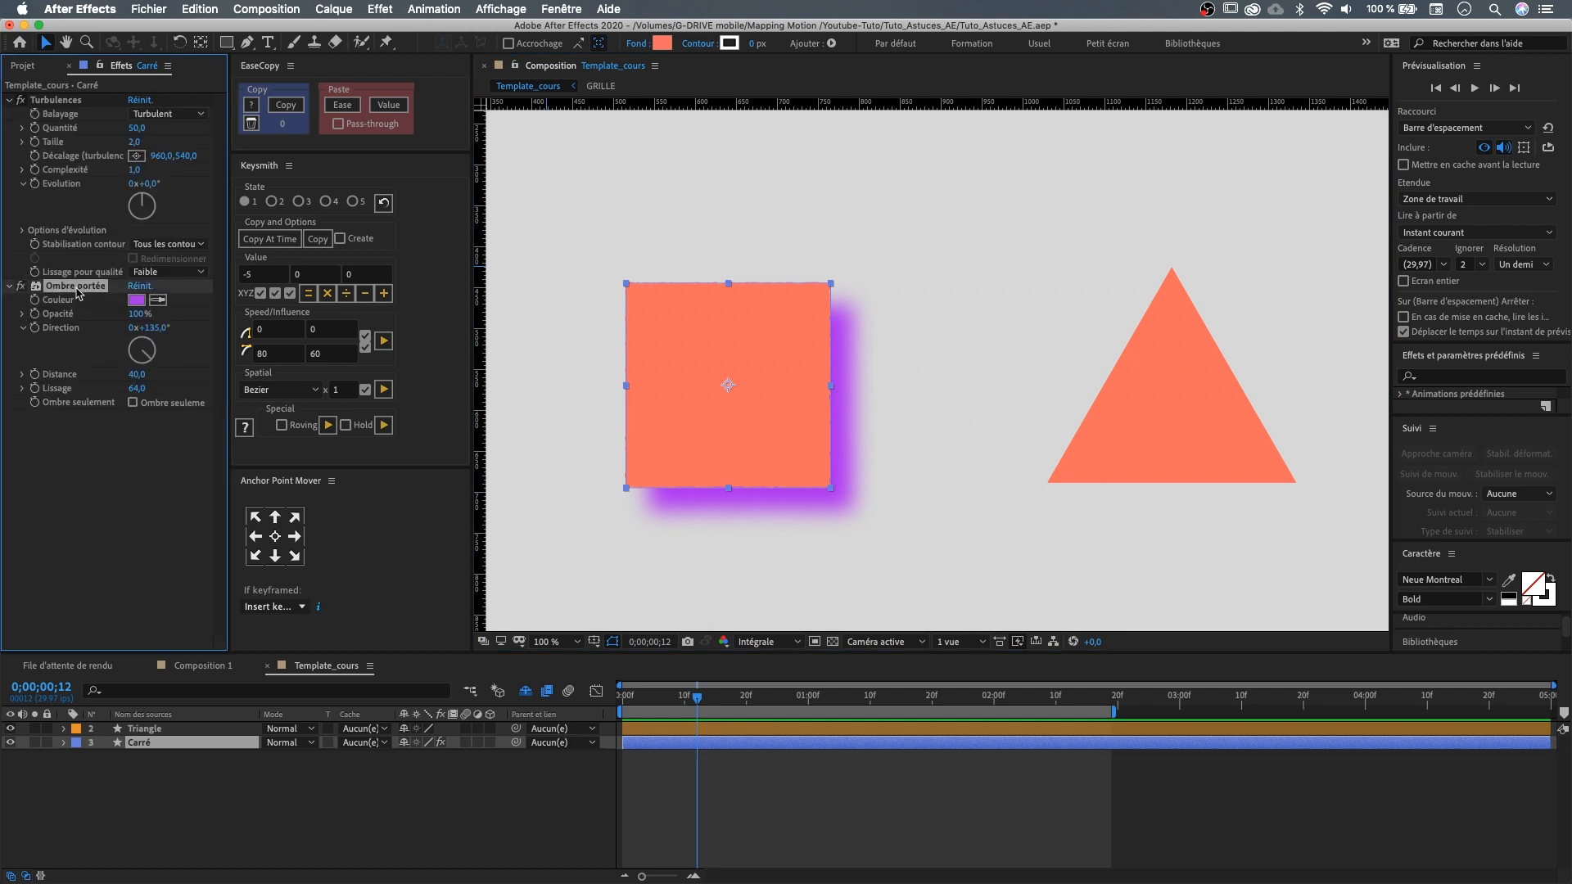
{"action": "left_click", "coordinate": [76, 101], "text": "shift"}
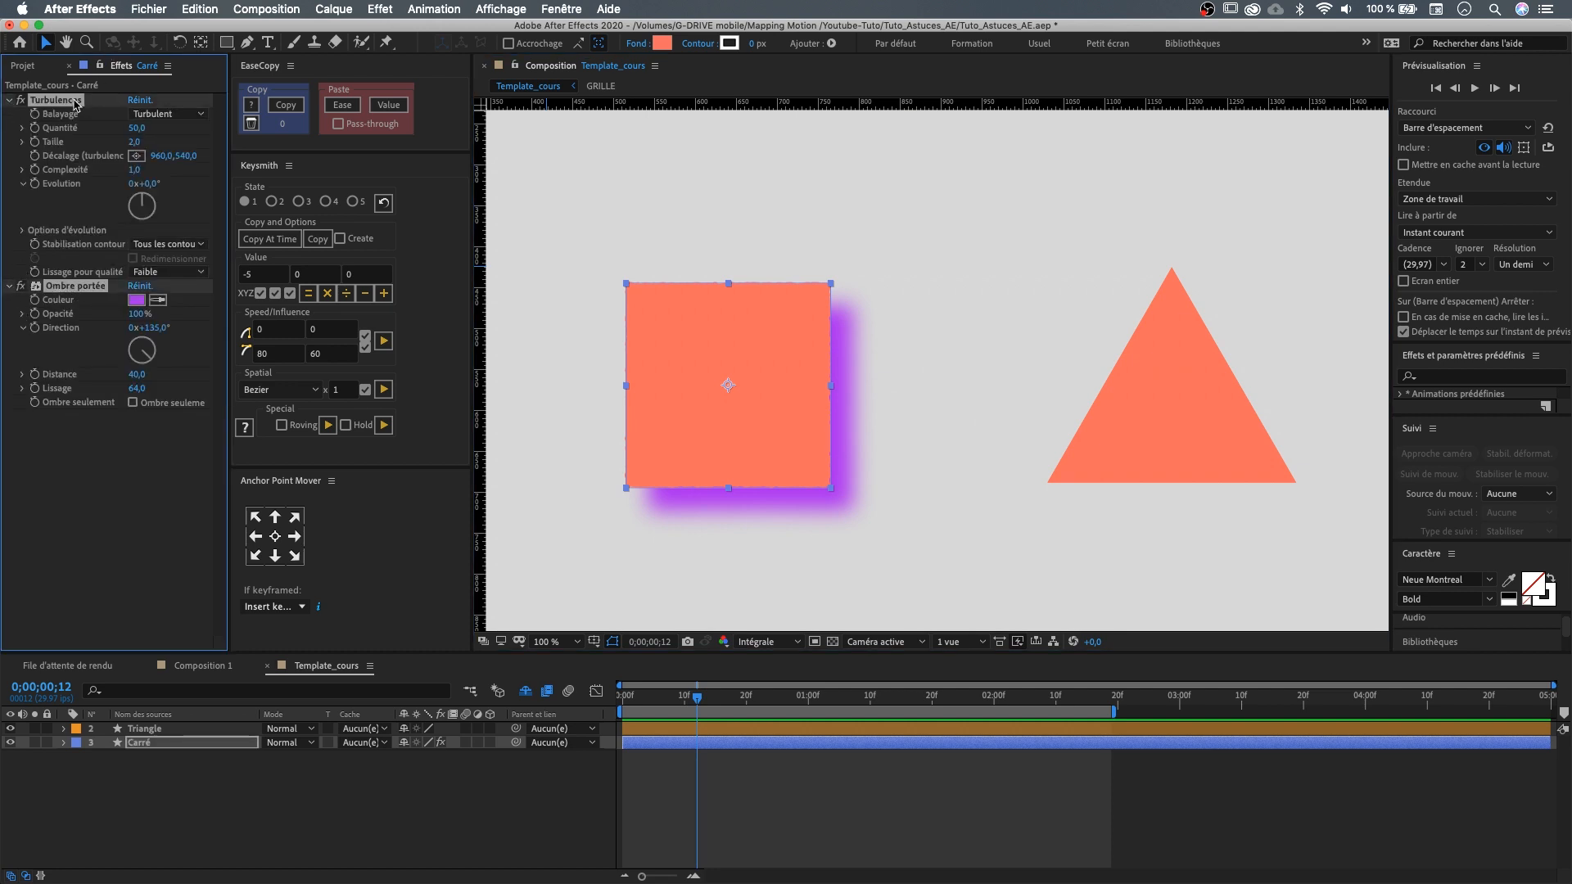
{"action": "left_click", "coordinate": [1231, 438]}
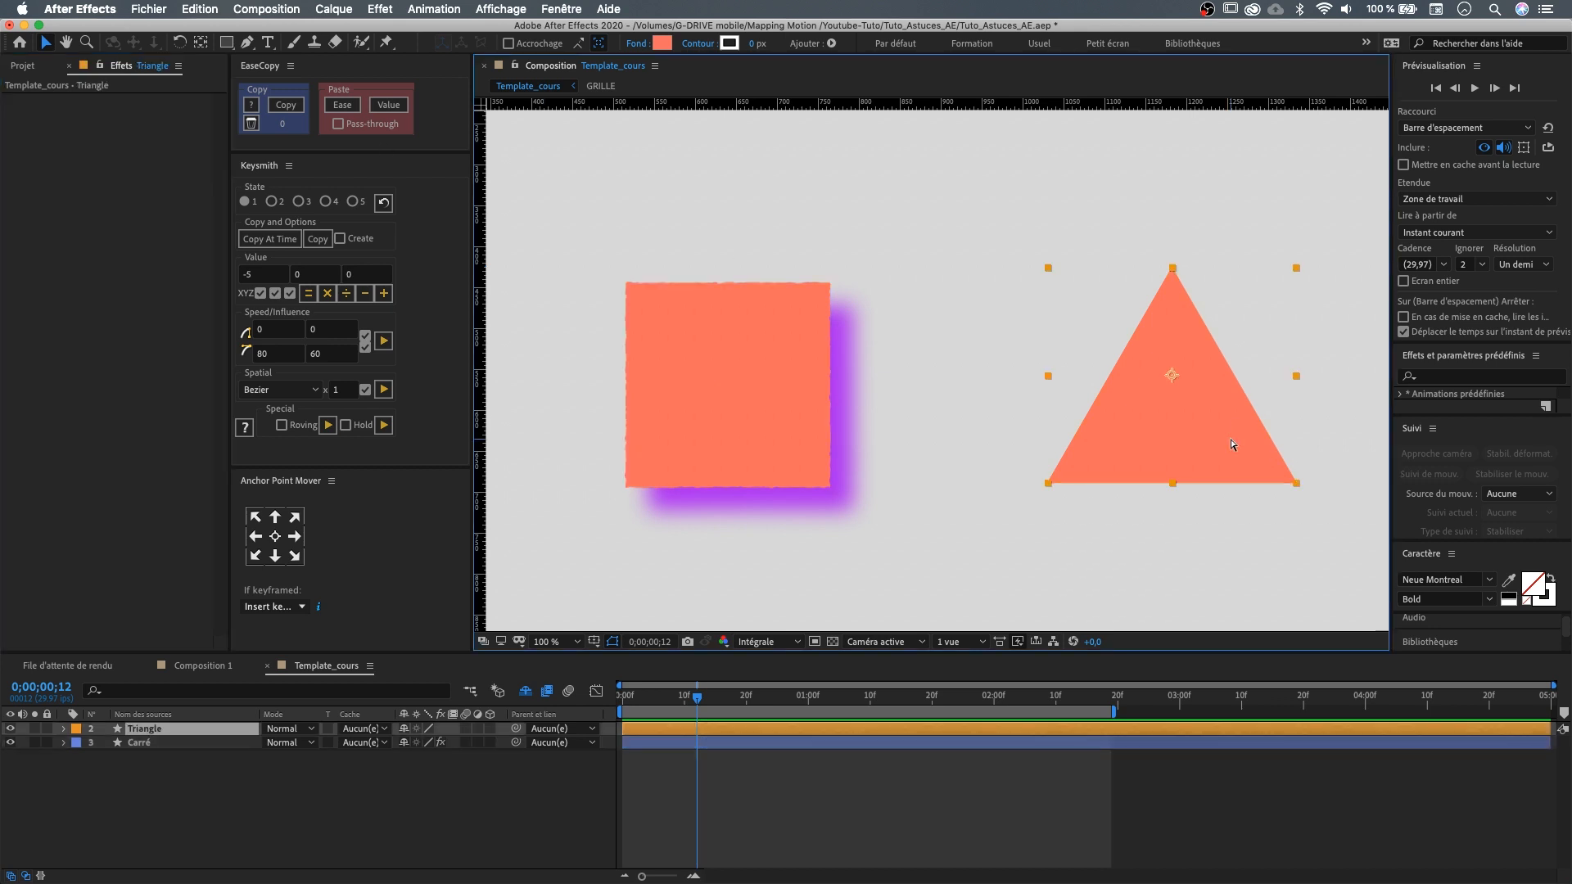
{"action": "key", "text": "super+v"}
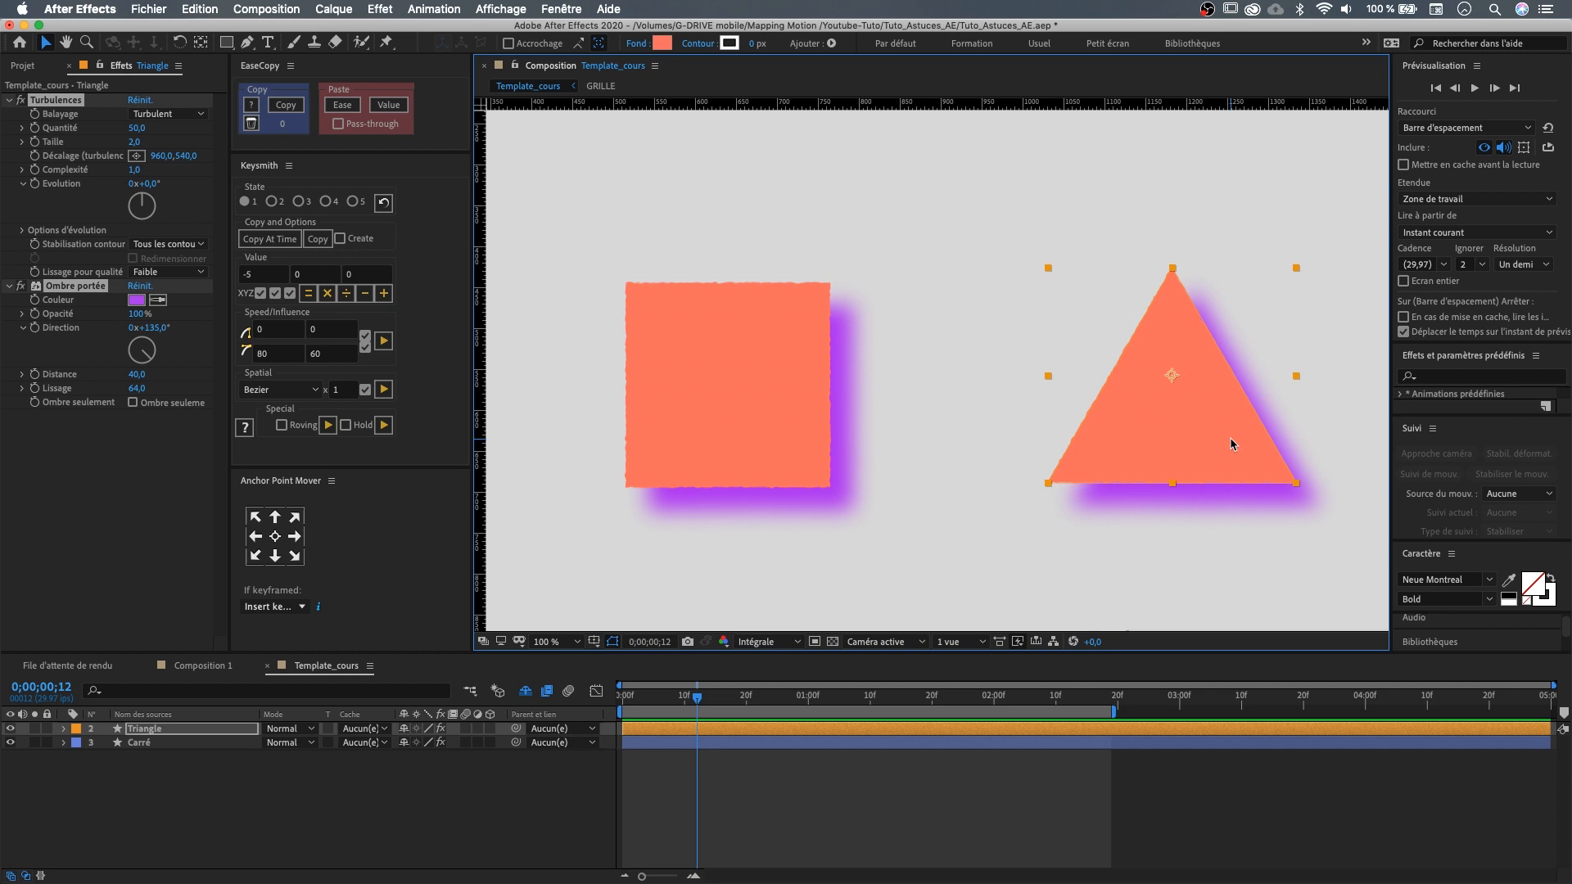
- Set the Ombre portée direction of the Carré layer to -45°
{"action": "left_click", "coordinate": [745, 392]}
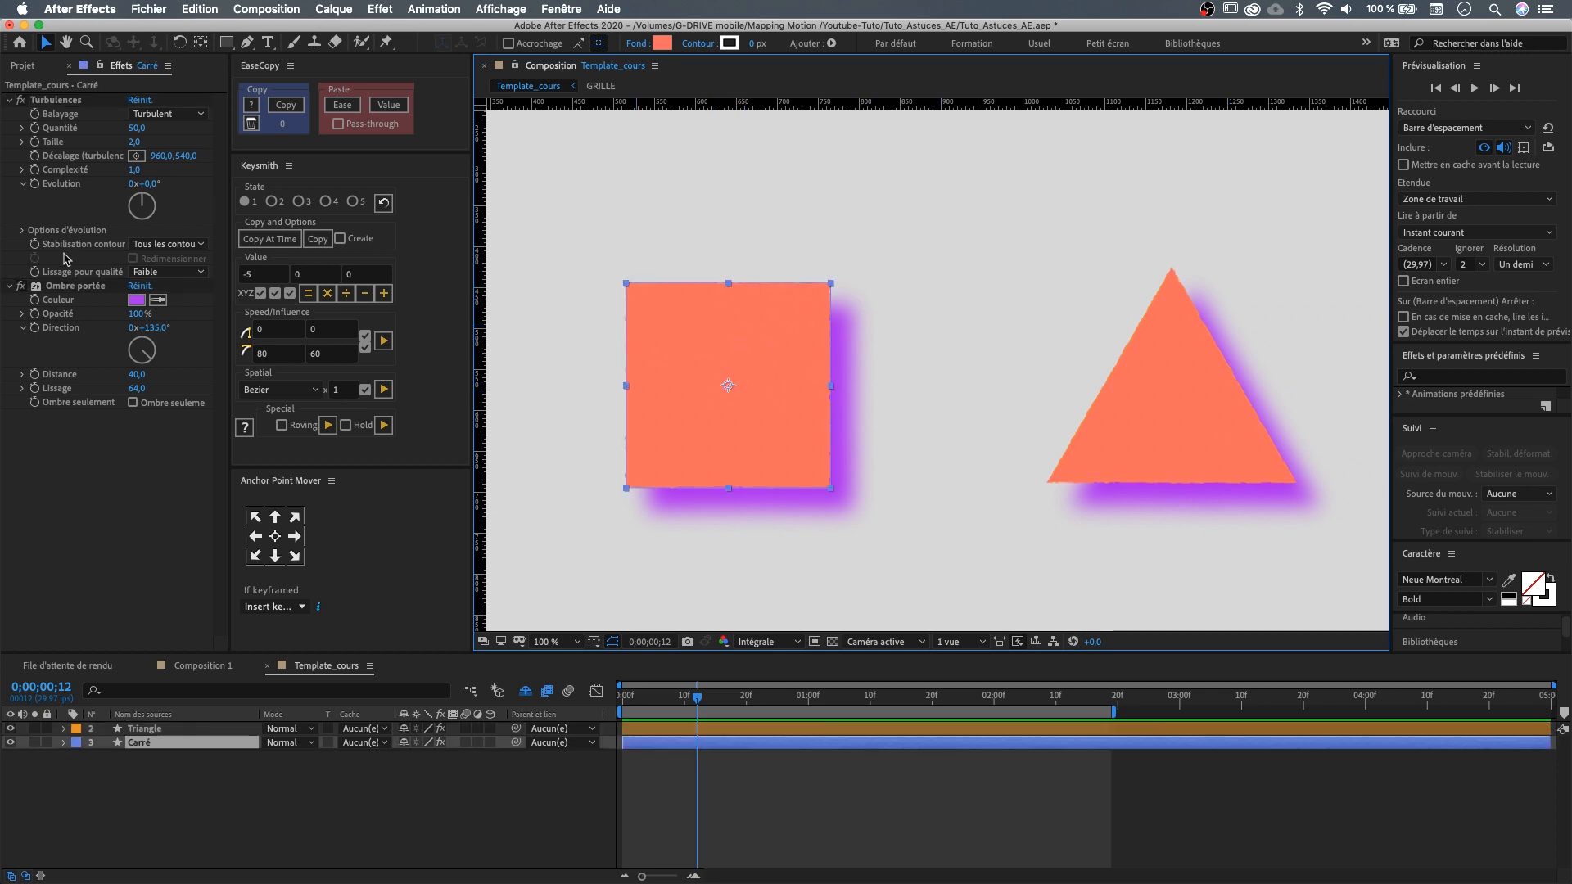
{"action": "mouse_move", "coordinate": [151, 357]}
{"action": "left_mouse_down"}
{"action": "mouse_move", "coordinate": [162, 338]}
{"action": "mouse_move", "coordinate": [128, 337]}
{"action": "left_mouse_up"}
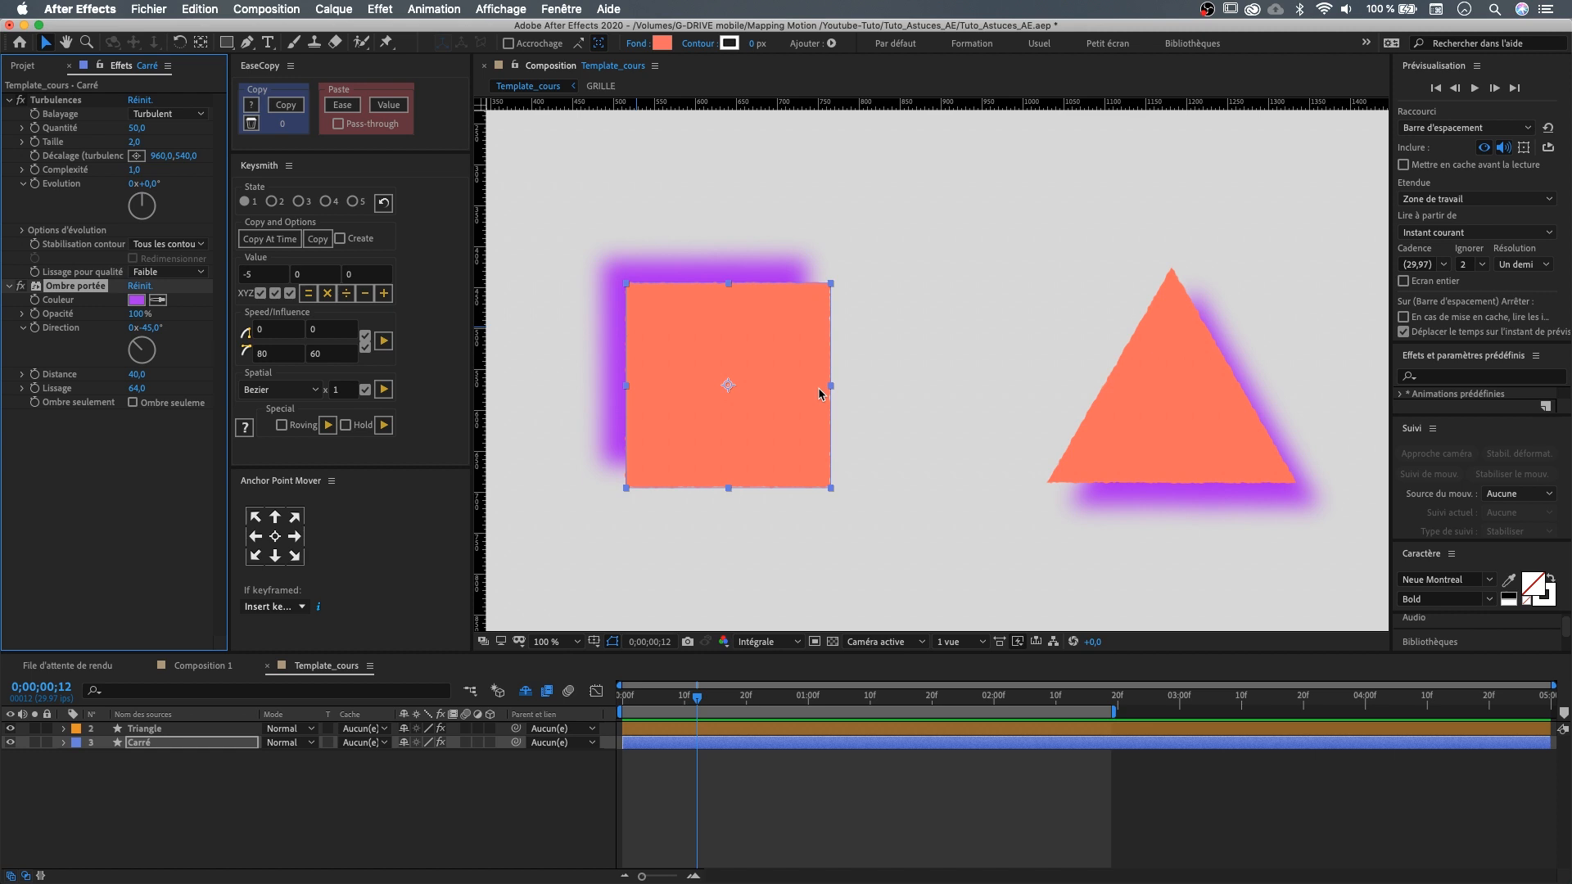
- Undo the shadow direction changes on Carré and the effects pasted onto Triangle
{"action": "key", "text": "super+z"}
{"action": "key", "text": "super+z"}
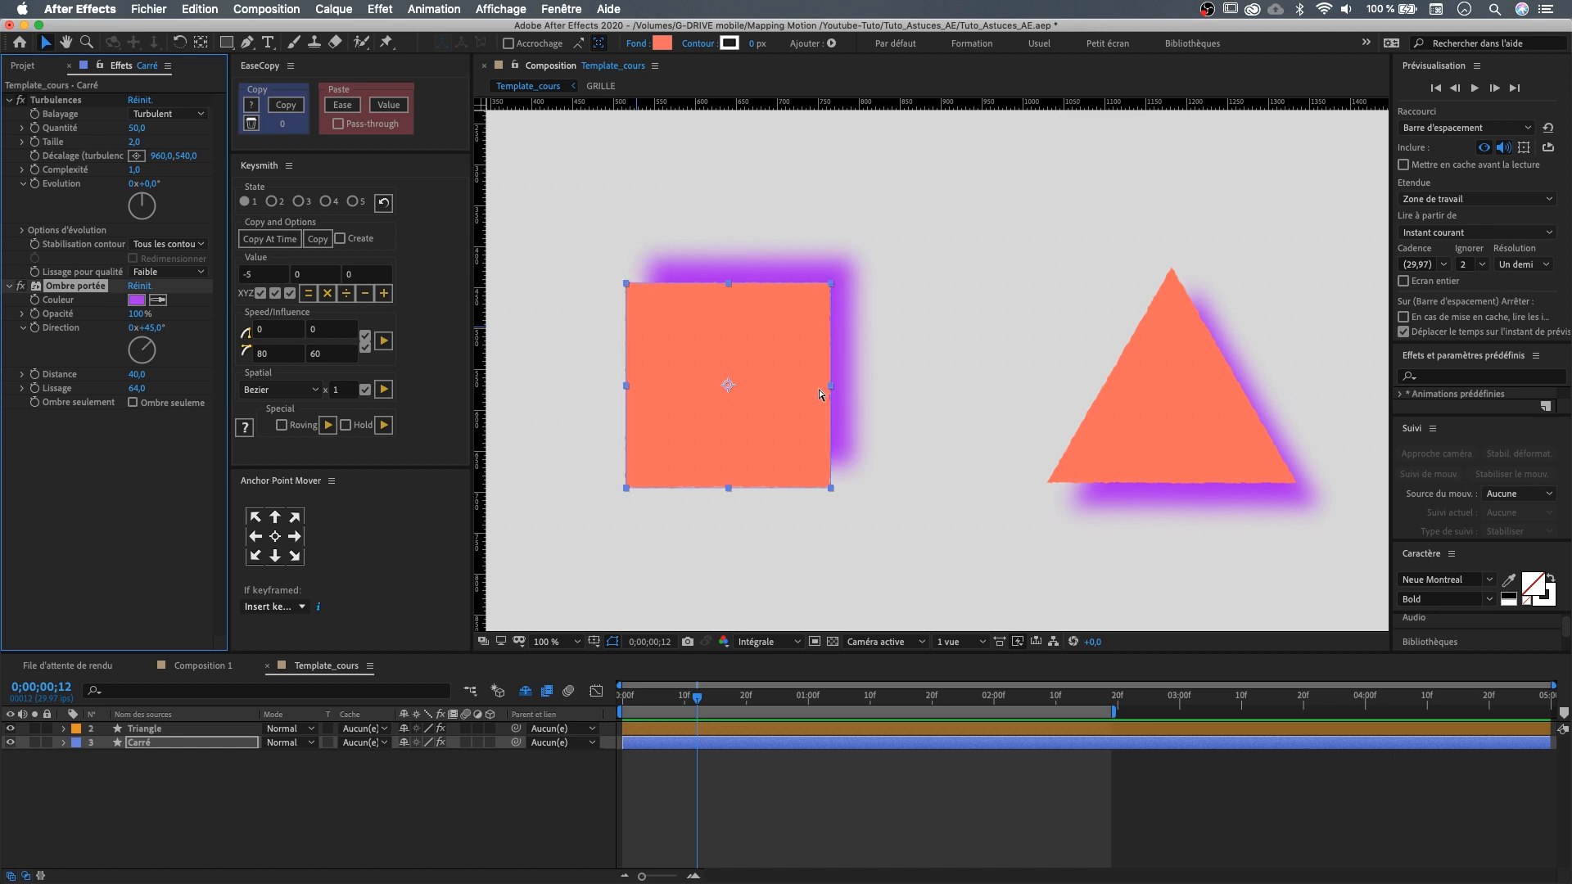
{"action": "left_click", "coordinate": [1185, 444]}
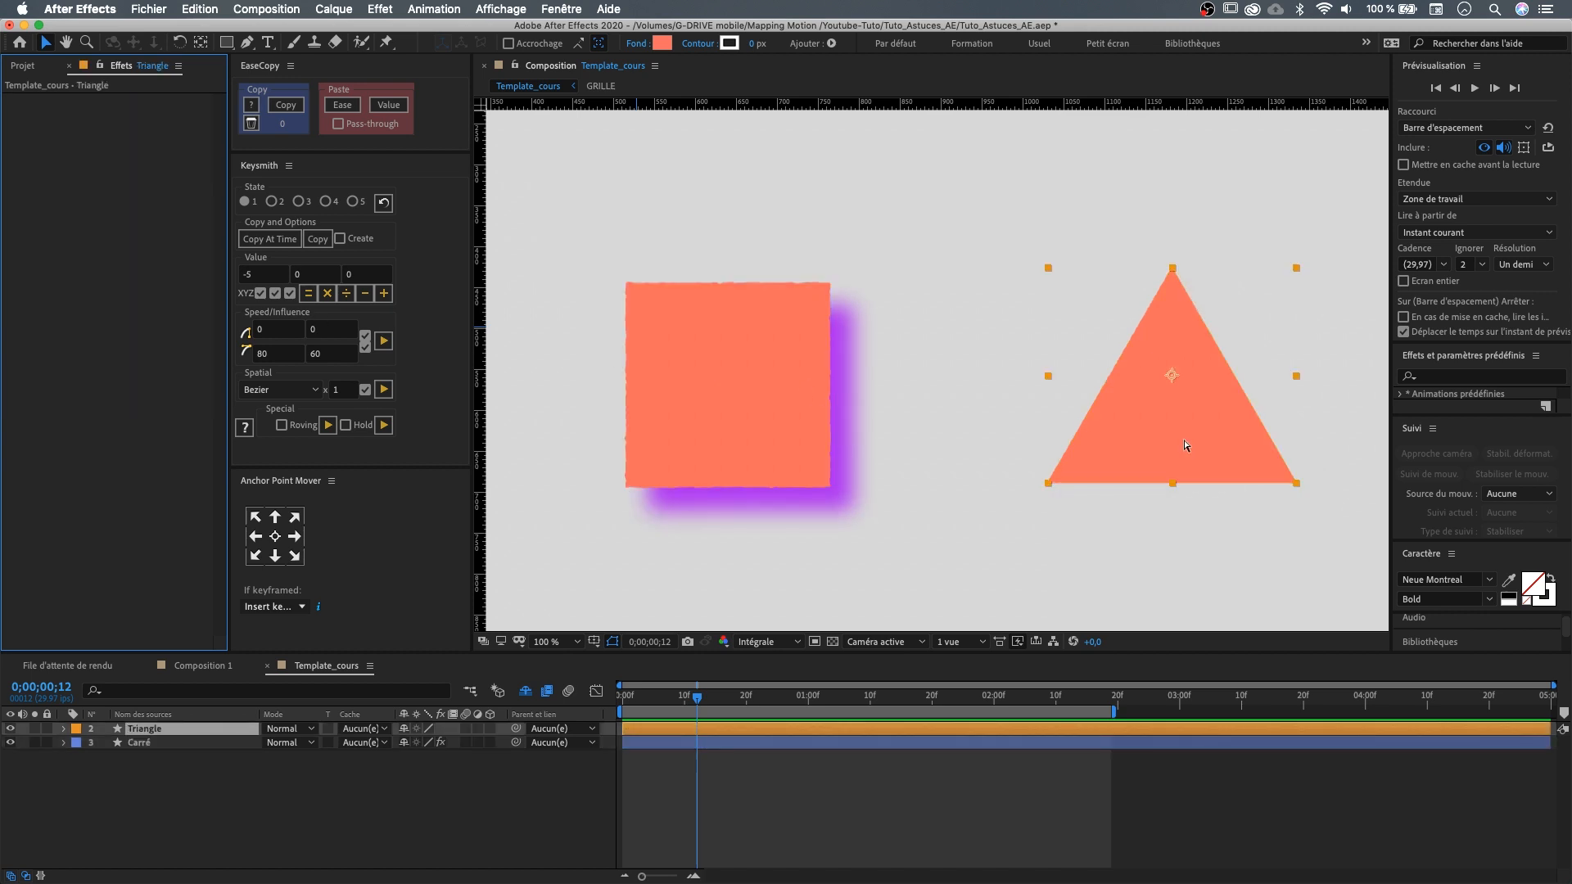
- Copy Carré's Turbulences and Ombre portée effects with property links and paste them onto the Triangle layer
{"action": "left_click", "coordinate": [699, 354]}
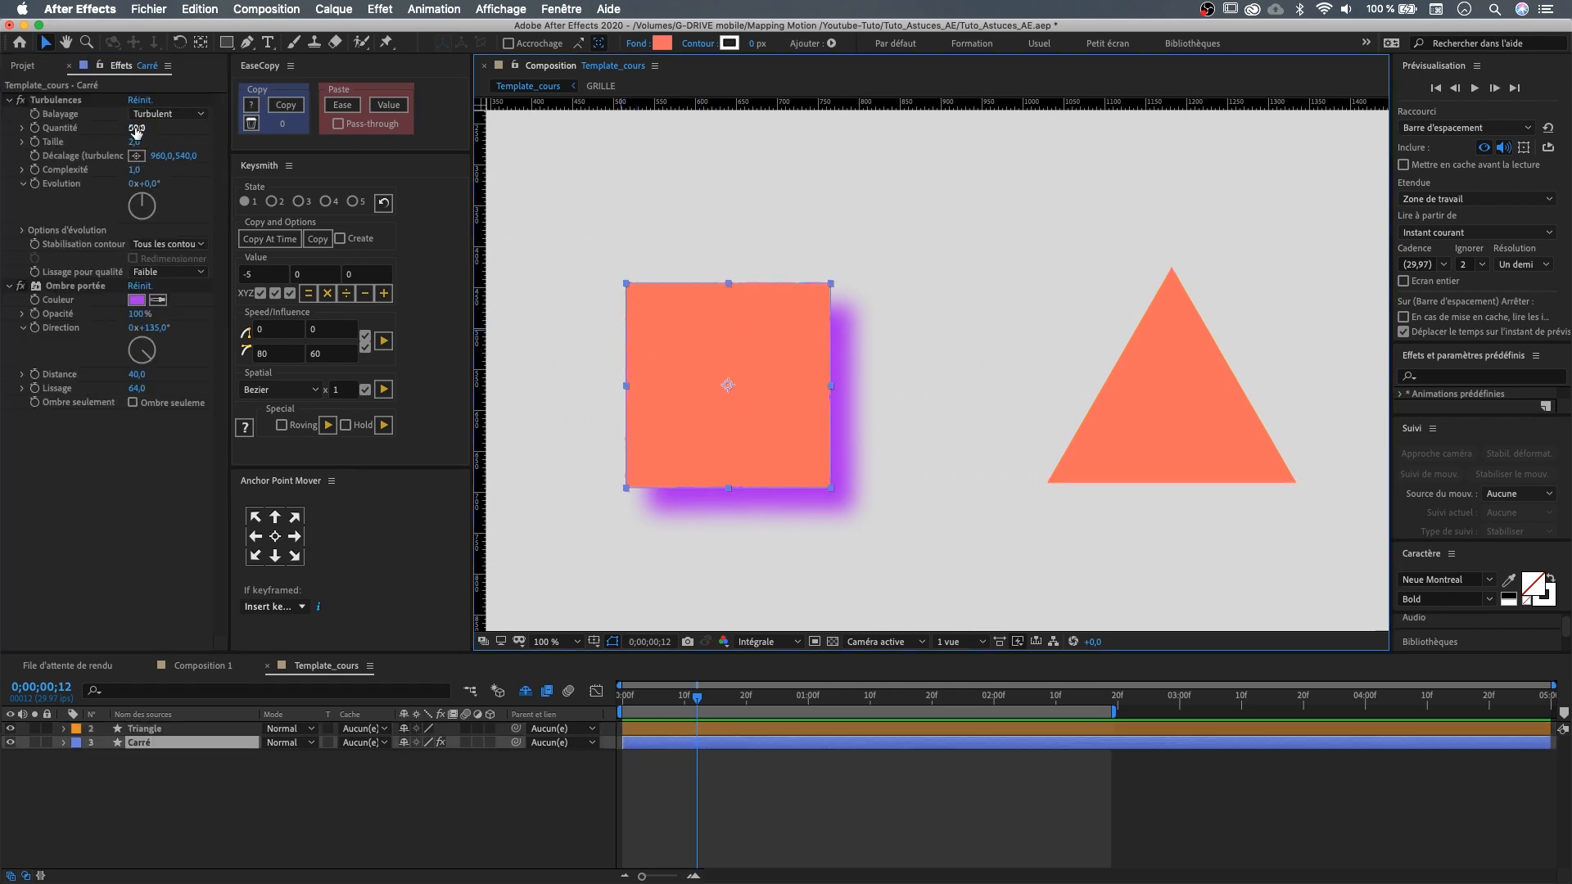
{"action": "left_click", "coordinate": [51, 99]}
{"action": "left_click", "coordinate": [74, 287], "text": "shift"}
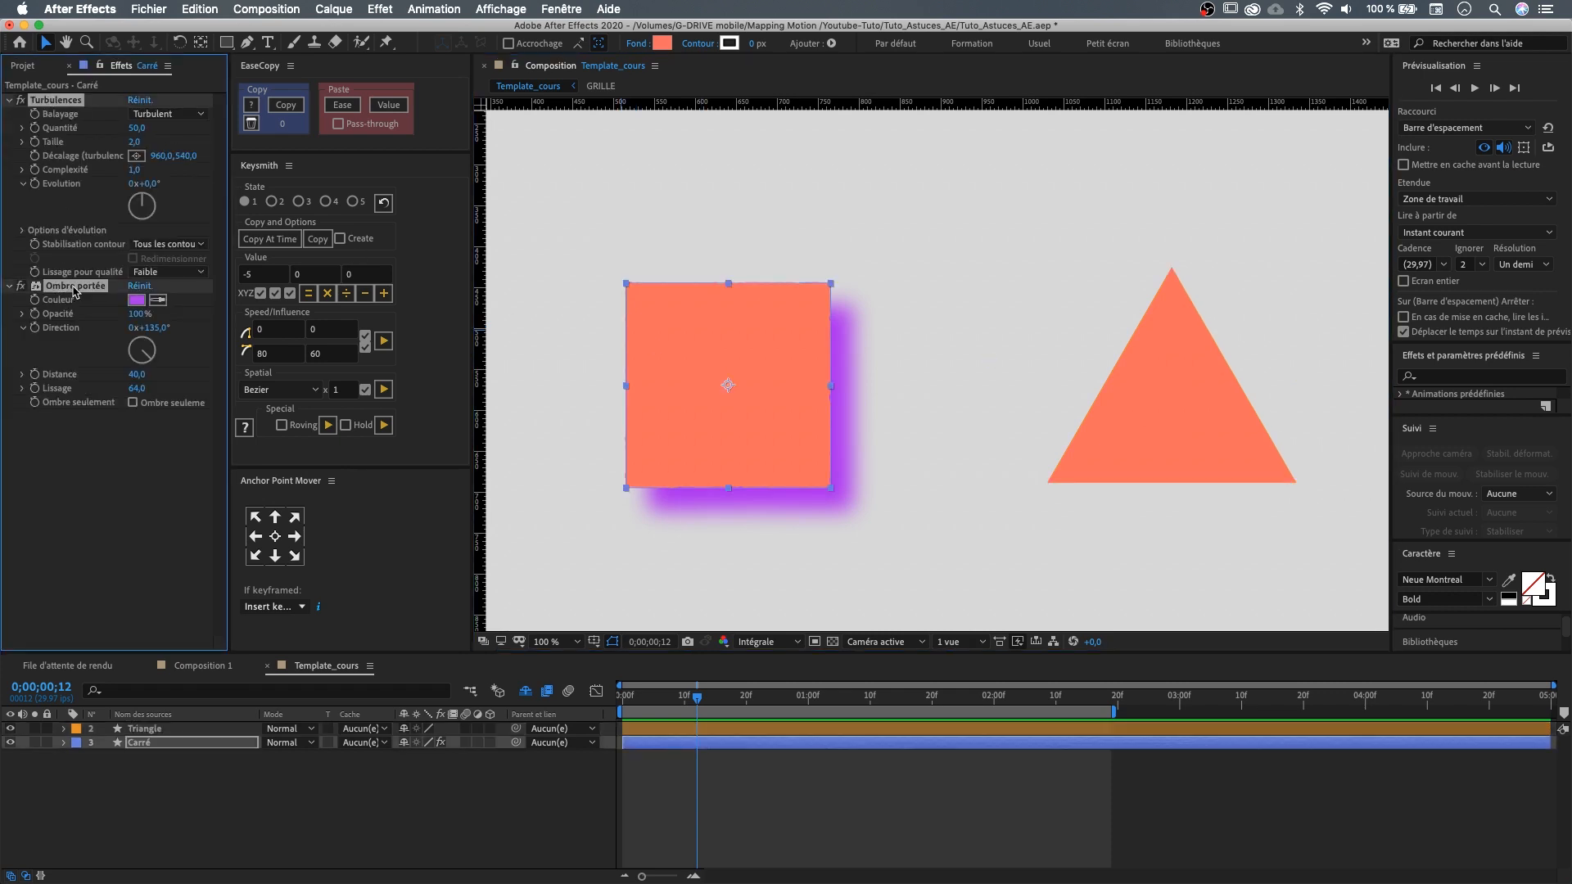
{"action": "left_click", "coordinate": [196, 14]}
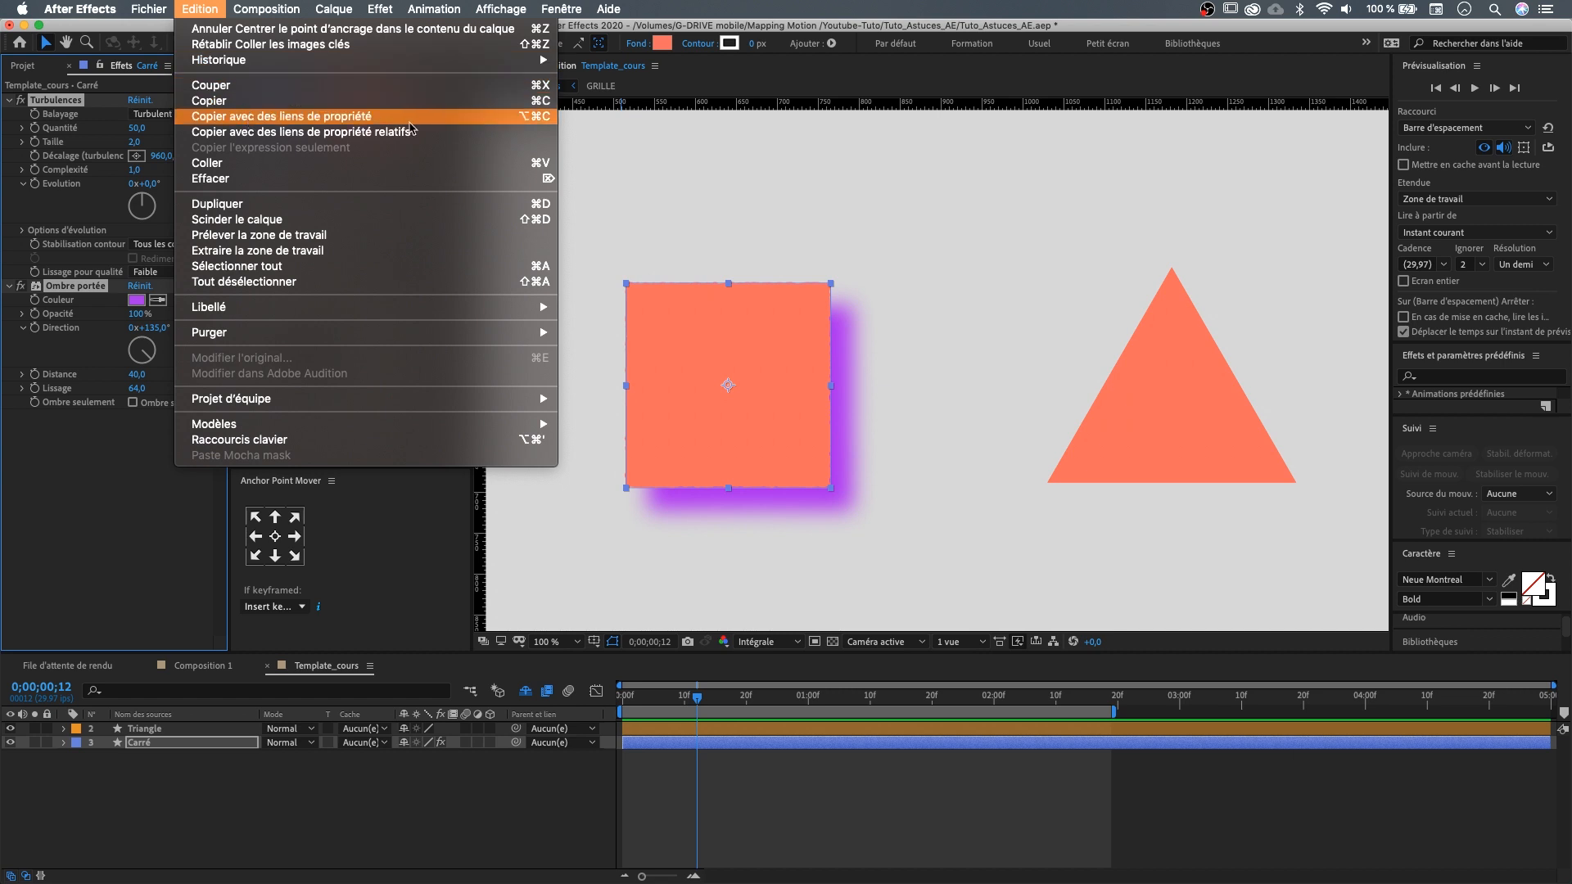
{"action": "left_click", "coordinate": [412, 119]}
{"action": "left_click", "coordinate": [1147, 426]}
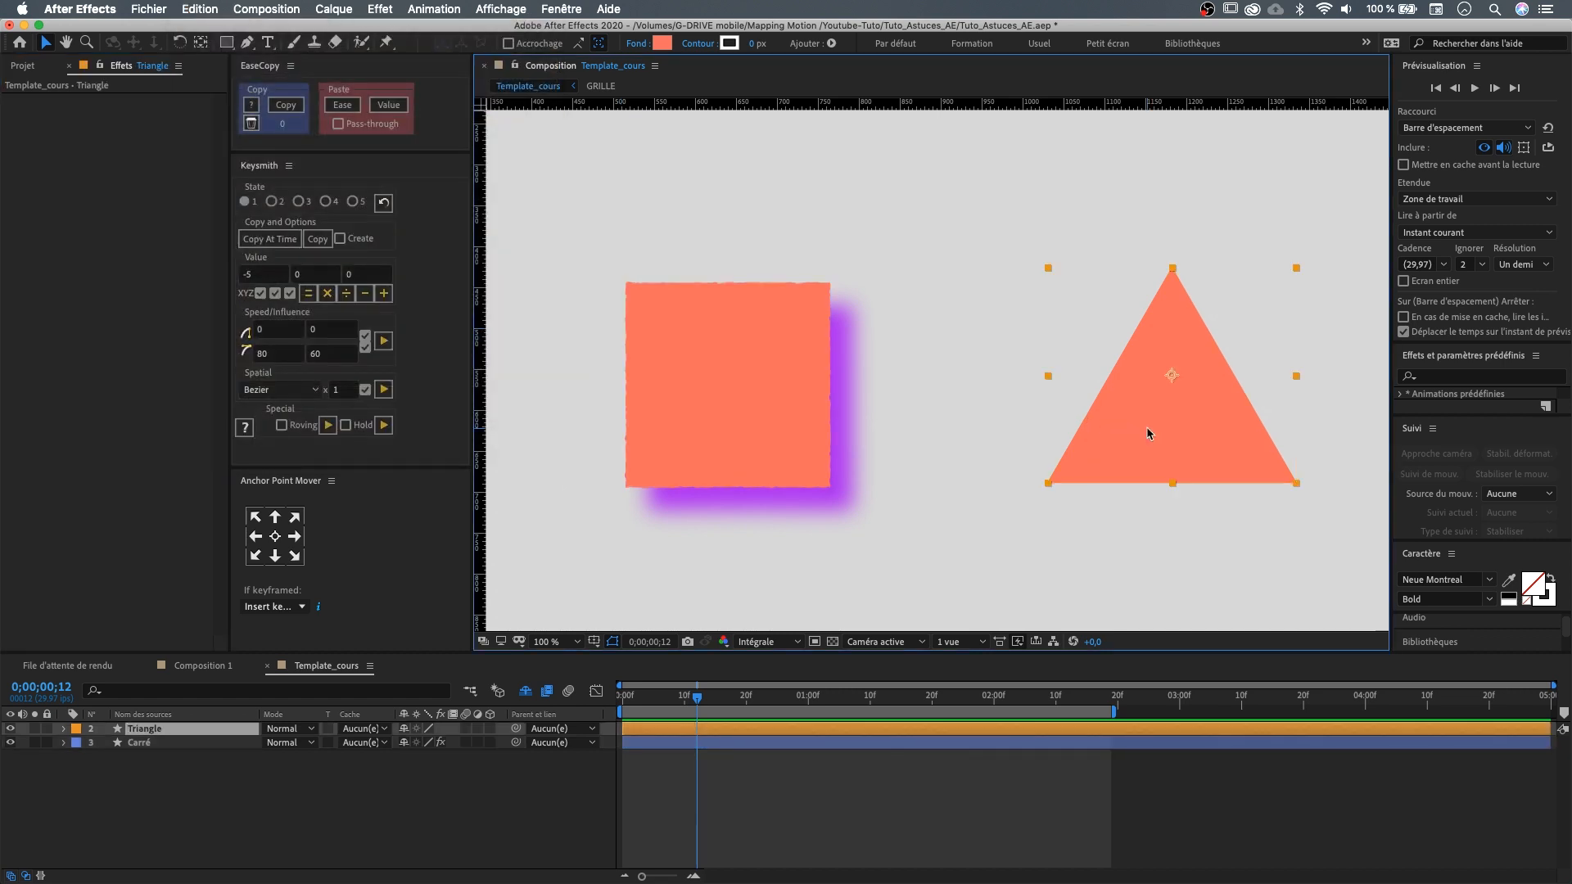
{"action": "key", "text": "super+v"}
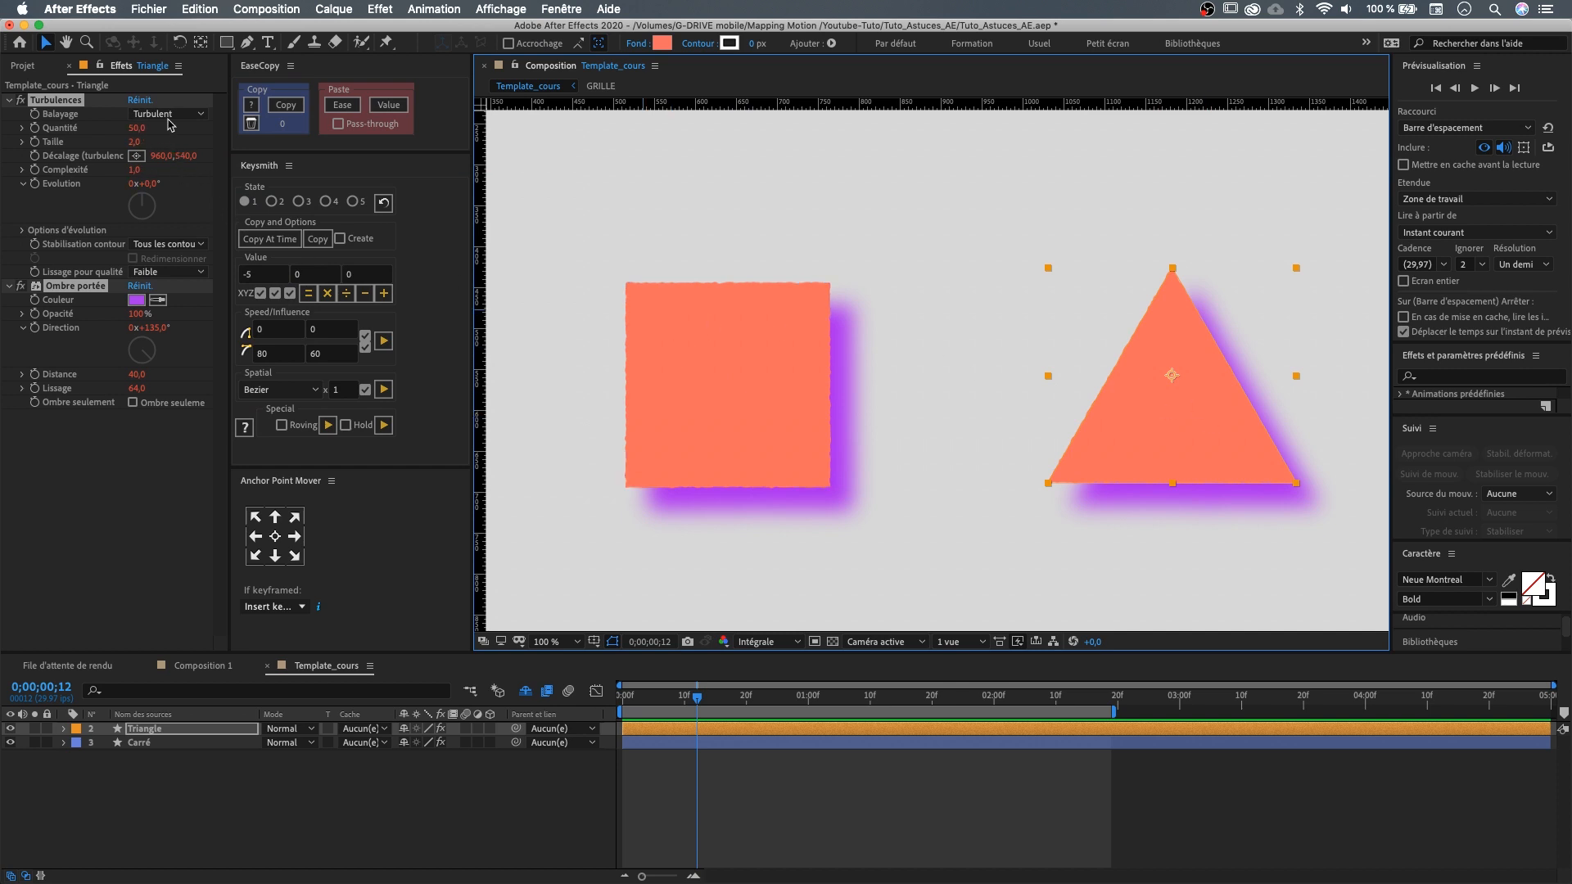
- Change the Ombre portée direction on the Carré layer to about 314°, driving the linked Triangle shadow
{"action": "left_click", "coordinate": [752, 380]}
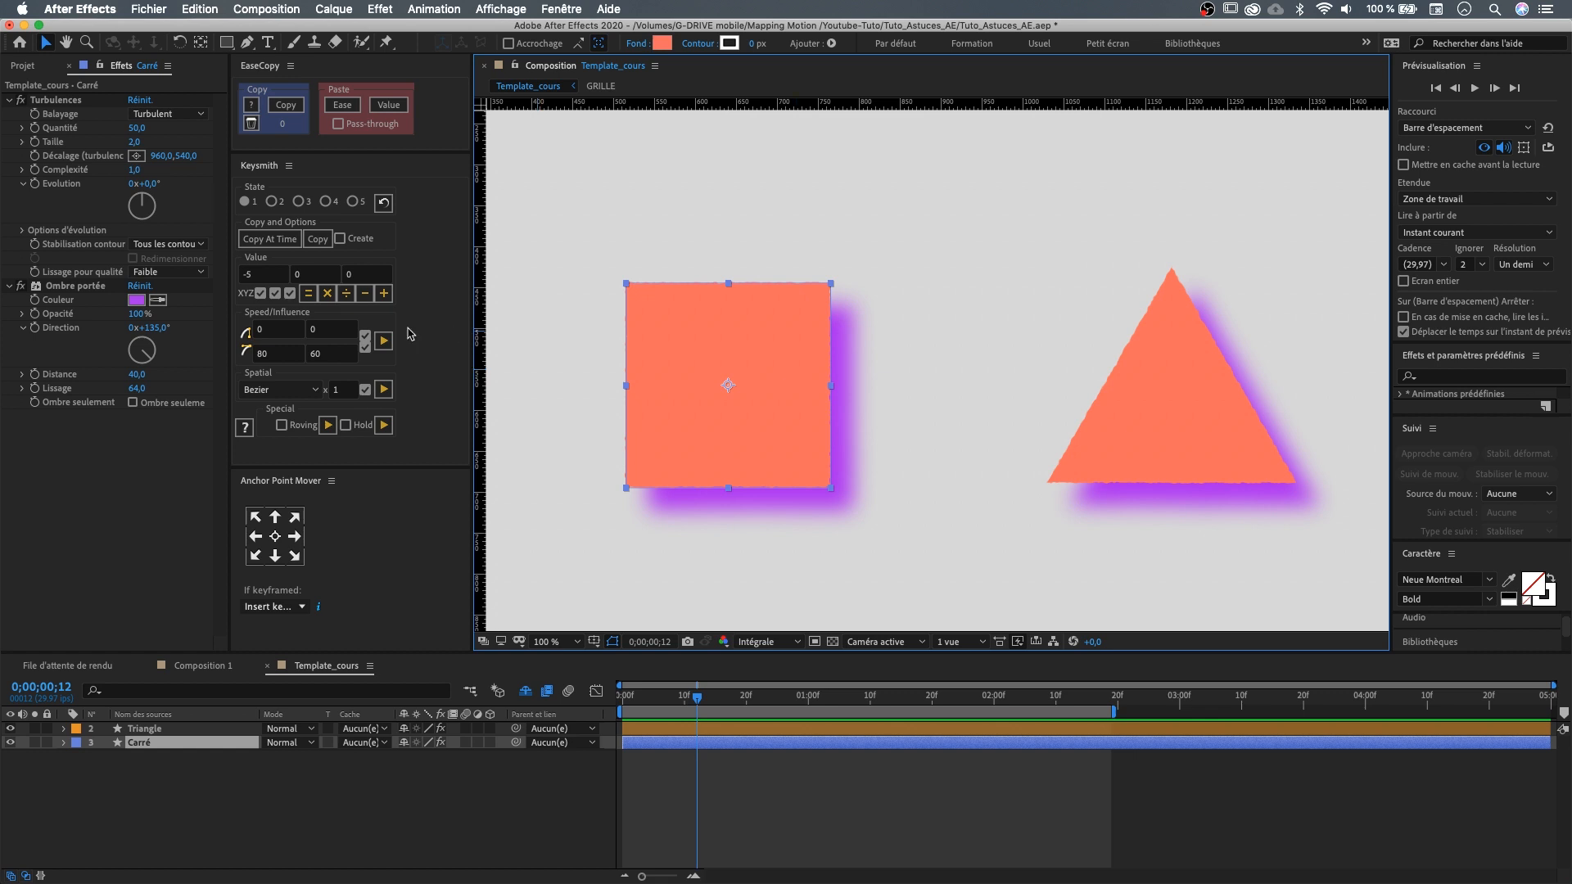
{"action": "left_click_drag", "start_coordinate": [152, 327], "coordinate": [316, 336]}
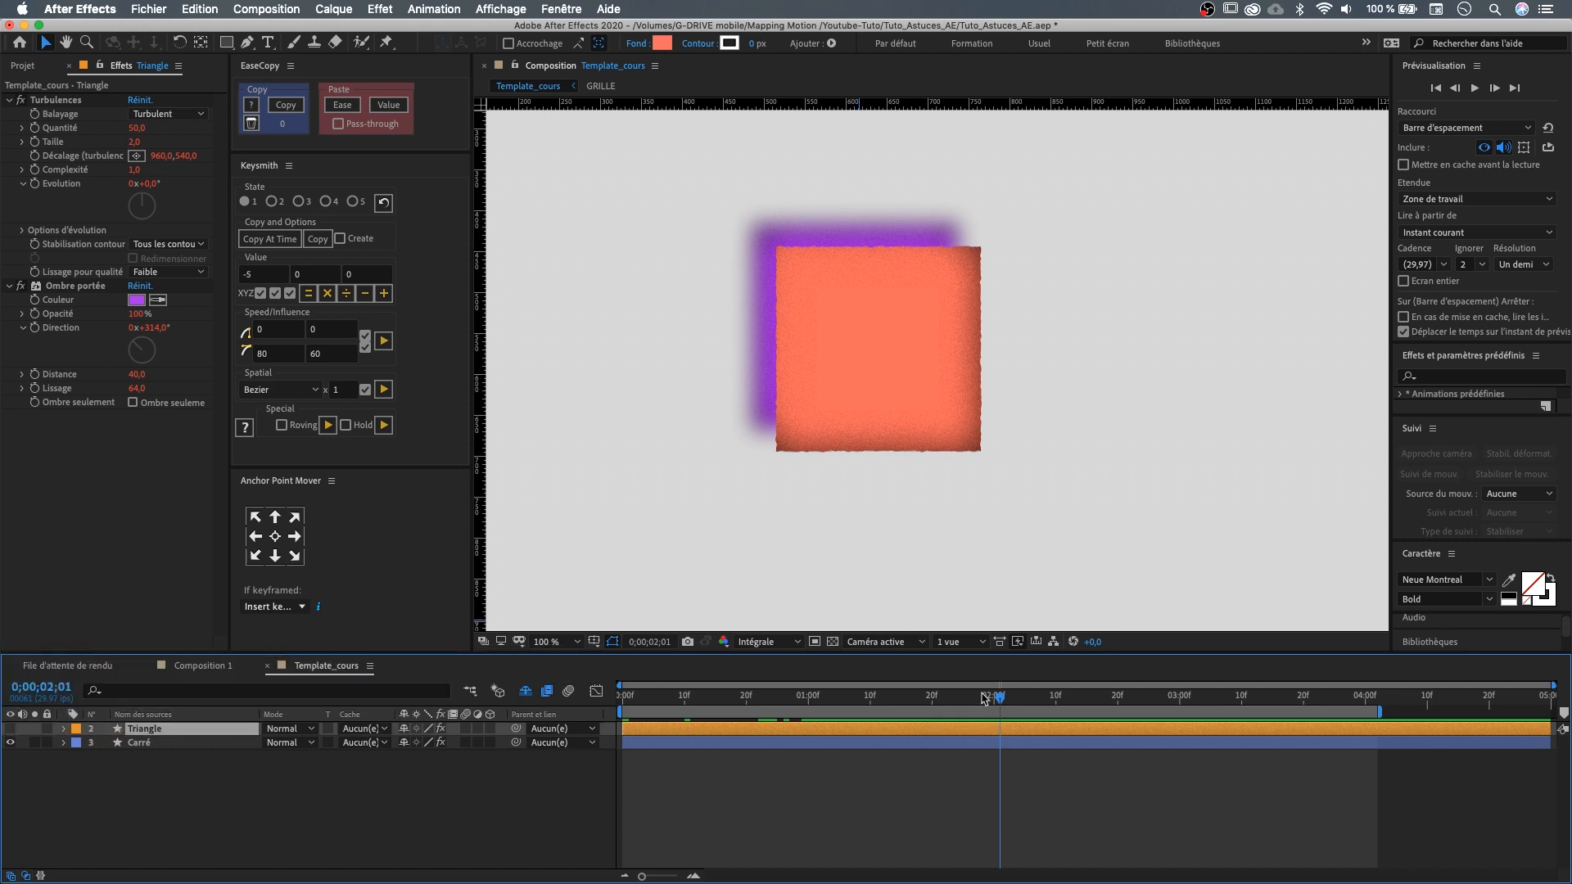
- Switch the Template_cours time display to frame numbers and scrub back and forth through the timeline
{"action": "left_click_drag", "start_coordinate": [986, 698], "coordinate": [899, 698]}
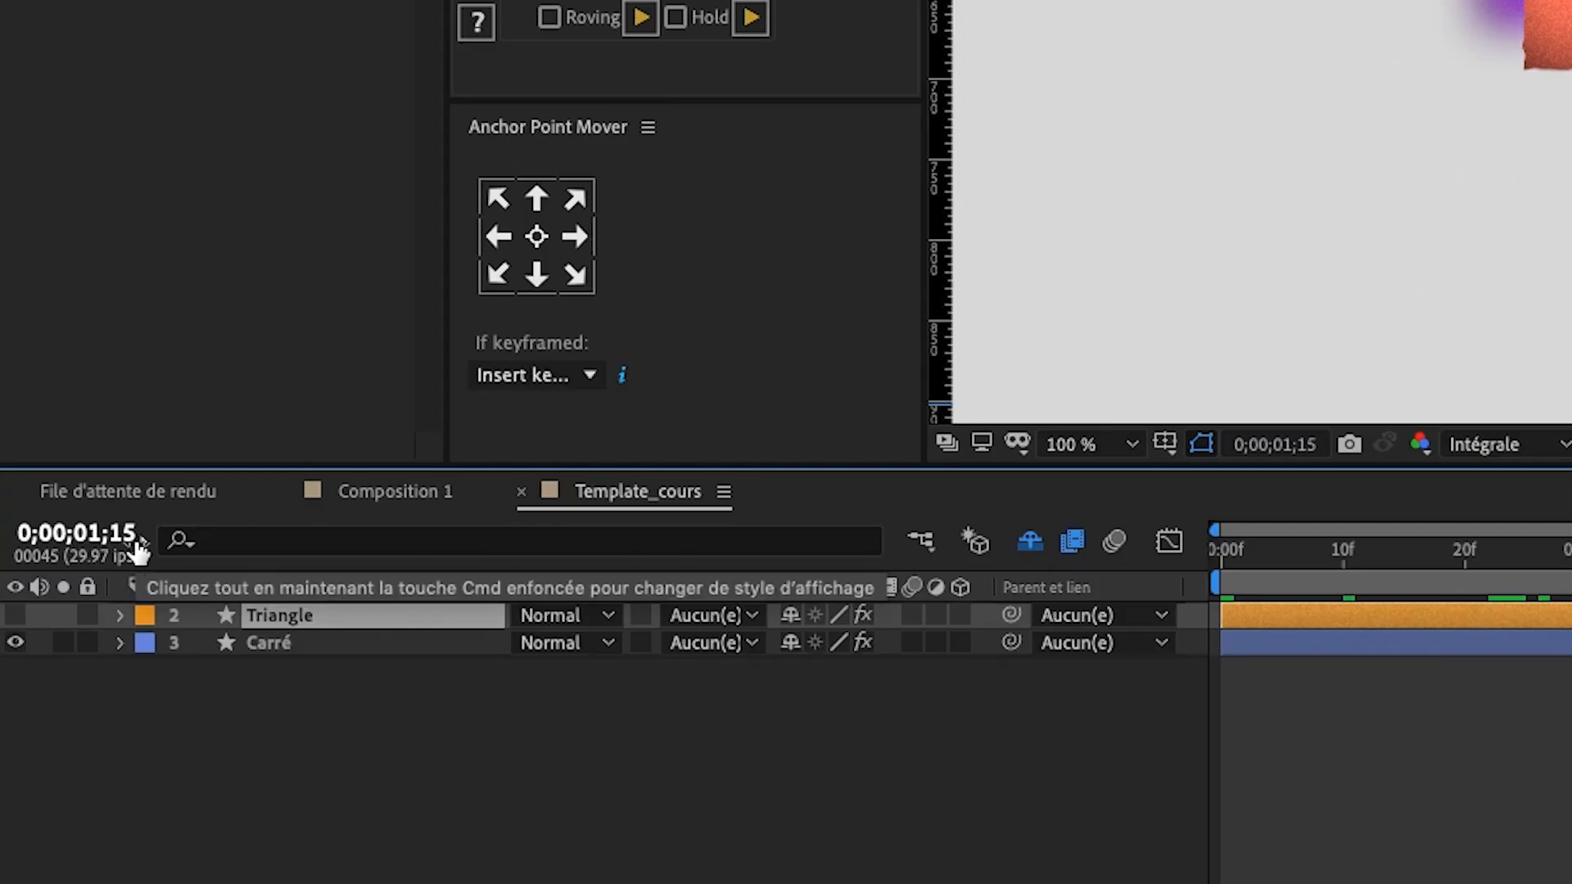
{"action": "left_click_drag", "start_coordinate": [1099, 702], "coordinate": [1057, 714]}
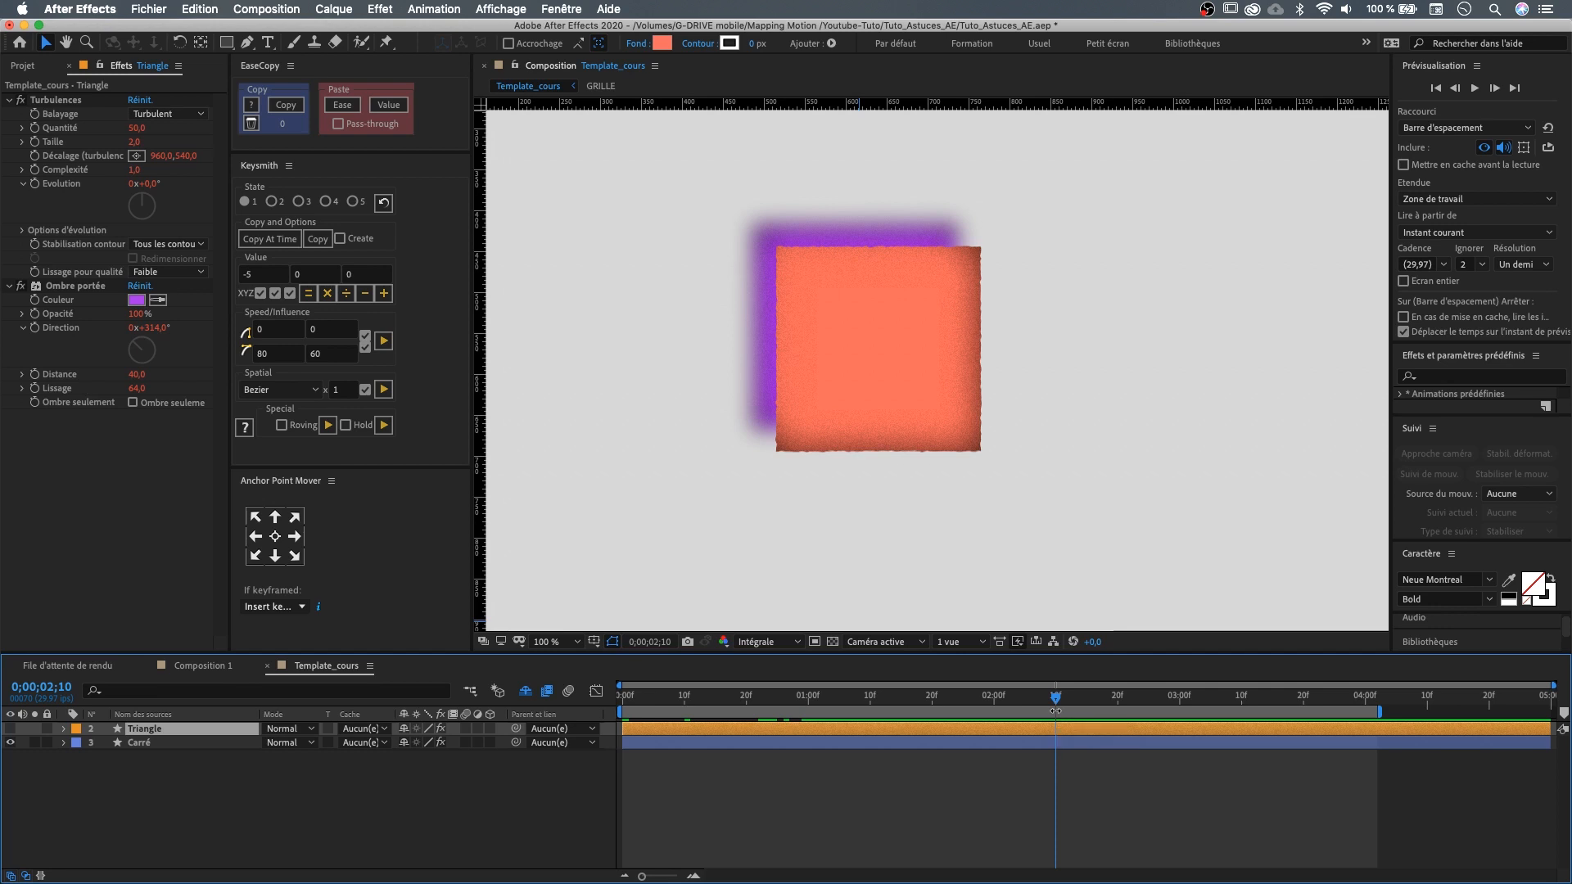
{"action": "left_click_drag", "start_coordinate": [1057, 697], "coordinate": [951, 698]}
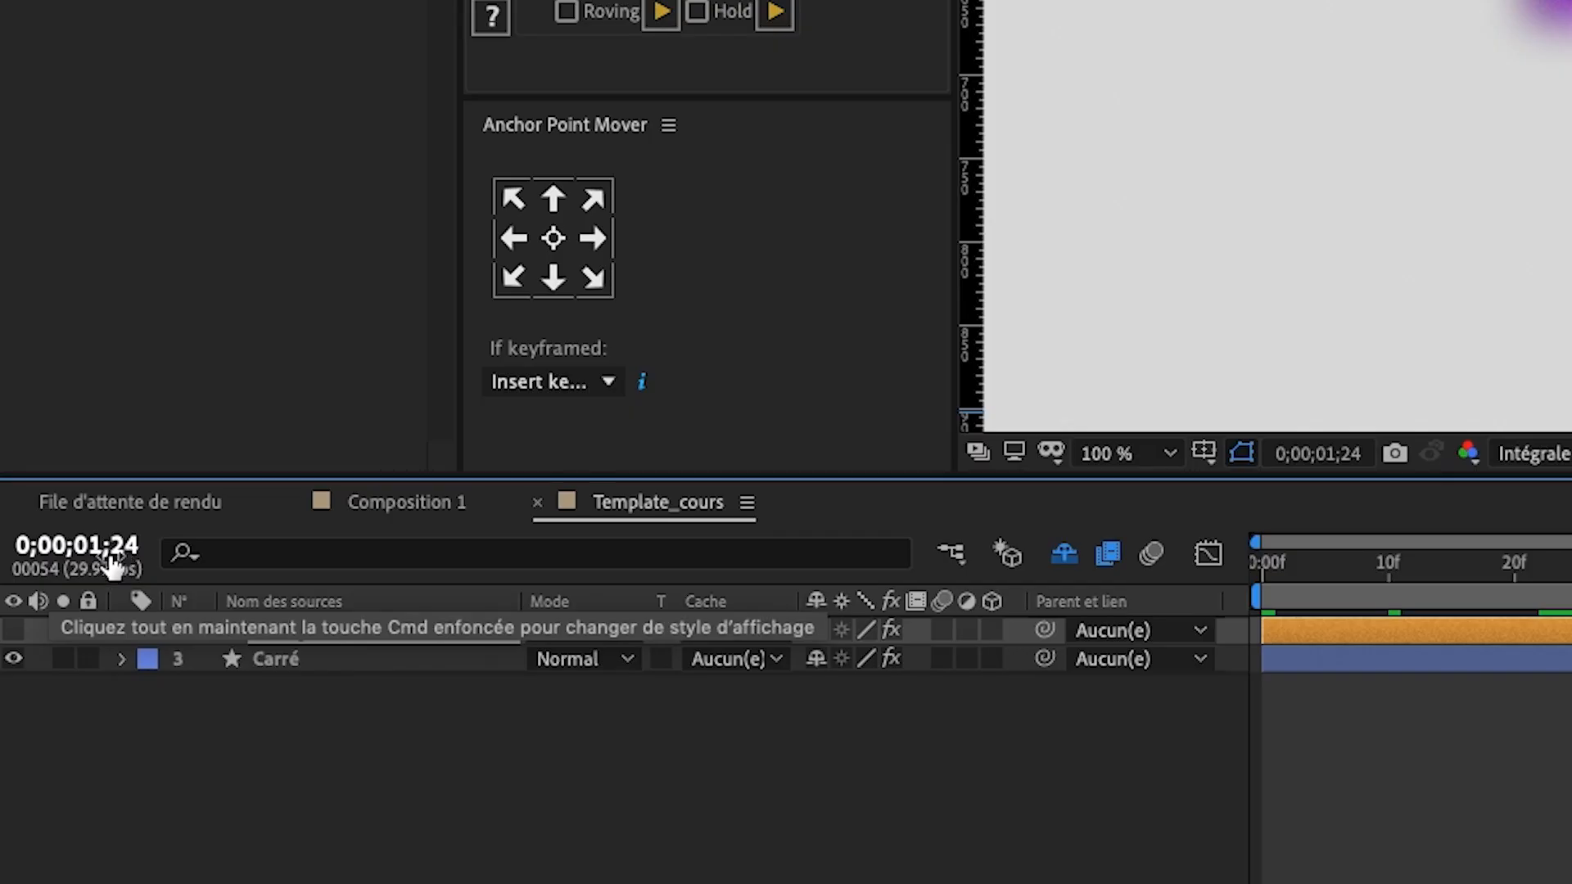
{"action": "left_click", "coordinate": [65, 687], "text": "super"}
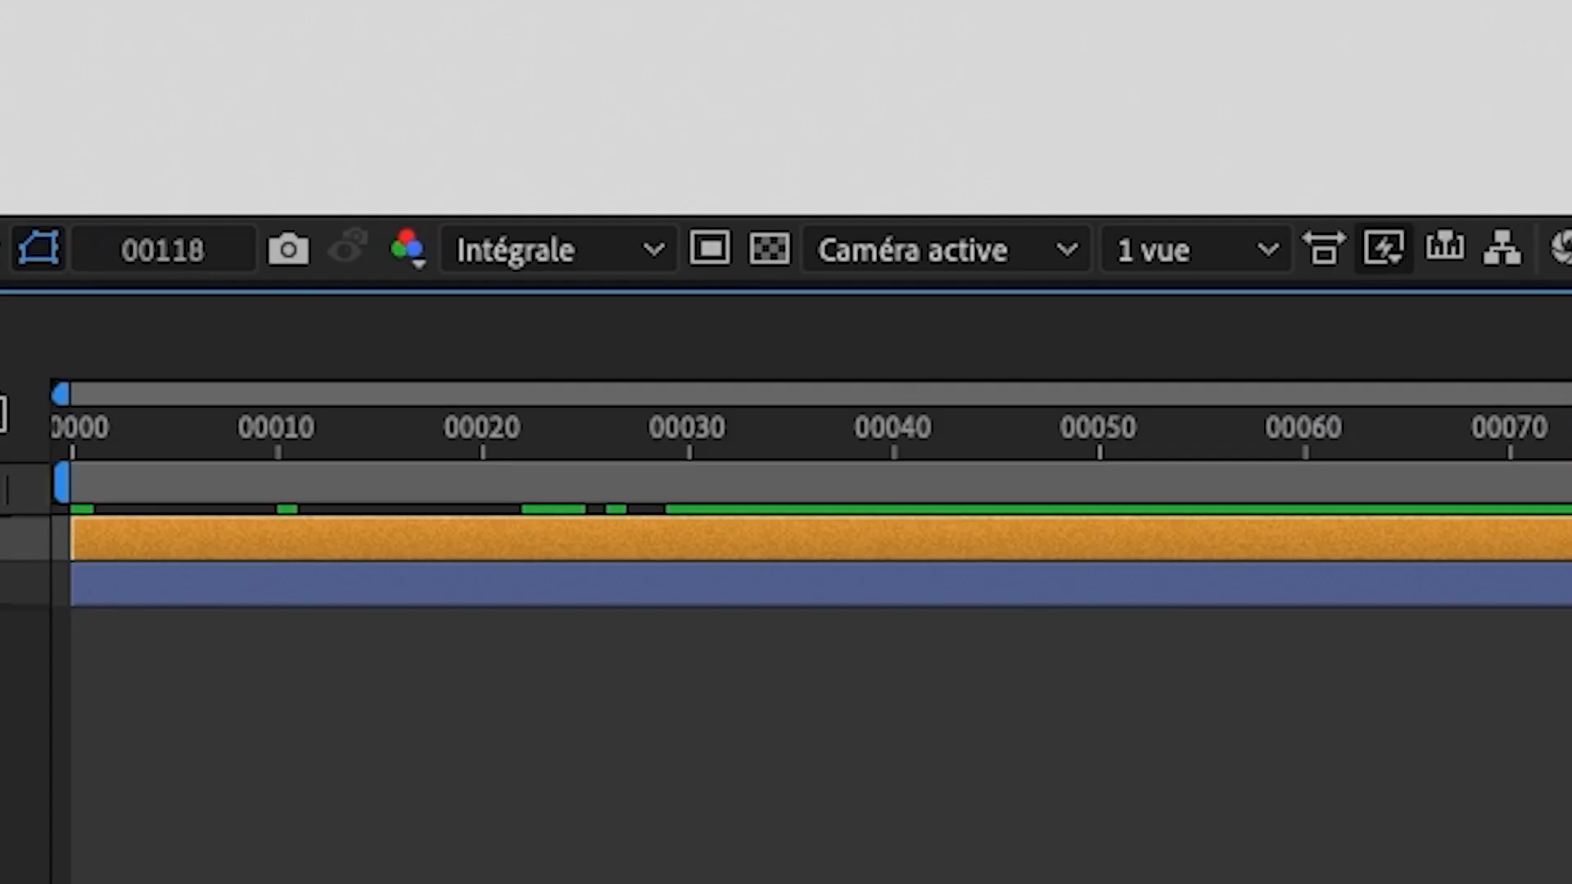
{"action": "left_click_drag", "start_coordinate": [1571, 499], "coordinate": [1095, 532]}
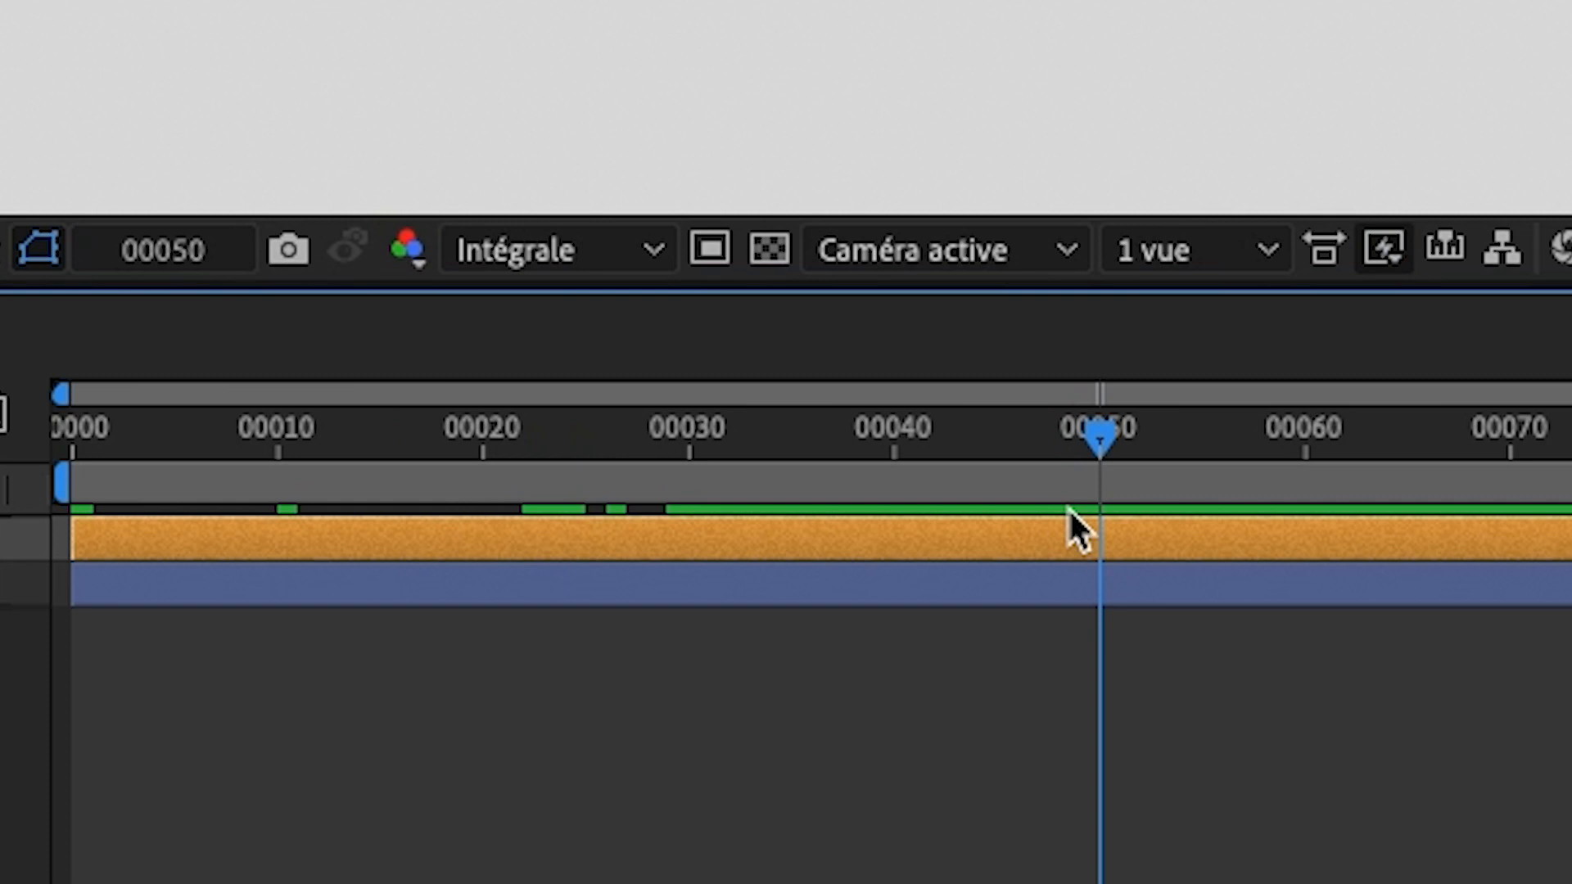
{"action": "left_click_drag", "start_coordinate": [1304, 434], "coordinate": [859, 545]}
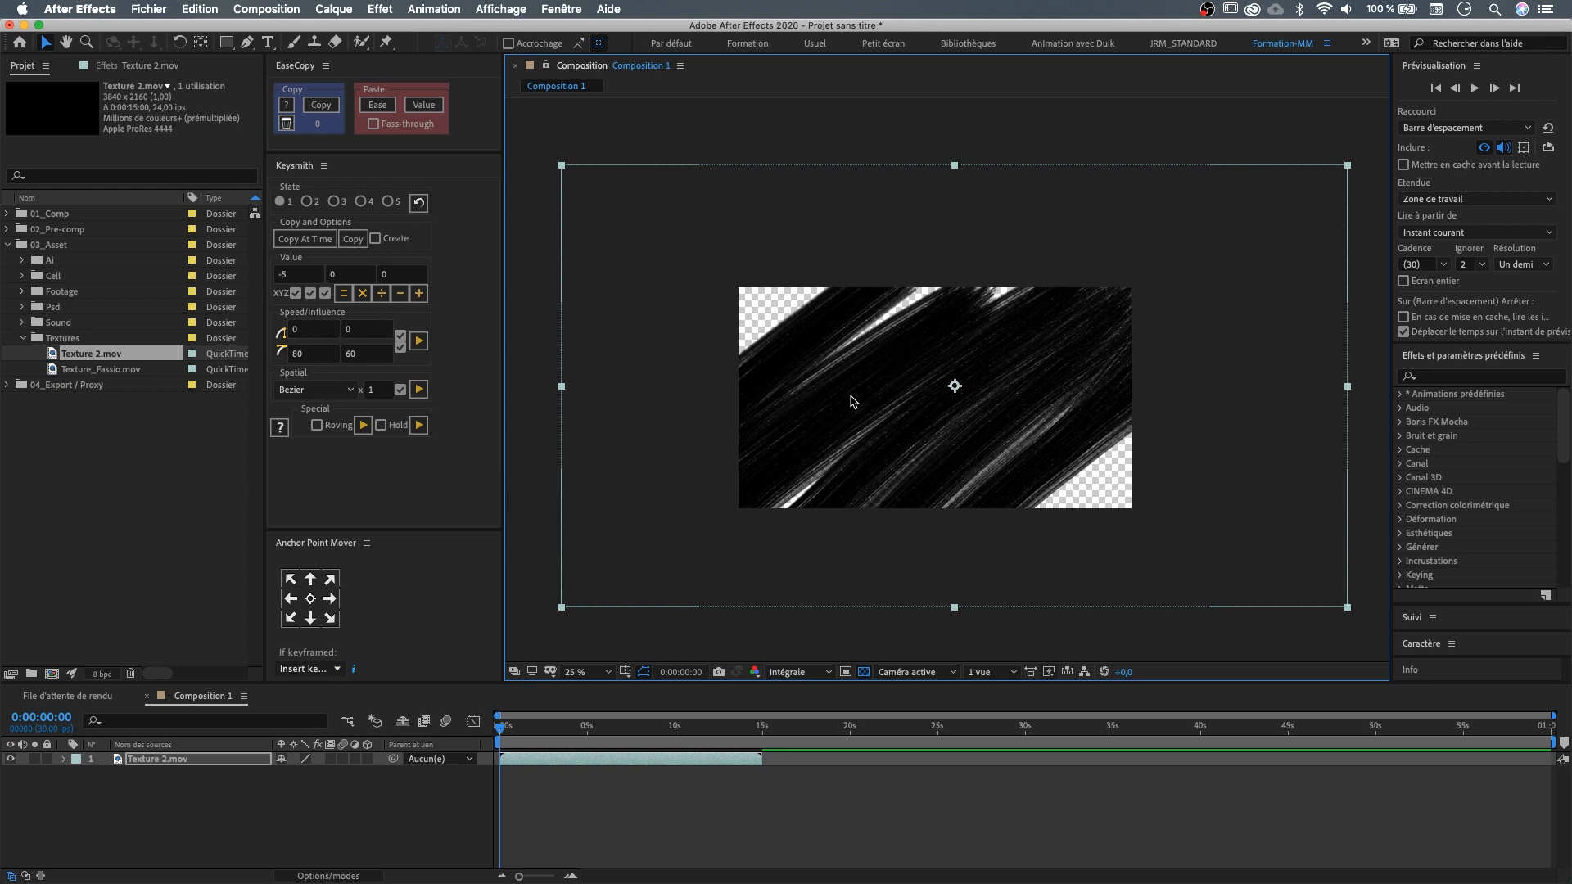
{"action": "left_click_drag", "start_coordinate": [561, 166], "coordinate": [557, 270]}
{"action": "left_click_drag", "start_coordinate": [386, 265], "coordinate": [174, 253]}
{"action": "key", "text": "super+z"}
- Fit the Texture 2.mov layer to the composition size with the geometry command Ajuster à la composition
{"action": "right_click", "coordinate": [925, 318]}
{"action": "mouse_move", "coordinate": [1130, 394]}
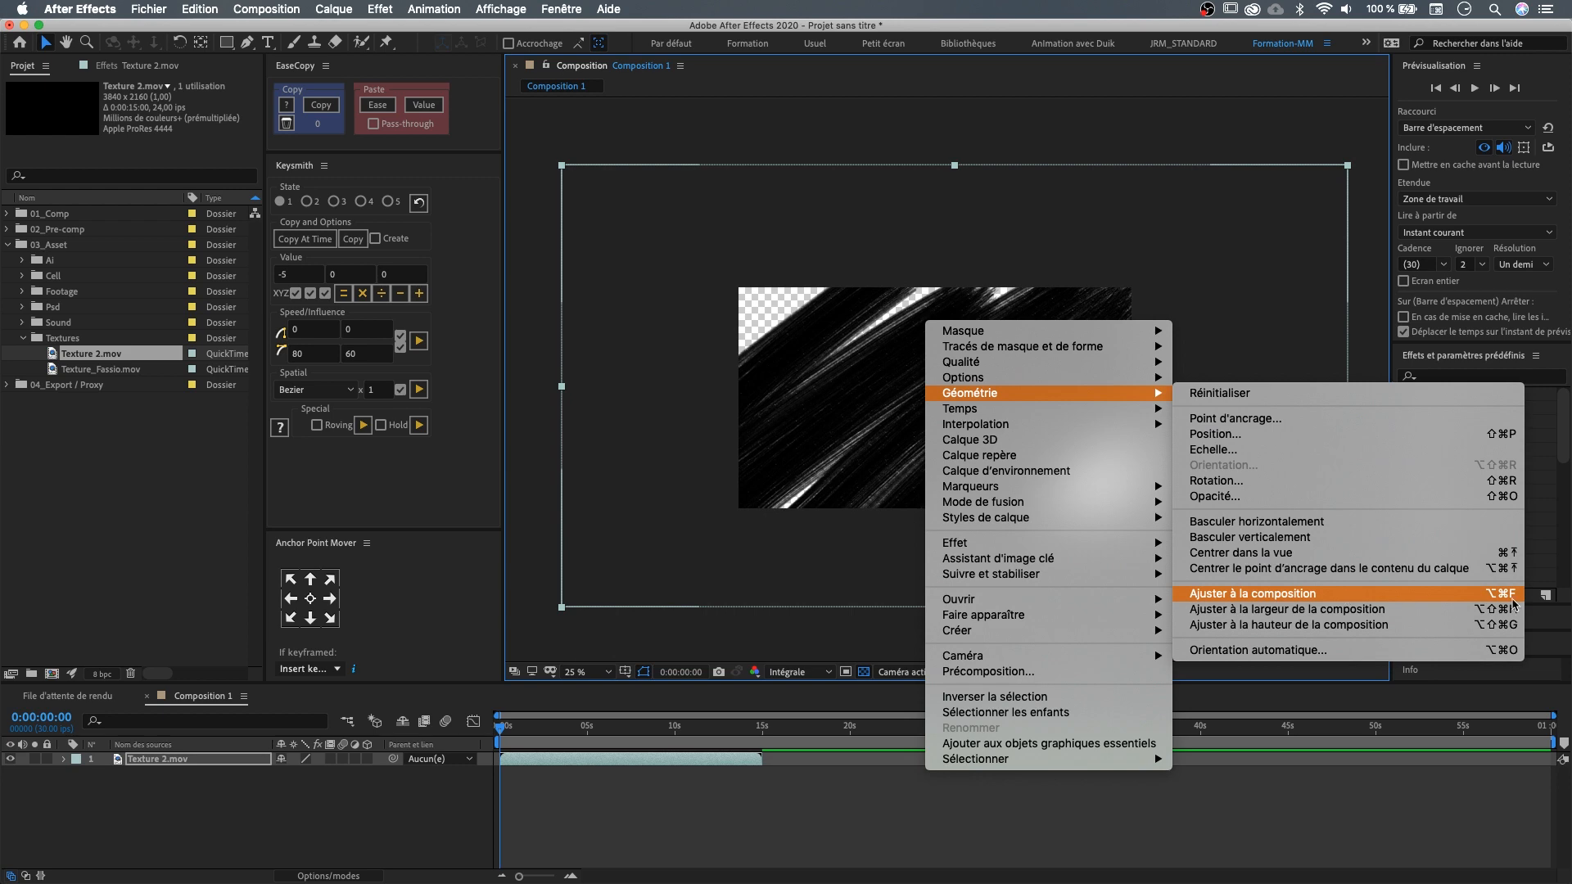
{"action": "left_click", "coordinate": [1465, 594]}
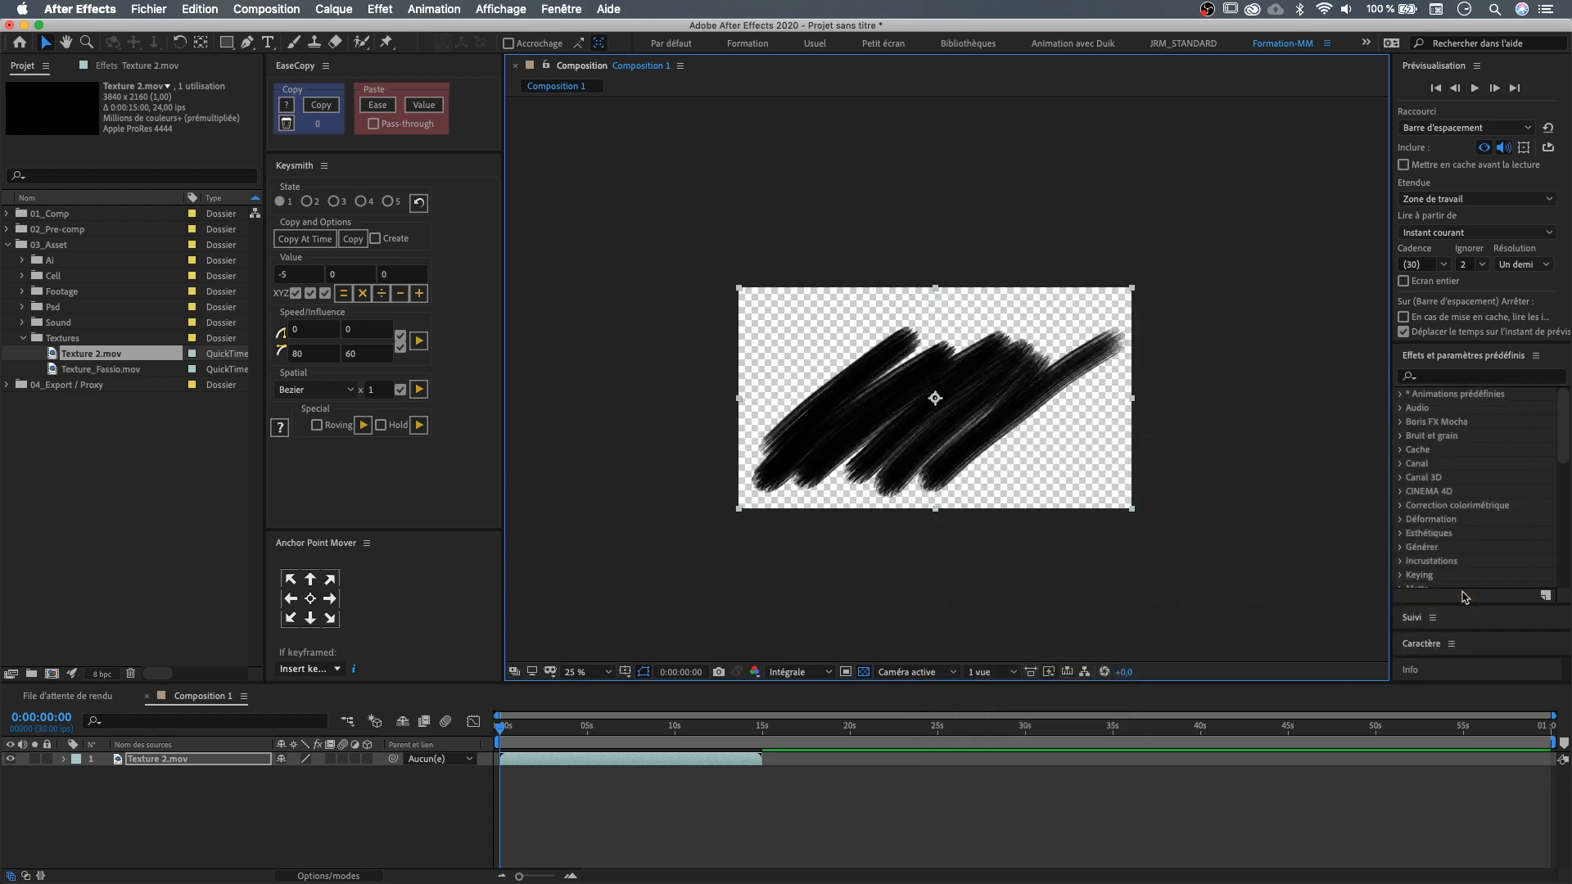
{"action": "scroll", "coordinate": [804, 293], "scroll_direction": "up", "scroll_amount": 2}
{"action": "scroll", "coordinate": [689, 302], "scroll_direction": "down", "scroll_amount": 2}
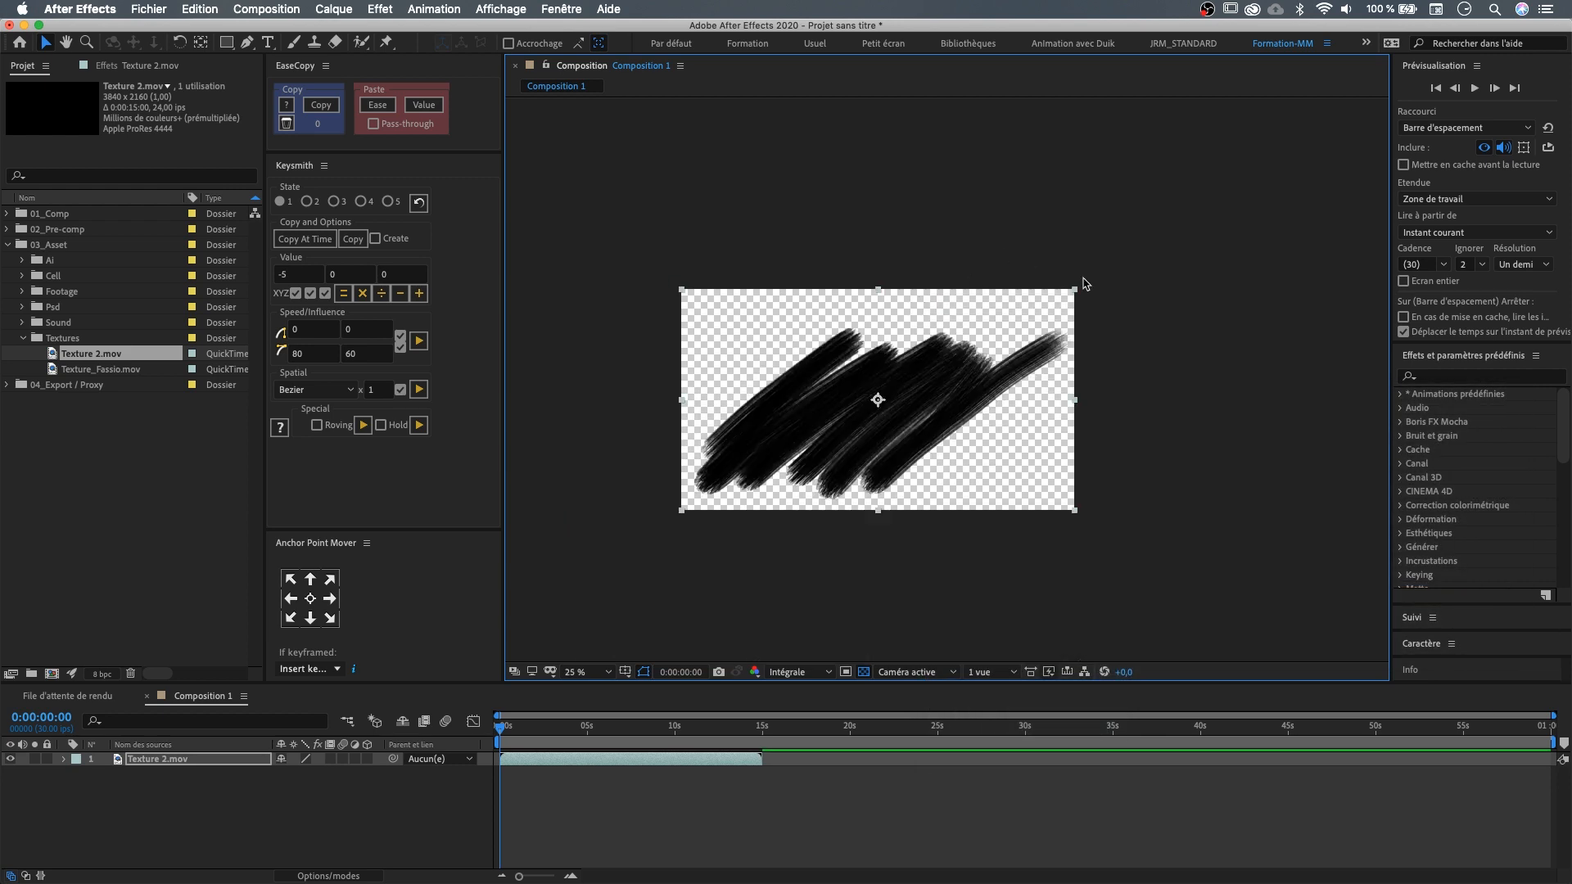
{"action": "right_click", "coordinate": [842, 391]}
{"action": "mouse_move", "coordinate": [901, 464]}
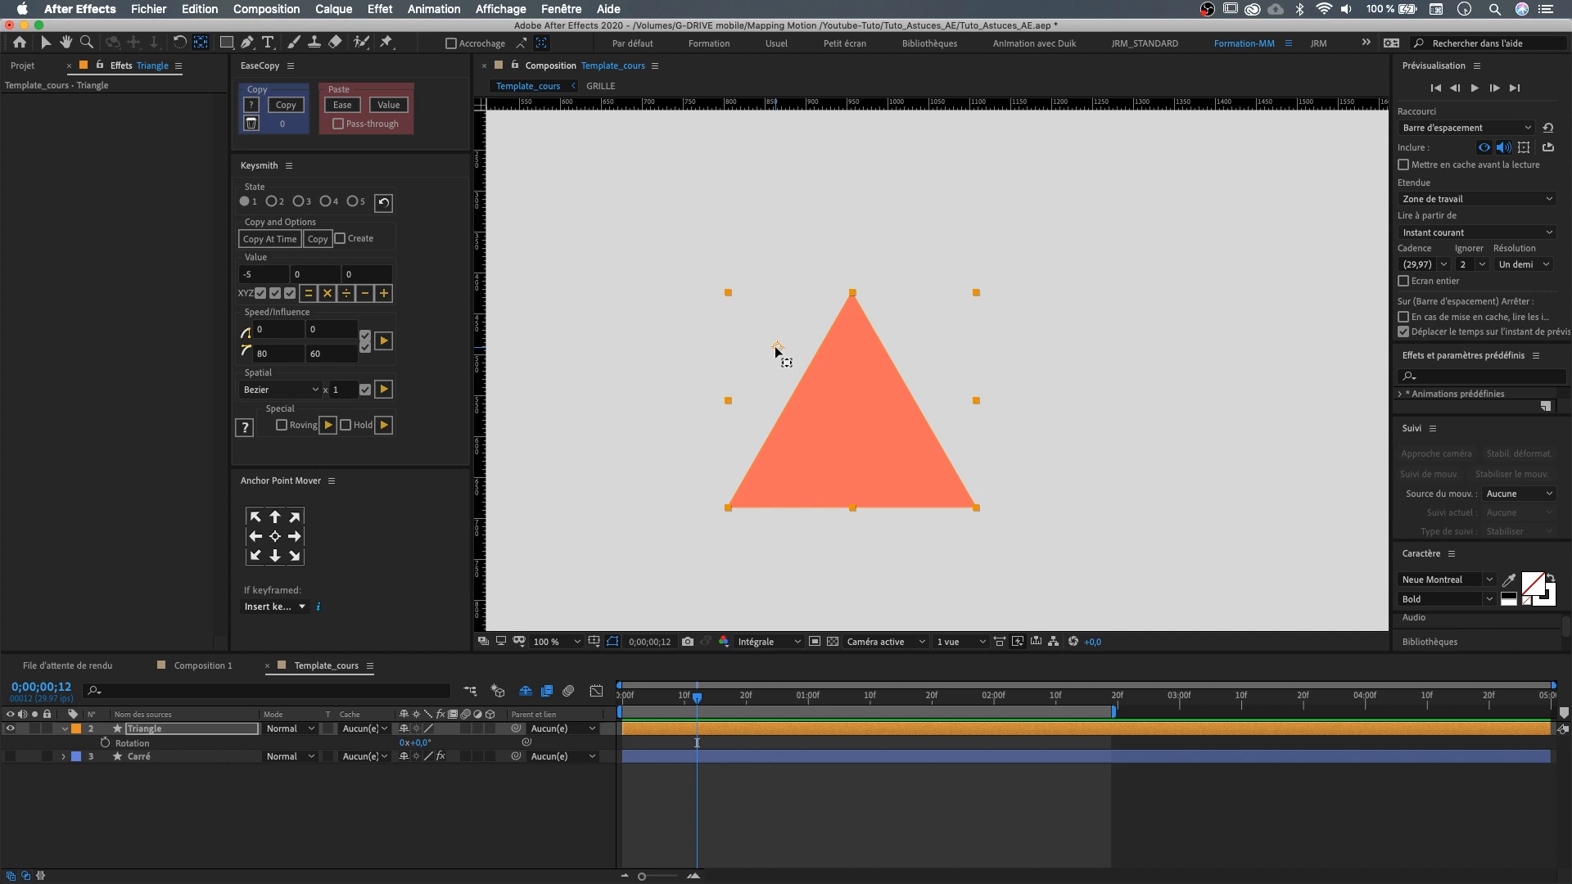
- Move the Triangle layer's anchor point to several spots inside and around the shape with the anchor point tool
{"action": "left_click_drag", "start_coordinate": [776, 350], "coordinate": [723, 325]}
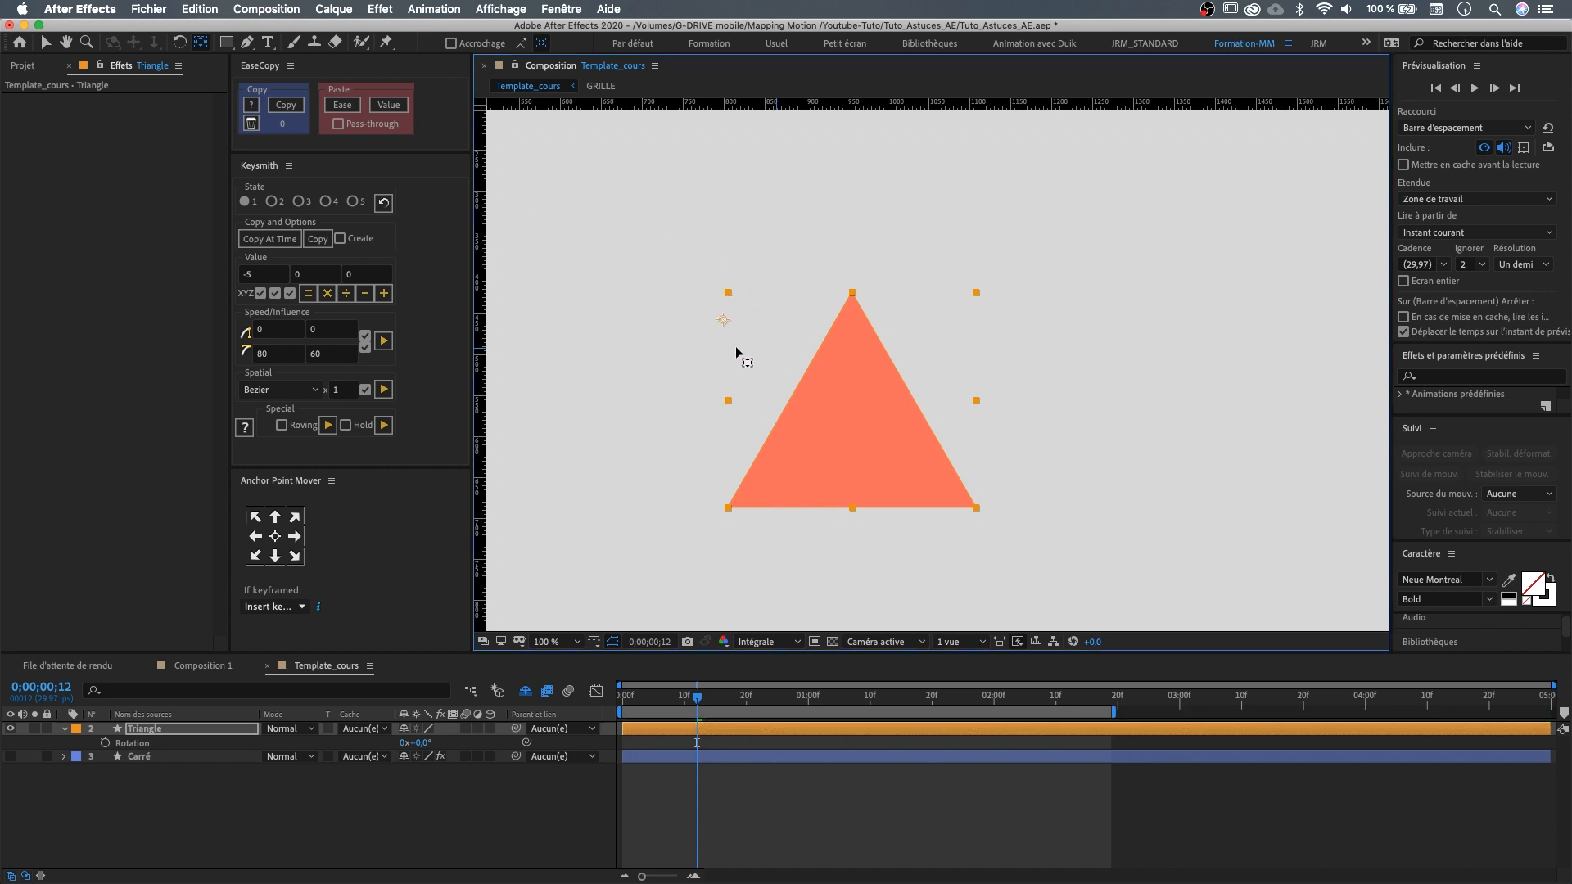
{"action": "scroll", "coordinate": [753, 377], "scroll_direction": "up", "scroll_amount": 1}
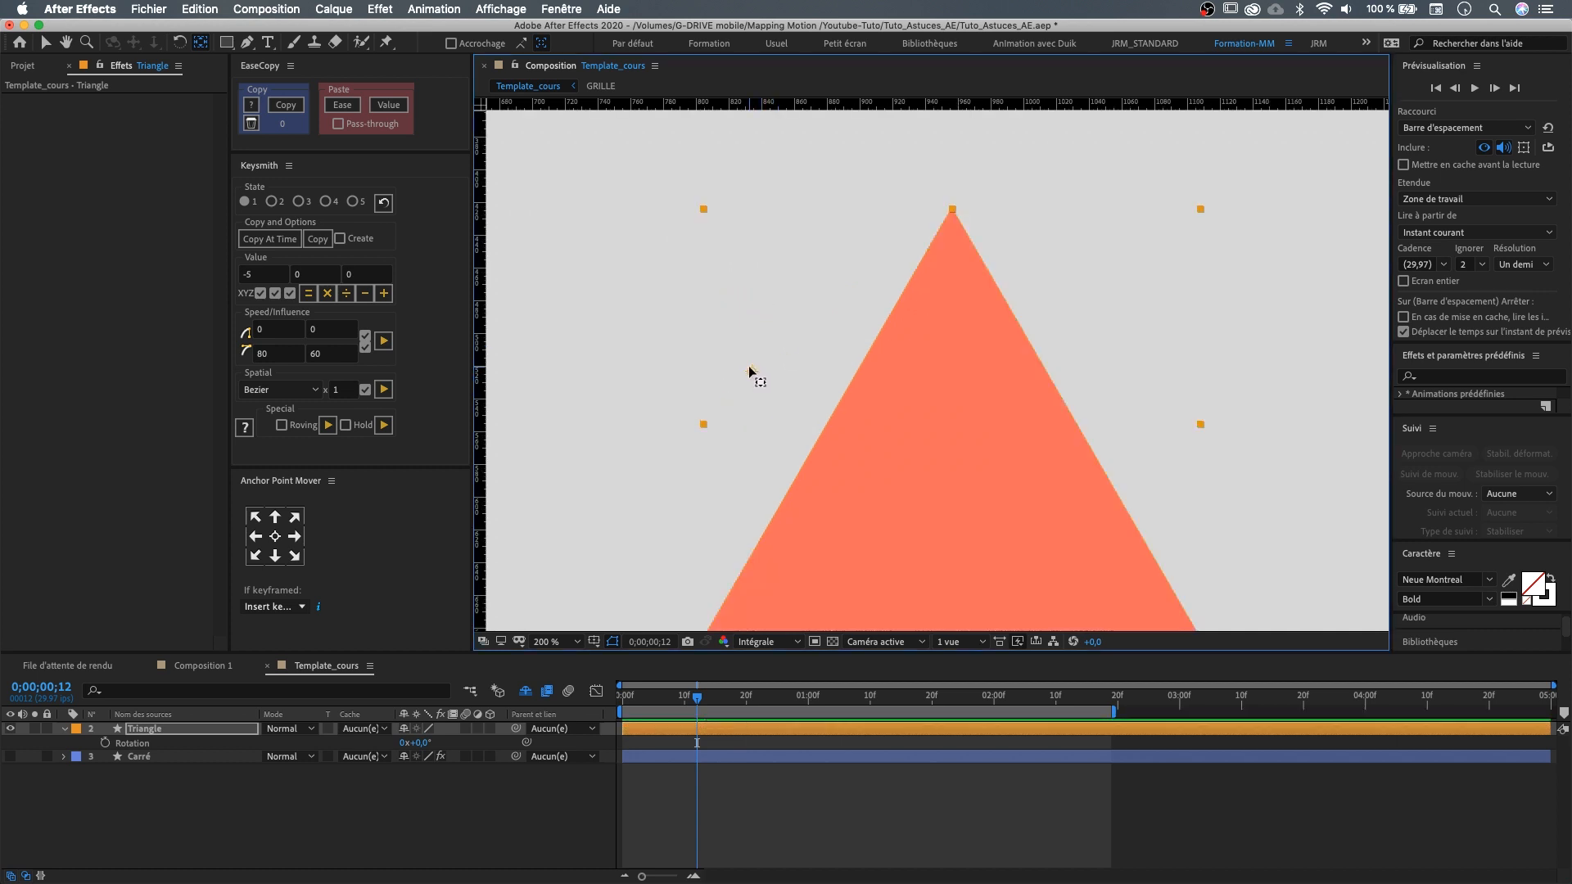
{"action": "left_click_drag", "start_coordinate": [891, 212], "coordinate": [1194, 298]}
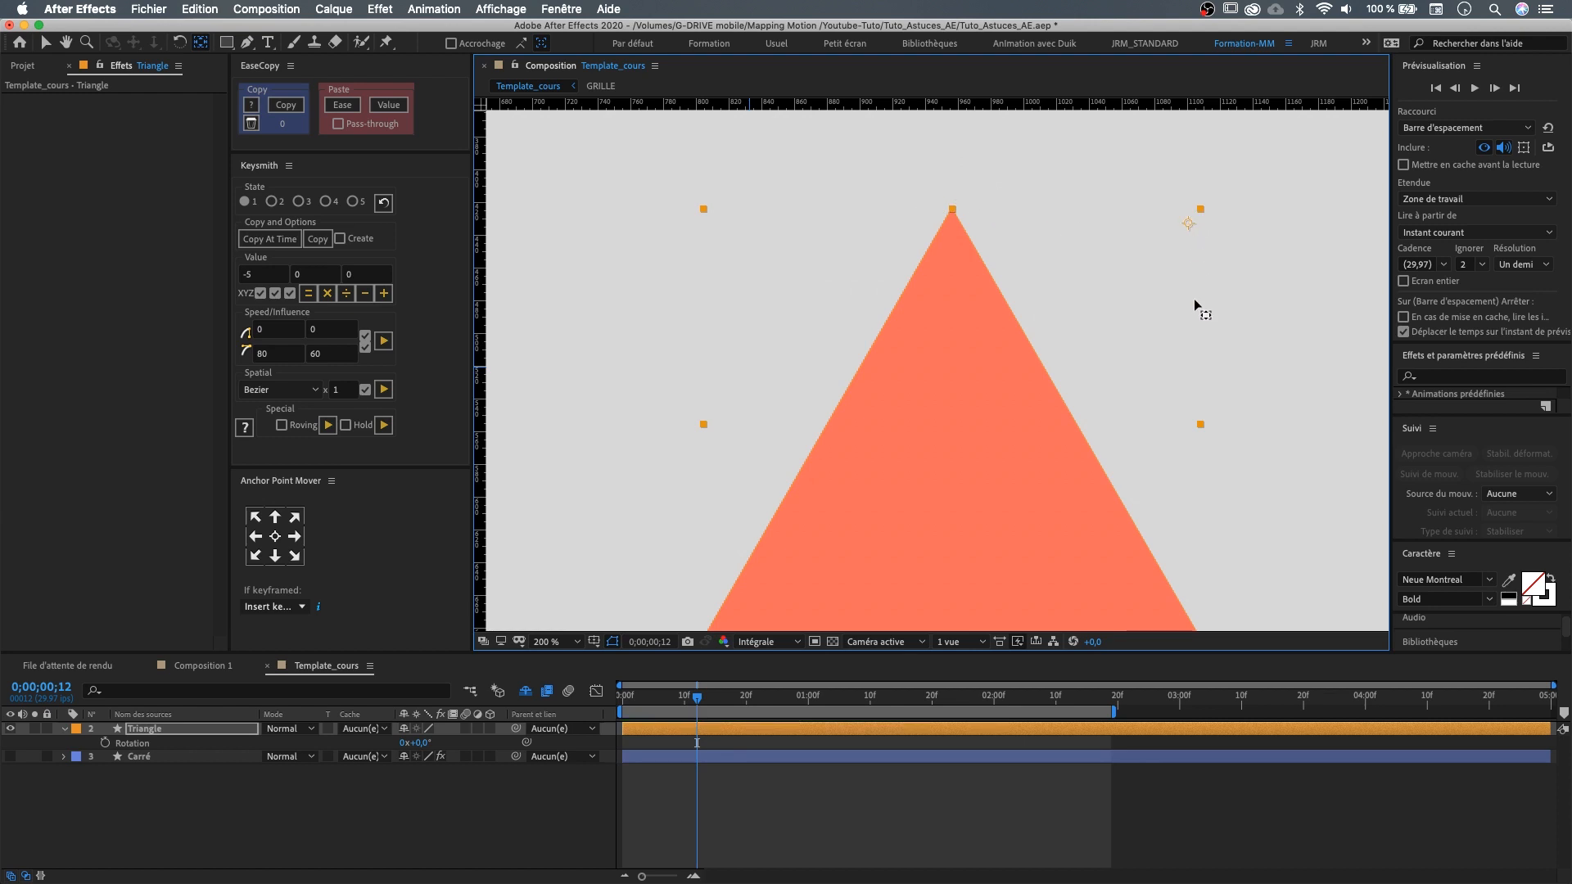
{"action": "left_click_drag", "start_coordinate": [1206, 422], "coordinate": [916, 379]}
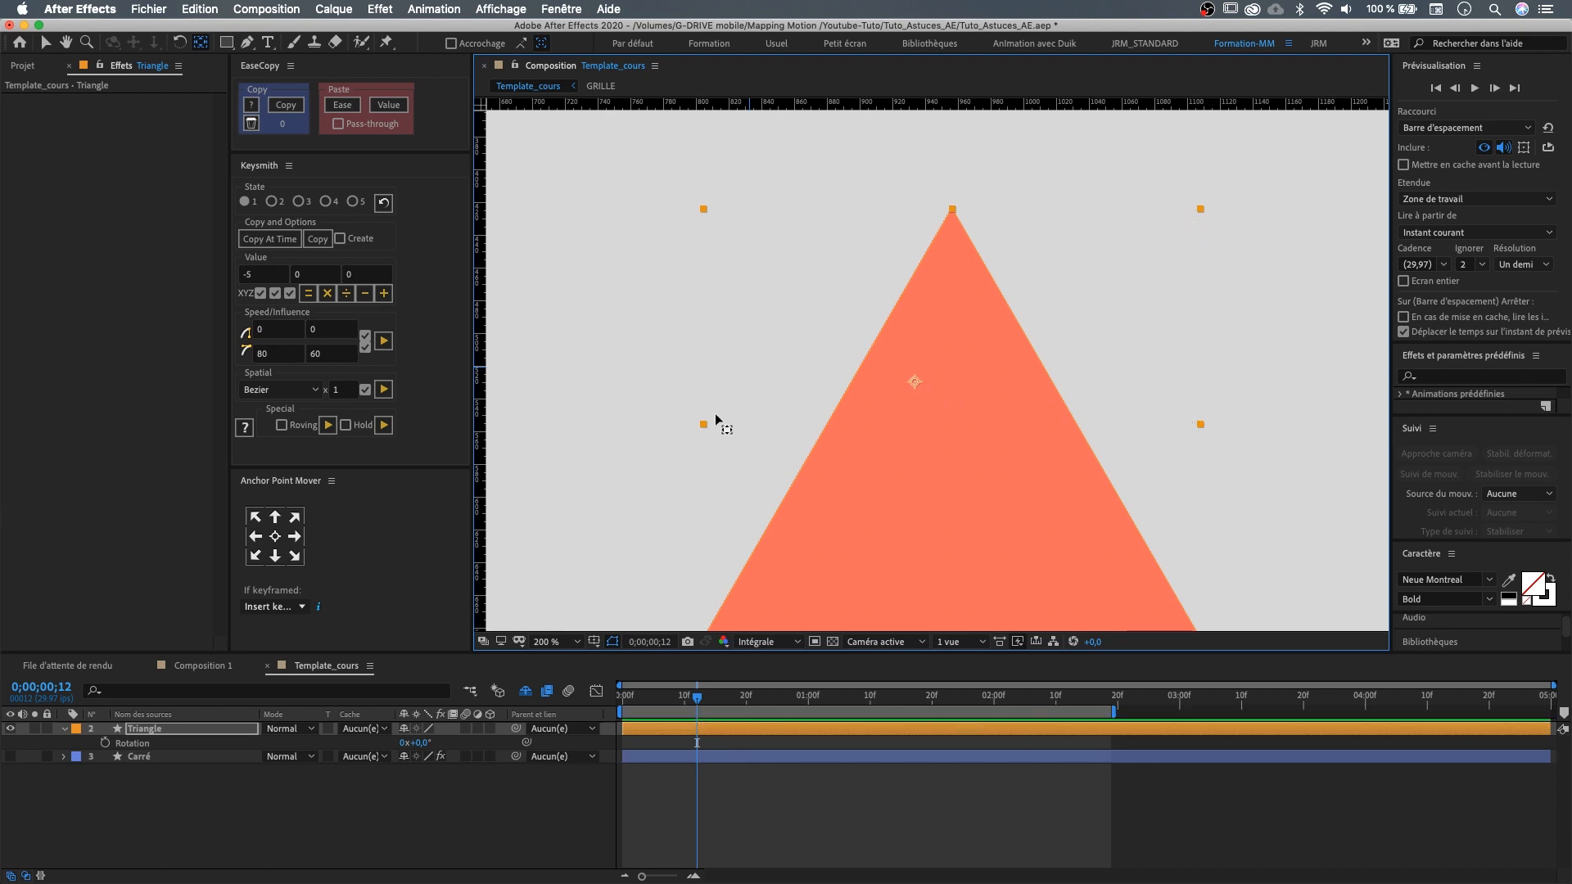
{"action": "left_click_drag", "start_coordinate": [704, 427], "coordinate": [791, 340]}
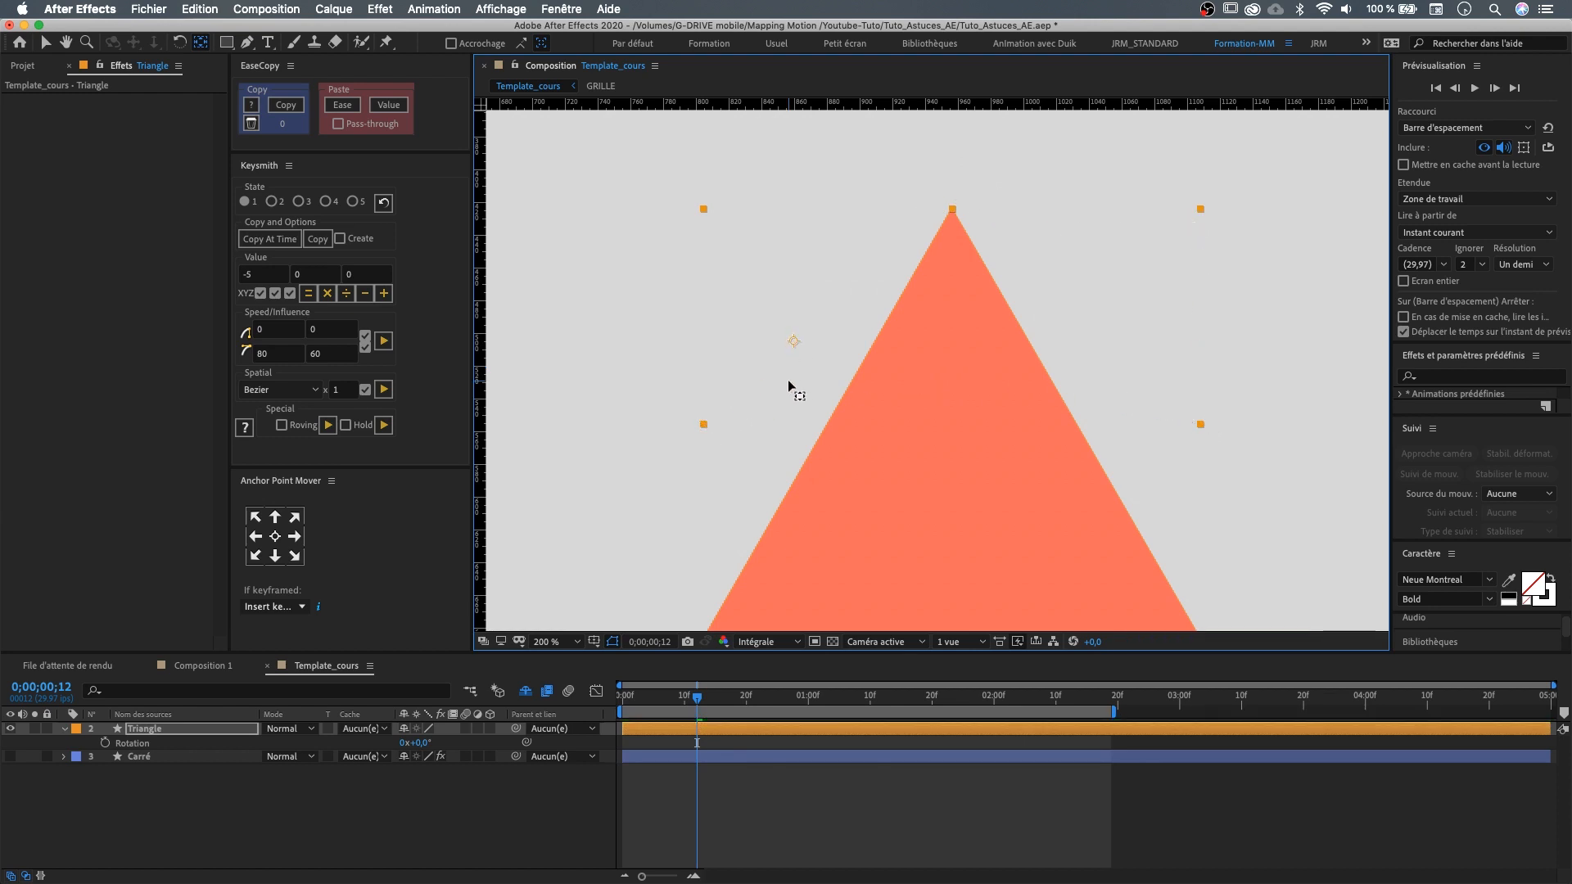
{"action": "scroll", "coordinate": [787, 380], "scroll_direction": "down", "scroll_amount": 1}
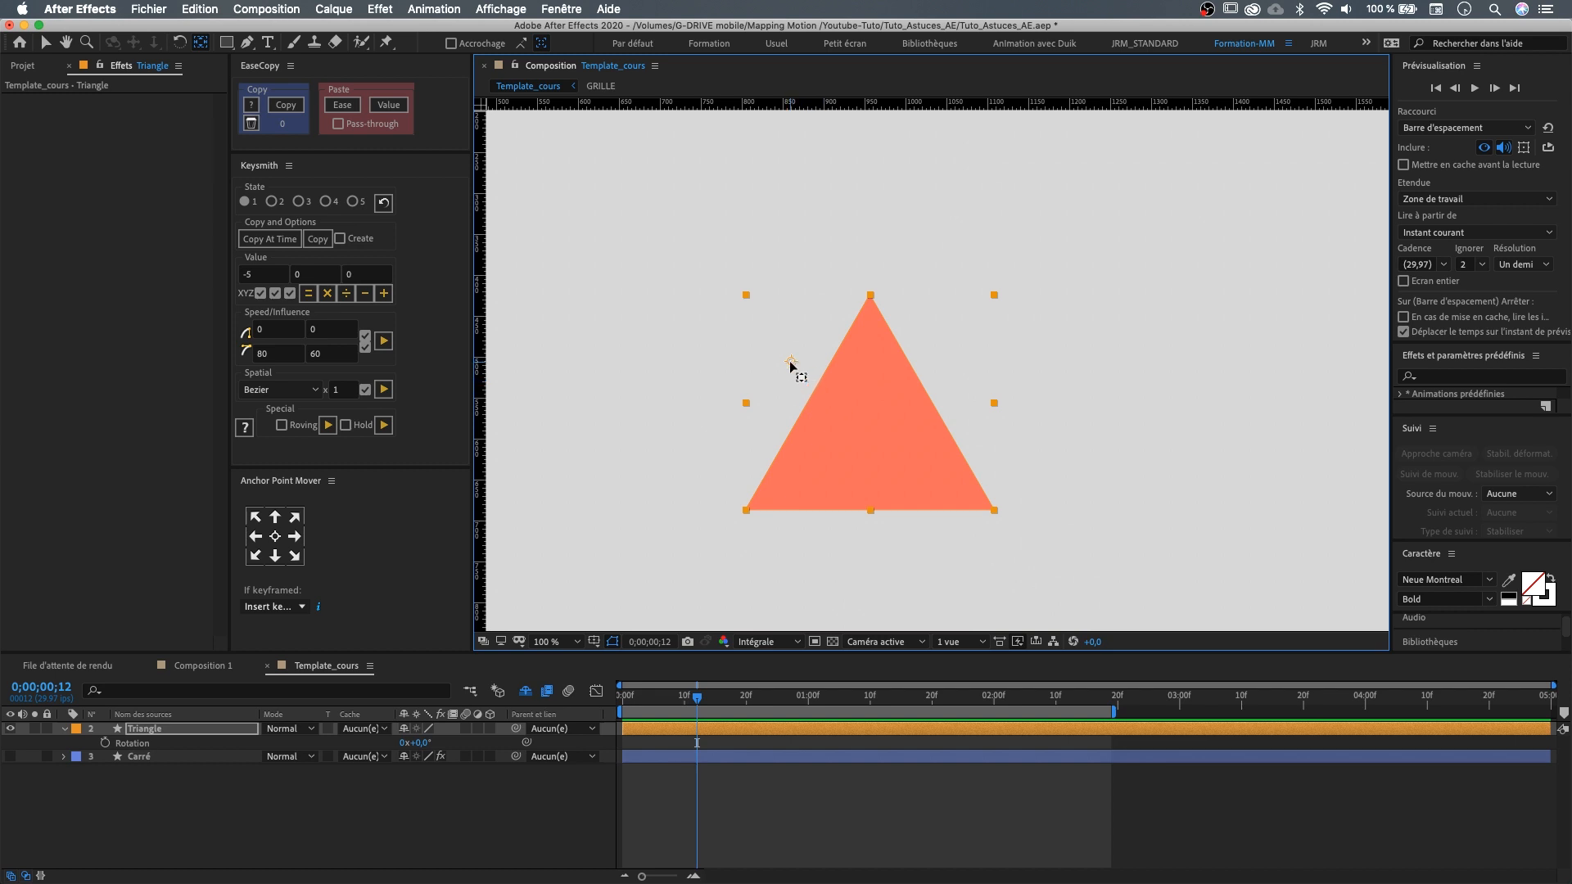
- Snap the Triangle's anchor point to the shape's centre, move it outside the sloping side, and recentre it in the layer content
{"action": "left_click_drag", "start_coordinate": [791, 363], "coordinate": [998, 299]}
{"action": "left_click_drag", "start_coordinate": [981, 373], "coordinate": [866, 415]}
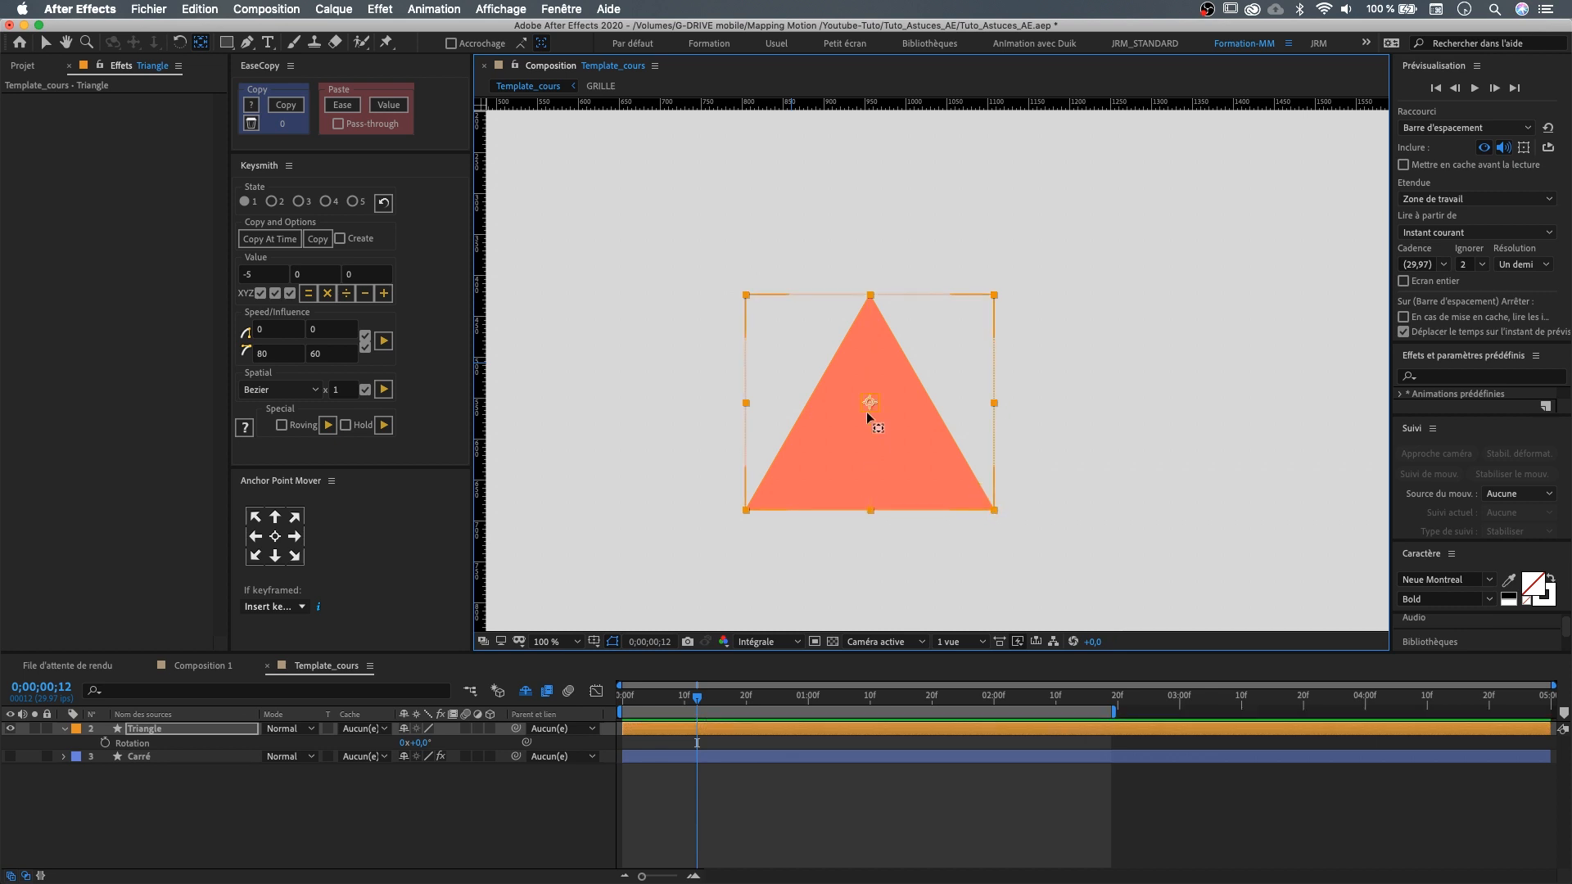
{"action": "left_click_drag", "start_coordinate": [866, 411], "coordinate": [801, 359]}
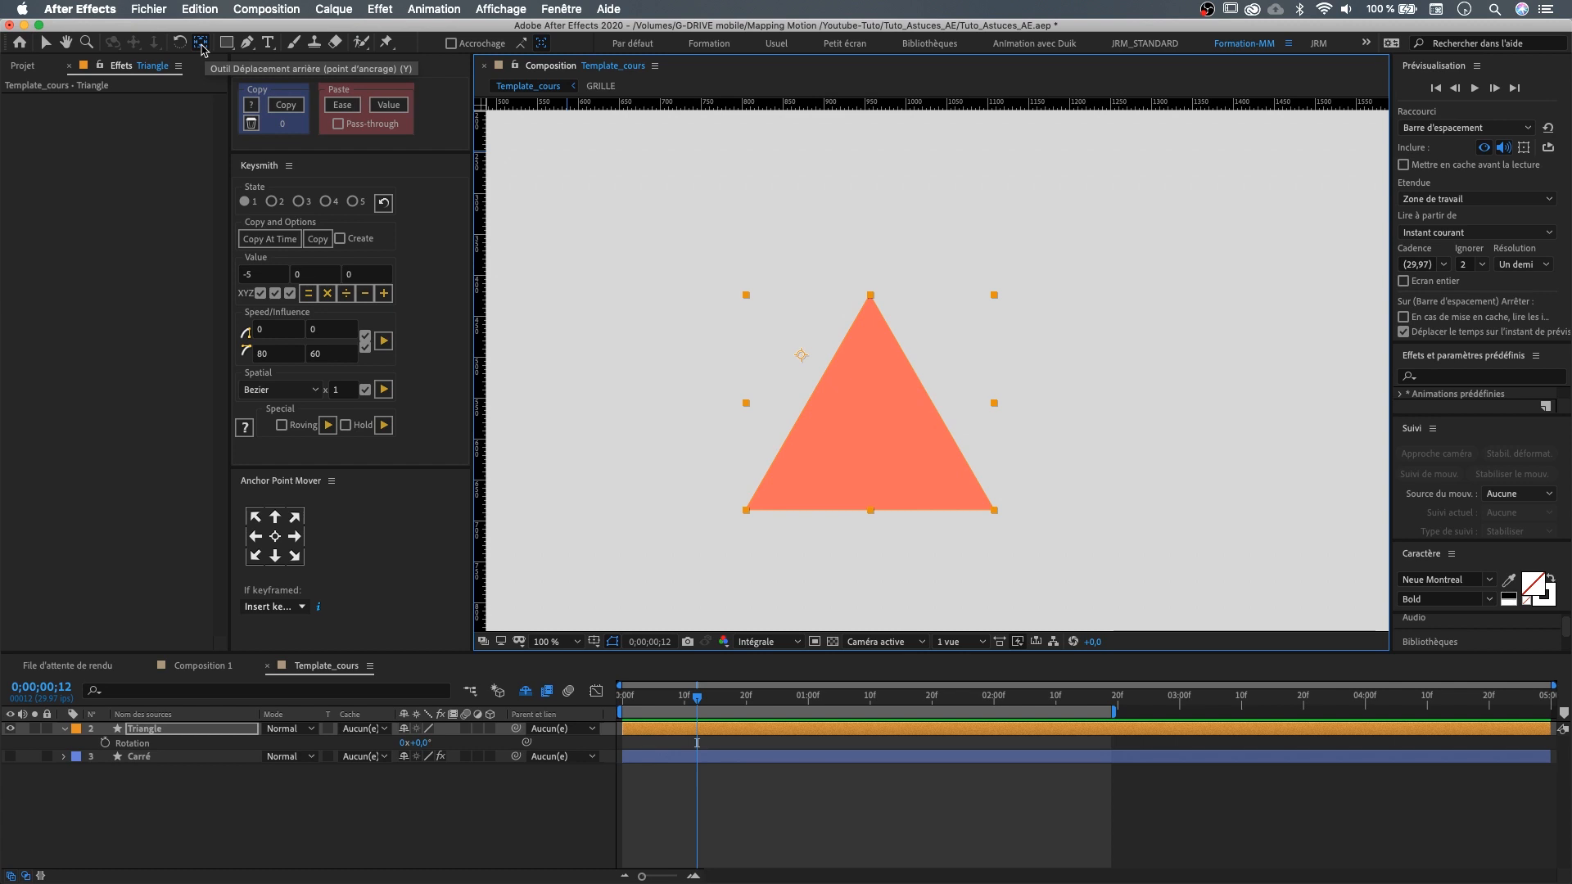
{"action": "key", "text": "super+alt+Home"}
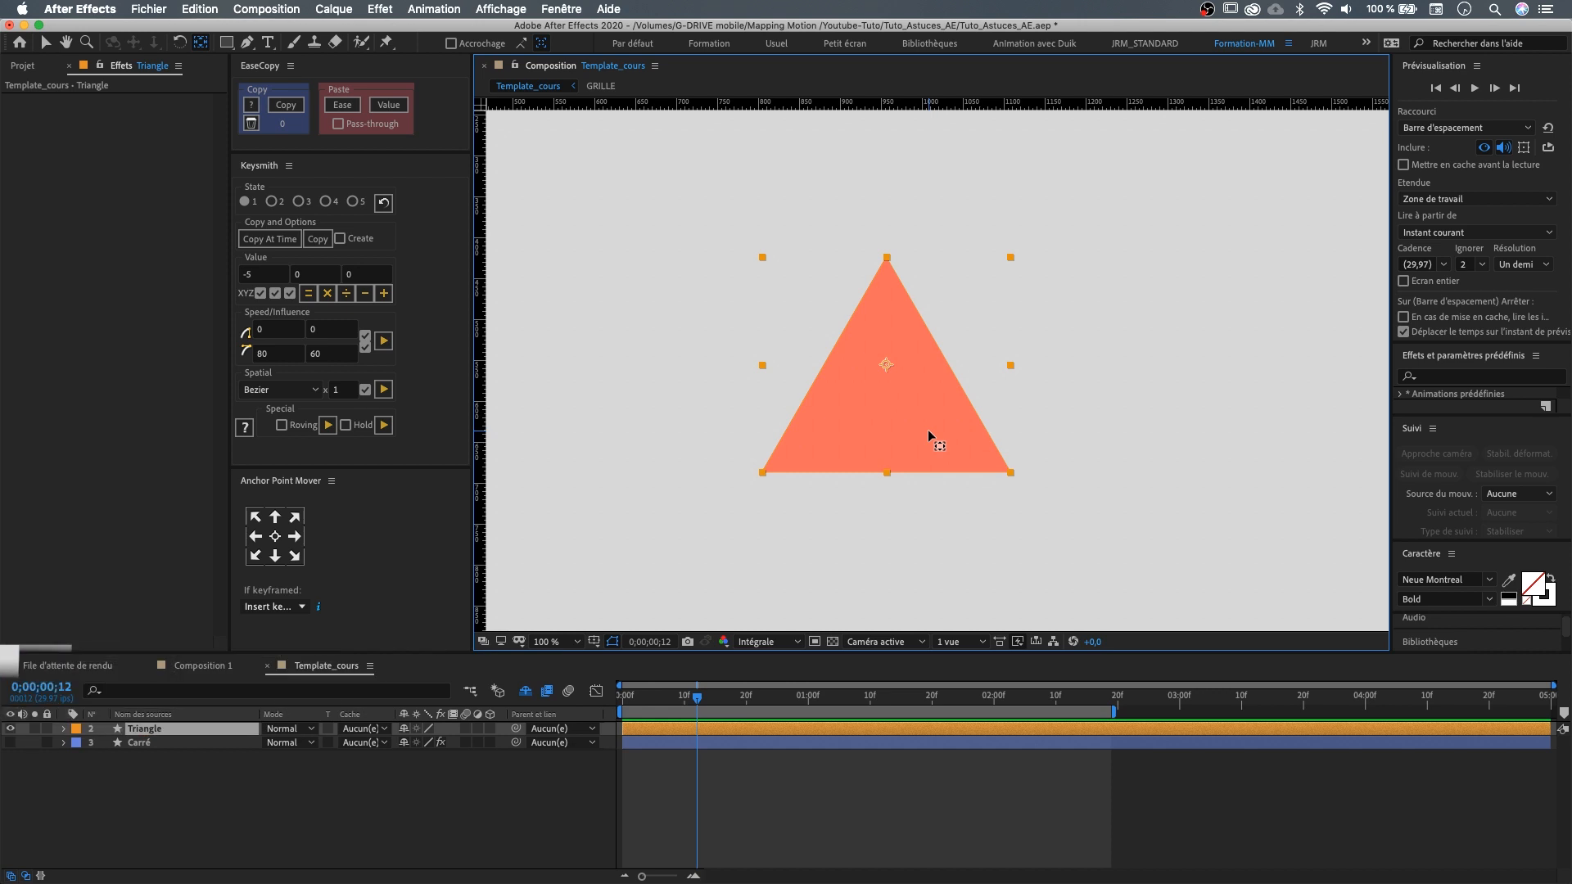
- Delete the Triangle layer and draw a near-square shape layer with the Rectangle tool beside the composition's centre
{"action": "key", "text": "Delete"}
{"action": "left_click", "coordinate": [226, 42]}
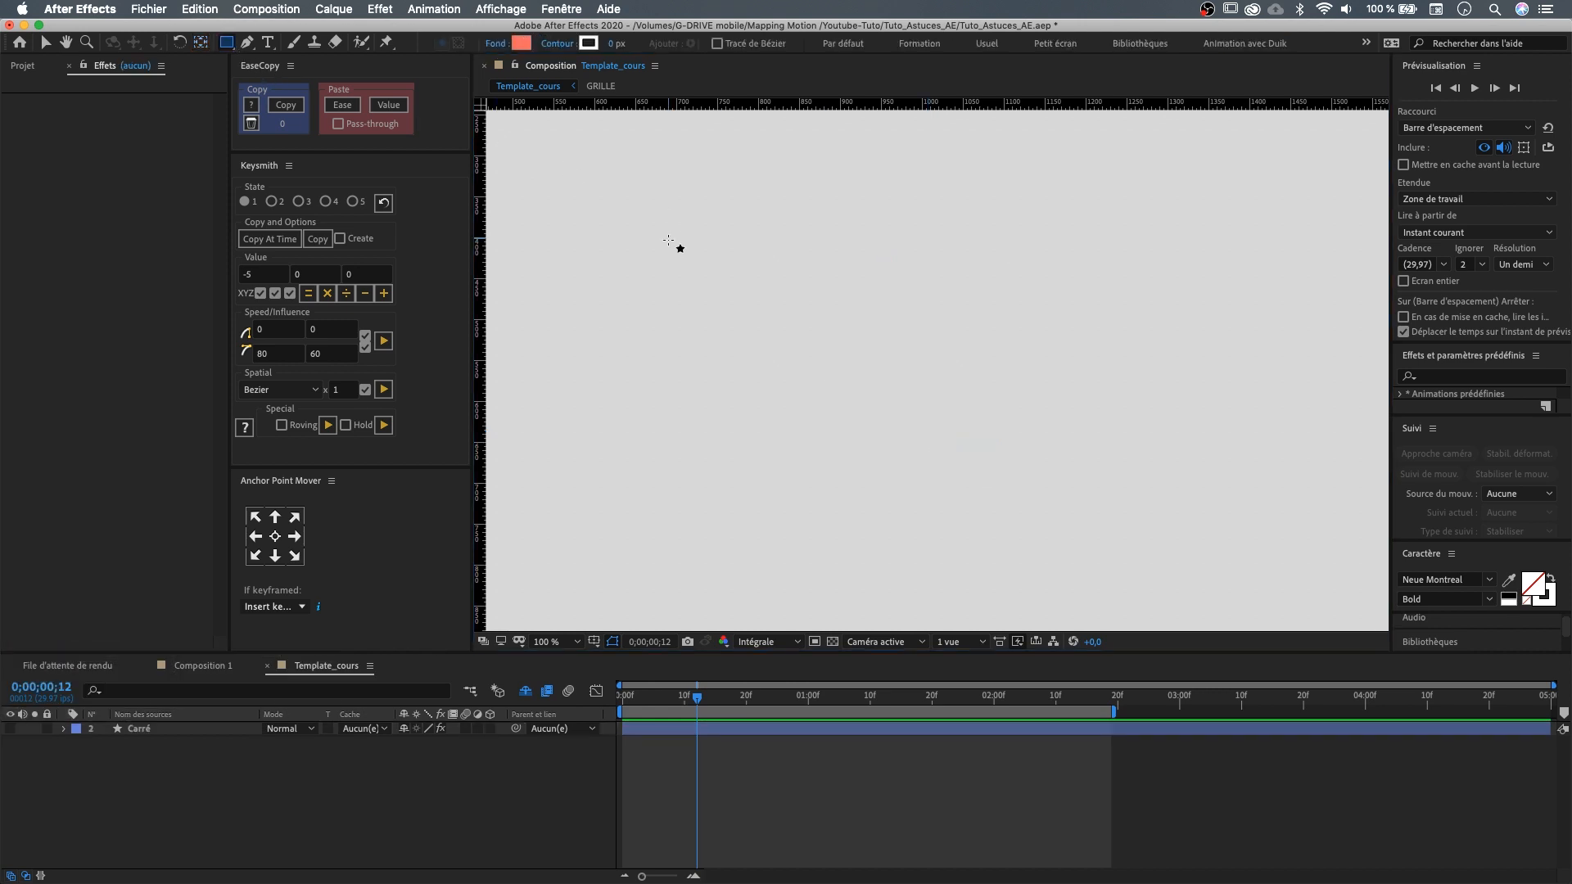
{"action": "left_click_drag", "start_coordinate": [657, 227], "coordinate": [886, 437]}
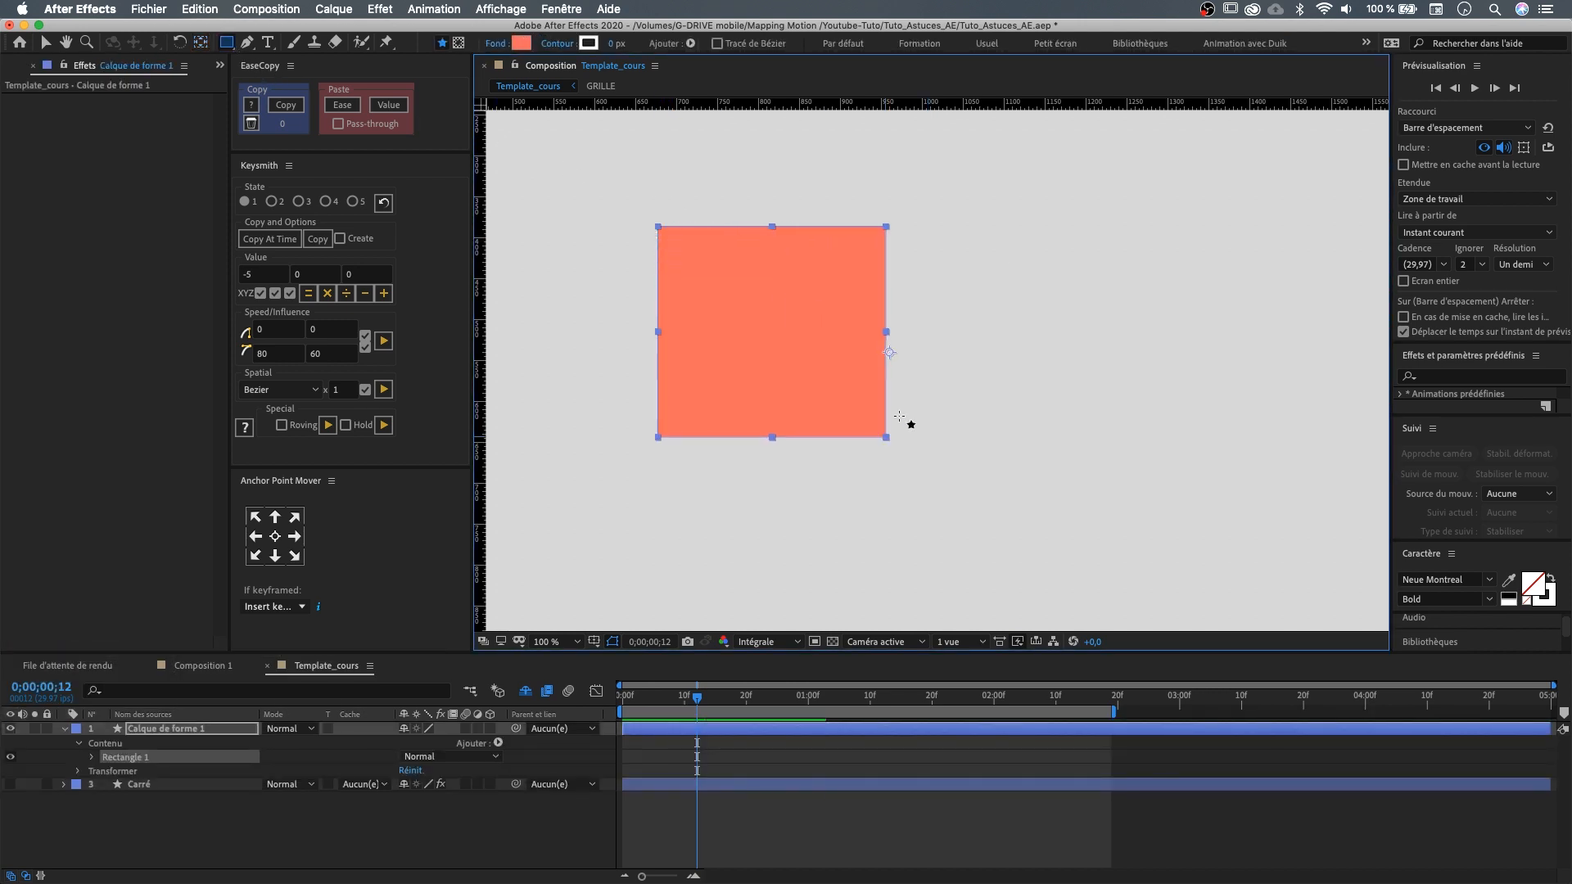
{"action": "left_click_drag", "start_coordinate": [1025, 276], "coordinate": [1080, 343]}
{"action": "key", "text": "super+z"}
{"action": "key", "text": "super+z"}
{"action": "left_click_drag", "start_coordinate": [511, 205], "coordinate": [790, 475]}
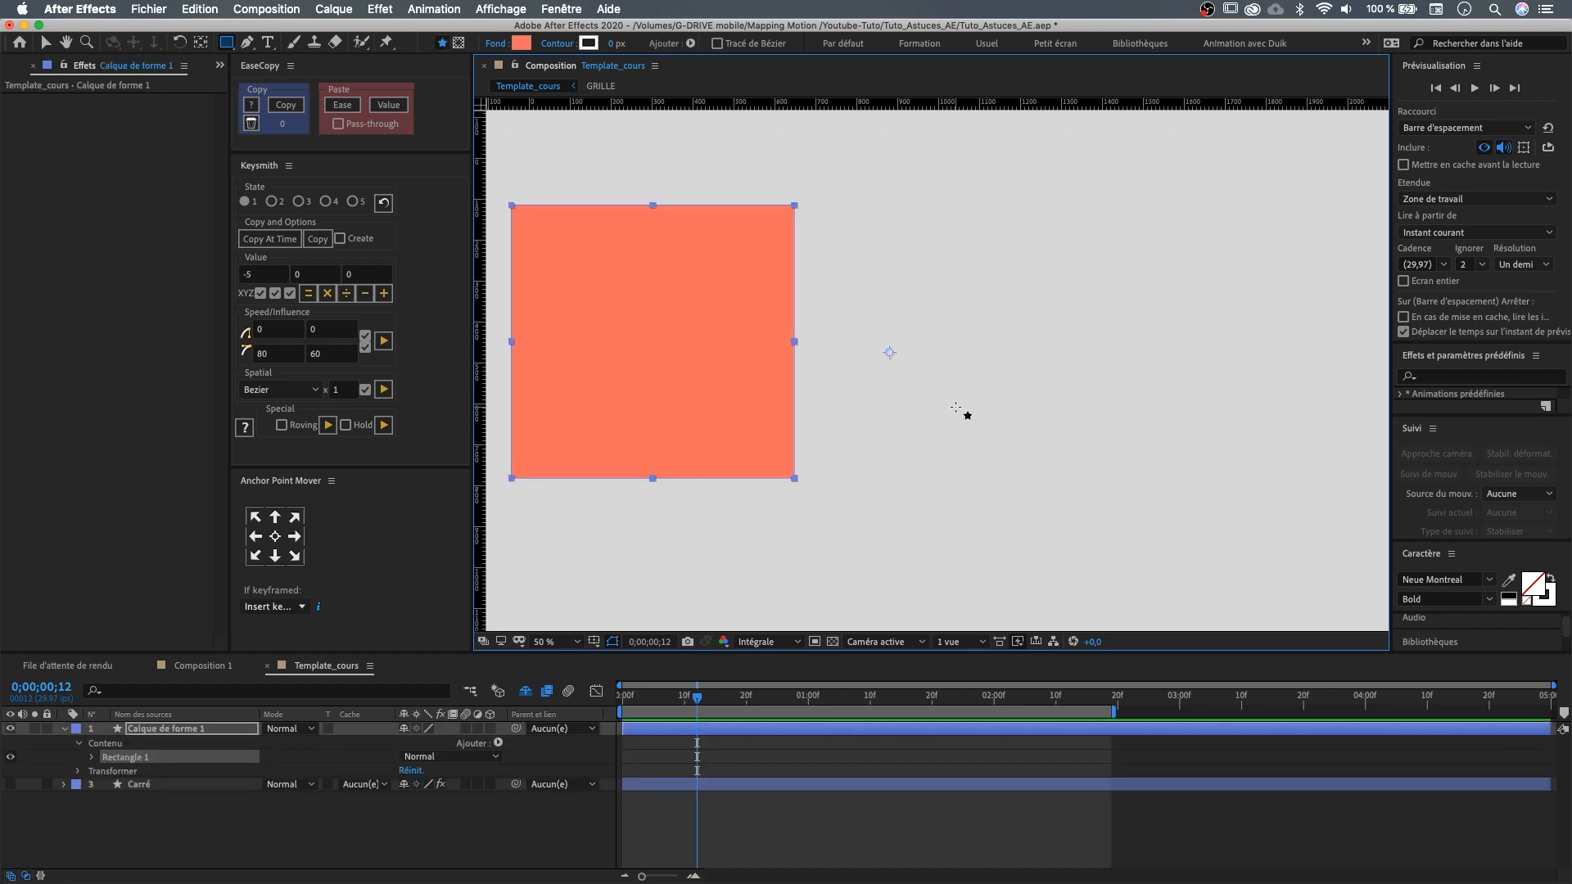
{"action": "key", "text": "comma"}
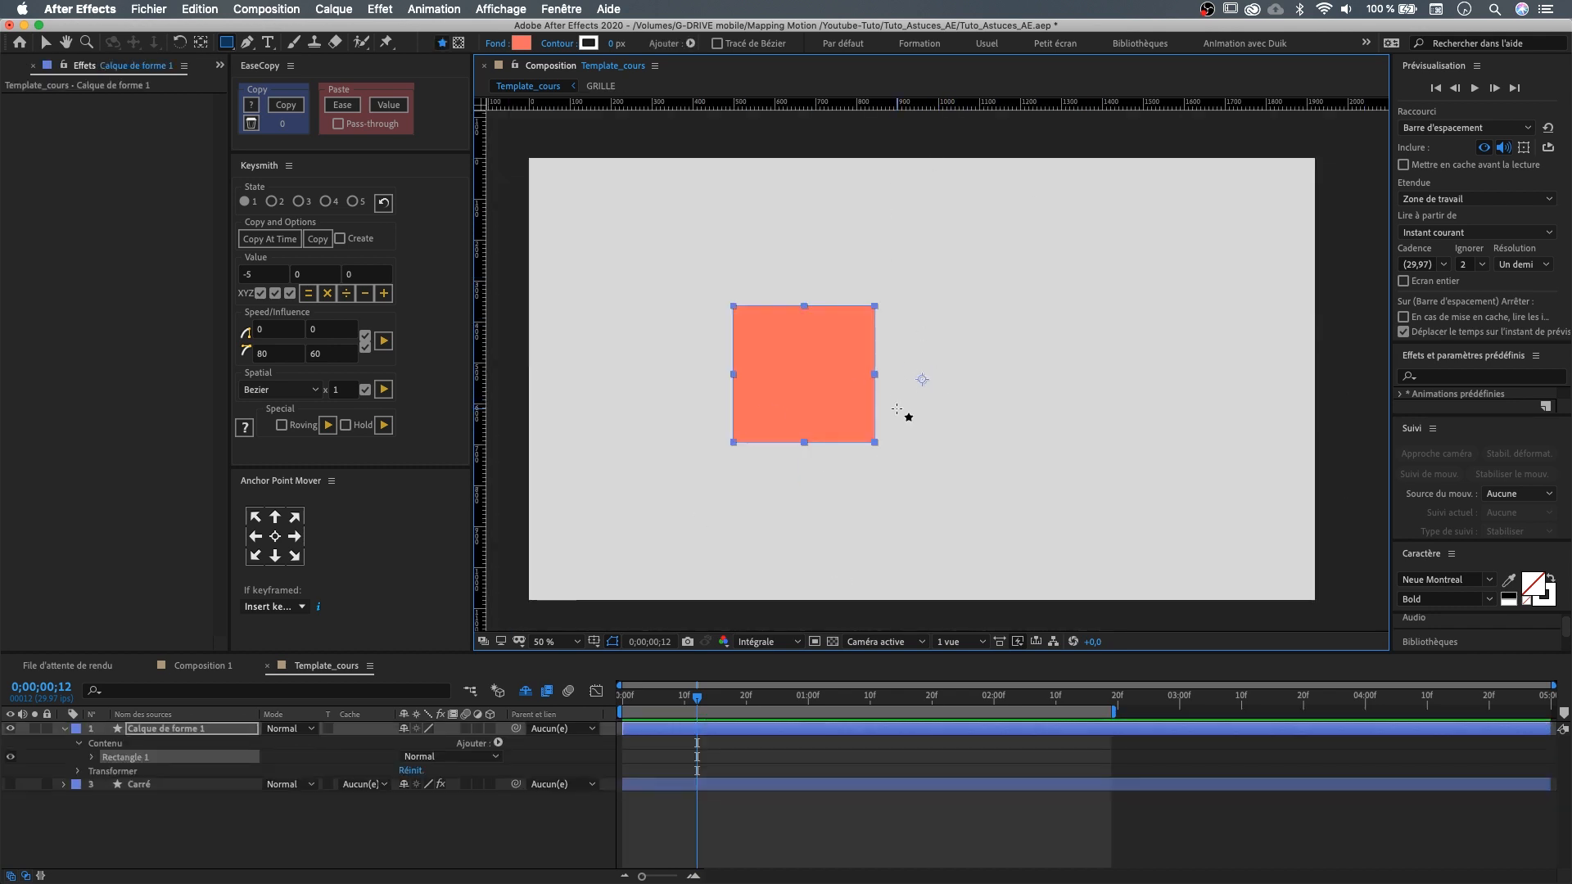
- Enable "Centrer le point d'ancrage dans les nouveaux calques de forme" in the general preferences and apply it
{"action": "left_click", "coordinate": [111, 15]}
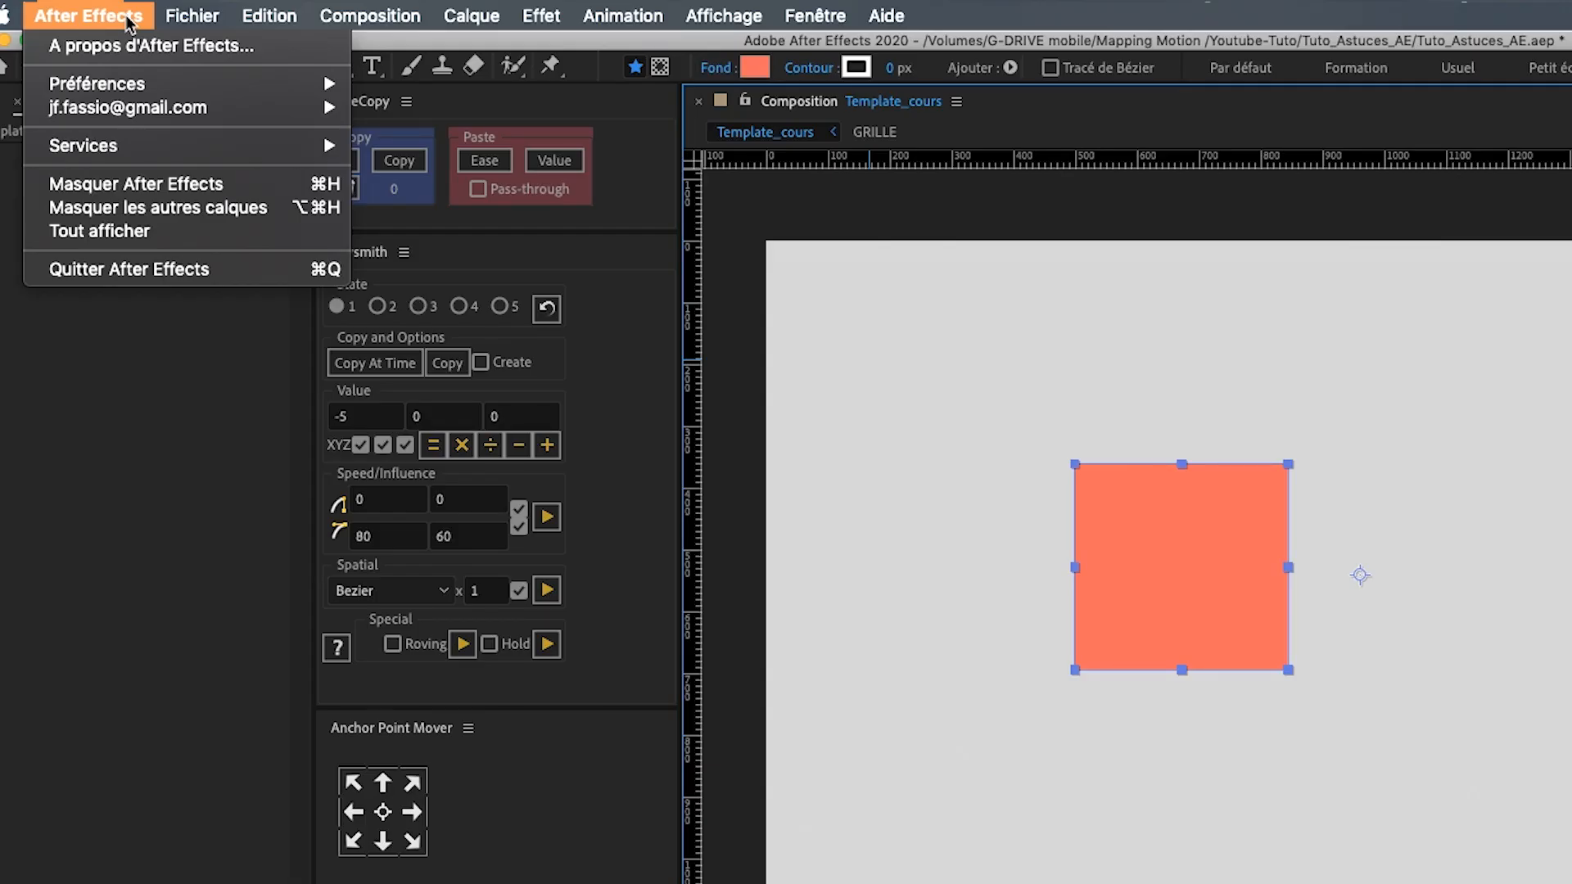
{"action": "mouse_move", "coordinate": [129, 87]}
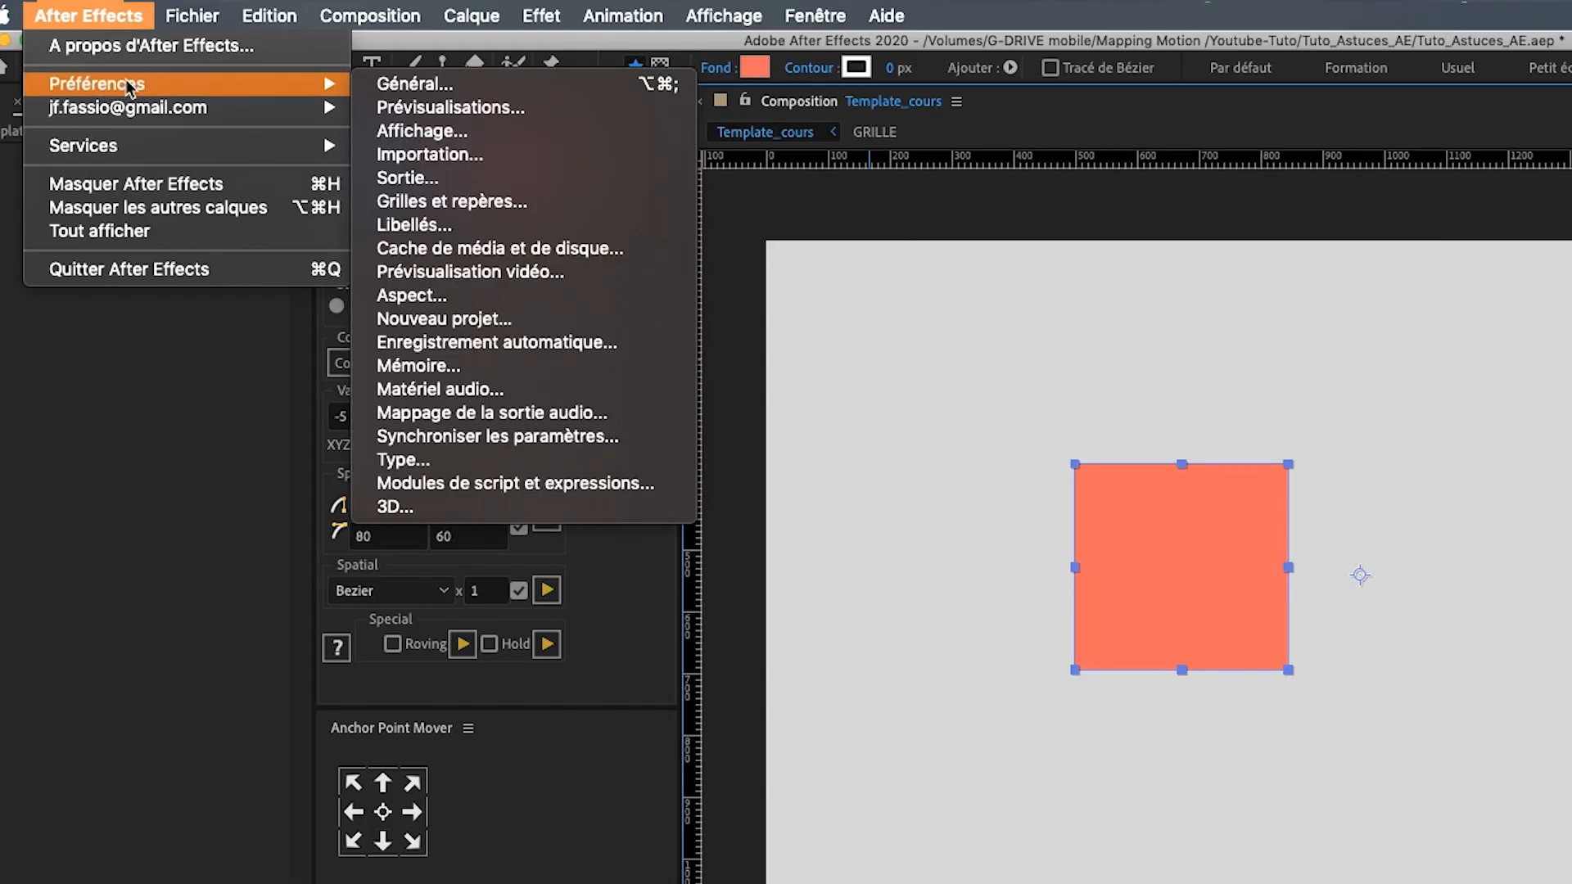
{"action": "left_click", "coordinate": [497, 84]}
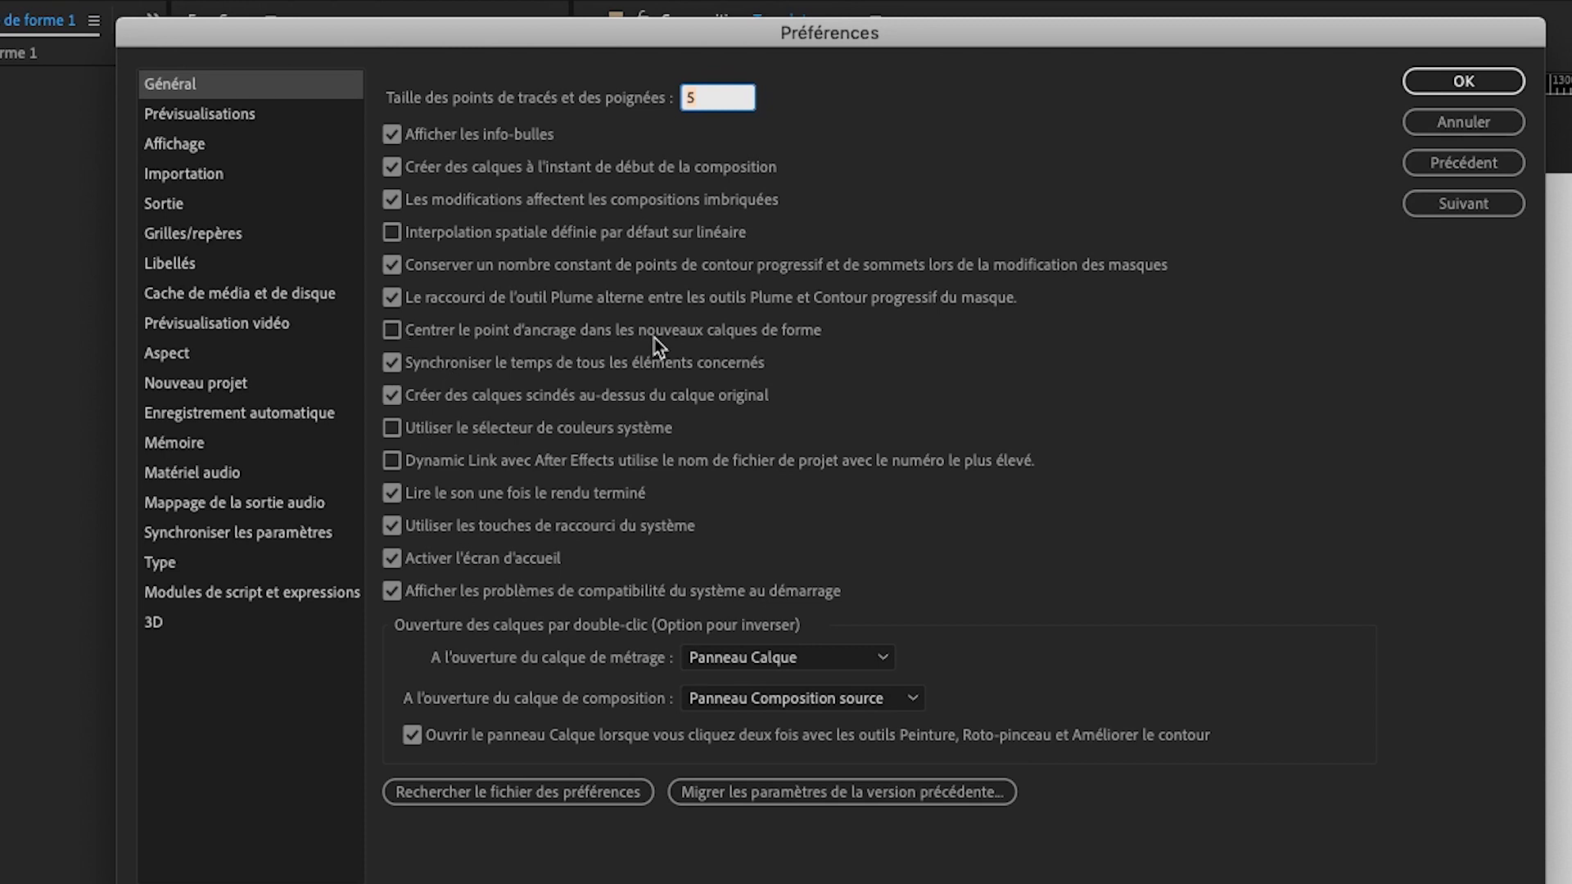
{"action": "left_click", "coordinate": [394, 333]}
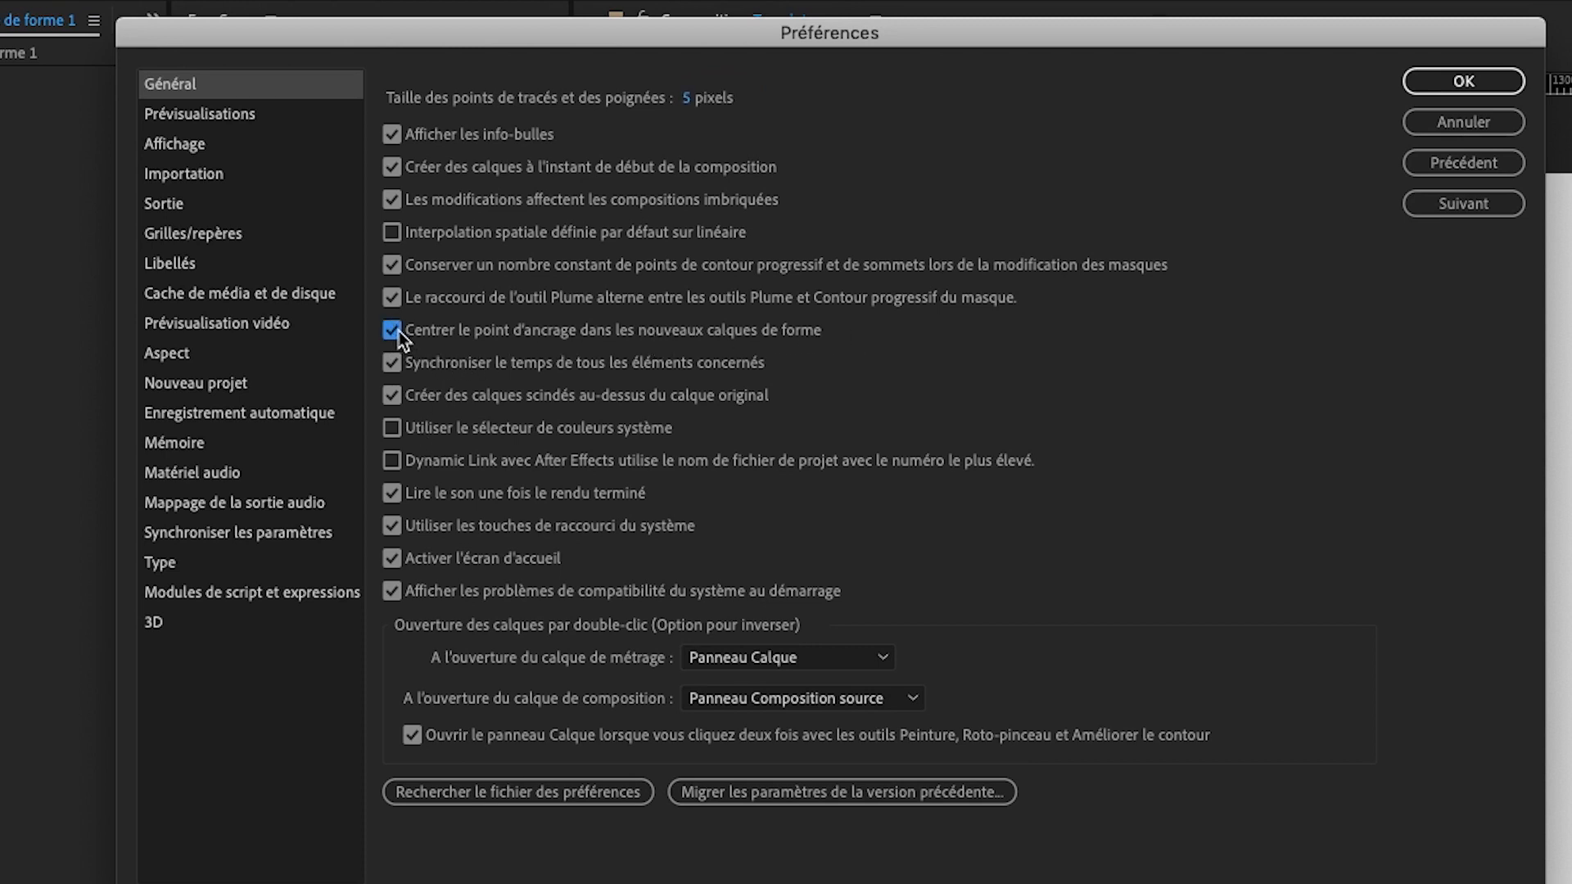
{"action": "left_click", "coordinate": [1465, 80]}
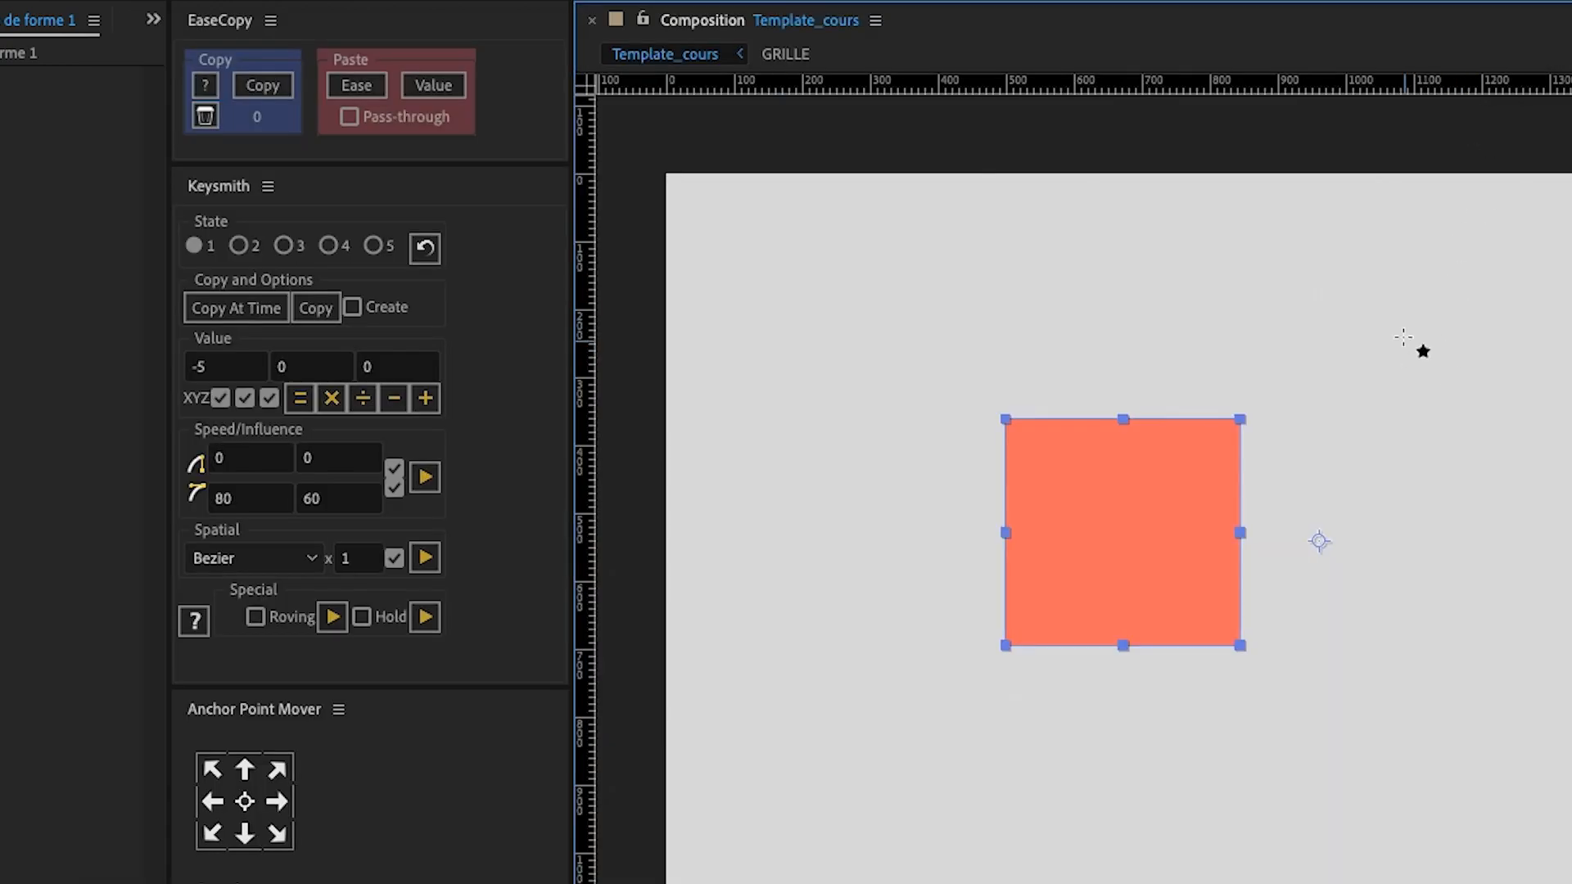
- Replace the near-square shape with a larger rectangle drawn around the middle of the composition
{"action": "left_click_drag", "start_coordinate": [1403, 337], "coordinate": [1571, 487]}
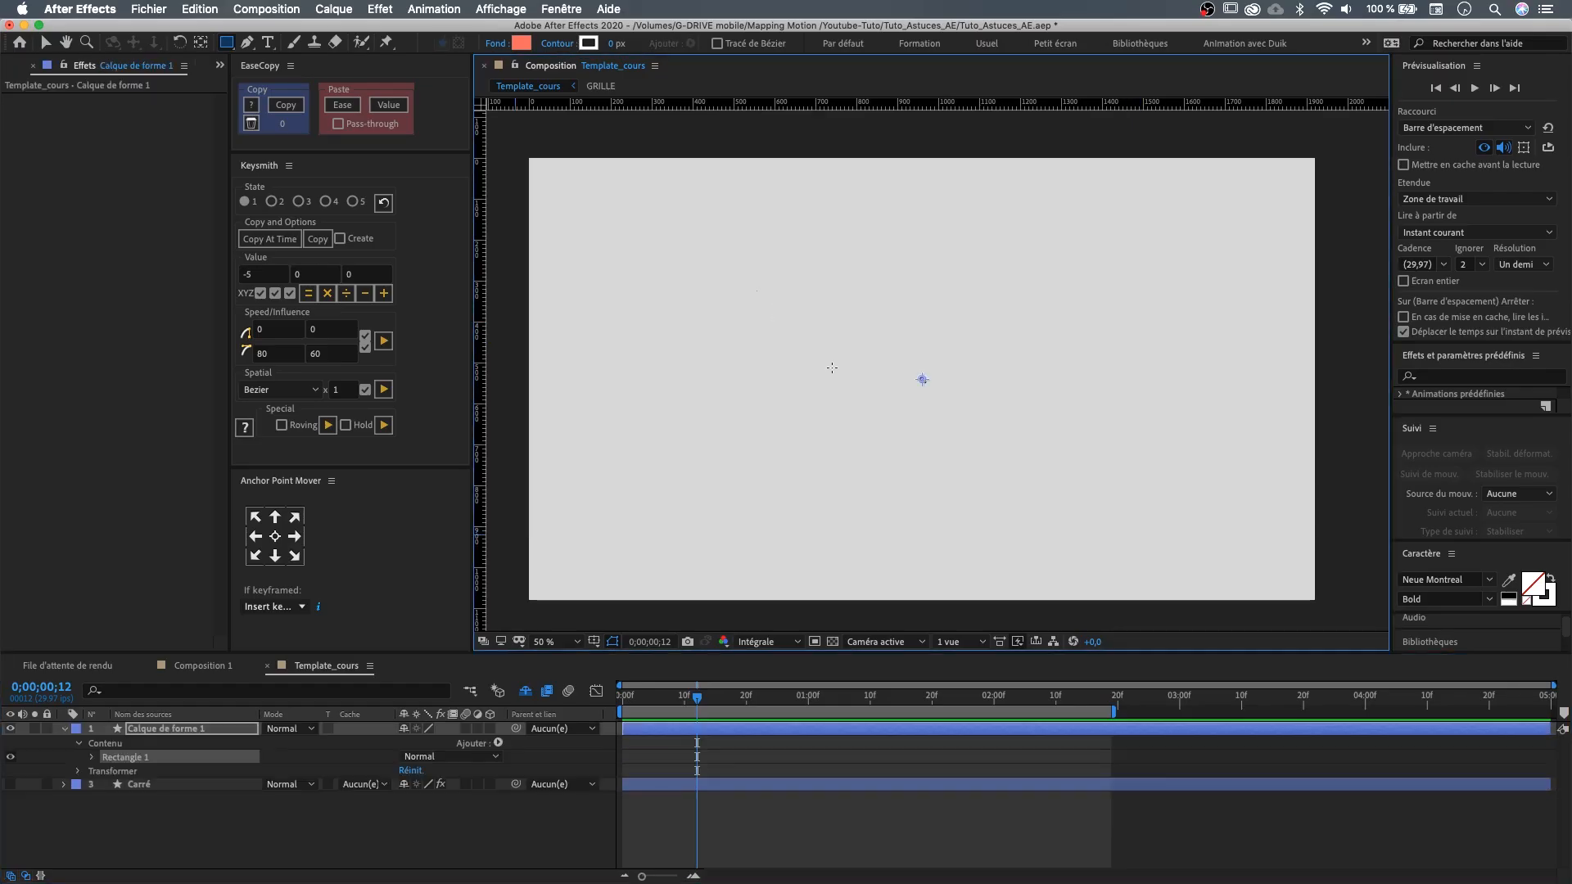
{"action": "left_click_drag", "start_coordinate": [1045, 394], "coordinate": [1487, 761]}
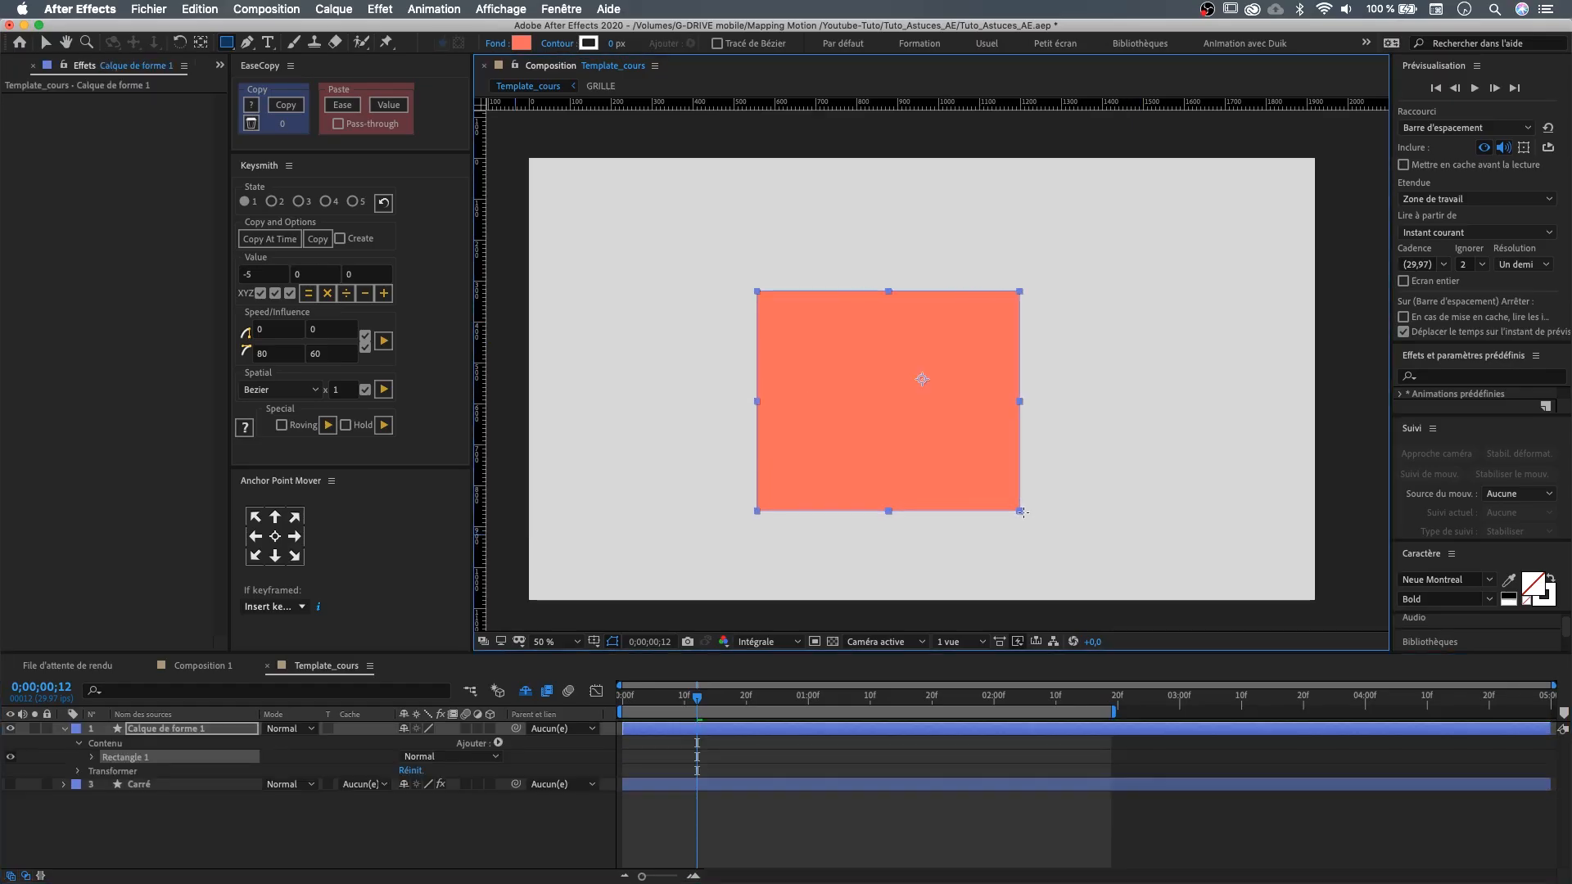
{"action": "left_click_drag", "start_coordinate": [1022, 511], "coordinate": [1052, 522]}
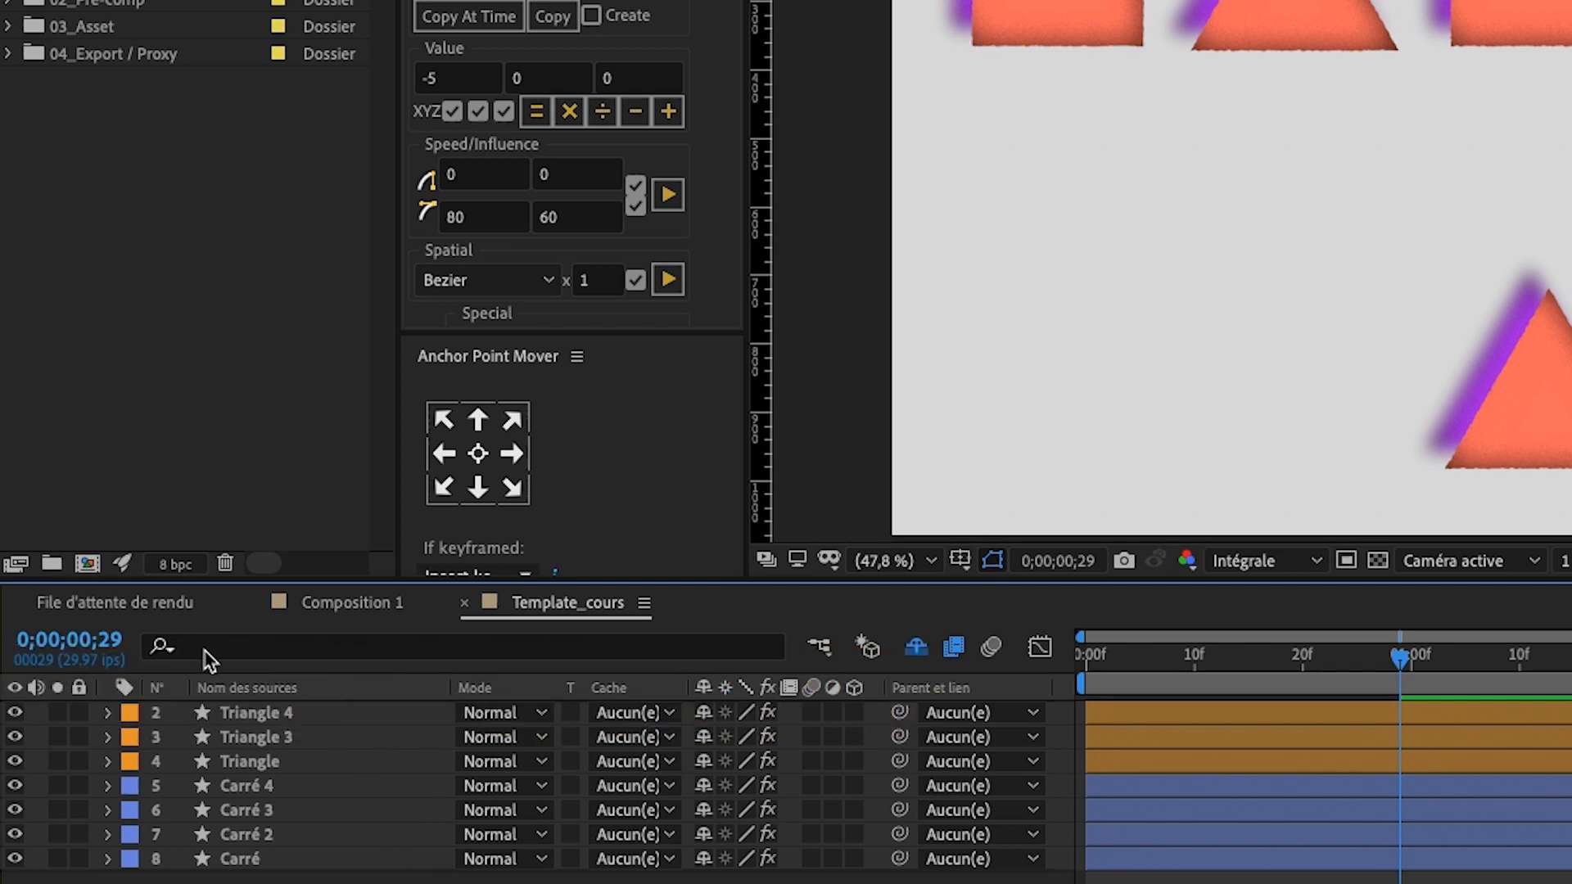
- Filter the Template_cours timeline by "rotation" and look through the rotation properties of the Triangle and Carré layers
{"action": "left_click", "coordinate": [209, 651]}
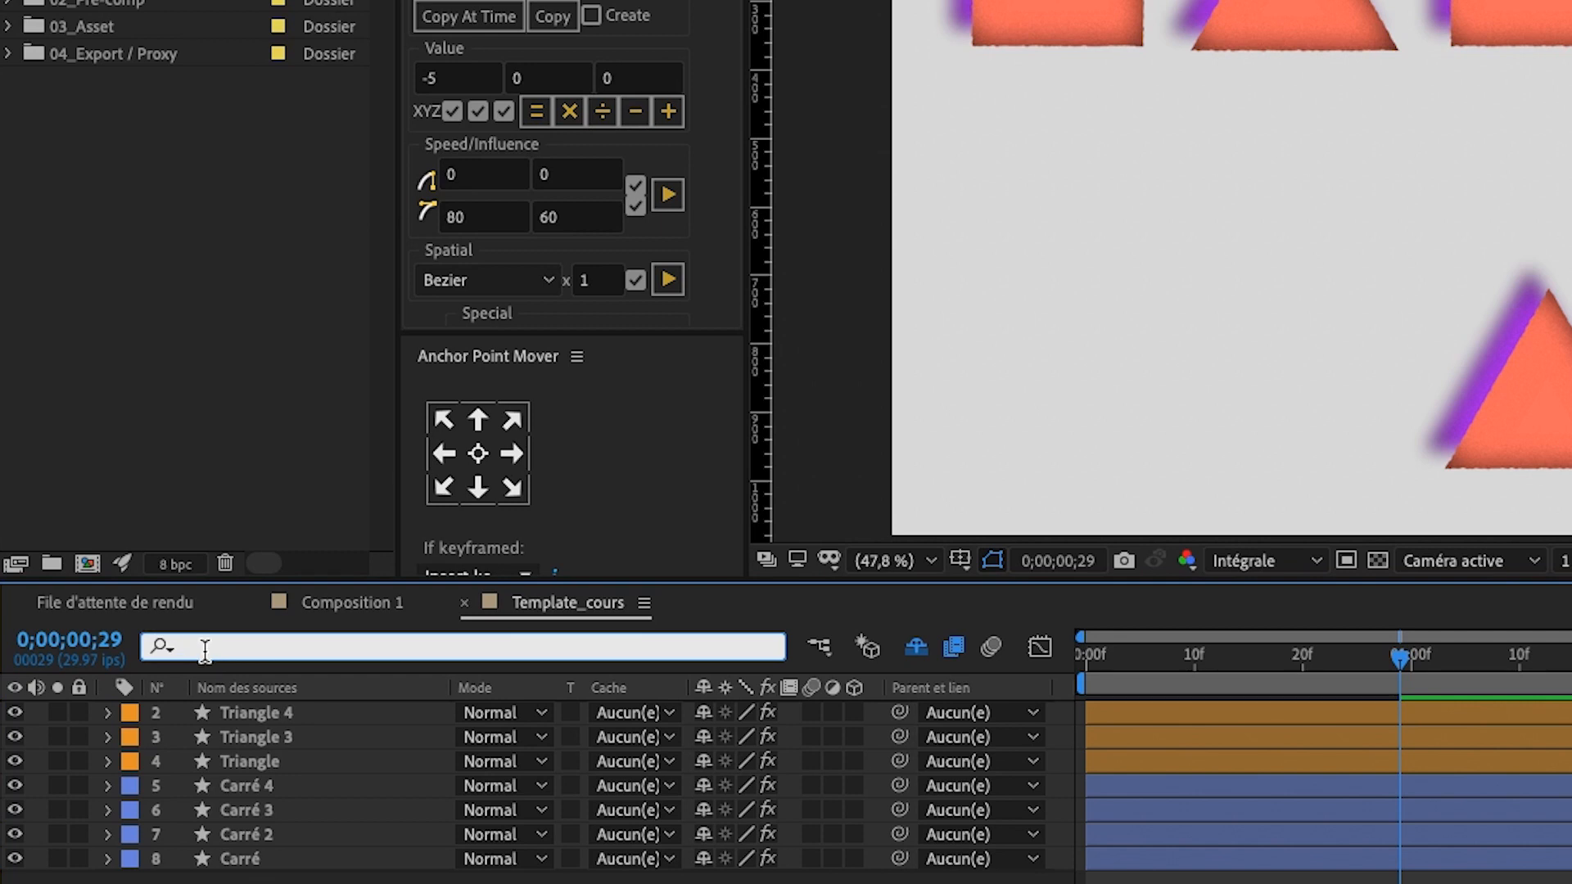
{"action": "type", "text": "rotation"}
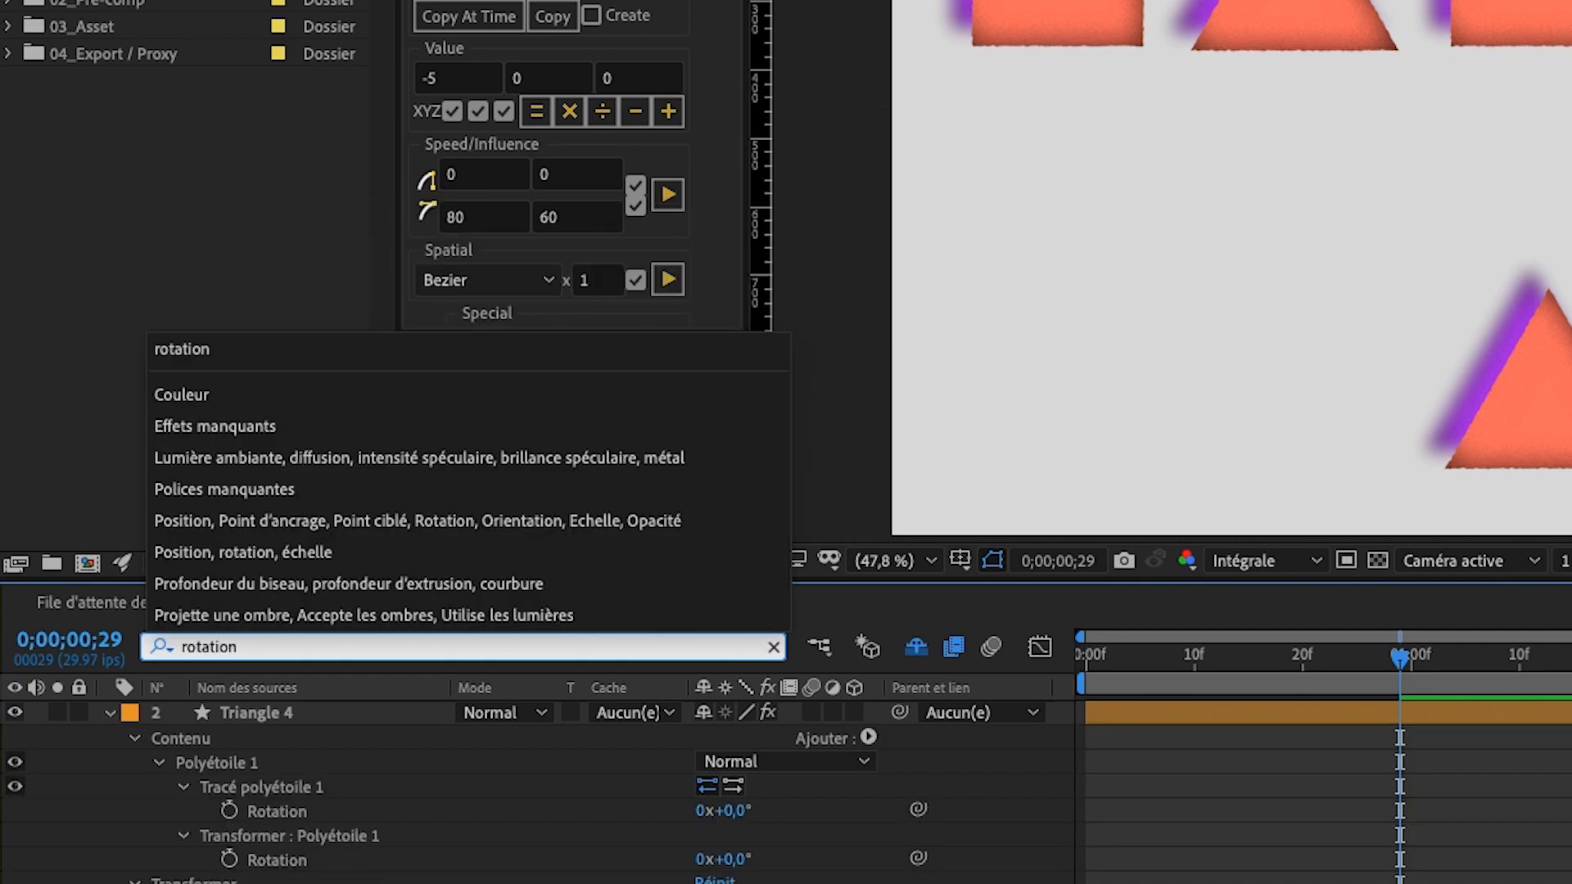
{"action": "scroll", "coordinate": [364, 844], "scroll_direction": "down", "scroll_amount": 3}
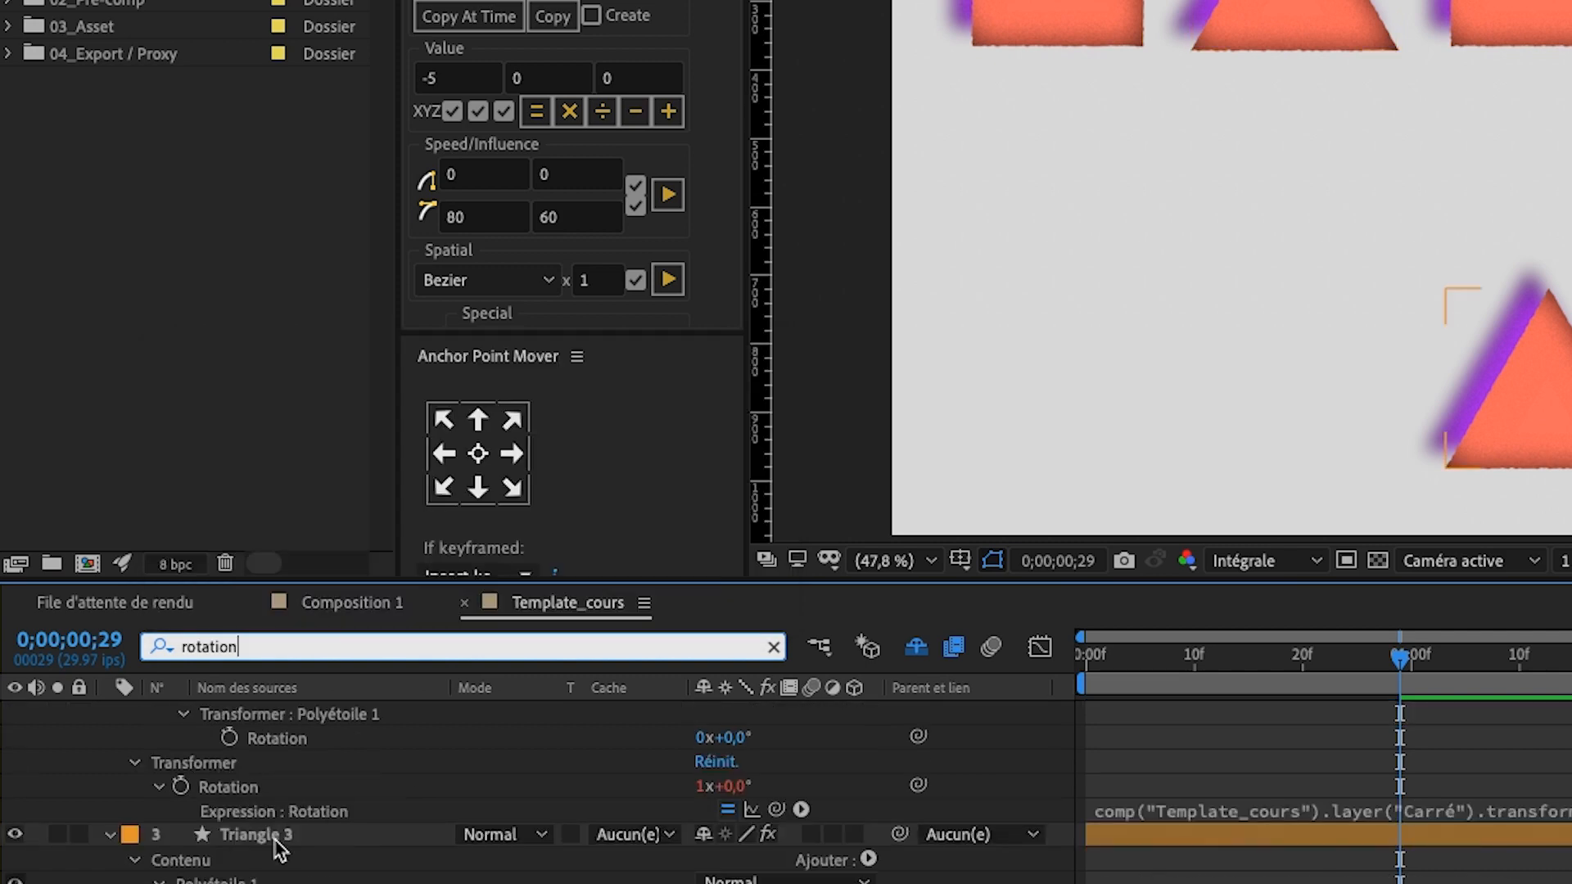
{"action": "scroll", "coordinate": [278, 850], "scroll_direction": "down", "scroll_amount": 5}
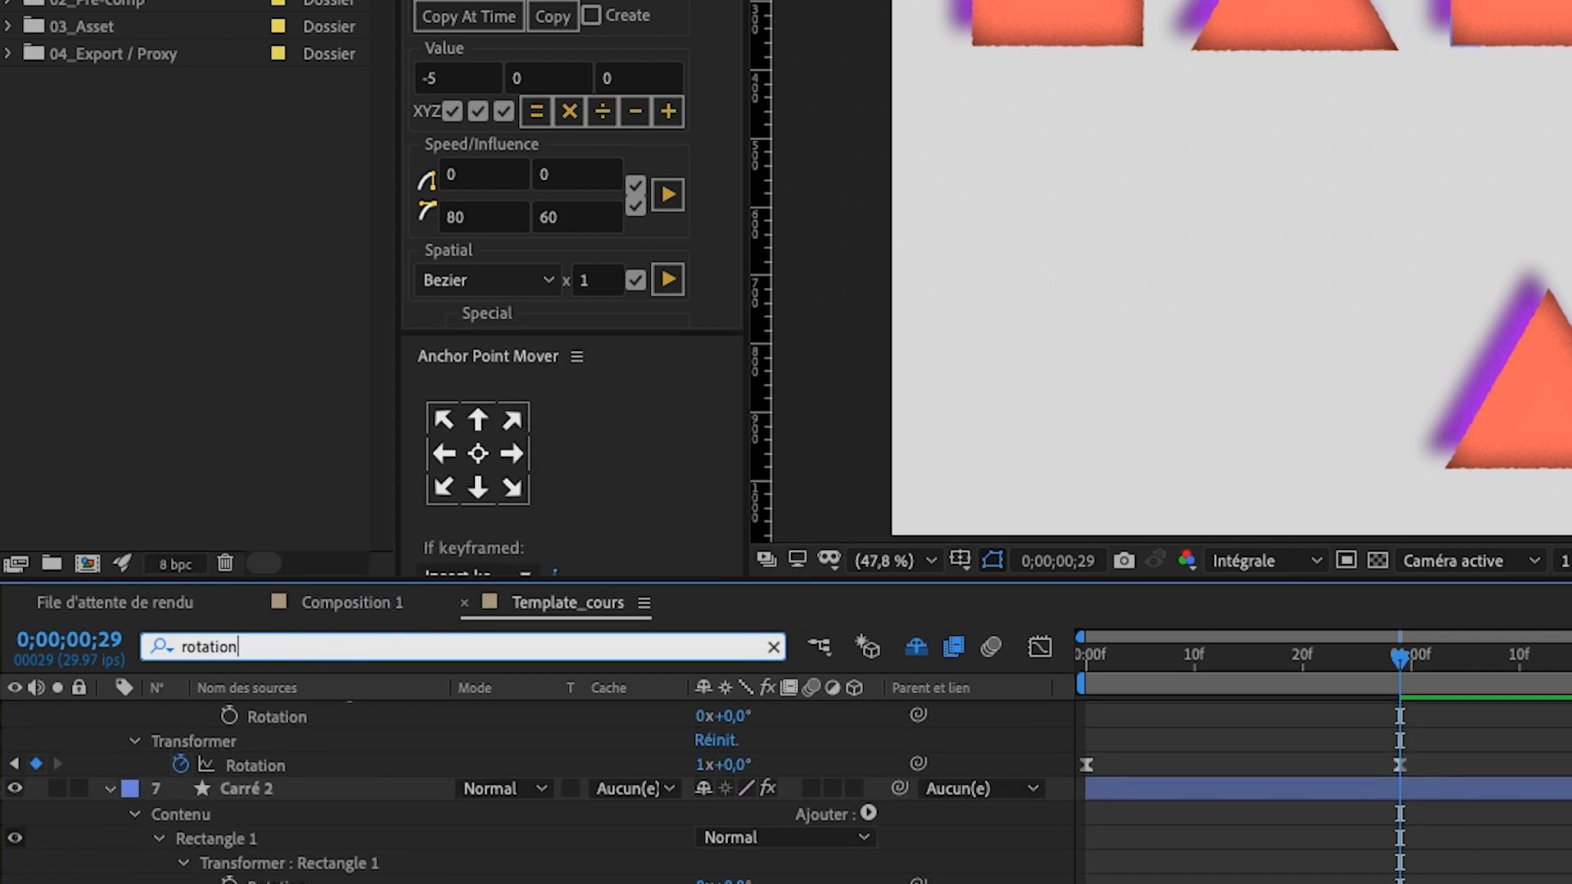
- Extend the timeline filter to "rotation,echelle,position" and look through the matching properties of the Triangle layers
{"action": "scroll", "coordinate": [236, 839], "scroll_direction": "down", "scroll_amount": 3}
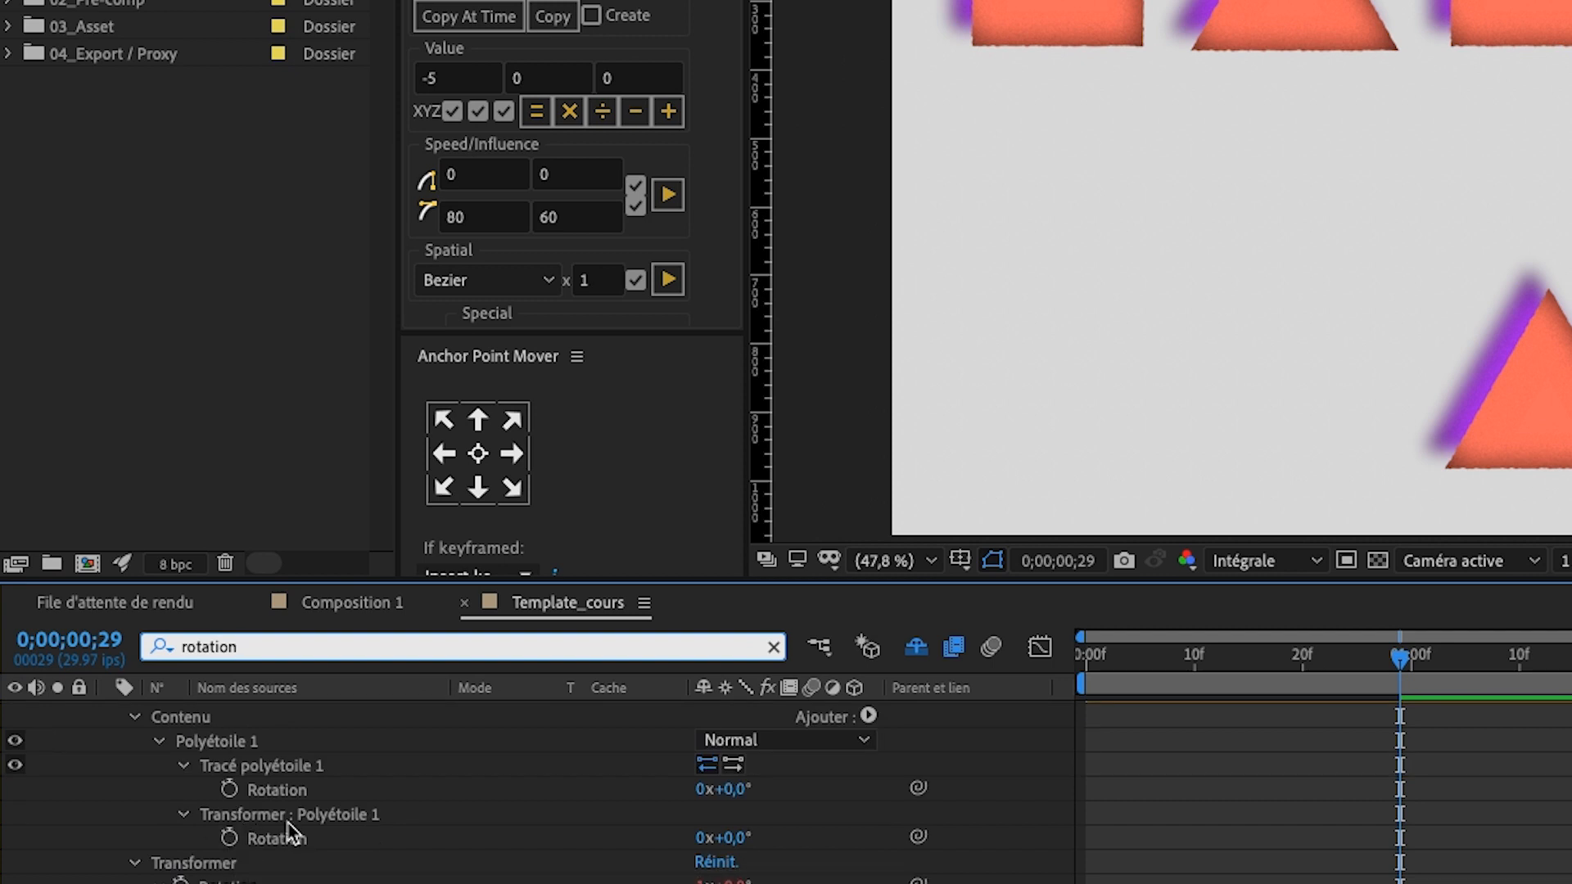
{"action": "scroll", "coordinate": [256, 788], "scroll_direction": "up", "scroll_amount": 1}
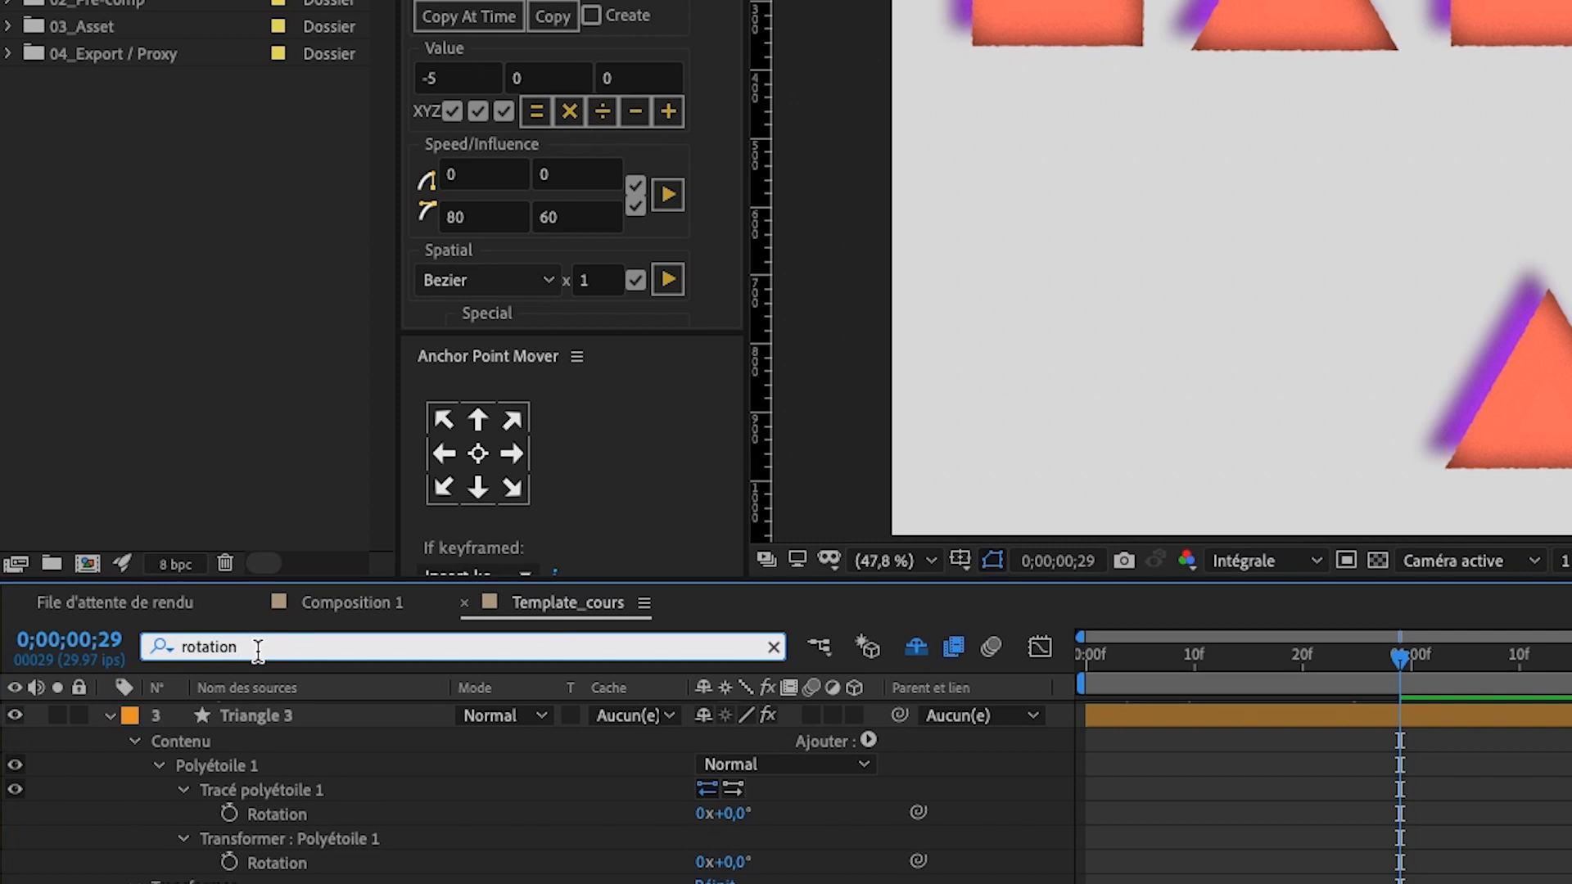
{"action": "type", "text": ","}
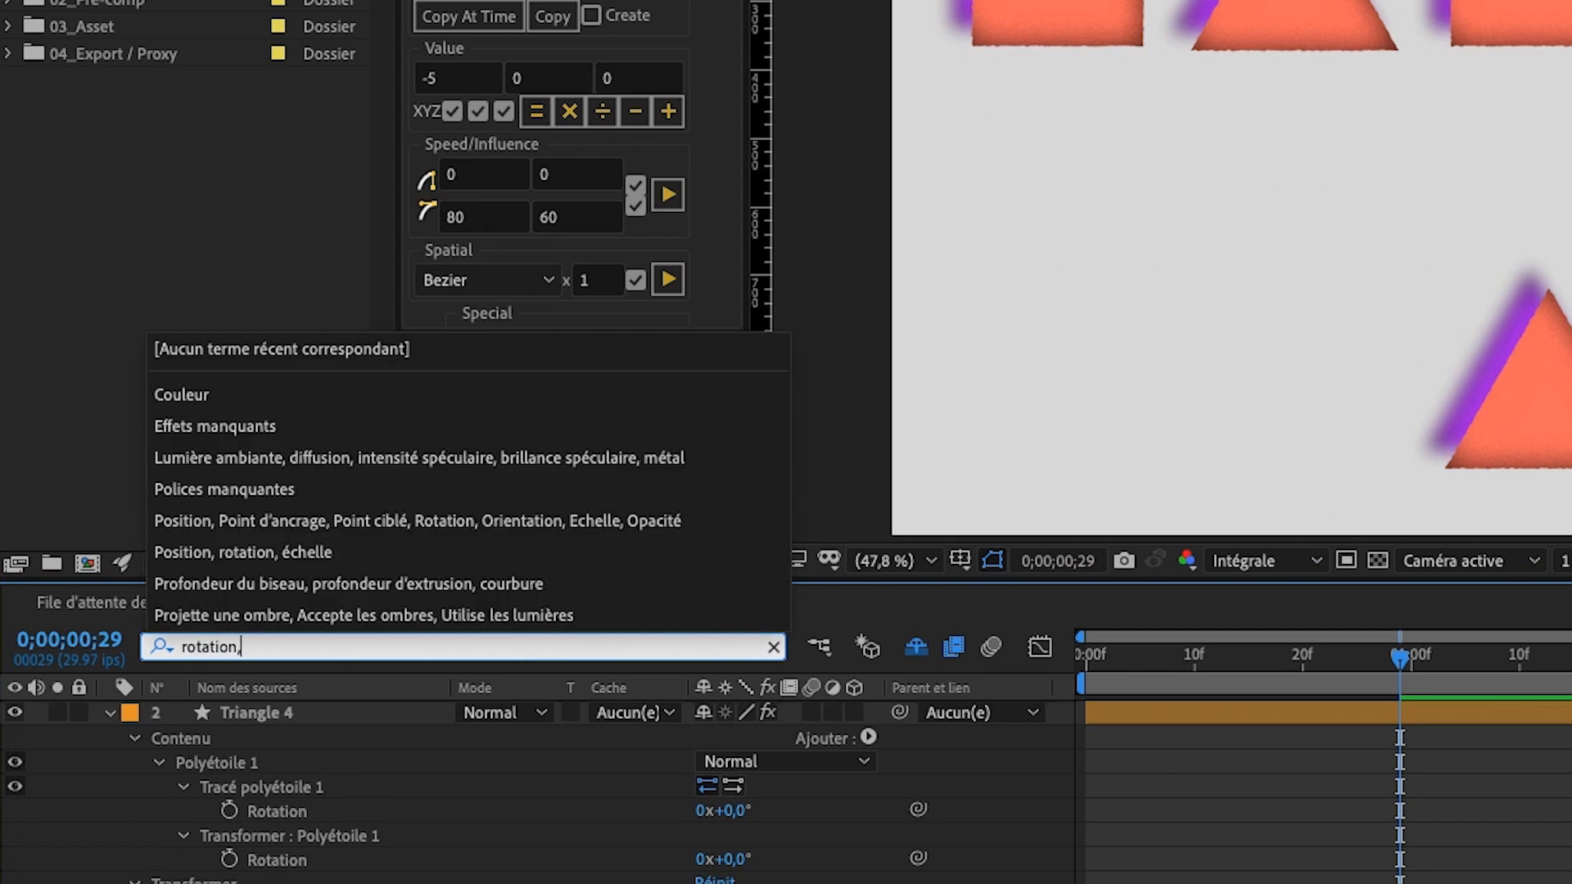
{"action": "type", "text": "echelle,"}
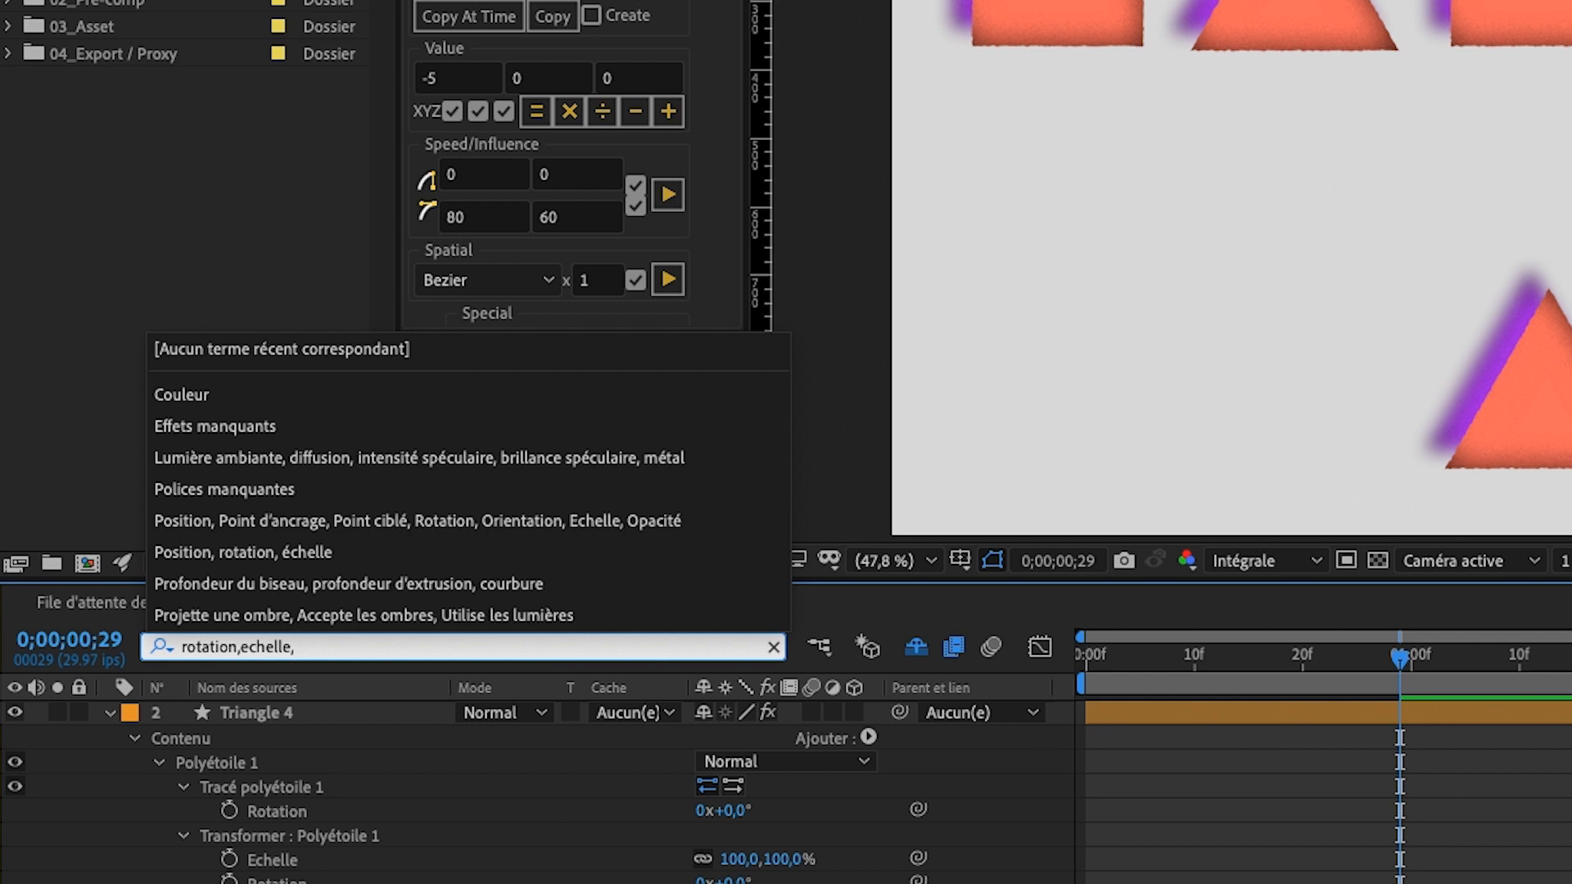
{"action": "left_click", "coordinate": [273, 860]}
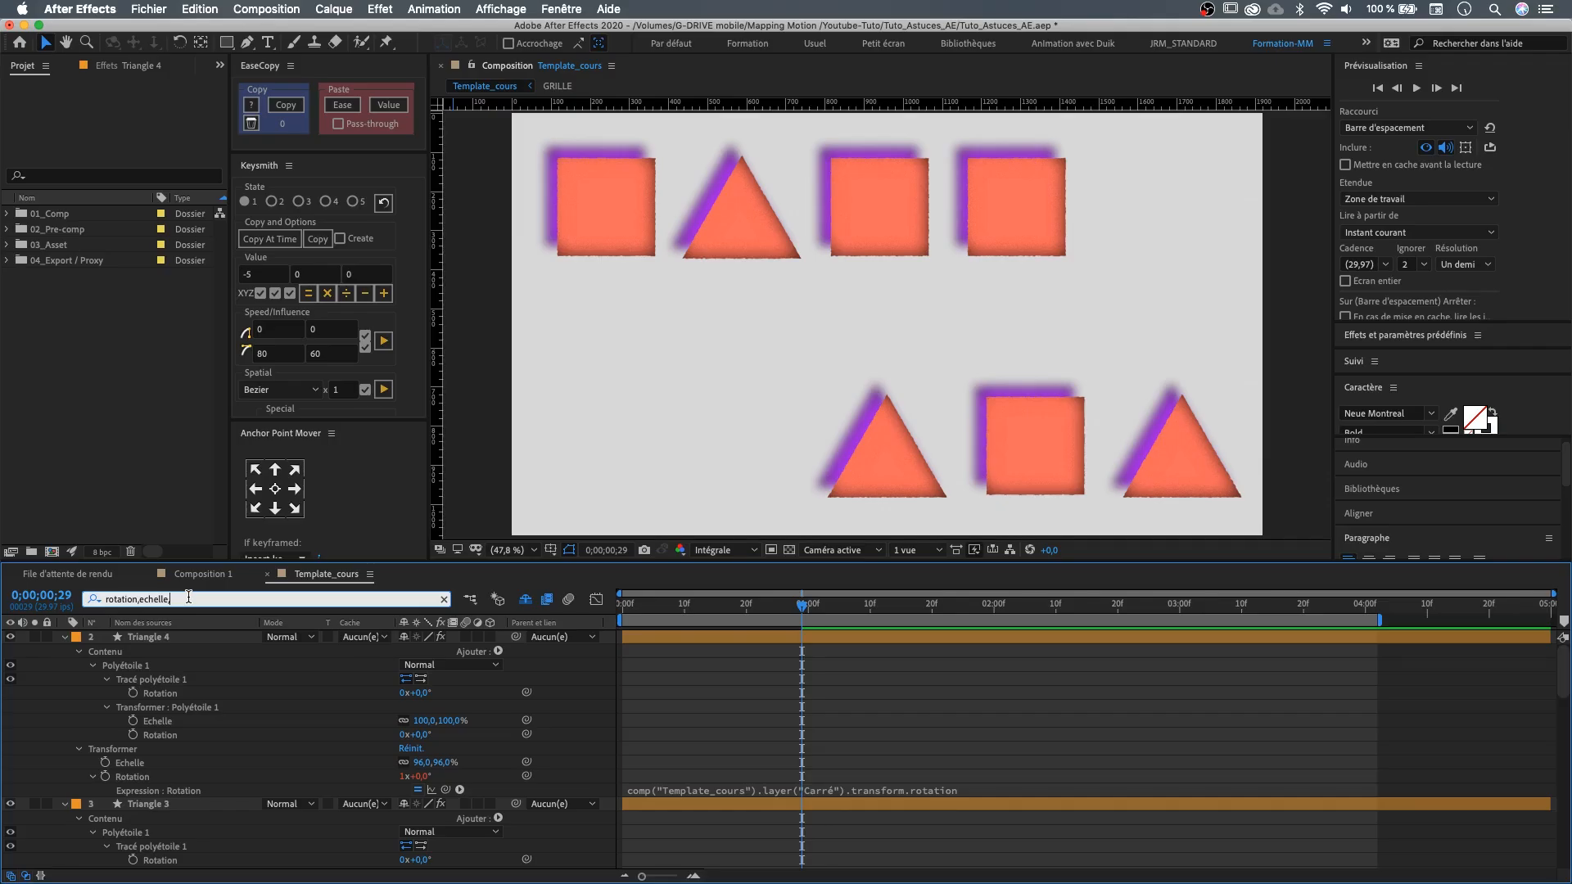
{"action": "type", "text": "position"}
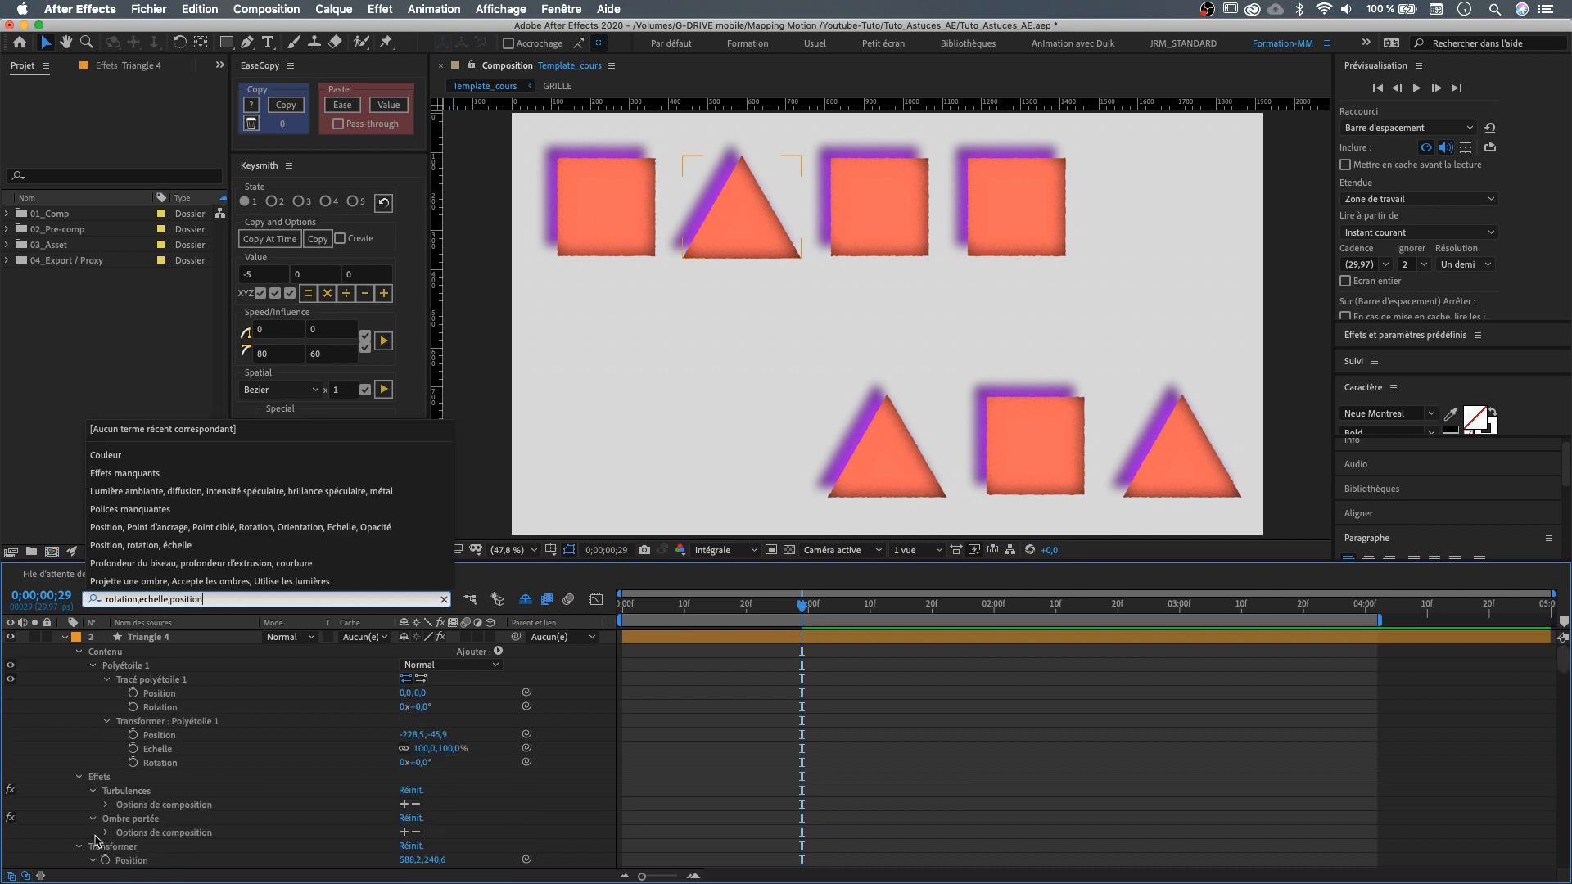
{"action": "scroll", "coordinate": [160, 824], "scroll_direction": "down", "scroll_amount": 4}
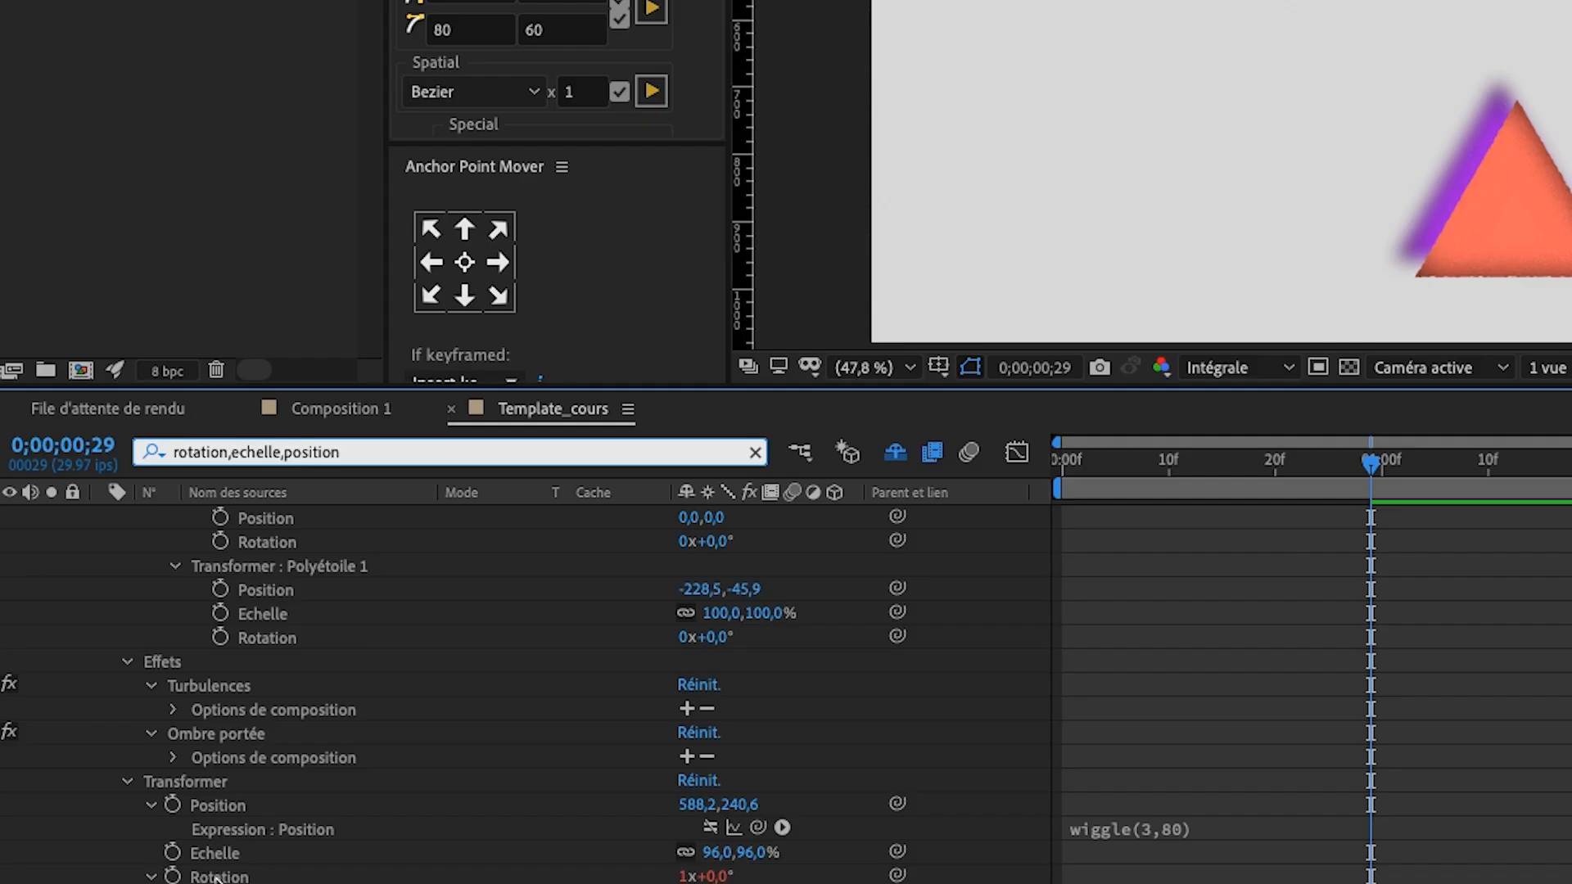
{"action": "scroll", "coordinate": [219, 827], "scroll_direction": "up", "scroll_amount": 4}
{"action": "scroll", "coordinate": [221, 827], "scroll_direction": "down", "scroll_amount": 9}
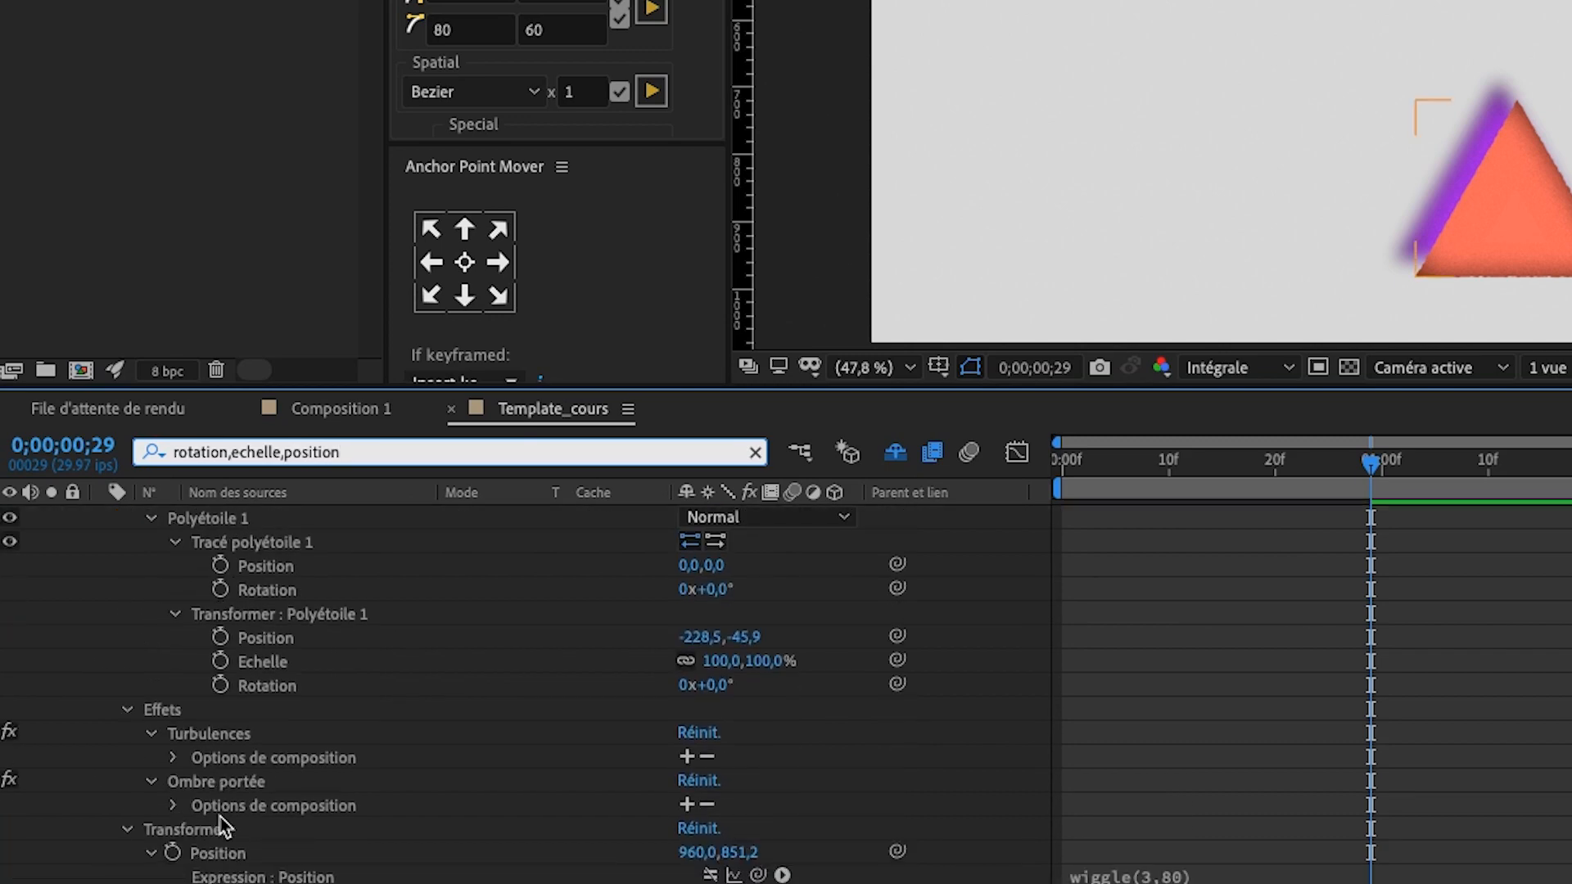
{"action": "scroll", "coordinate": [222, 827], "scroll_direction": "up", "scroll_amount": 16}
- Filter the timeline by "tracé" instead and check the Tracé polyétoile 1 group of the Triangle 4 layer
{"action": "left_click_drag", "start_coordinate": [361, 448], "coordinate": [112, 442]}
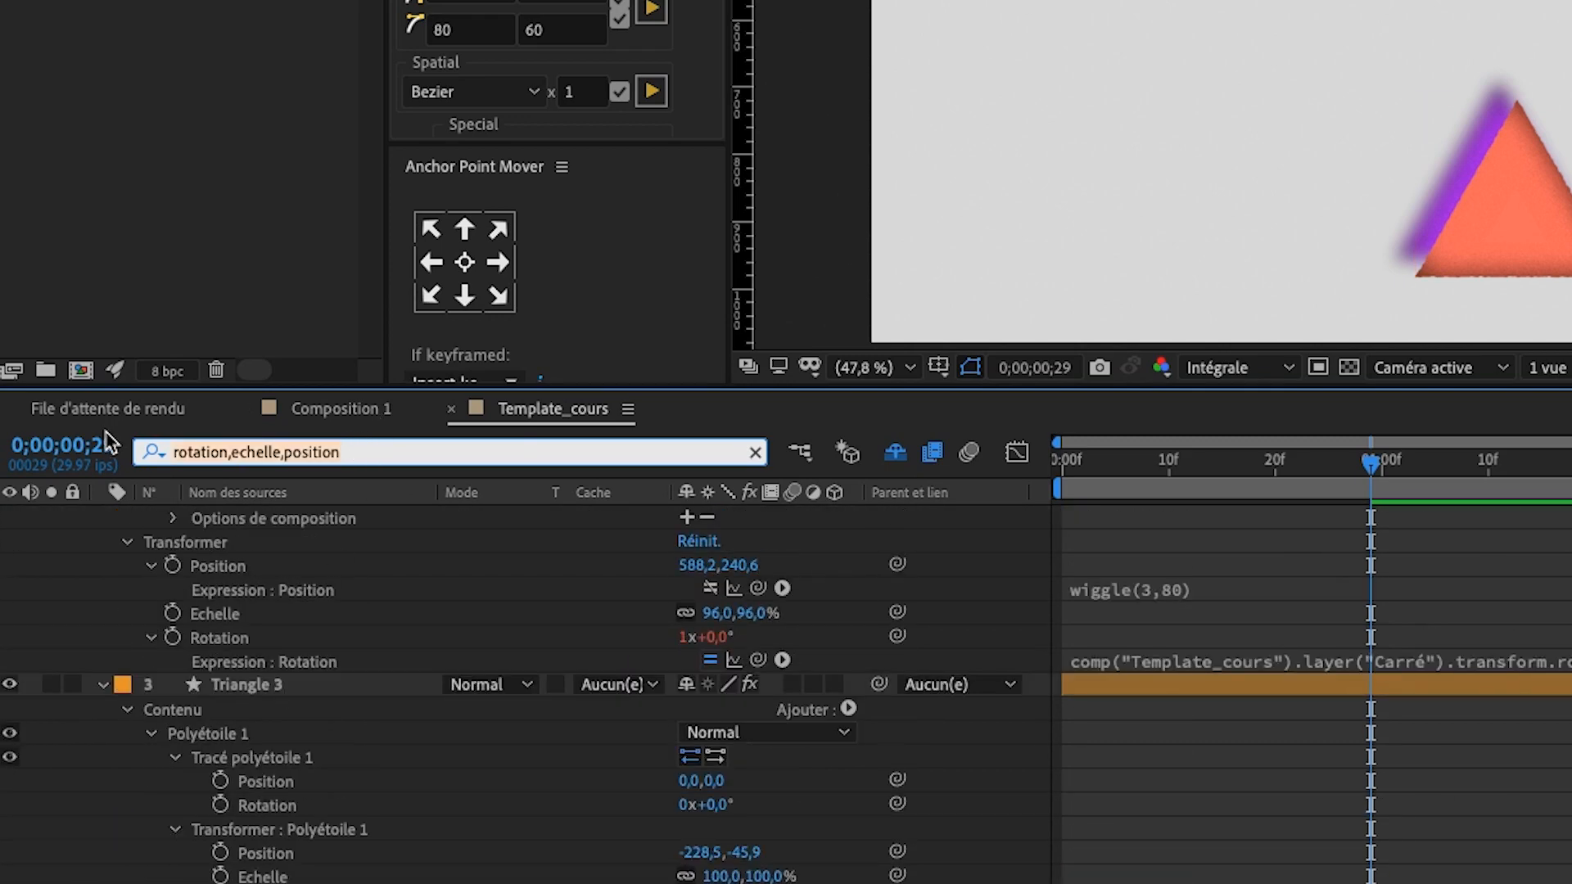
{"action": "key", "text": "BackSpace"}
{"action": "type", "text": "tracé"}
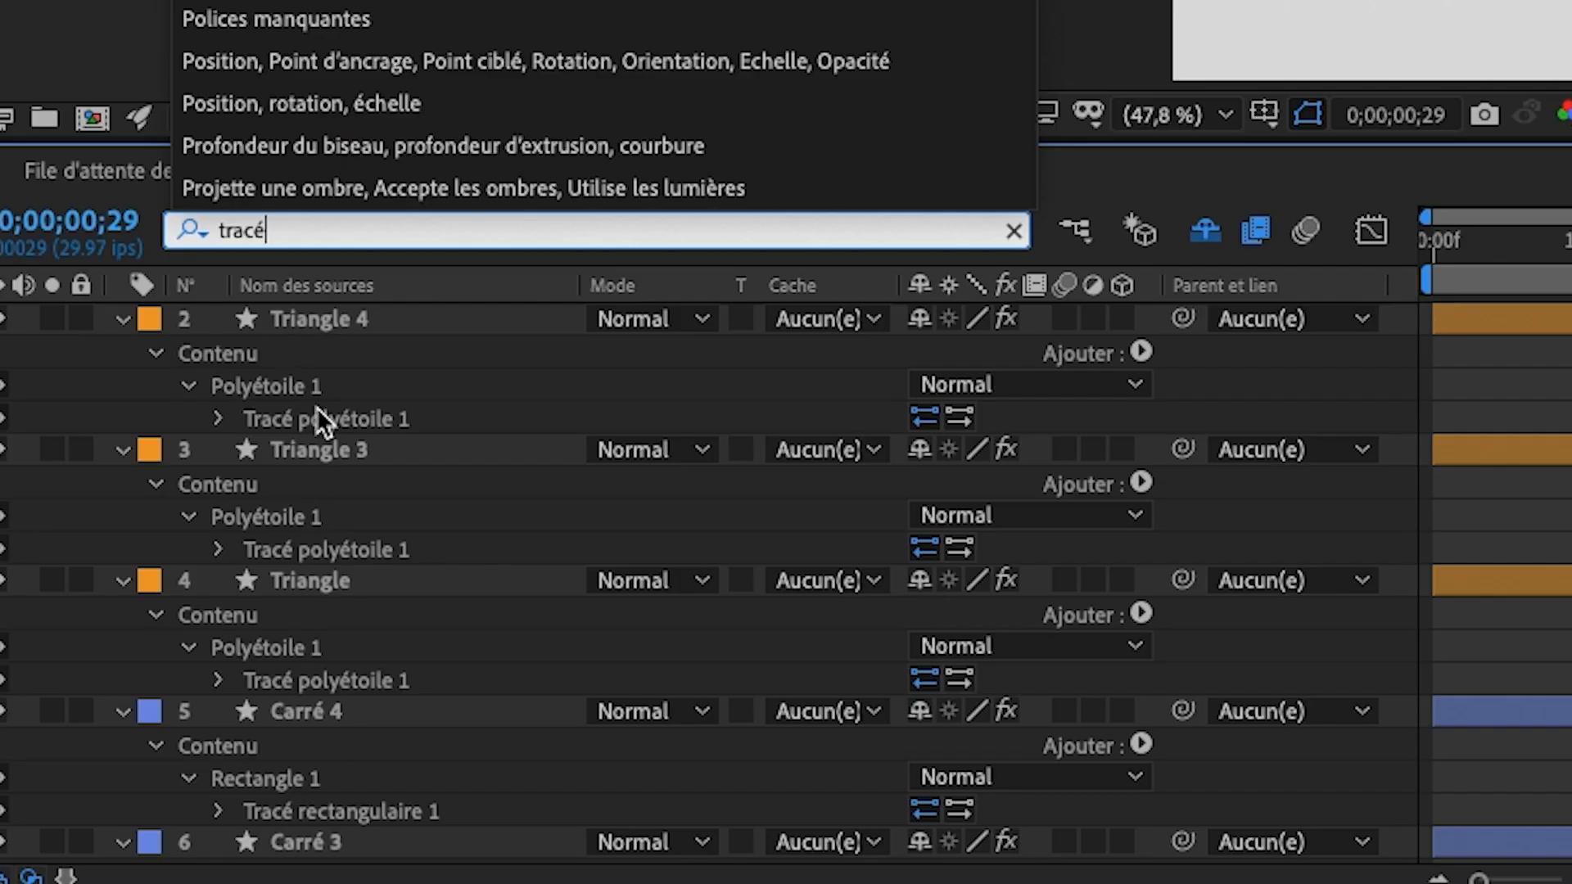
{"action": "left_click", "coordinate": [218, 419]}
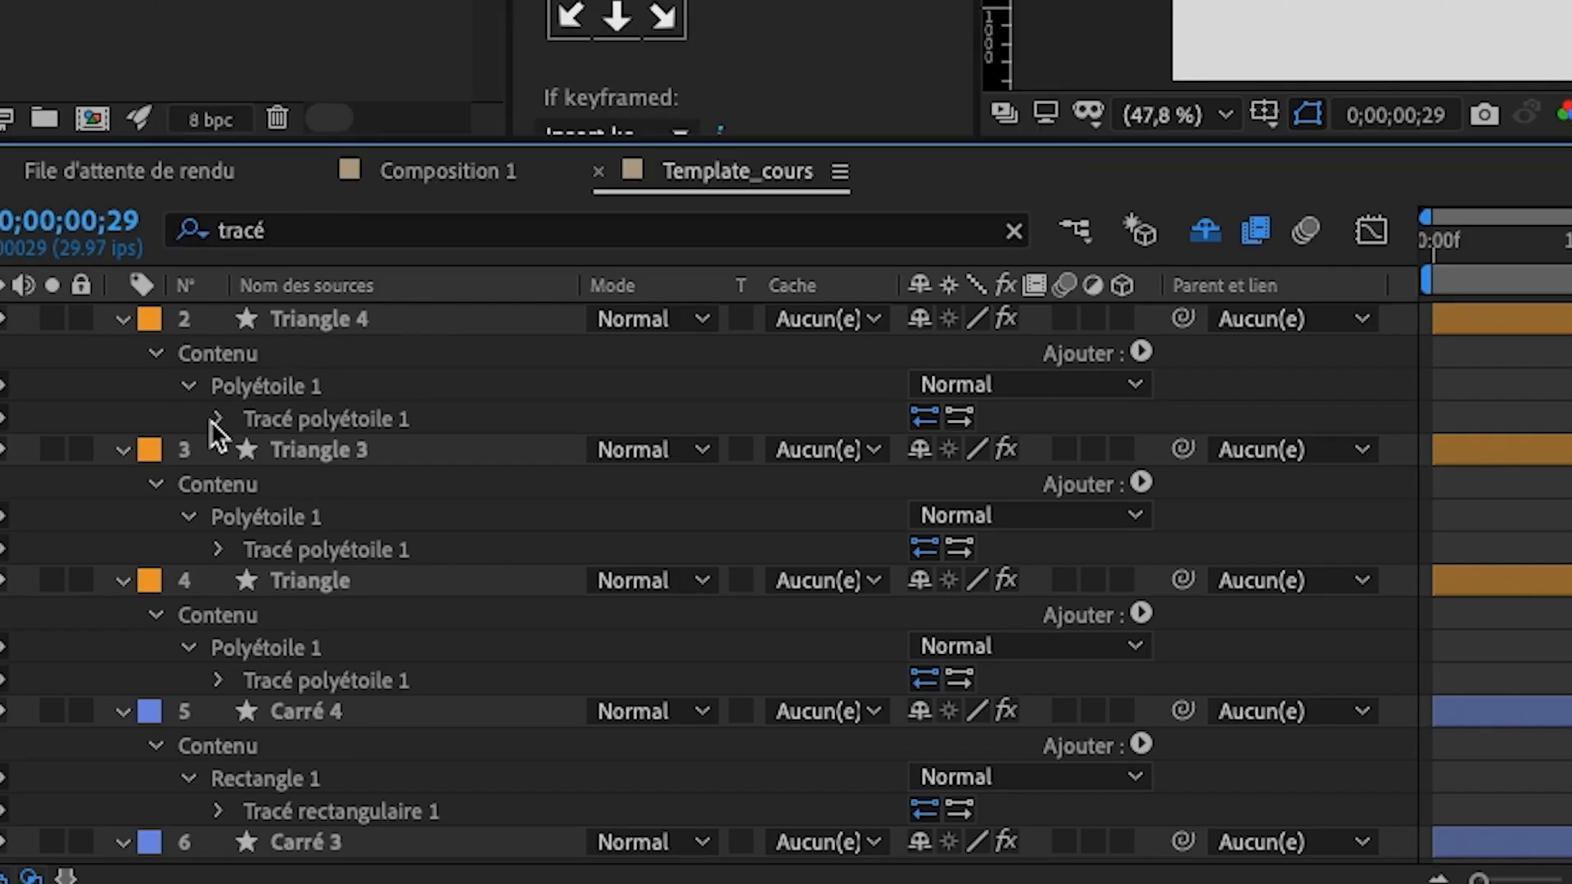
{"action": "left_click", "coordinate": [218, 420]}
{"action": "left_click", "coordinate": [218, 419]}
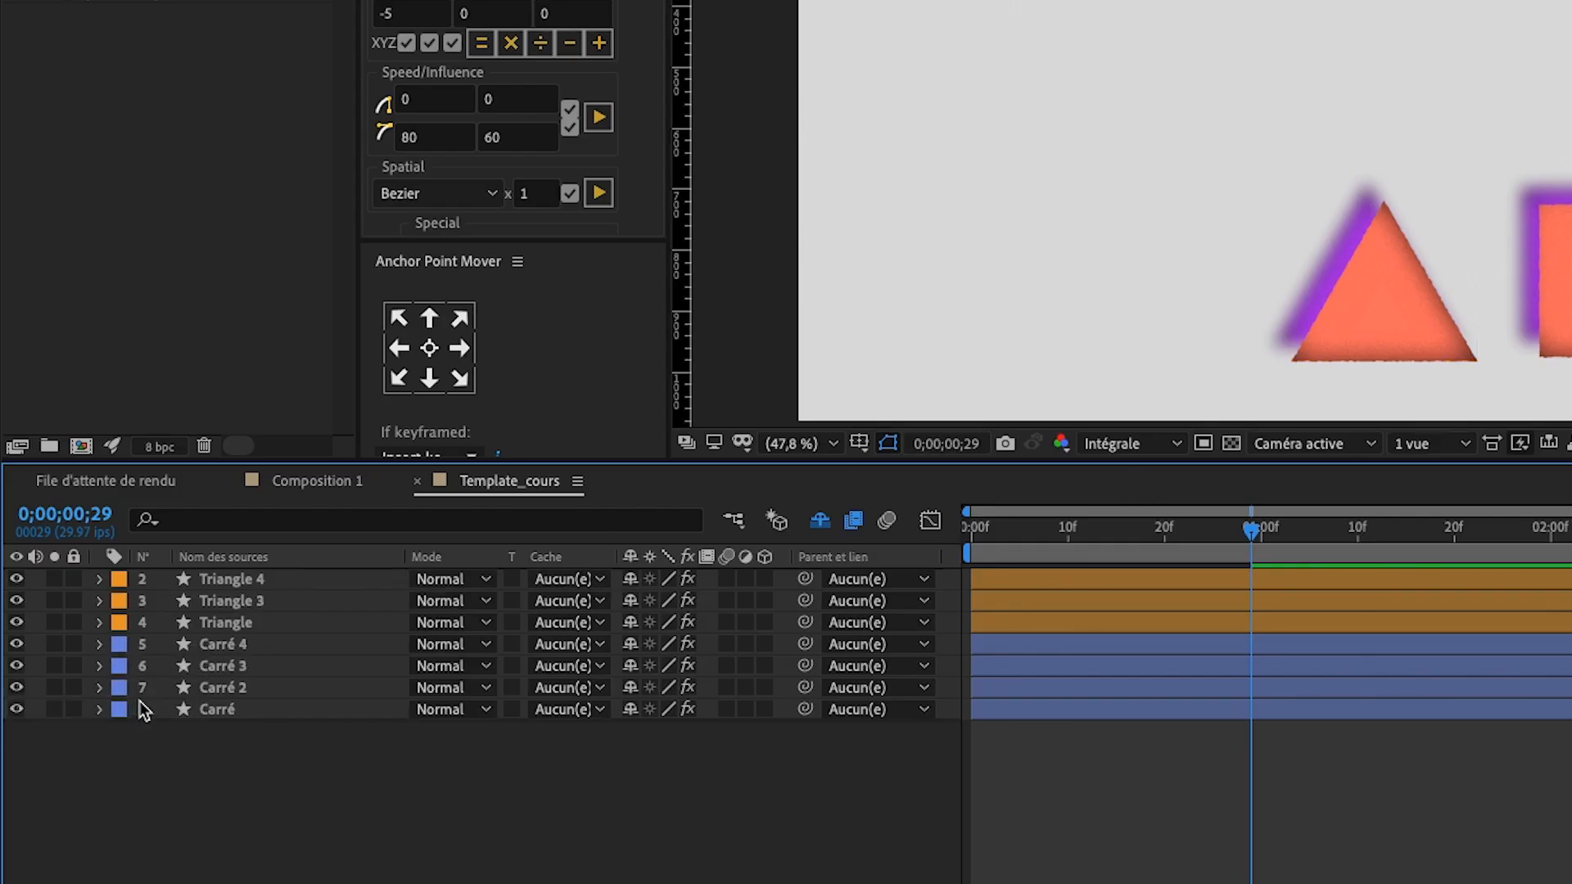
- Select all layers that share Triangle 4's orange label using "Sélectionner un groupe de libellés"
{"action": "left_click", "coordinate": [119, 579]}
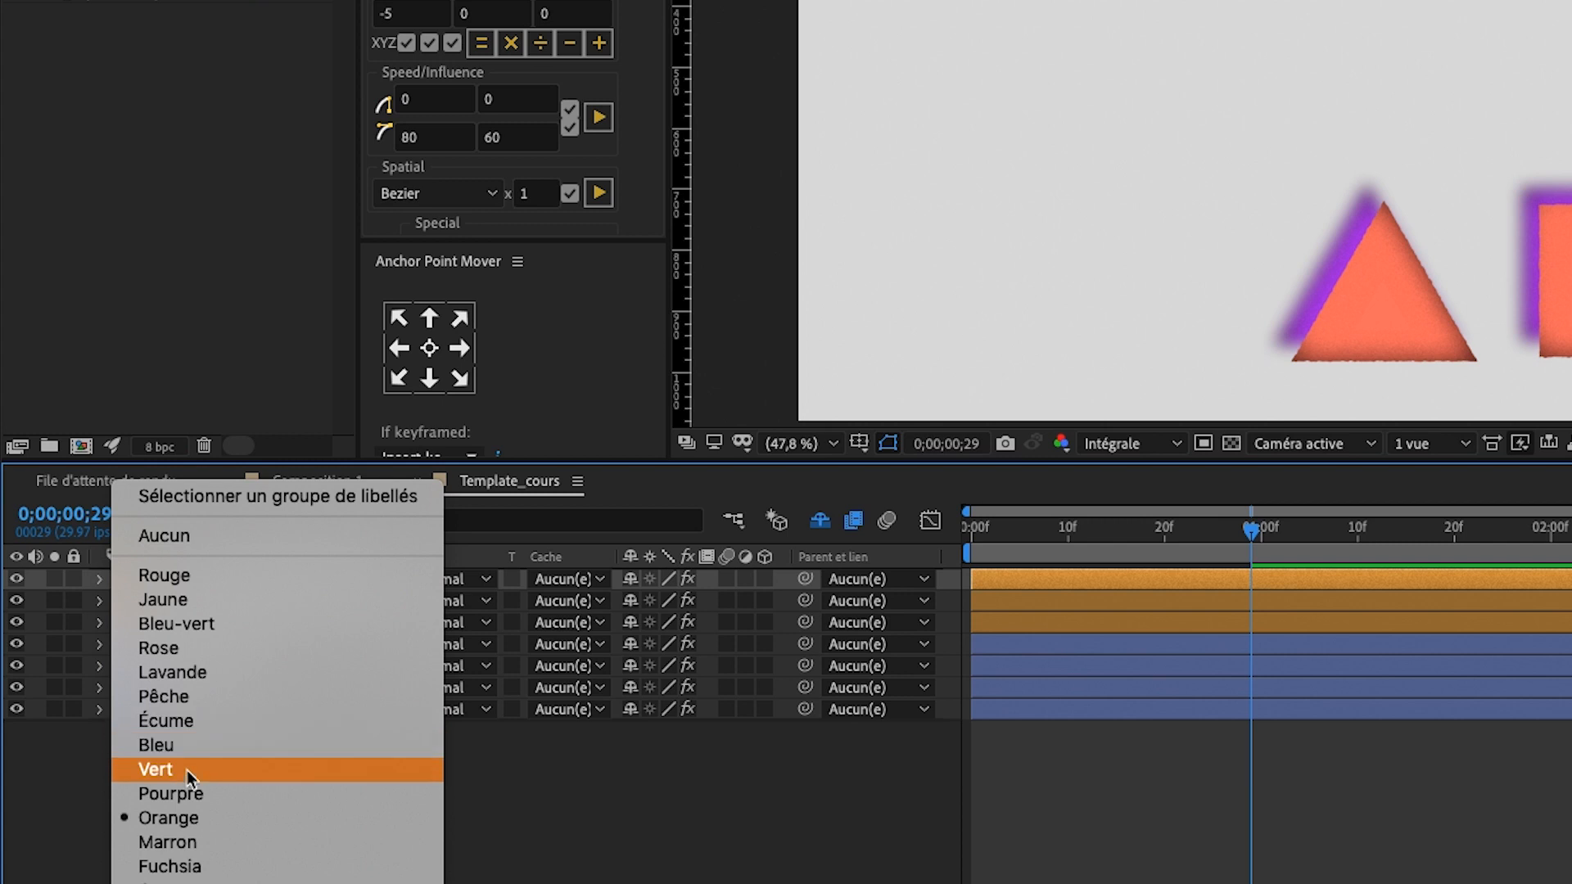
{"action": "left_click", "coordinate": [674, 843]}
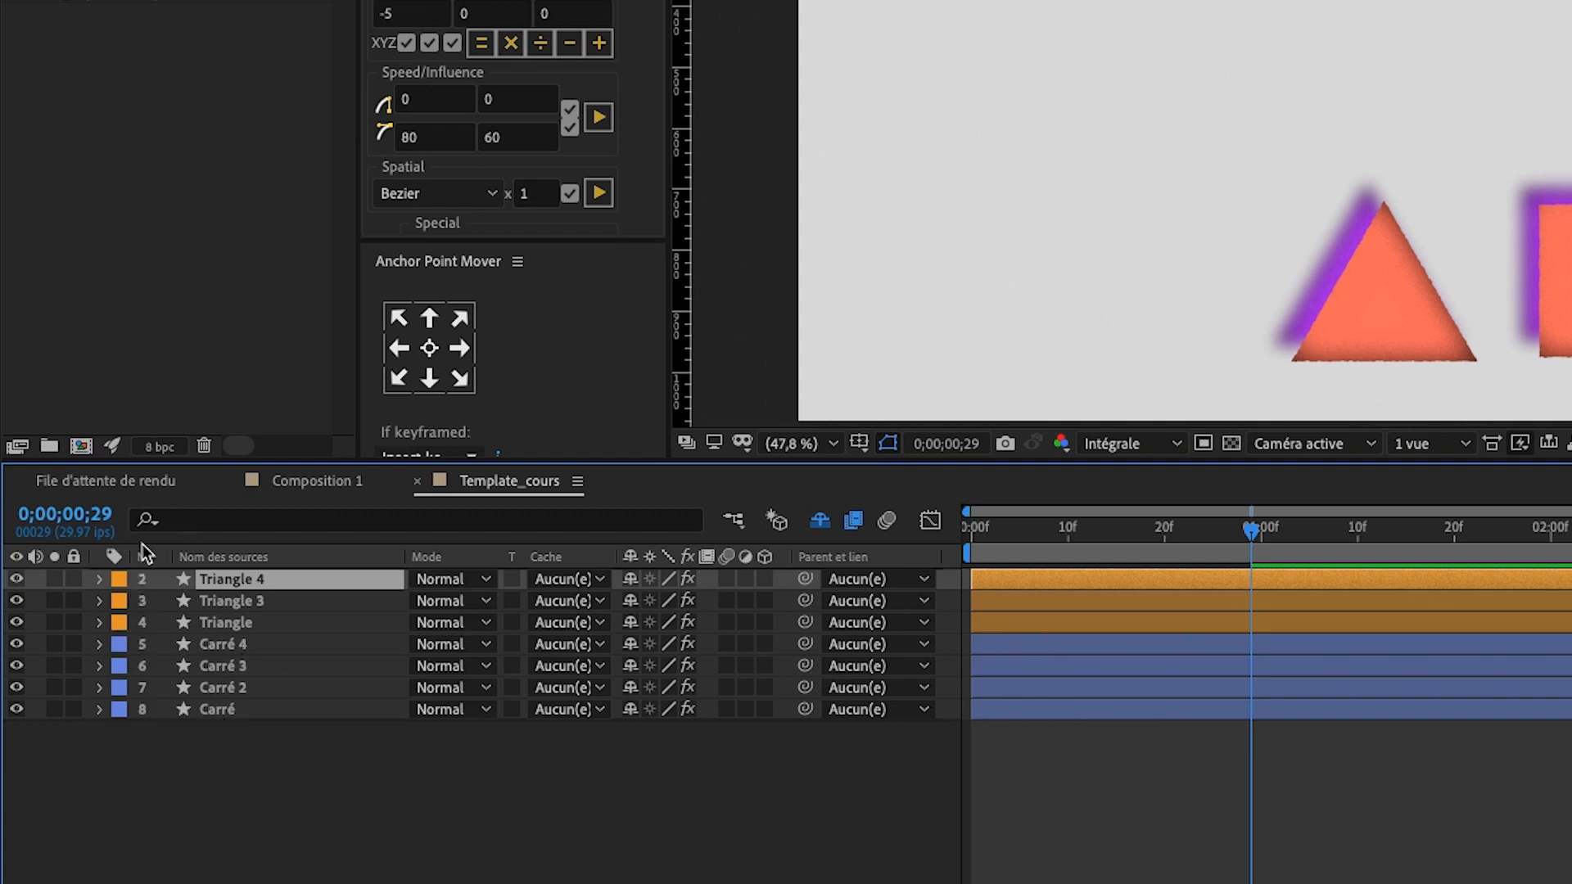
{"action": "left_click", "coordinate": [119, 581]}
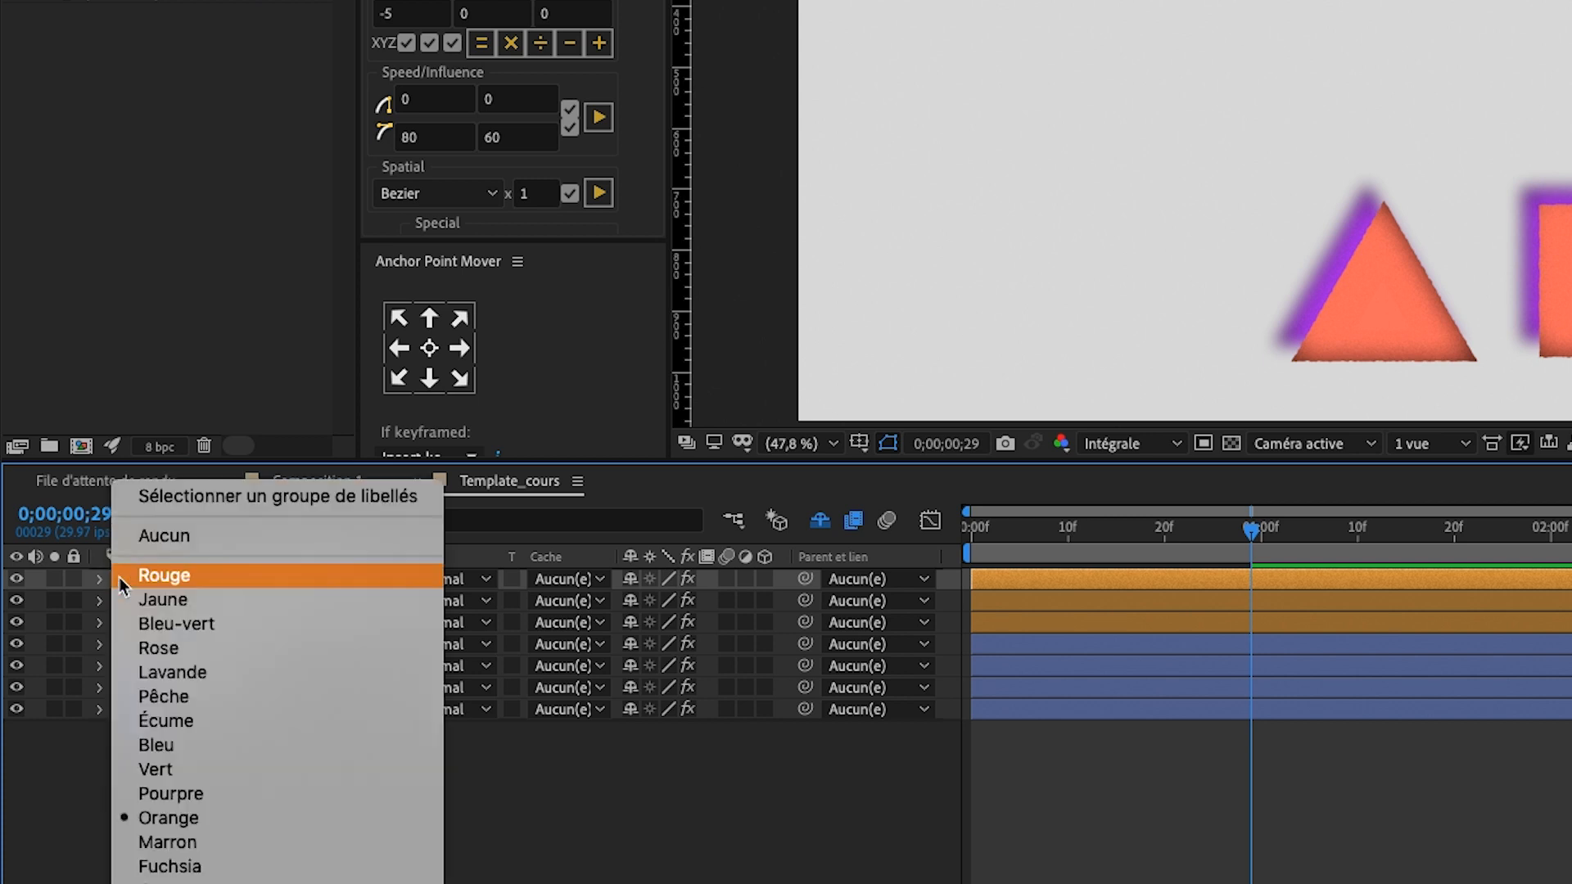
{"action": "left_click", "coordinate": [277, 498]}
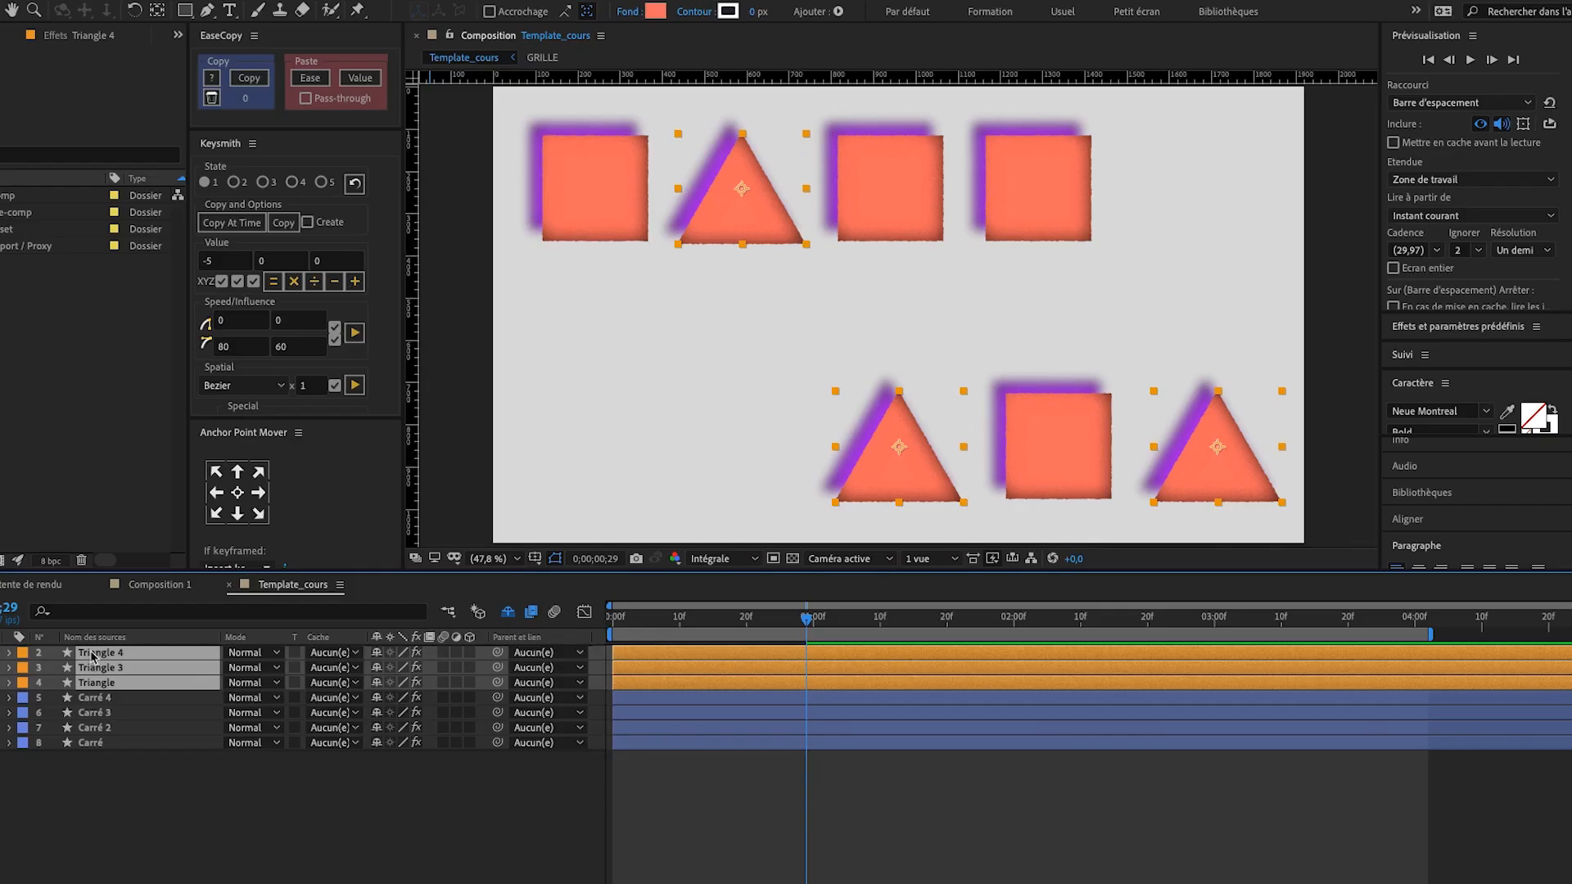
- Try hiding and deleting the three selected triangle layers together, restoring them each time, and clear the selection
{"action": "left_click", "coordinate": [1, 683]}
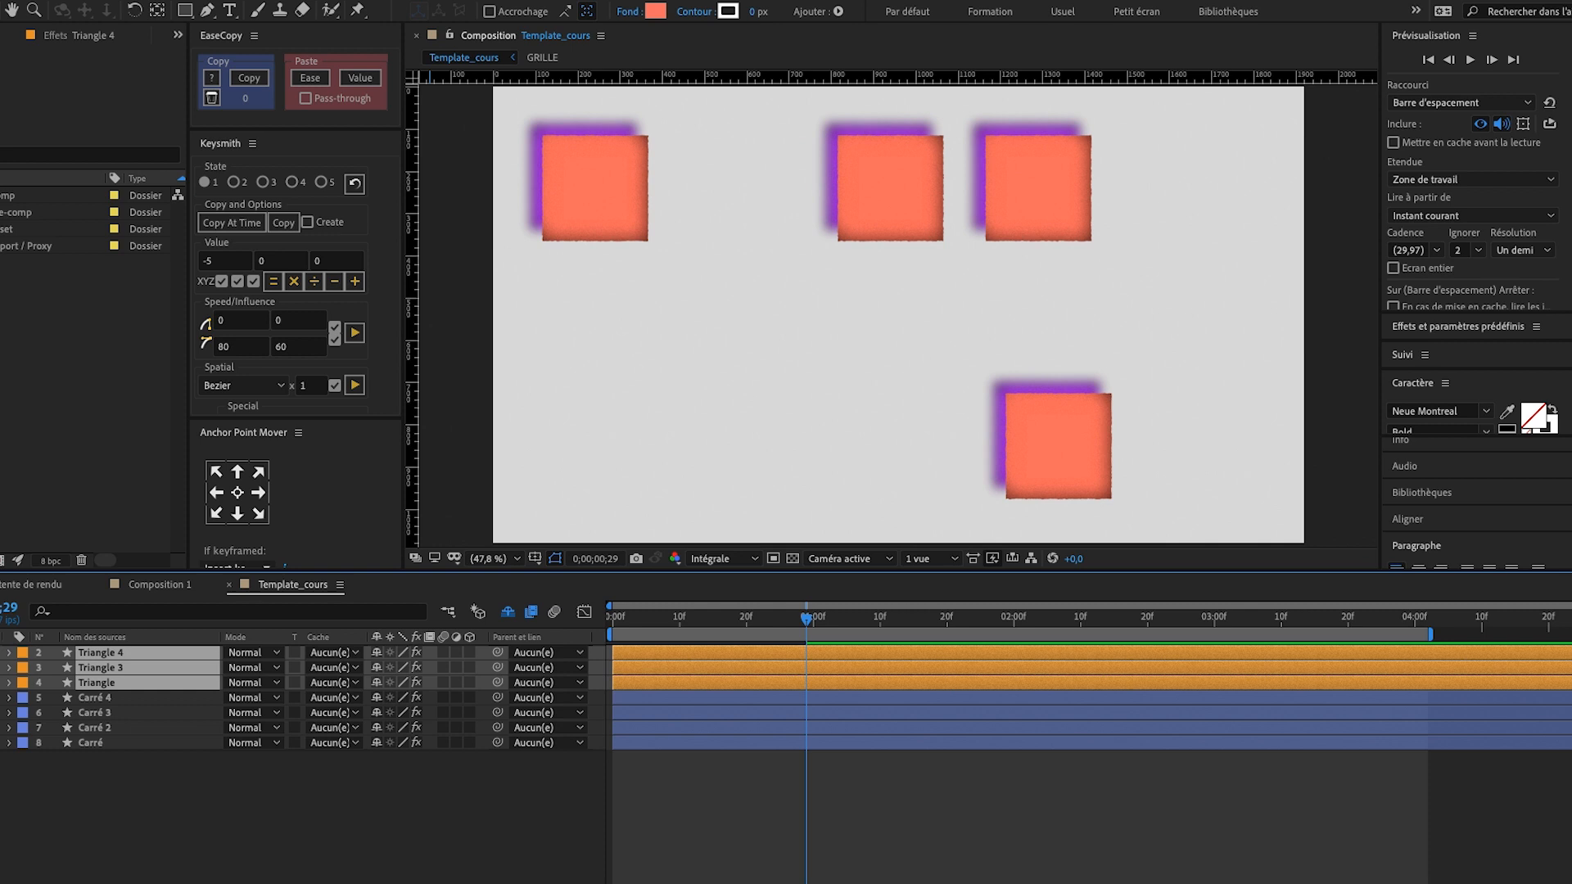
{"action": "left_click", "coordinate": [1, 683]}
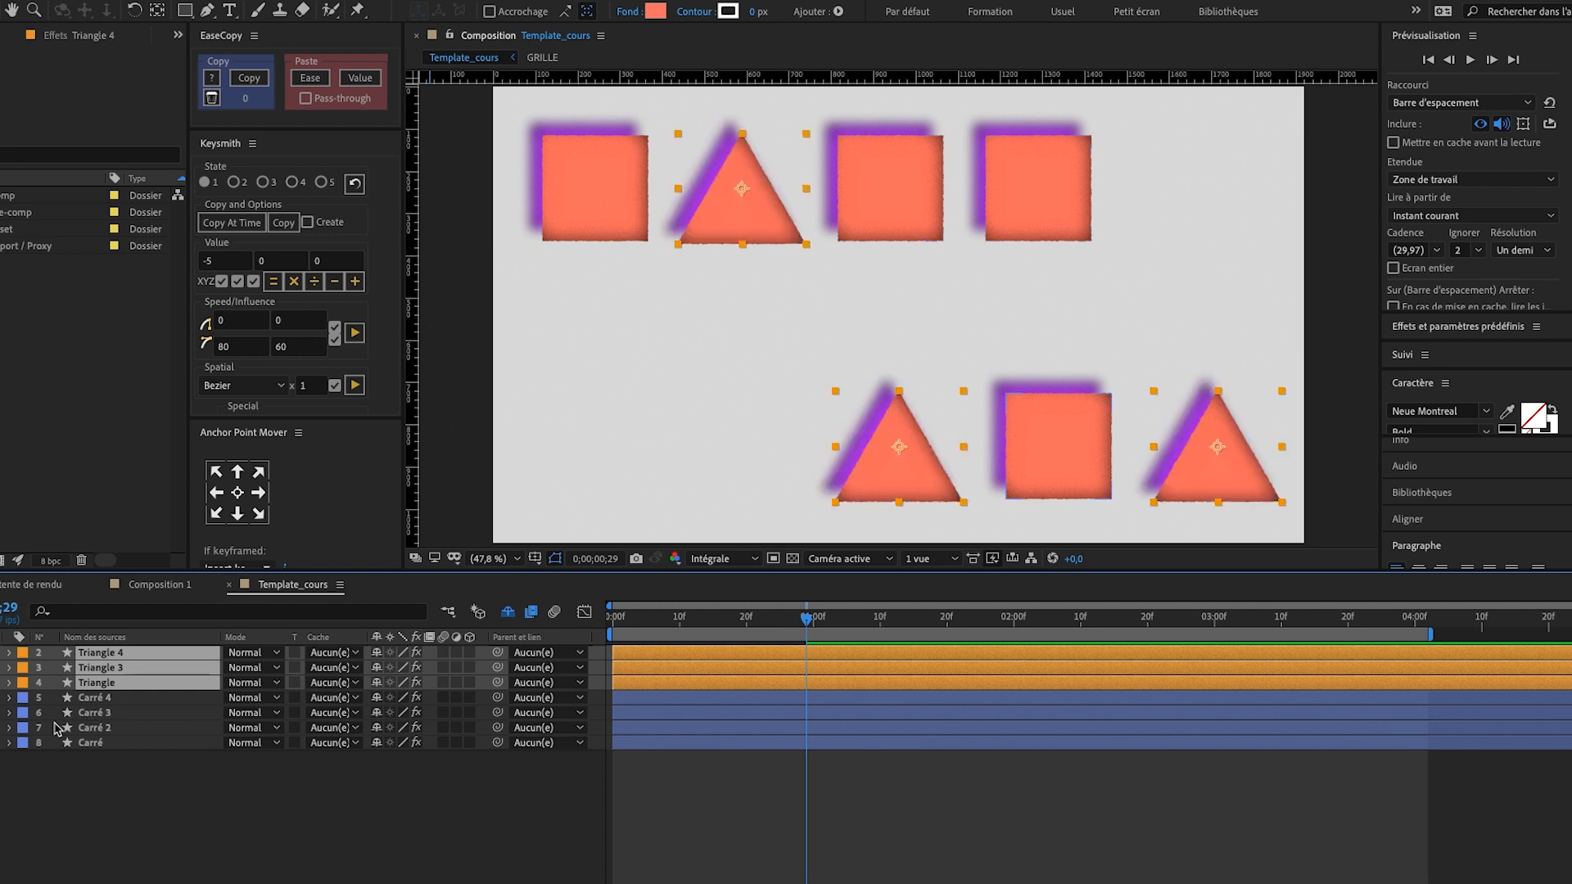
{"action": "key", "text": "Delete"}
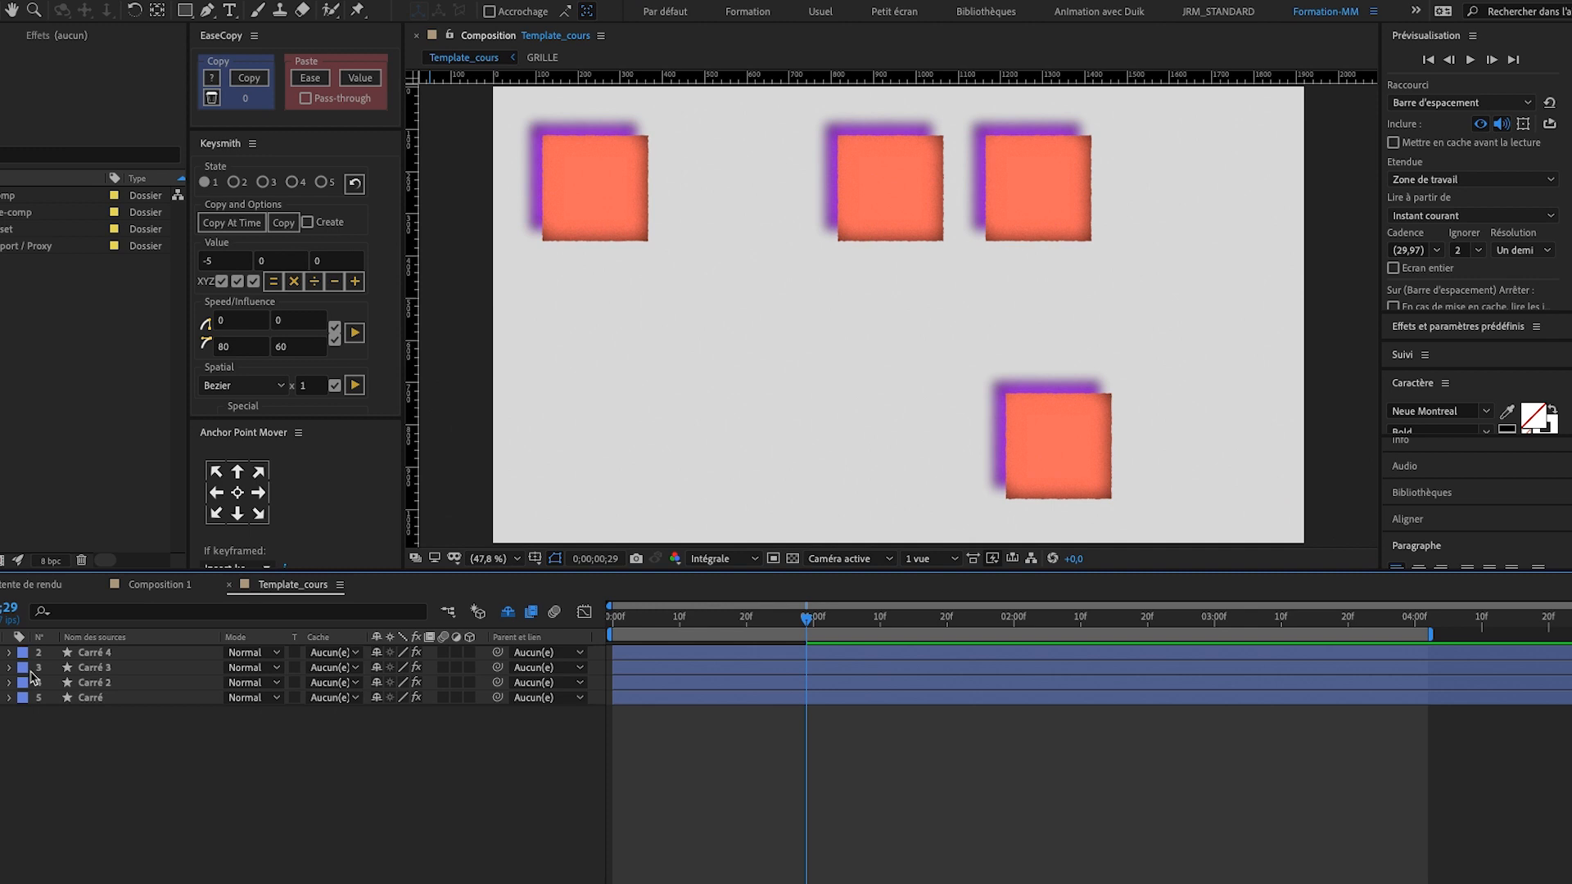
{"action": "key", "text": "ctrl+z"}
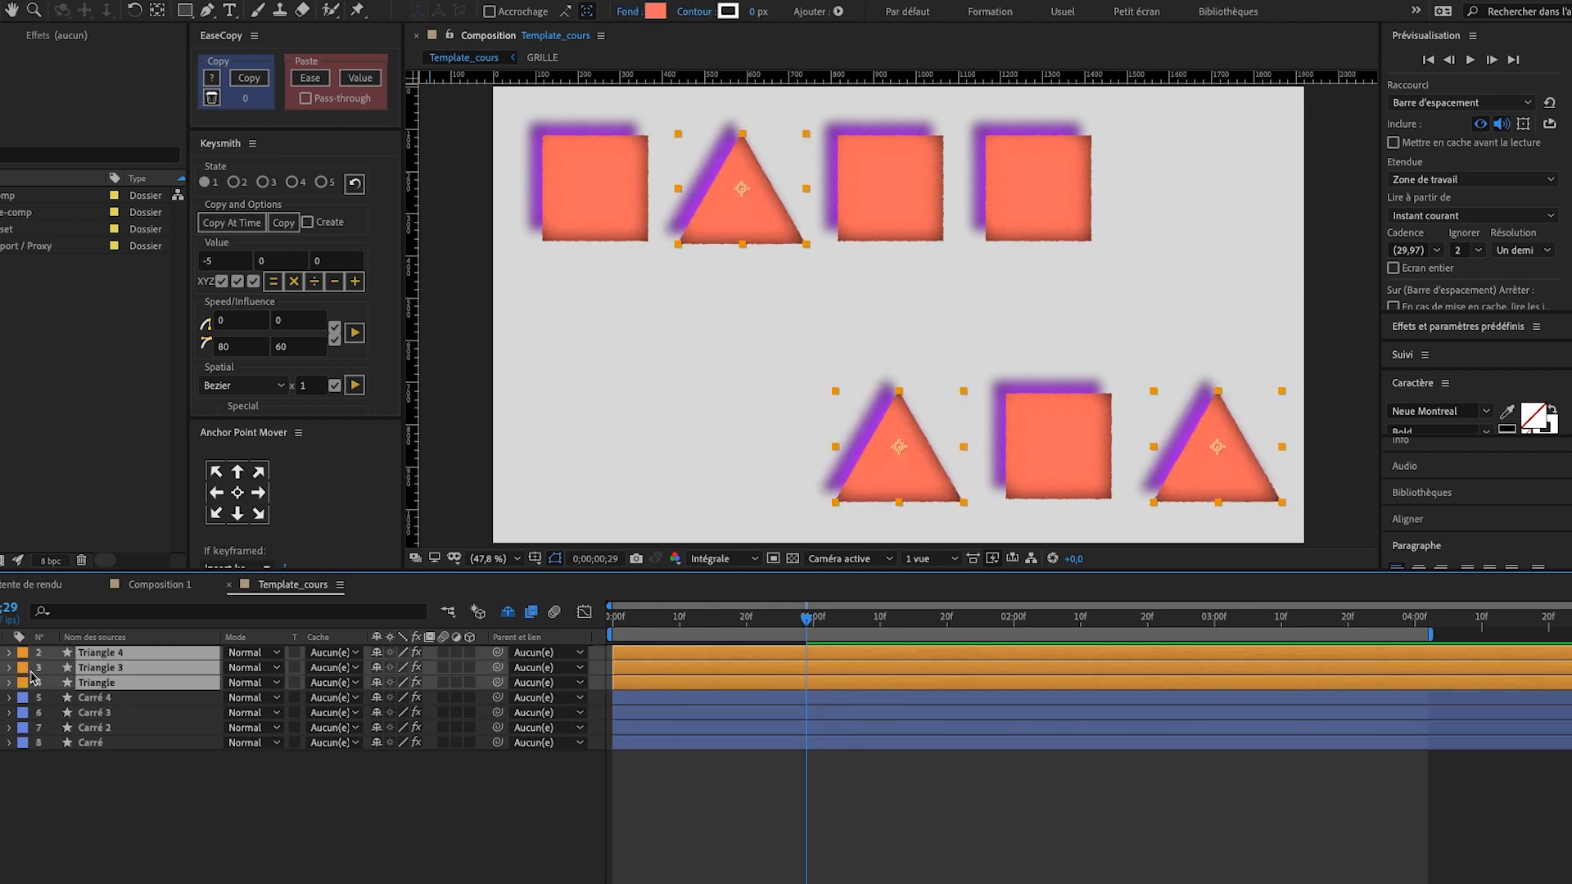
{"action": "left_click", "coordinate": [82, 755]}
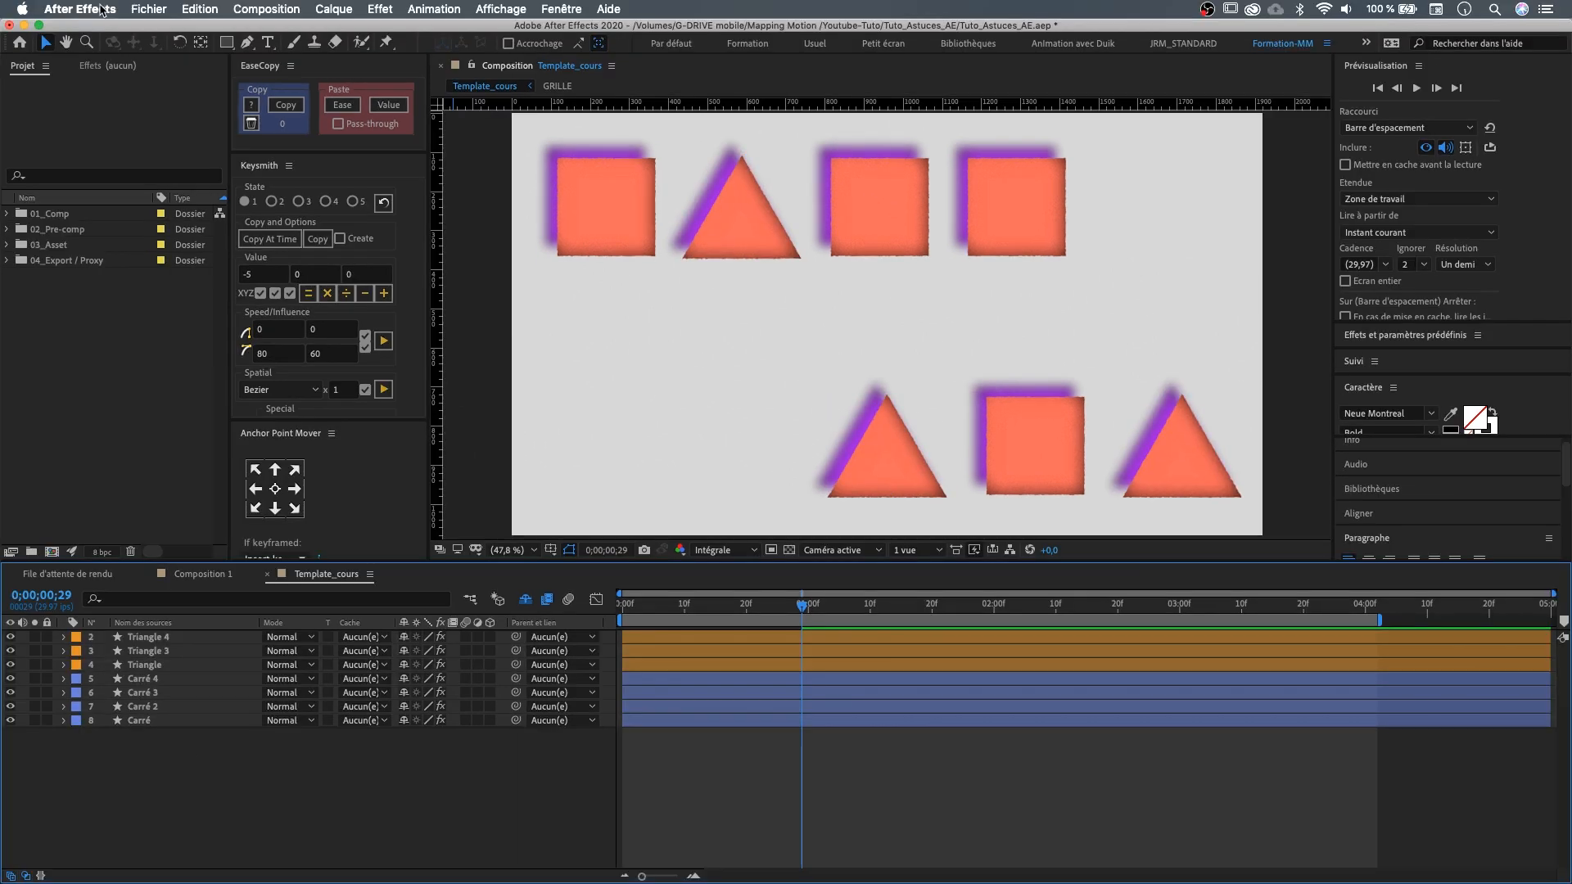
- Set the default label colour for Caméra to Pourpre in the Libellés preferences and apply it
{"action": "left_click", "coordinate": [101, 10]}
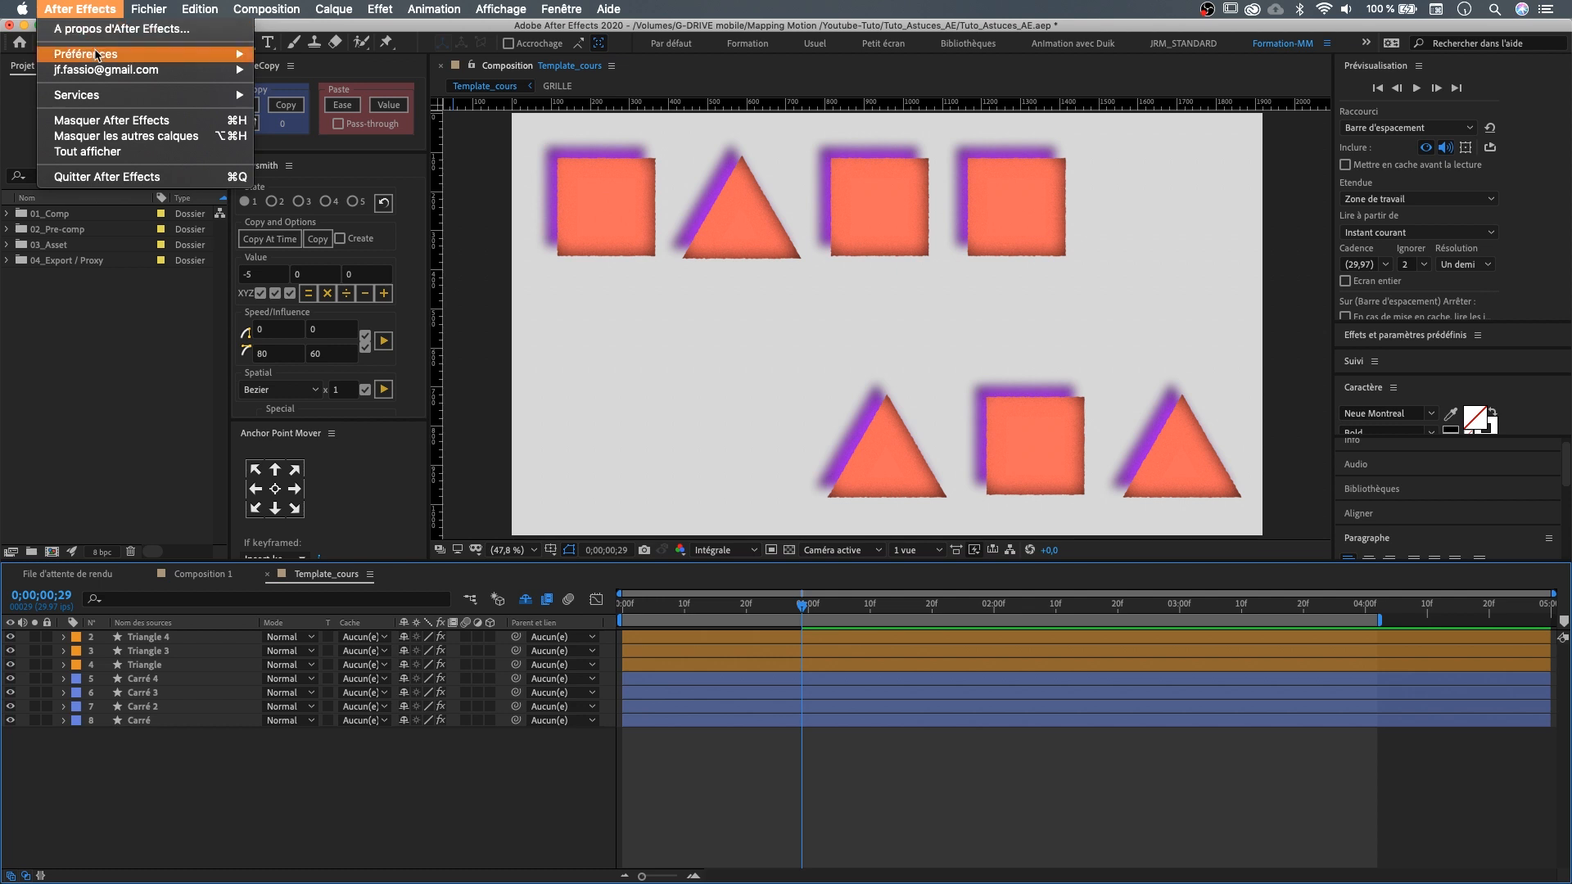
{"action": "mouse_move", "coordinate": [96, 54]}
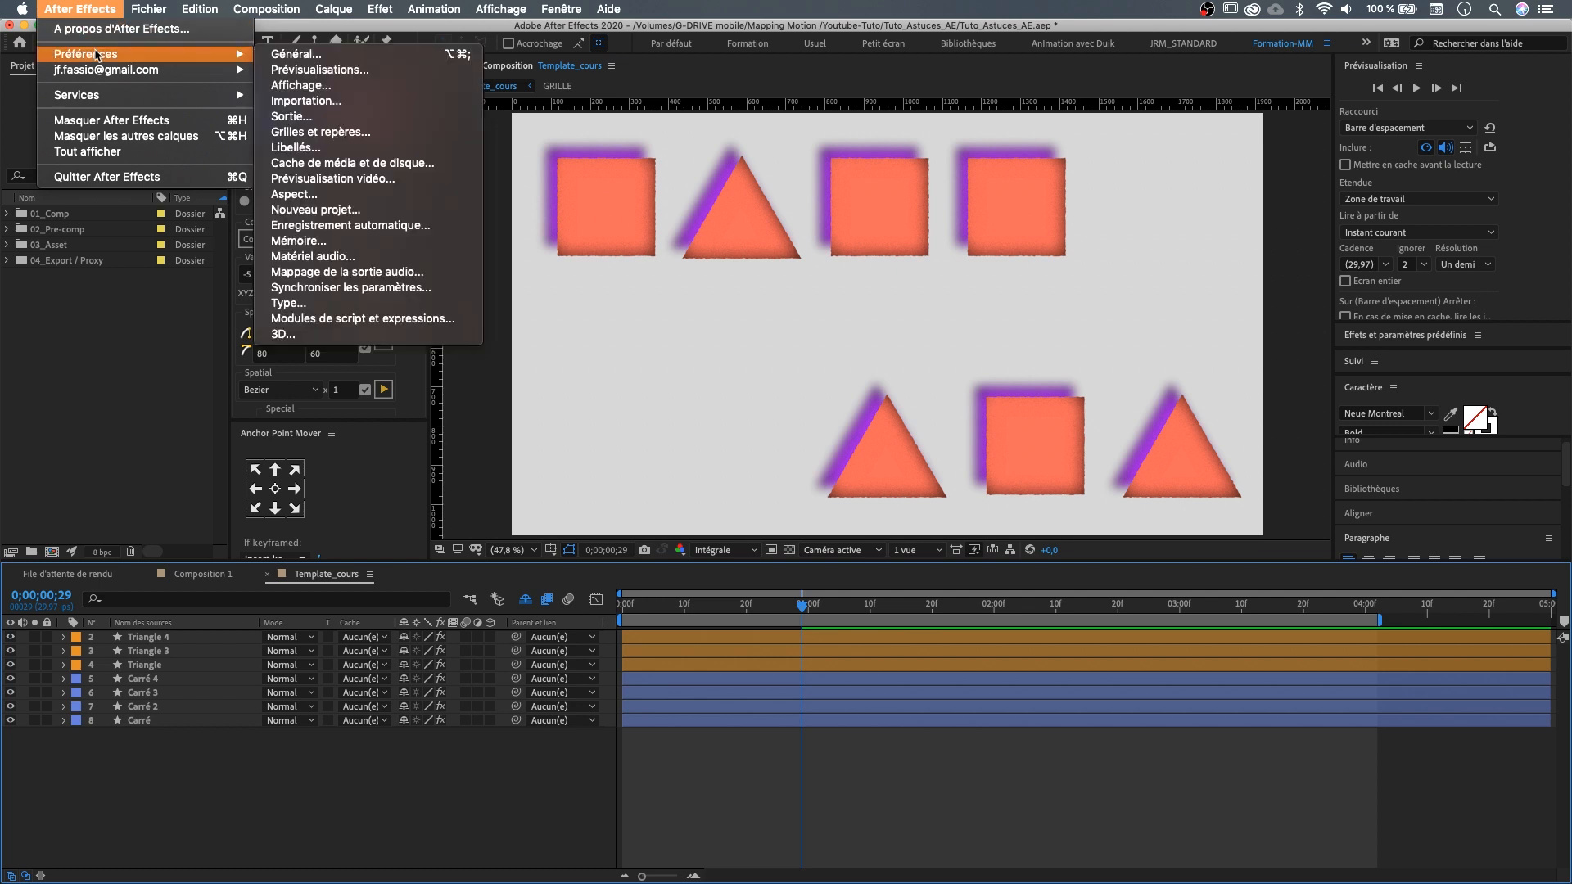
{"action": "left_click", "coordinate": [366, 154]}
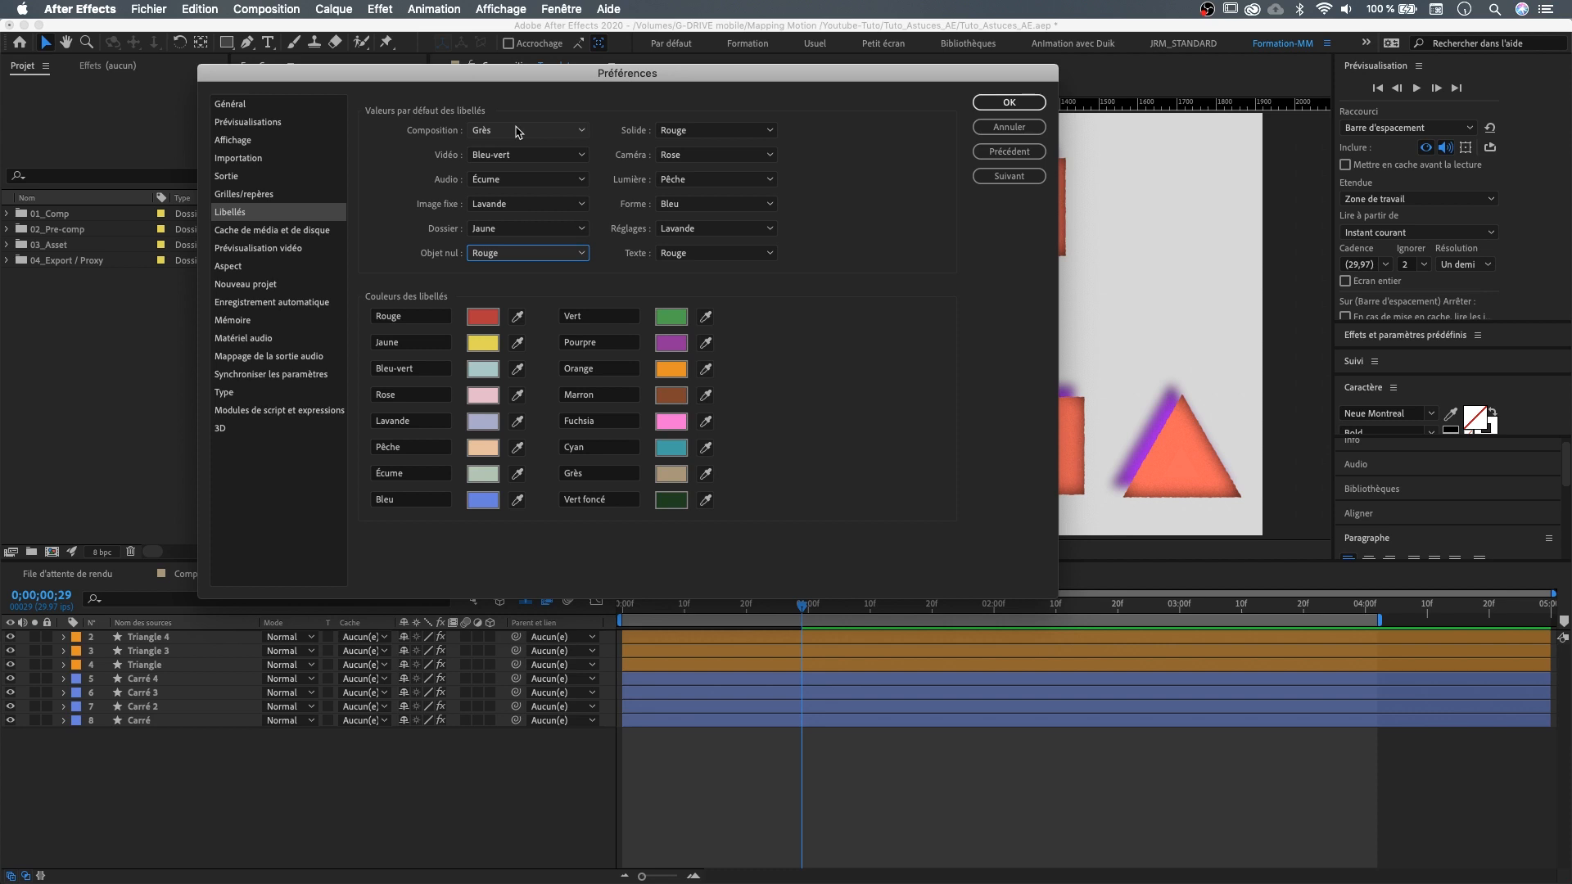
{"action": "left_click", "coordinate": [671, 157]}
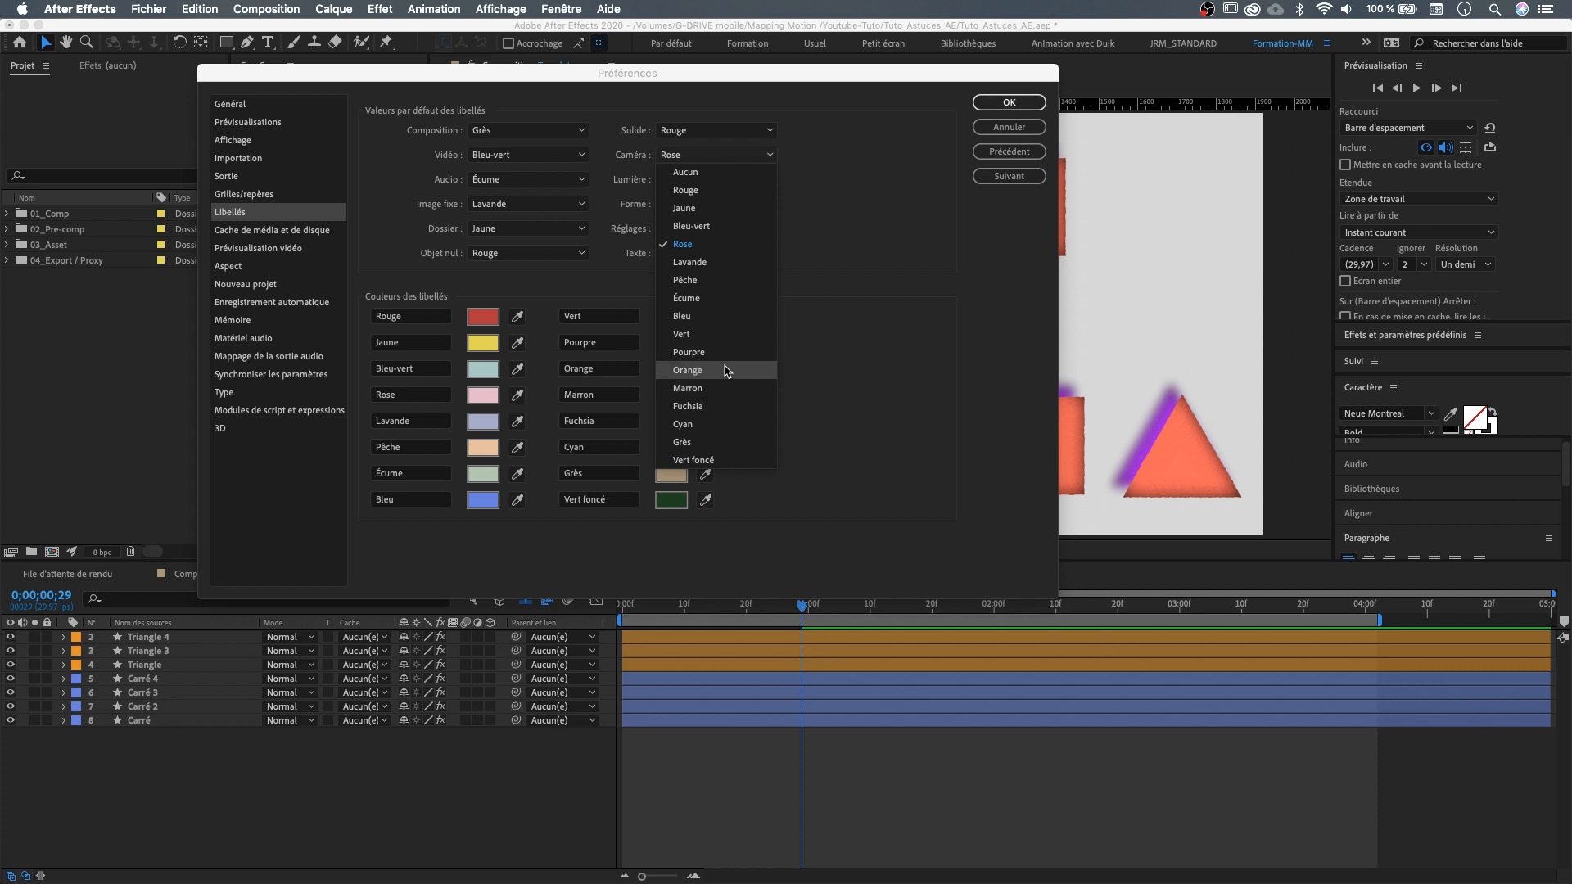
{"action": "left_click", "coordinate": [728, 361]}
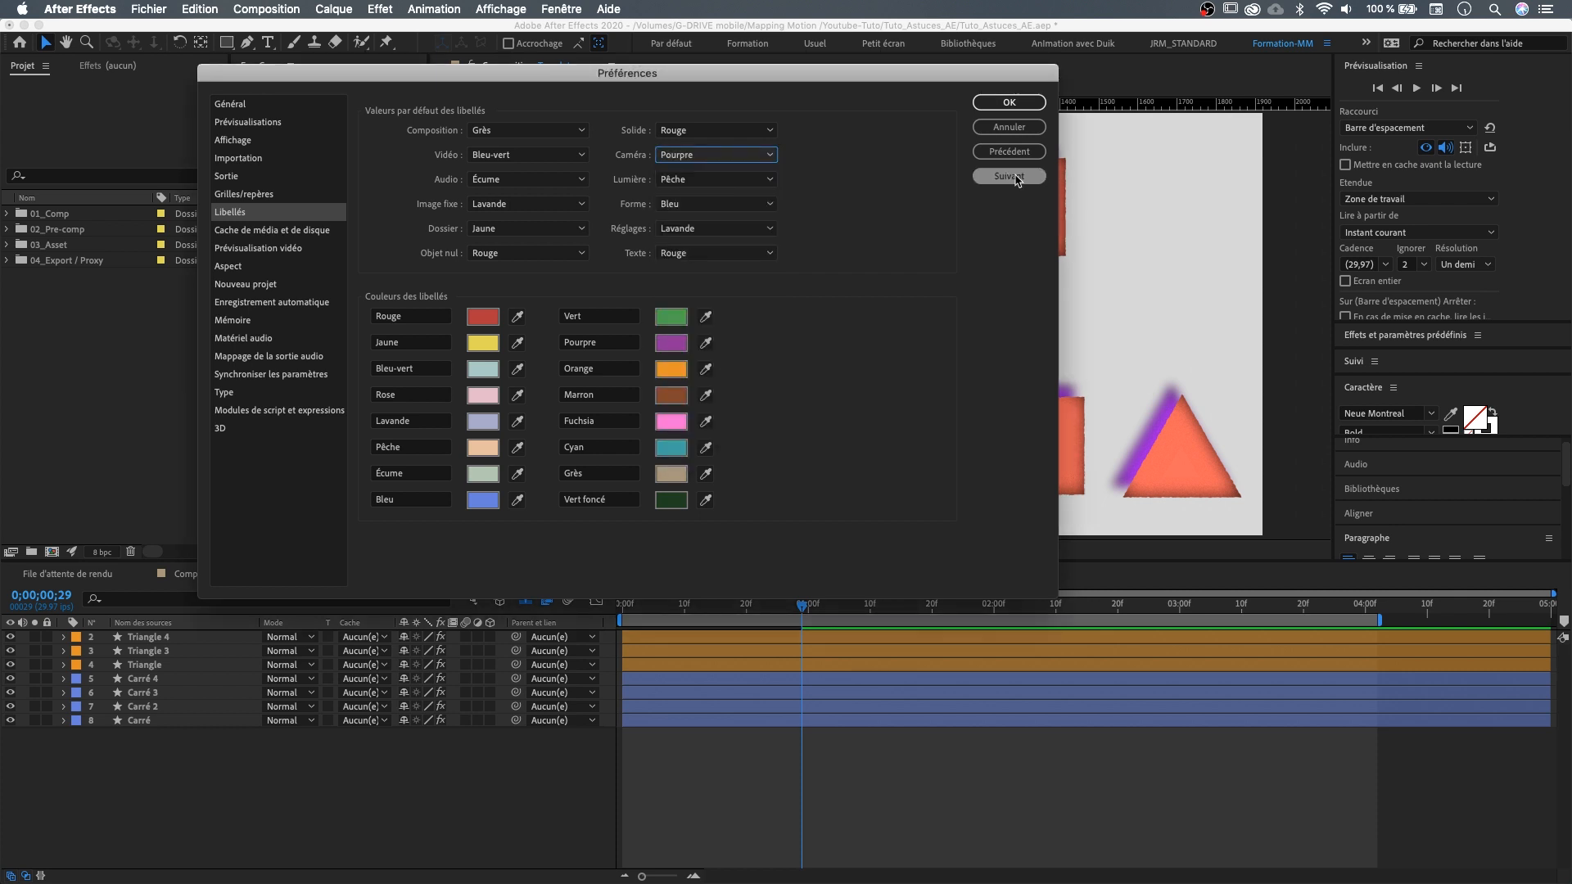
{"action": "left_click", "coordinate": [1009, 103]}
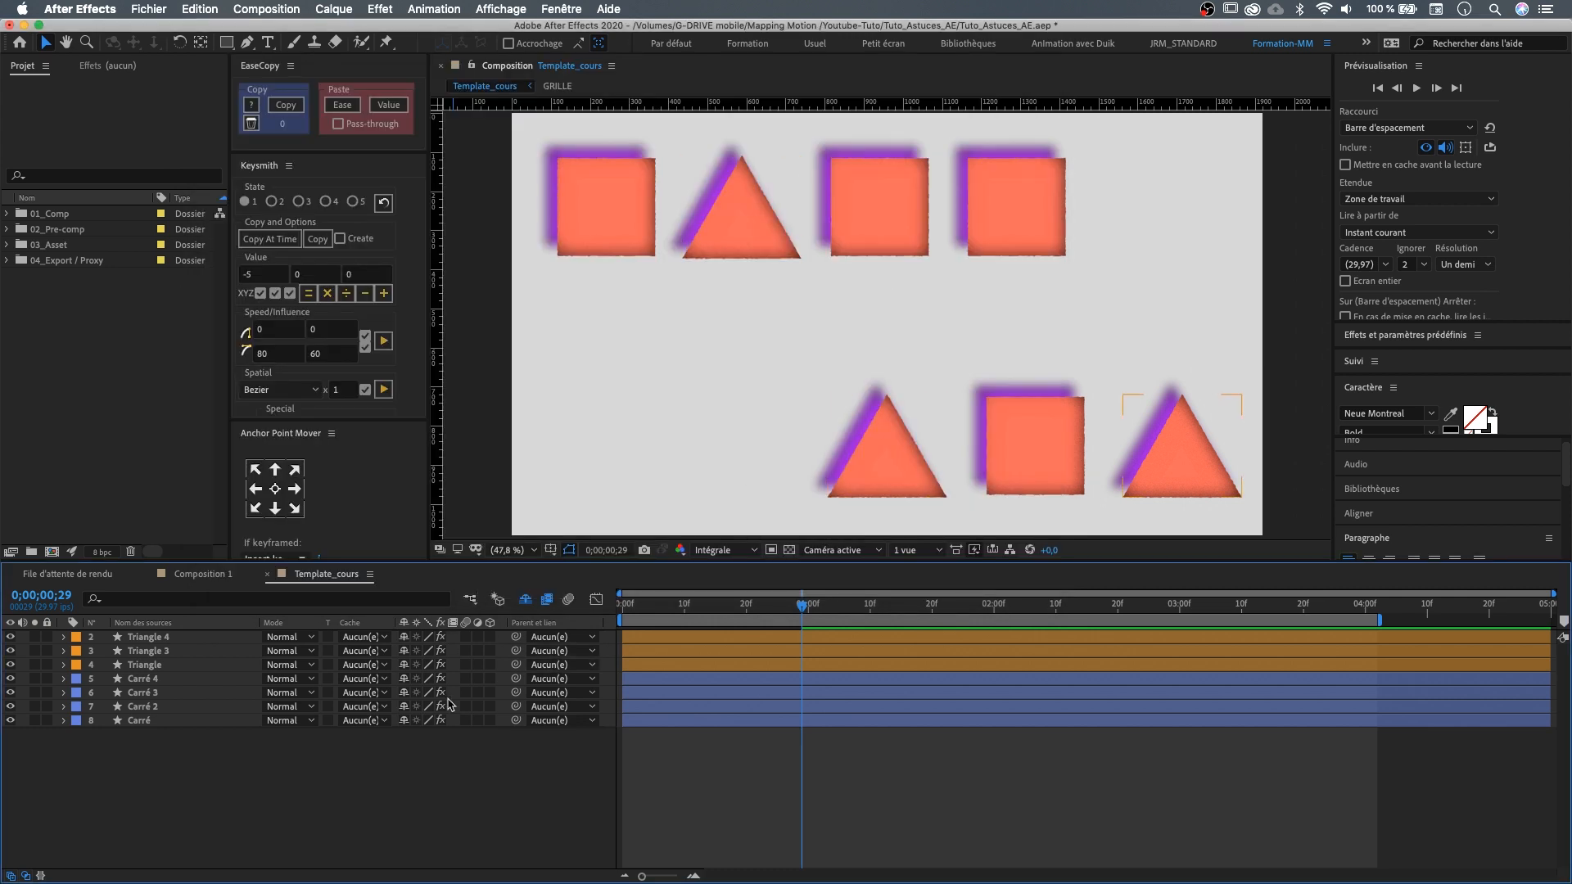
- Create a new camera layer in Template_cours to check its label colour, and delete it
{"action": "right_click", "coordinate": [430, 775]}
{"action": "mouse_move", "coordinate": [527, 704]}
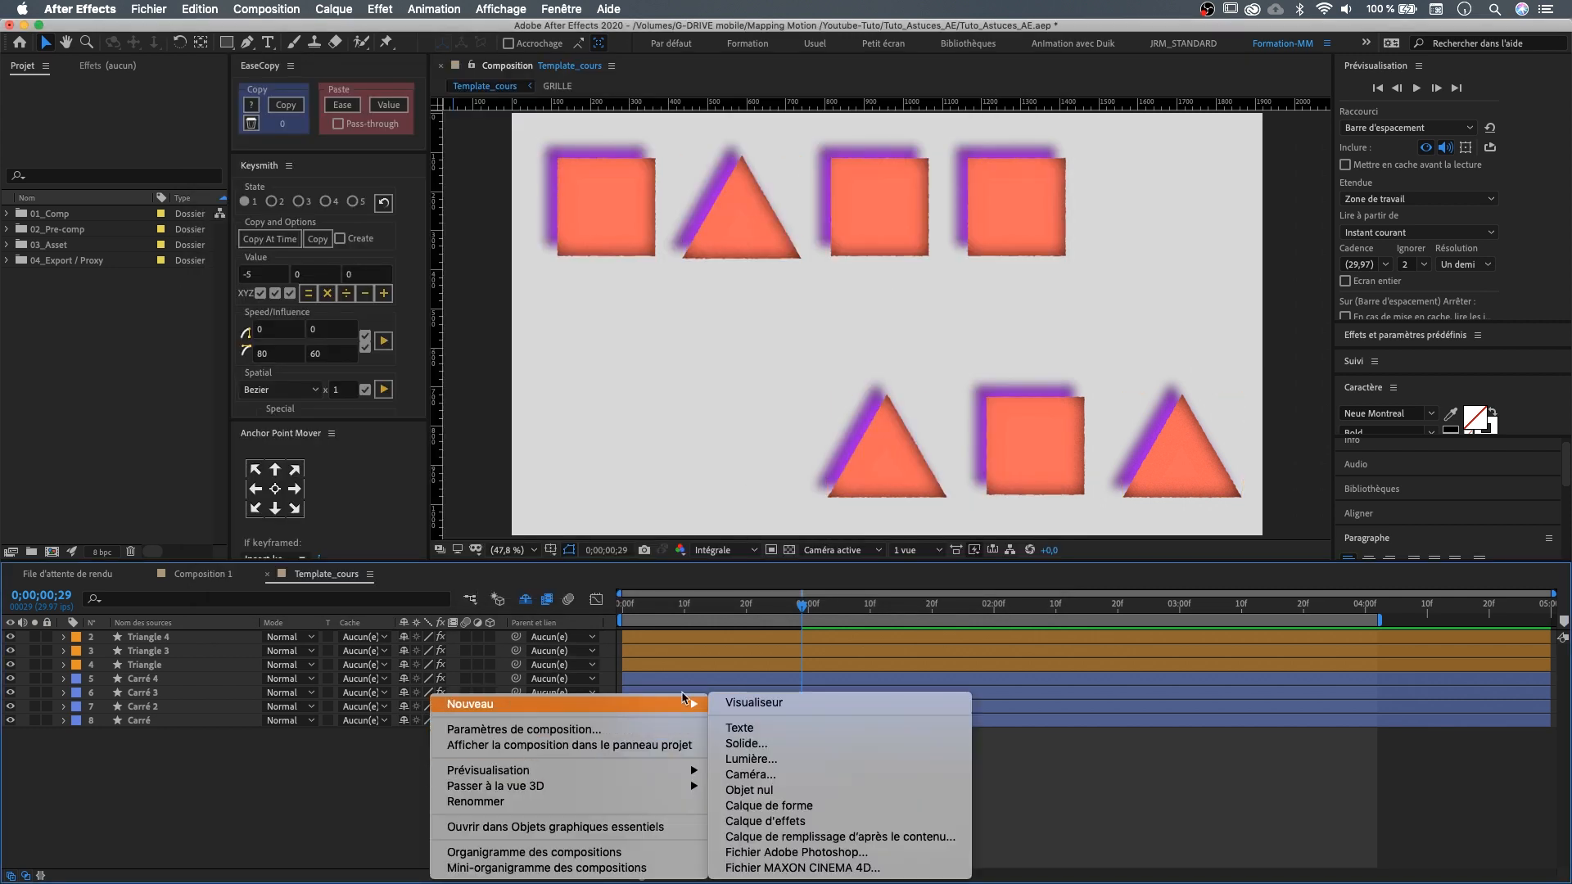
{"action": "left_click", "coordinate": [828, 774]}
{"action": "left_click", "coordinate": [628, 476]}
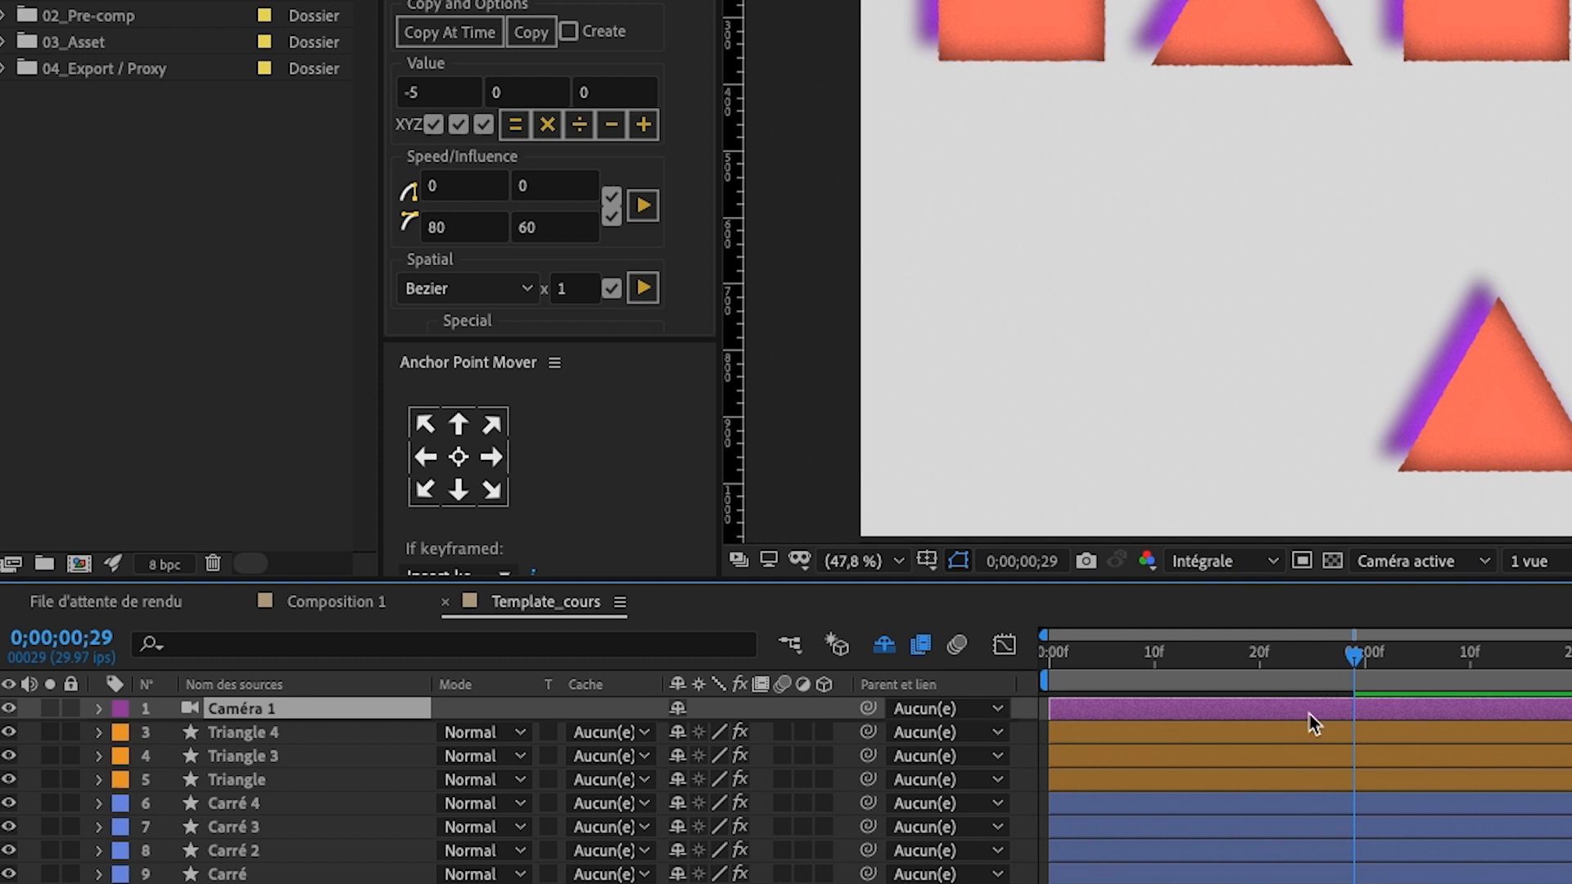
{"action": "key", "text": "Delete"}
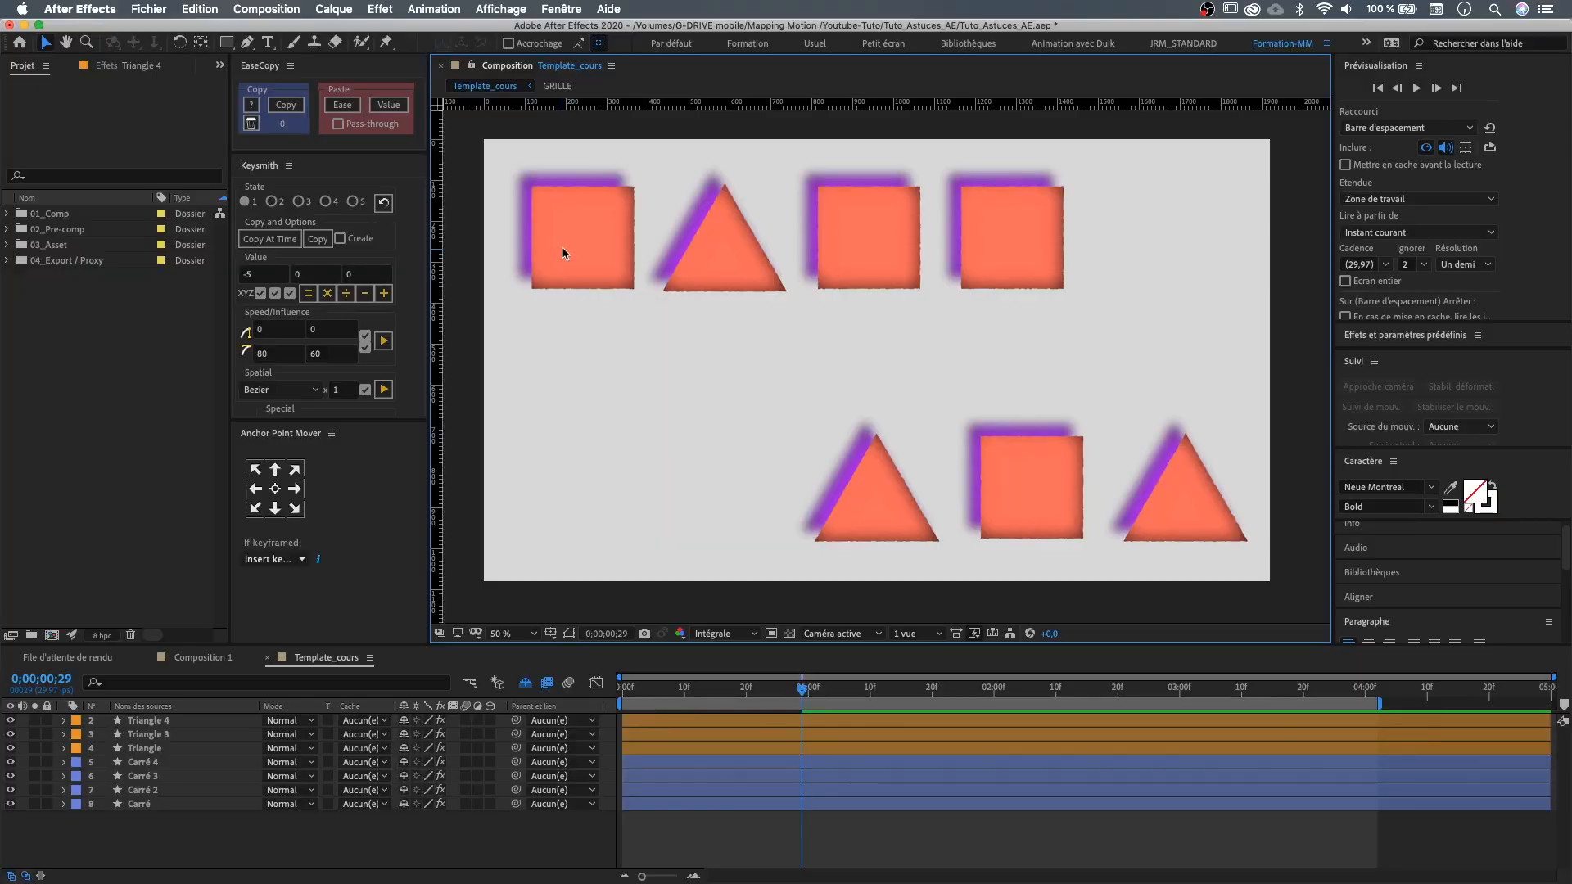
- Select the squares and the triangle in the composition's upper row one after another to check their layer controls
{"action": "left_click", "coordinate": [565, 224]}
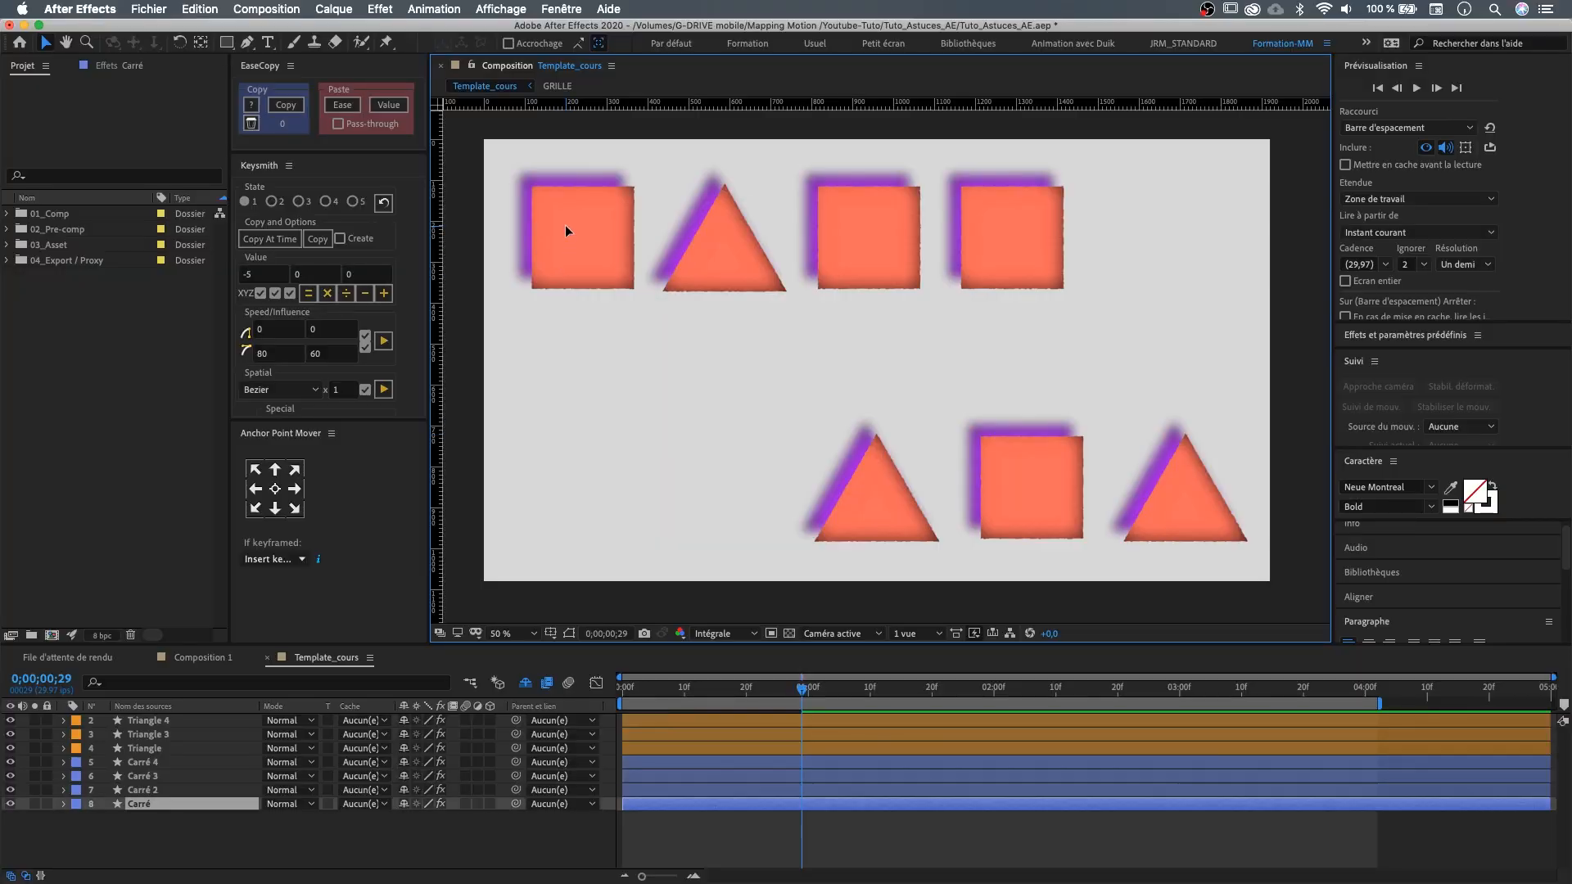
{"action": "left_click", "coordinate": [723, 239]}
{"action": "left_click", "coordinate": [873, 217]}
{"action": "left_click", "coordinate": [1039, 228]}
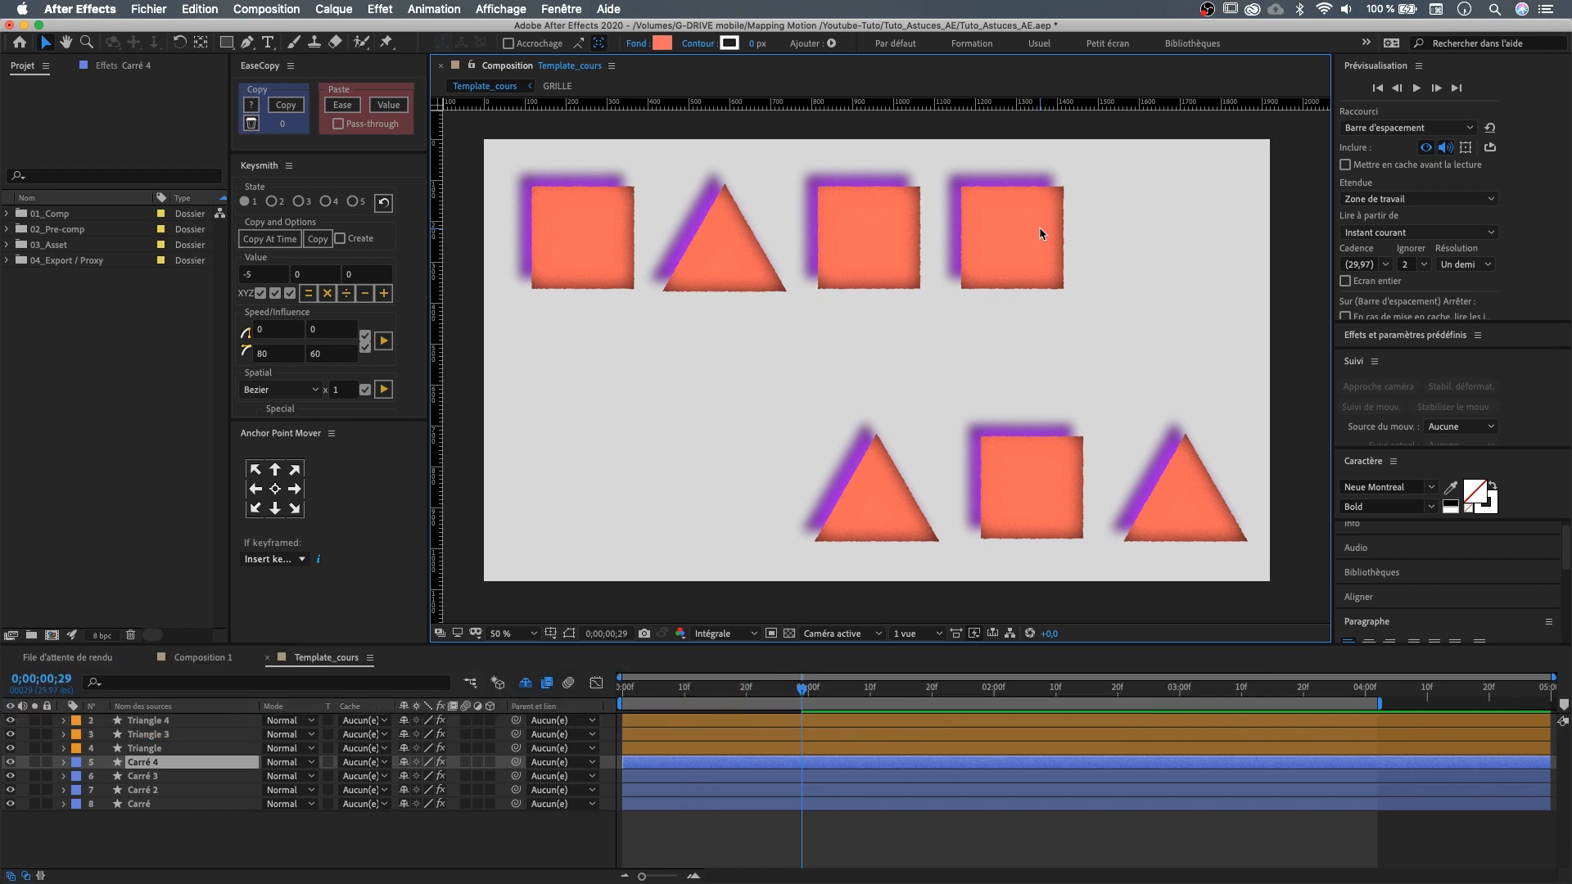
{"action": "left_click", "coordinate": [574, 219]}
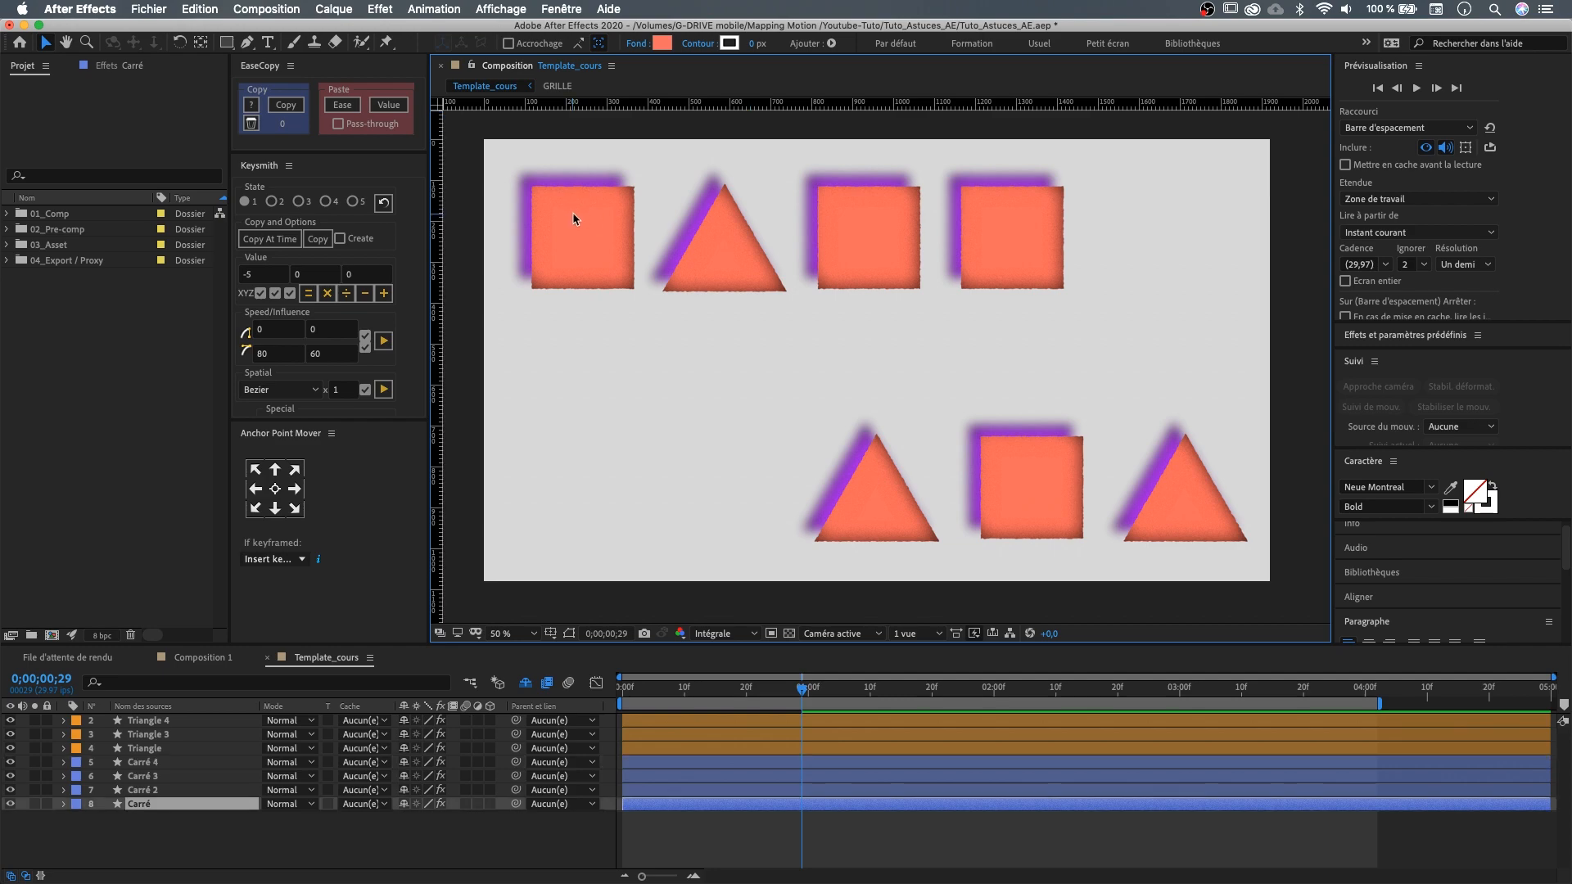
- Enable "Afficher les contrôles du calque" and select the upper-row shapes in turn, ending on the lower-row square
{"action": "left_click", "coordinate": [501, 9]}
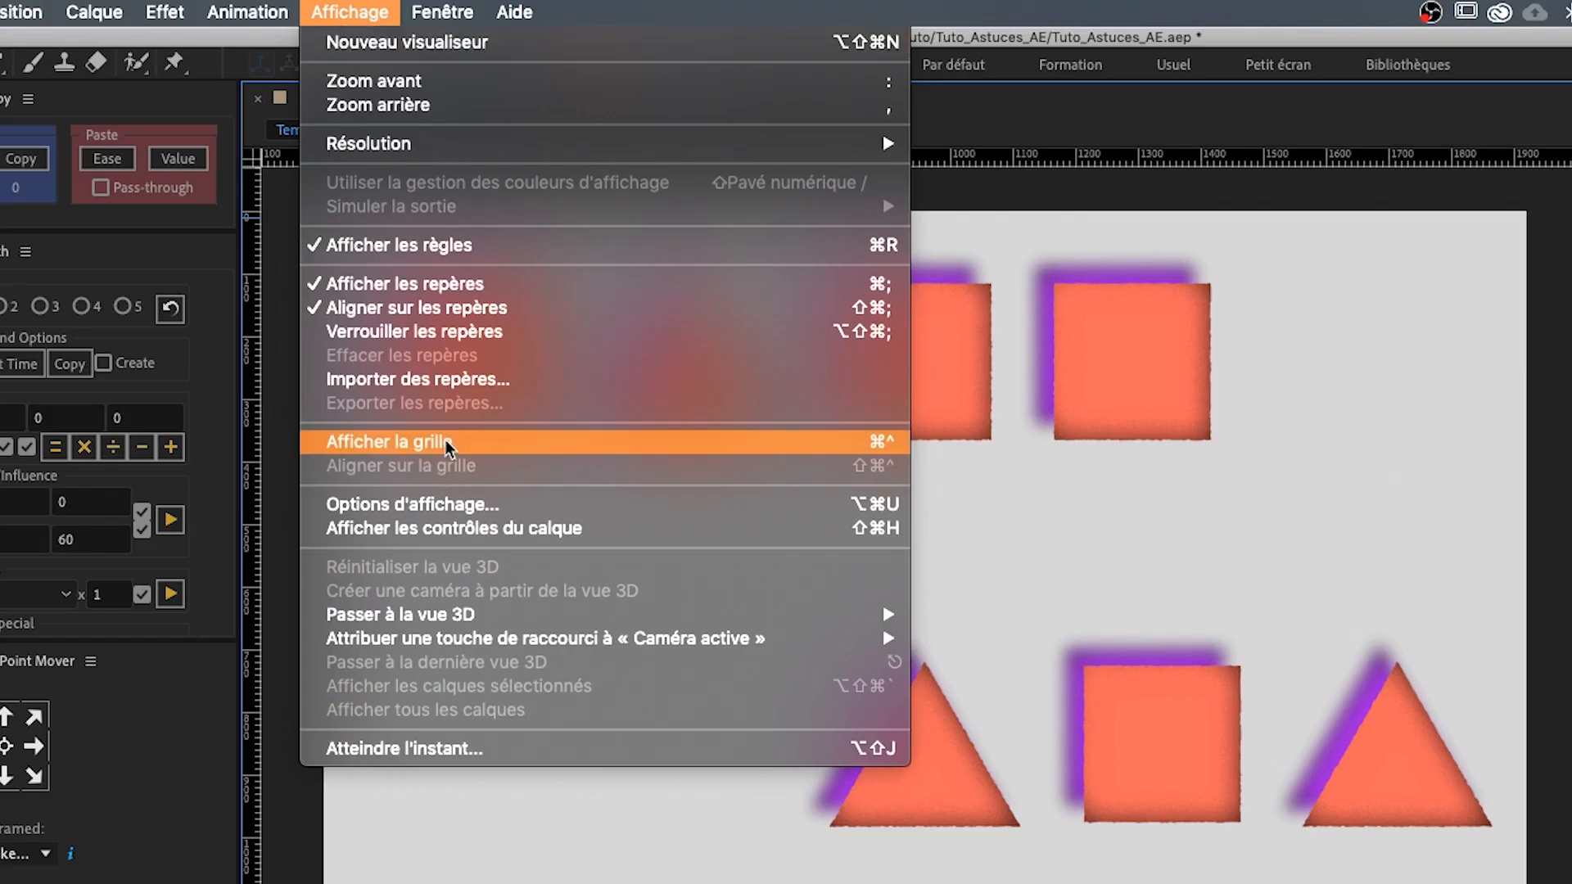
{"action": "left_click", "coordinate": [464, 540]}
{"action": "left_click", "coordinate": [687, 396]}
{"action": "left_click", "coordinate": [919, 375]}
{"action": "left_click", "coordinate": [1143, 381]}
{"action": "left_click", "coordinate": [1169, 744]}
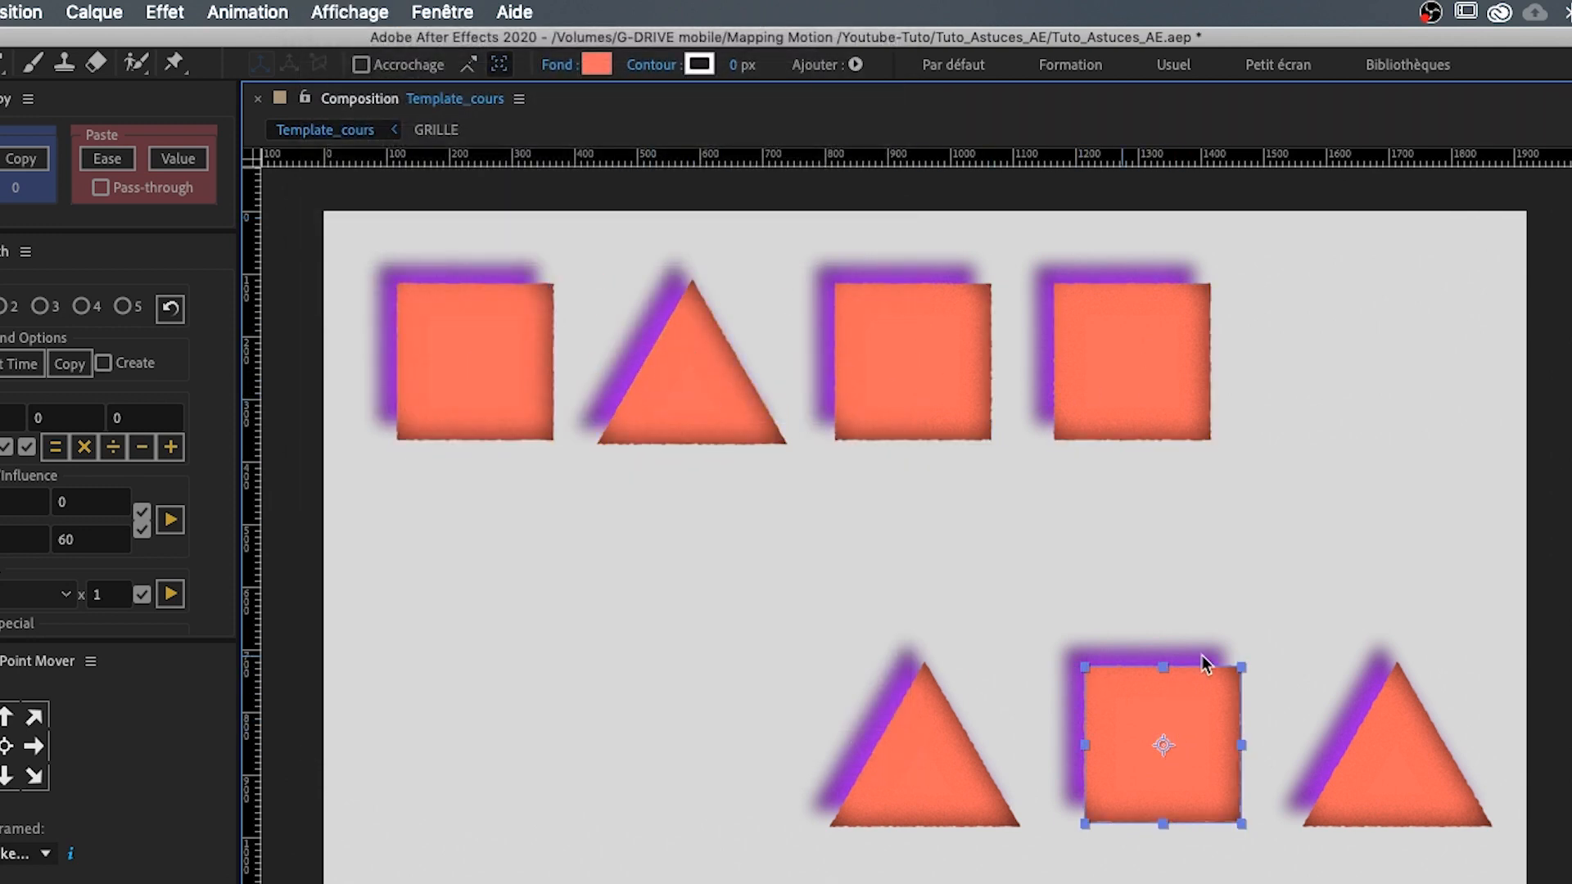
- Select the lower row's first triangle and the upper row's third square in turn to check their layer controls
{"action": "left_click", "coordinate": [891, 768]}
{"action": "left_click", "coordinate": [907, 372]}
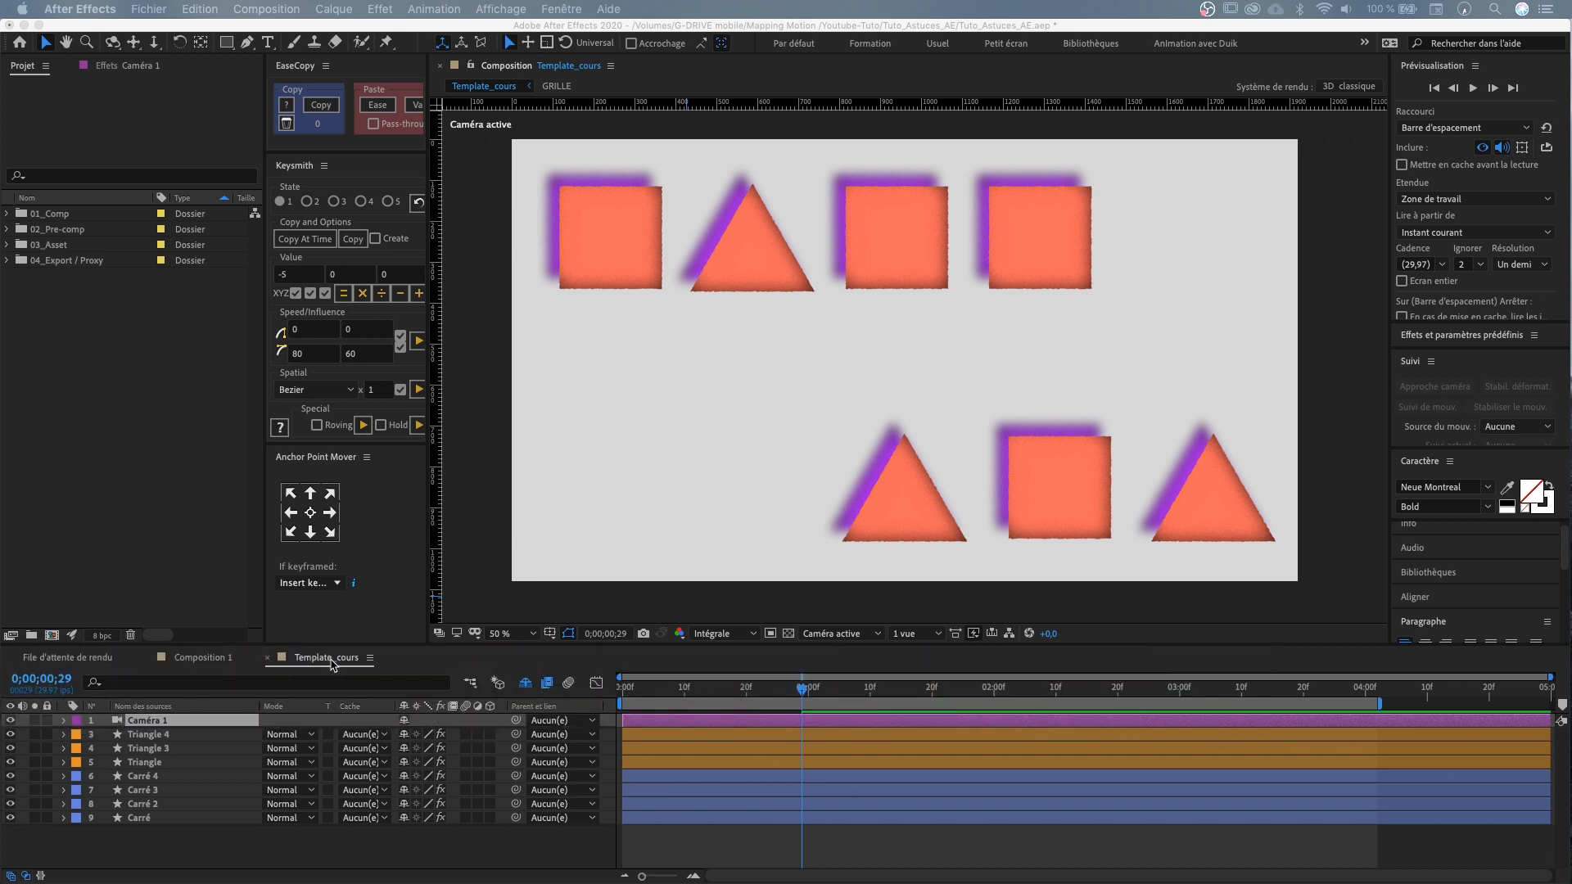
- Reveal the Template_cours composition in the project, and collapse the AE and 03_Asset folders
{"action": "right_click", "coordinate": [331, 664]}
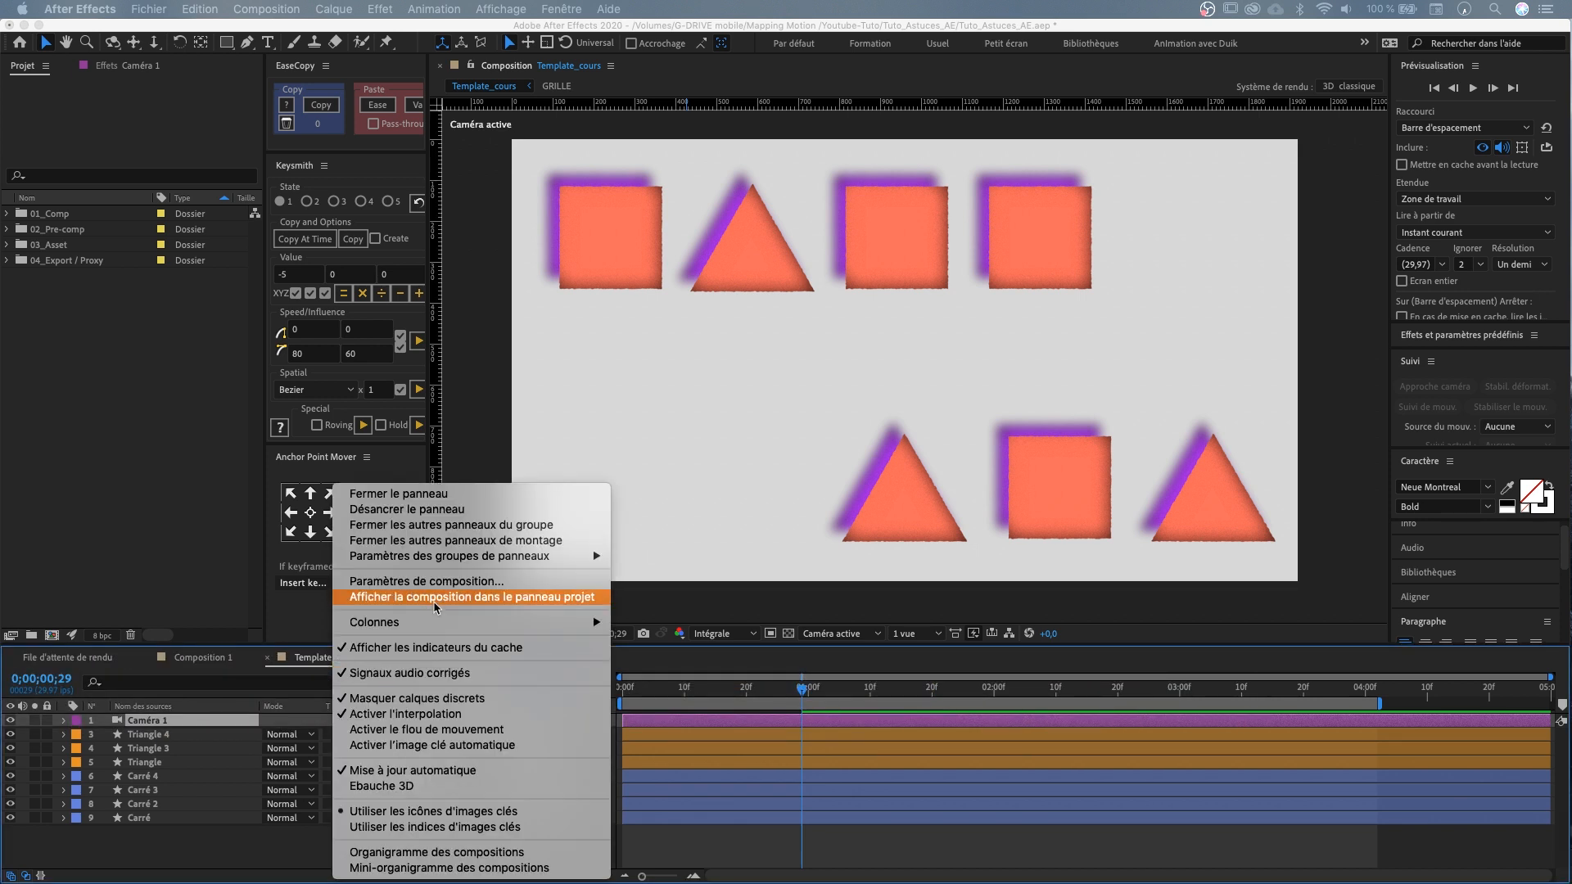
{"action": "left_click", "coordinate": [603, 608]}
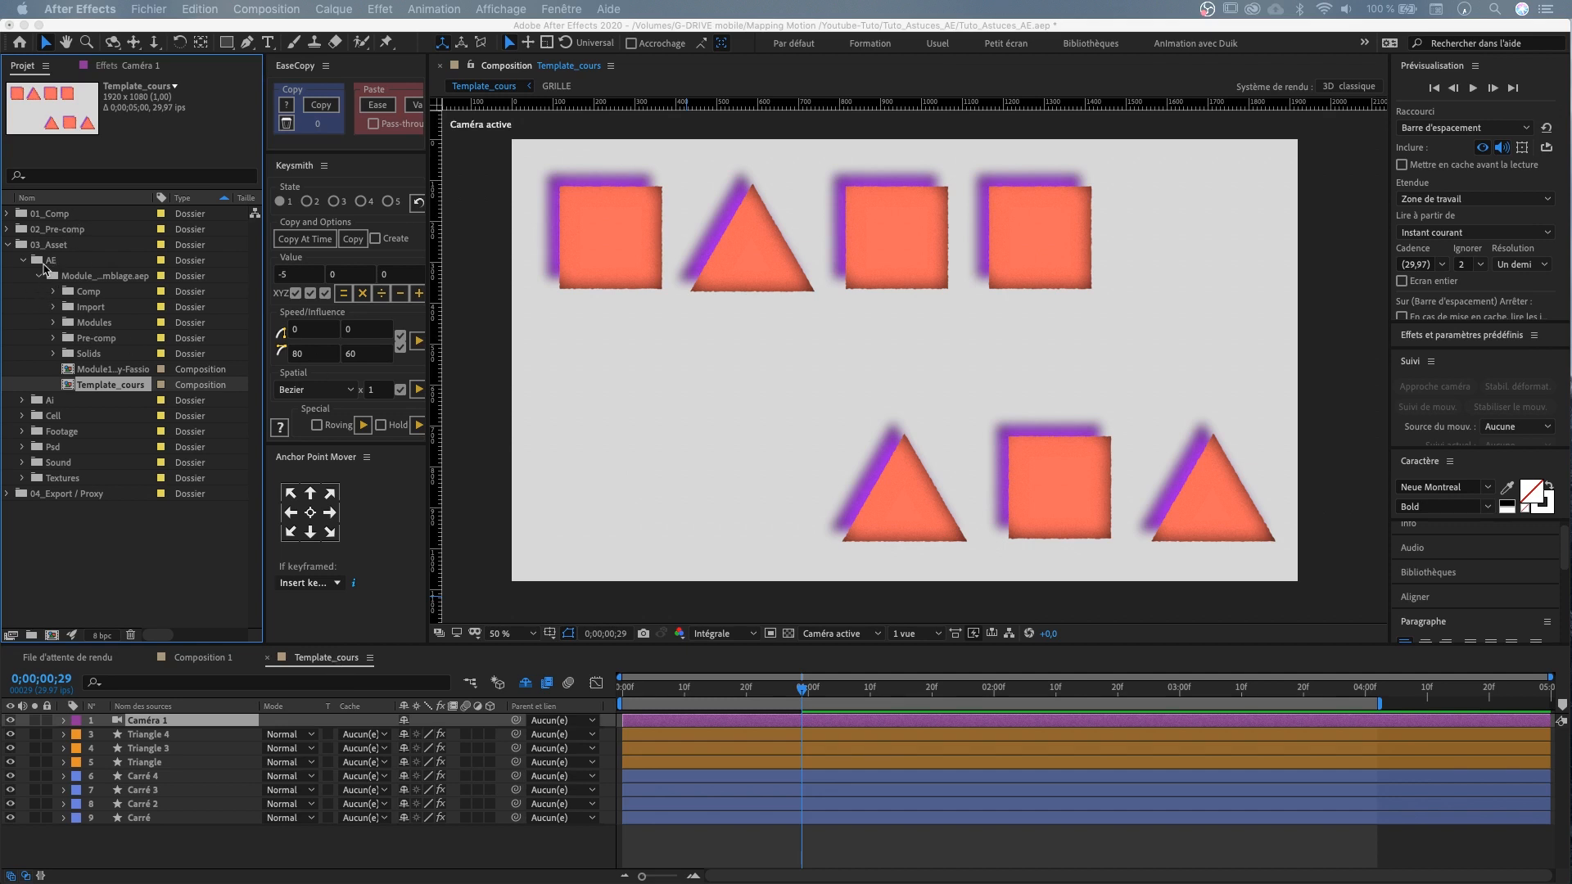
{"action": "left_click", "coordinate": [18, 260]}
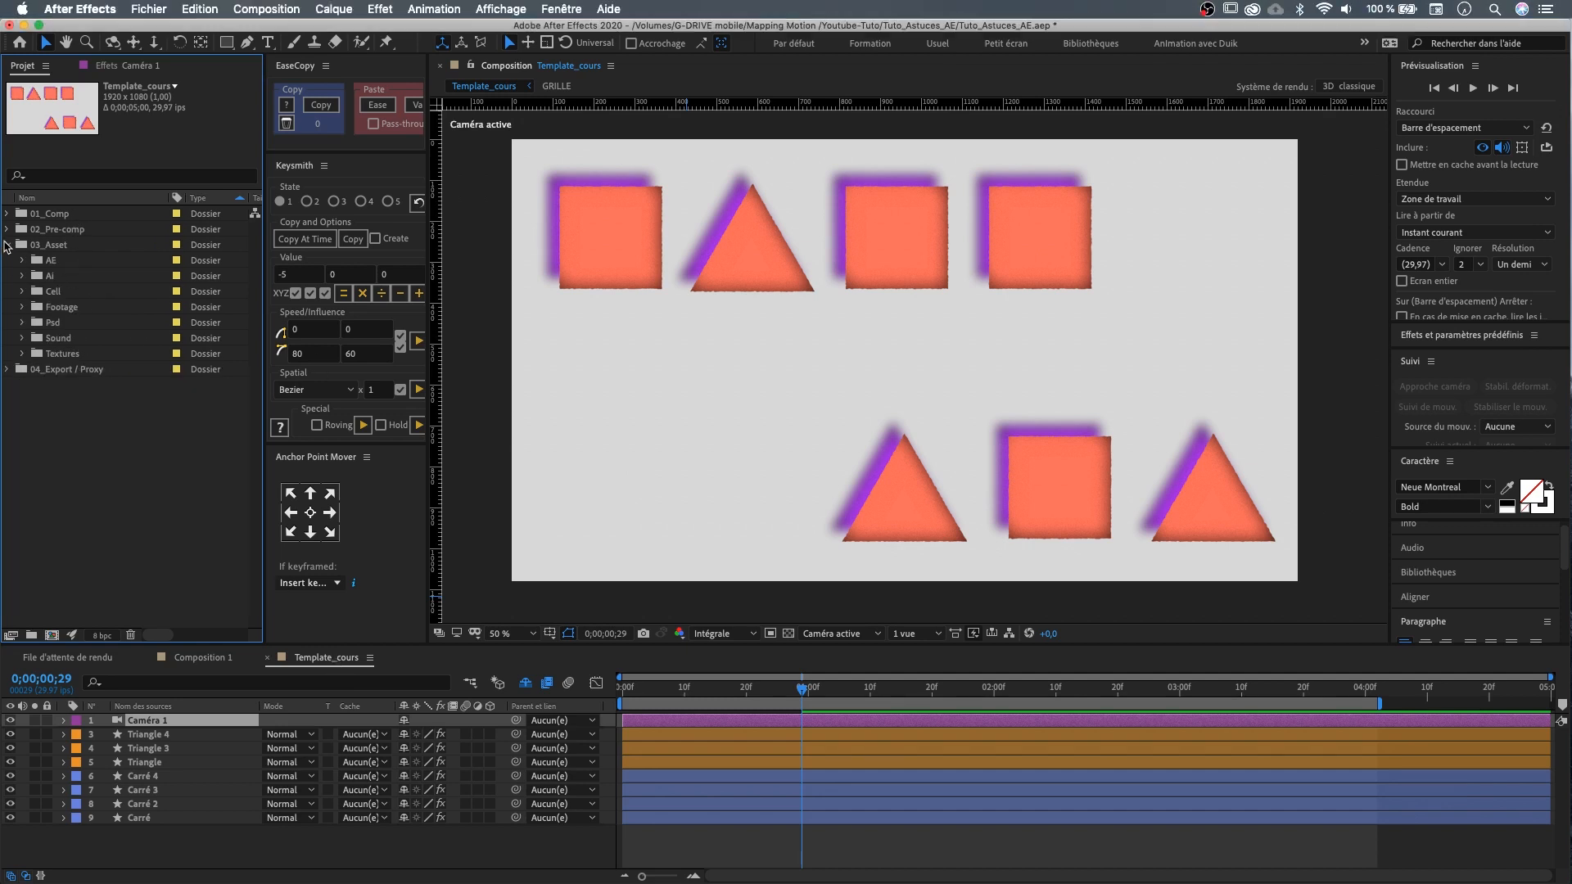
{"action": "left_click", "coordinate": [7, 245]}
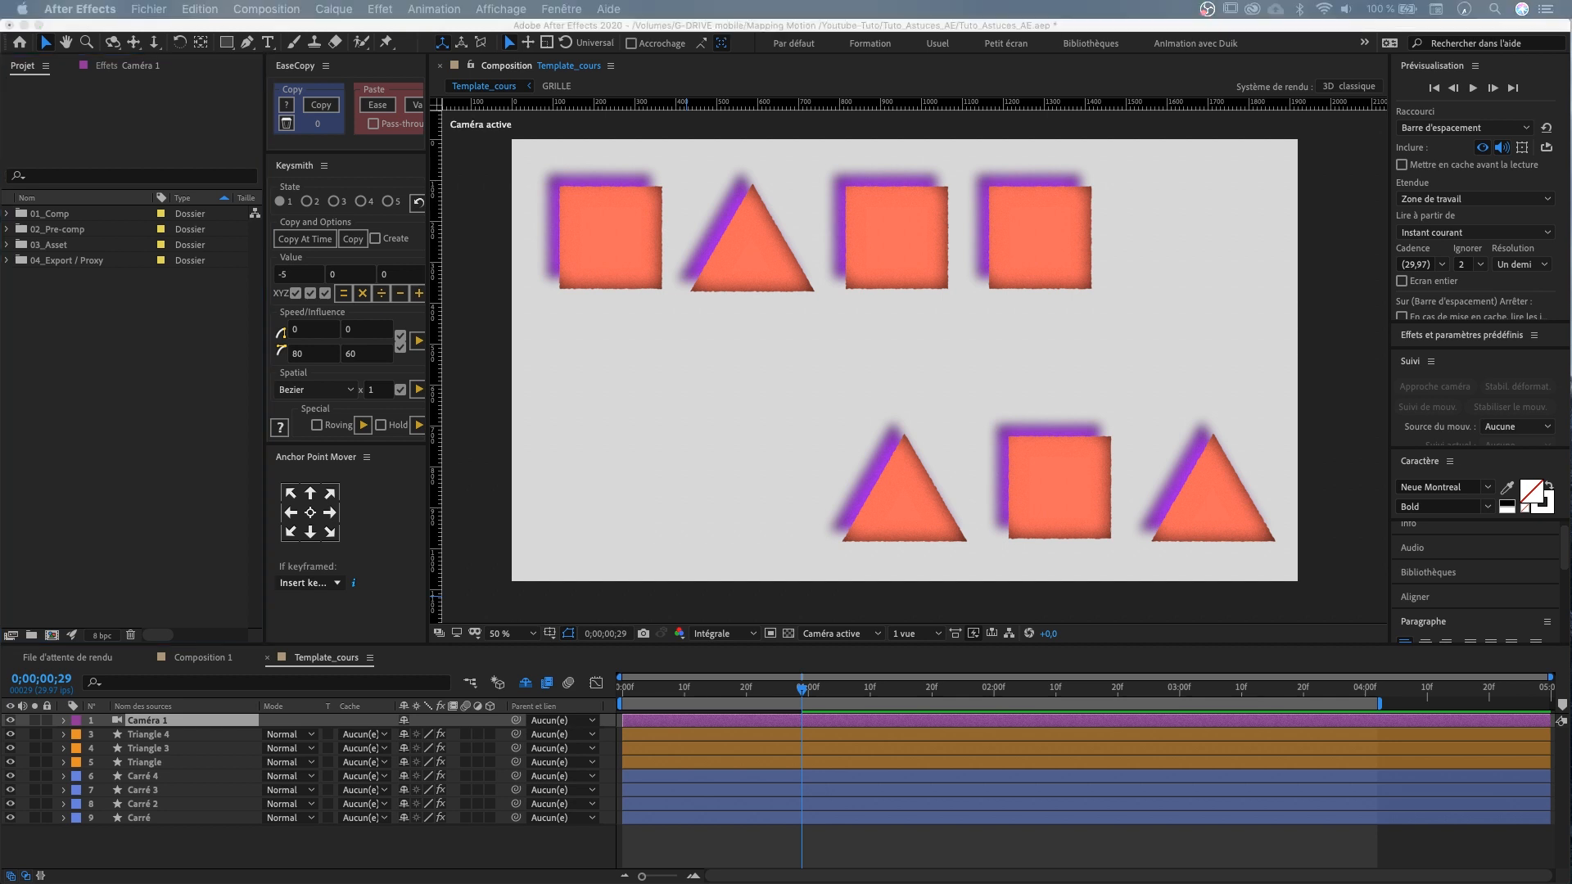
- Import the photo GIF and Logo_BLOG_Mapping-Motion-1.gif into the Template_cours composition, placing the photo on its left half and the logo on its right
{"action": "left_click_drag", "start_coordinate": [0, 409], "coordinate": [944, 364]}
{"action": "left_click_drag", "start_coordinate": [0, 408], "coordinate": [607, 298]}
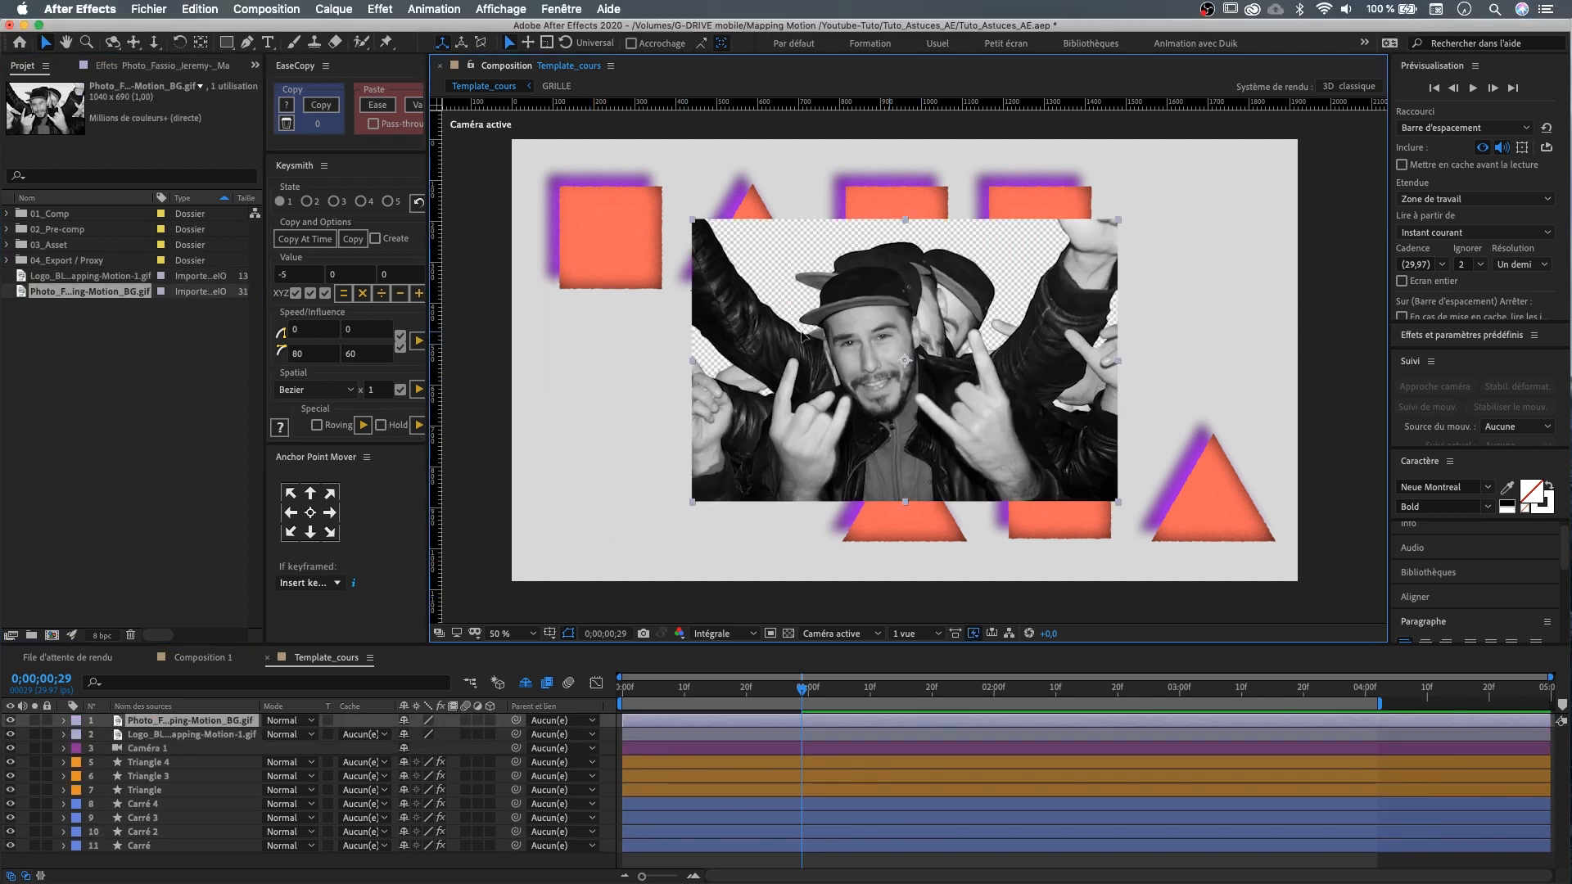
{"action": "left_click_drag", "start_coordinate": [878, 336], "coordinate": [525, 374]}
{"action": "left_click_drag", "start_coordinate": [928, 316], "coordinate": [1118, 288]}
{"action": "left_click_drag", "start_coordinate": [722, 319], "coordinate": [908, 259]}
{"action": "left_click_drag", "start_coordinate": [1089, 298], "coordinate": [1146, 299]}
- Reveal the logo layer's source footage in the project
{"action": "right_click", "coordinate": [1146, 299]}
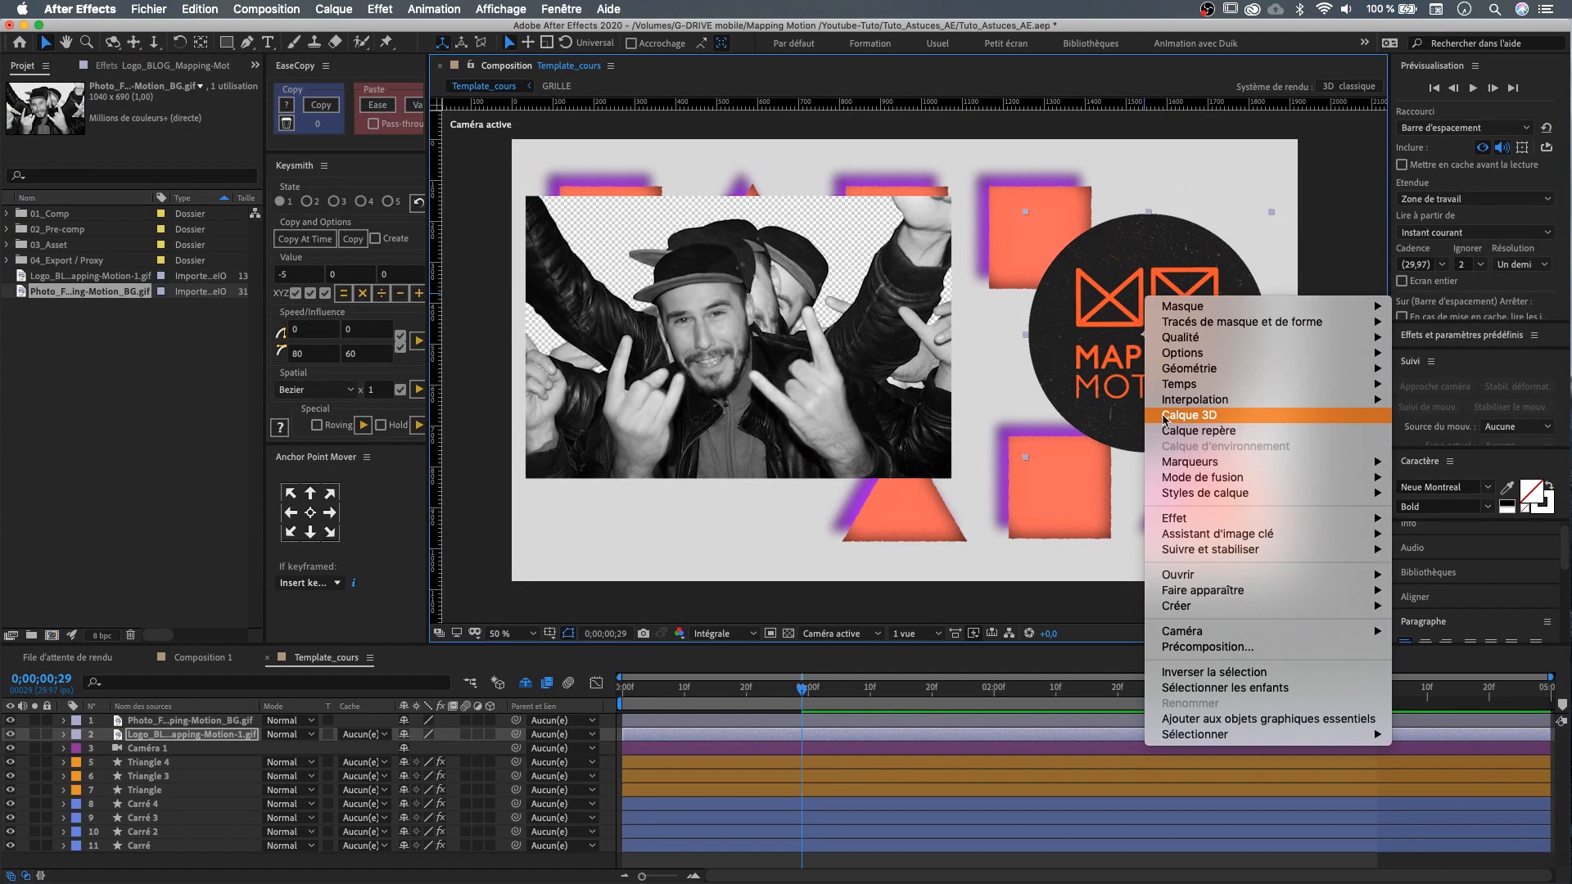
{"action": "mouse_move", "coordinate": [1185, 591]}
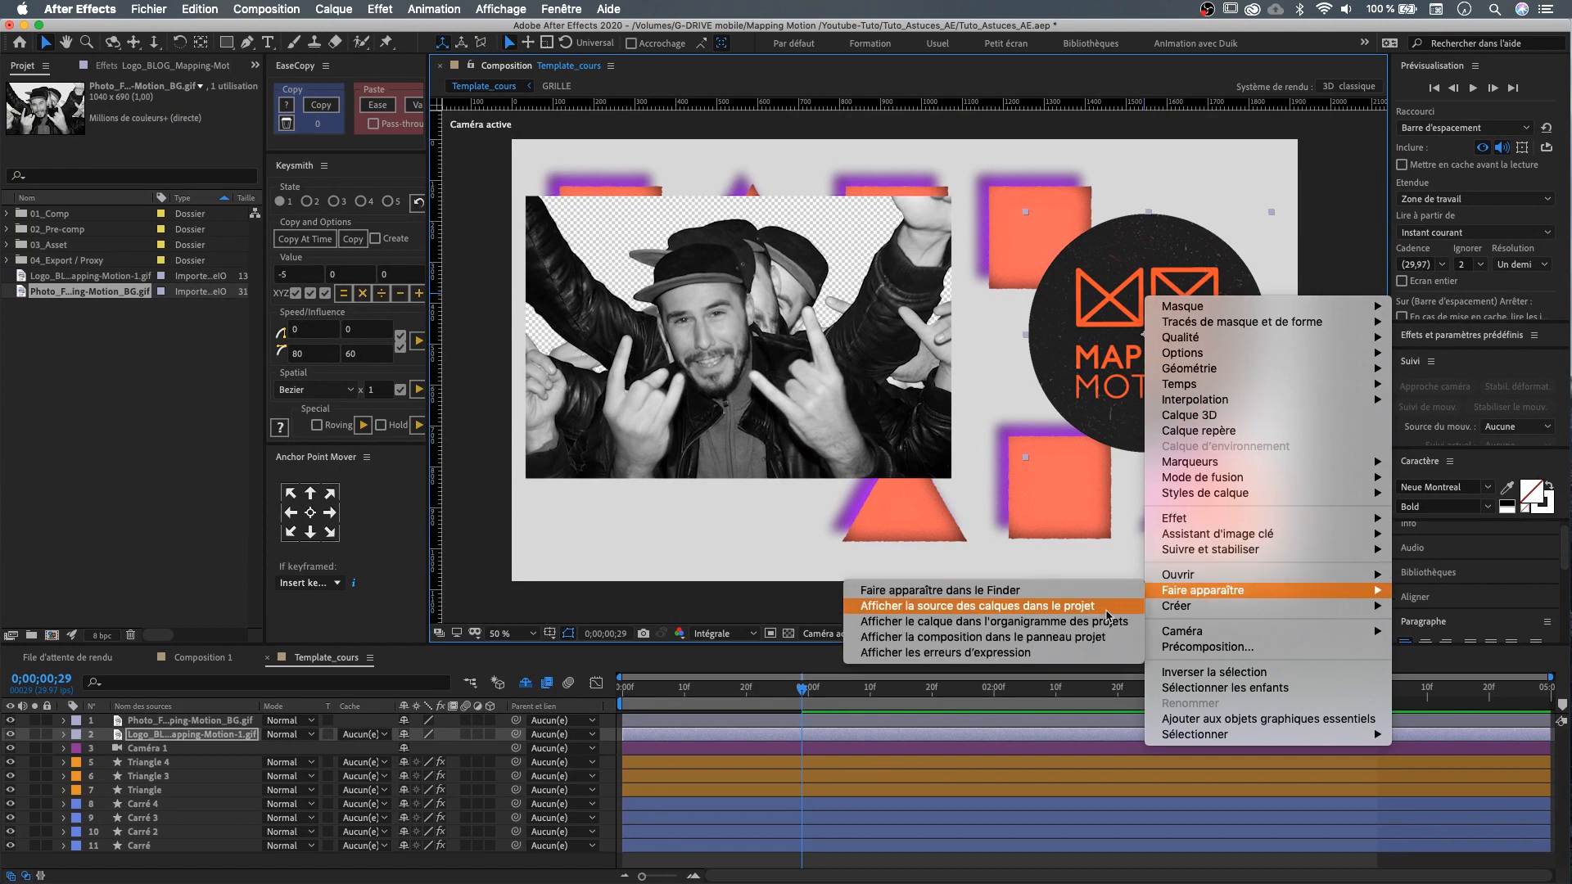
{"action": "left_click", "coordinate": [1107, 611]}
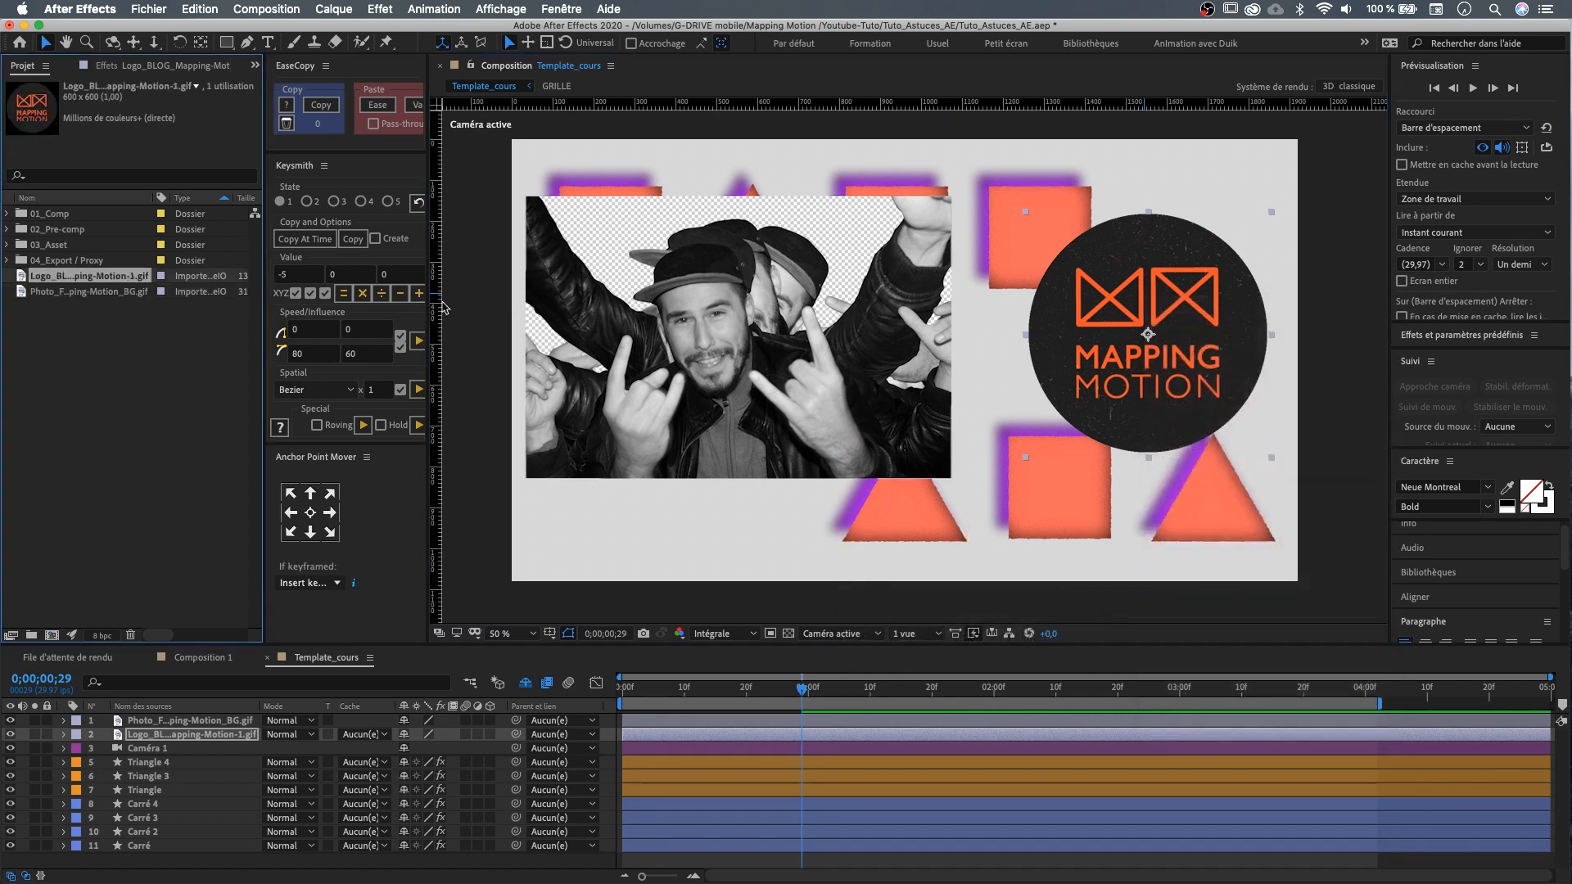
- Reveal the logo layer's source file in the Finder, and dismiss the Finder window
{"action": "right_click", "coordinate": [1168, 337]}
{"action": "mouse_move", "coordinate": [1239, 536]}
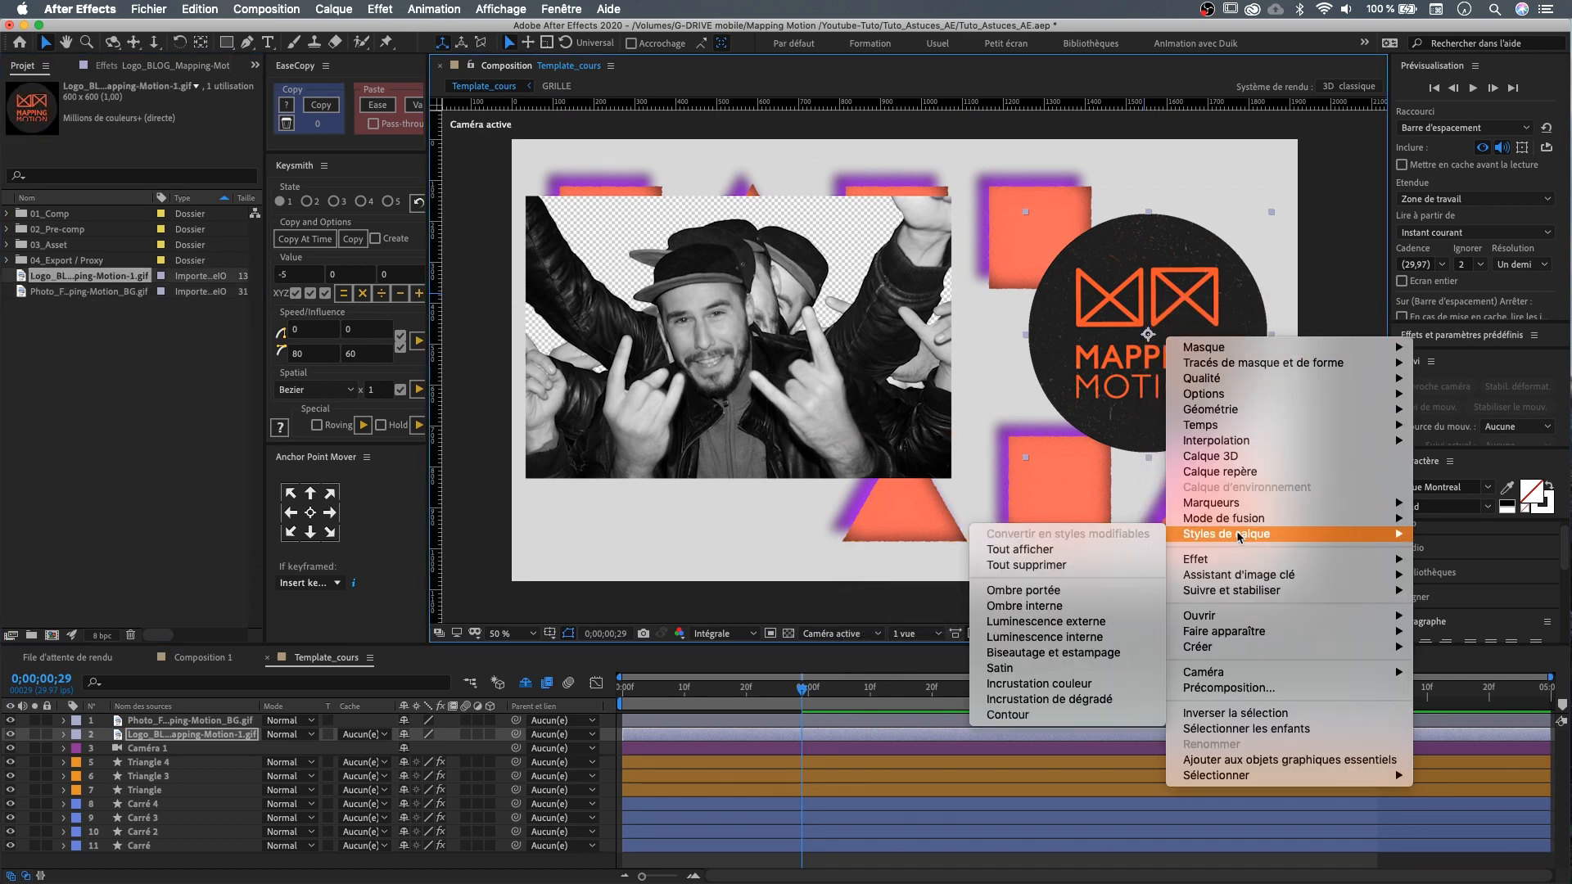
{"action": "mouse_move", "coordinate": [1234, 632]}
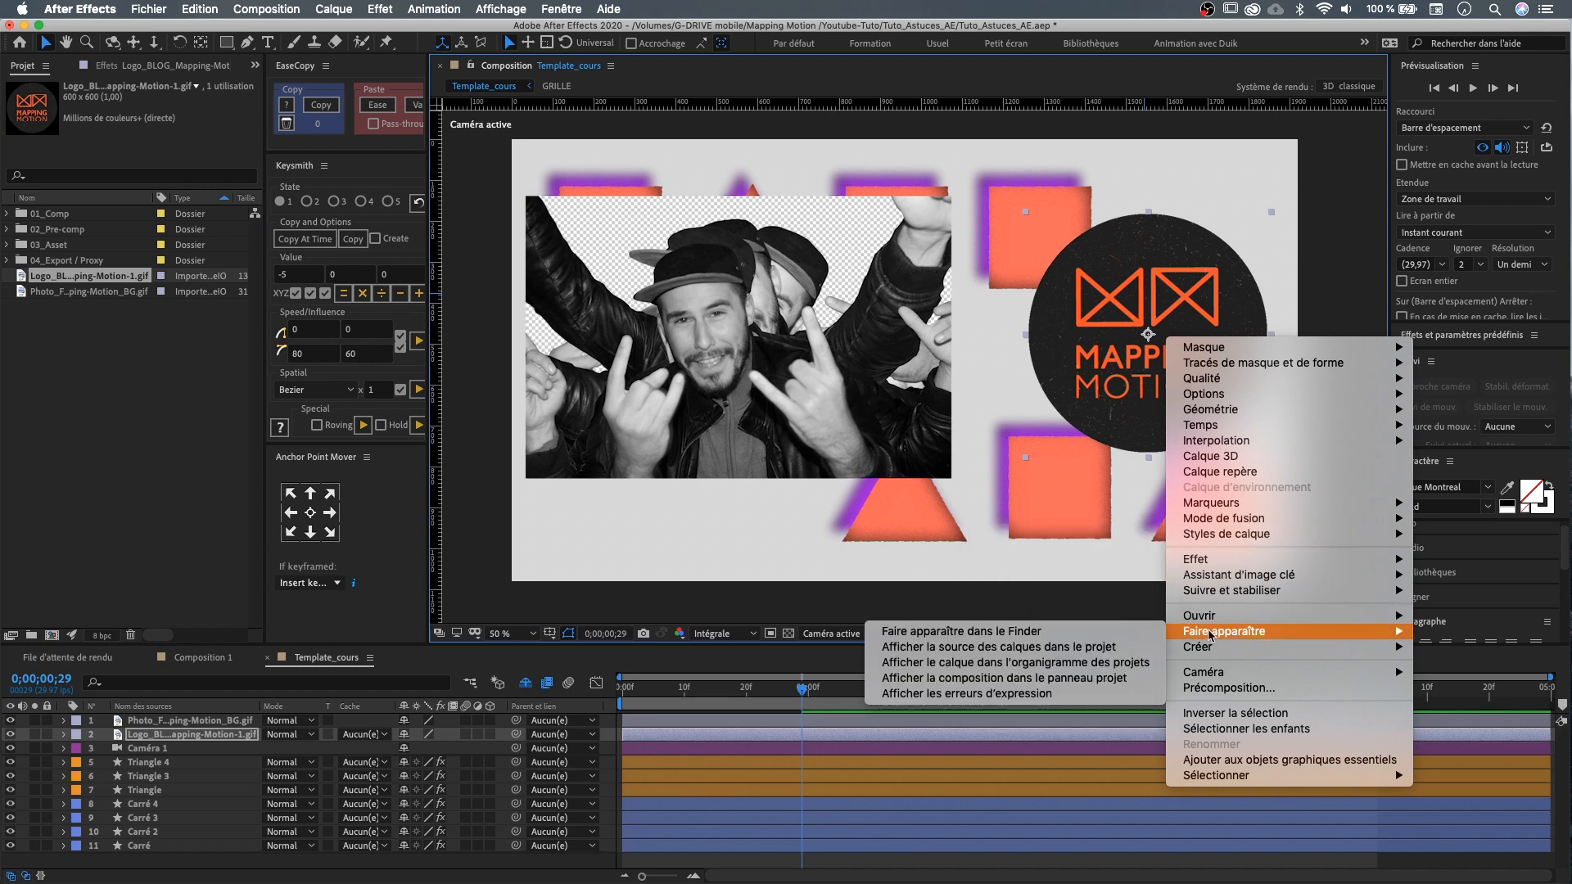
{"action": "left_click", "coordinate": [1071, 637]}
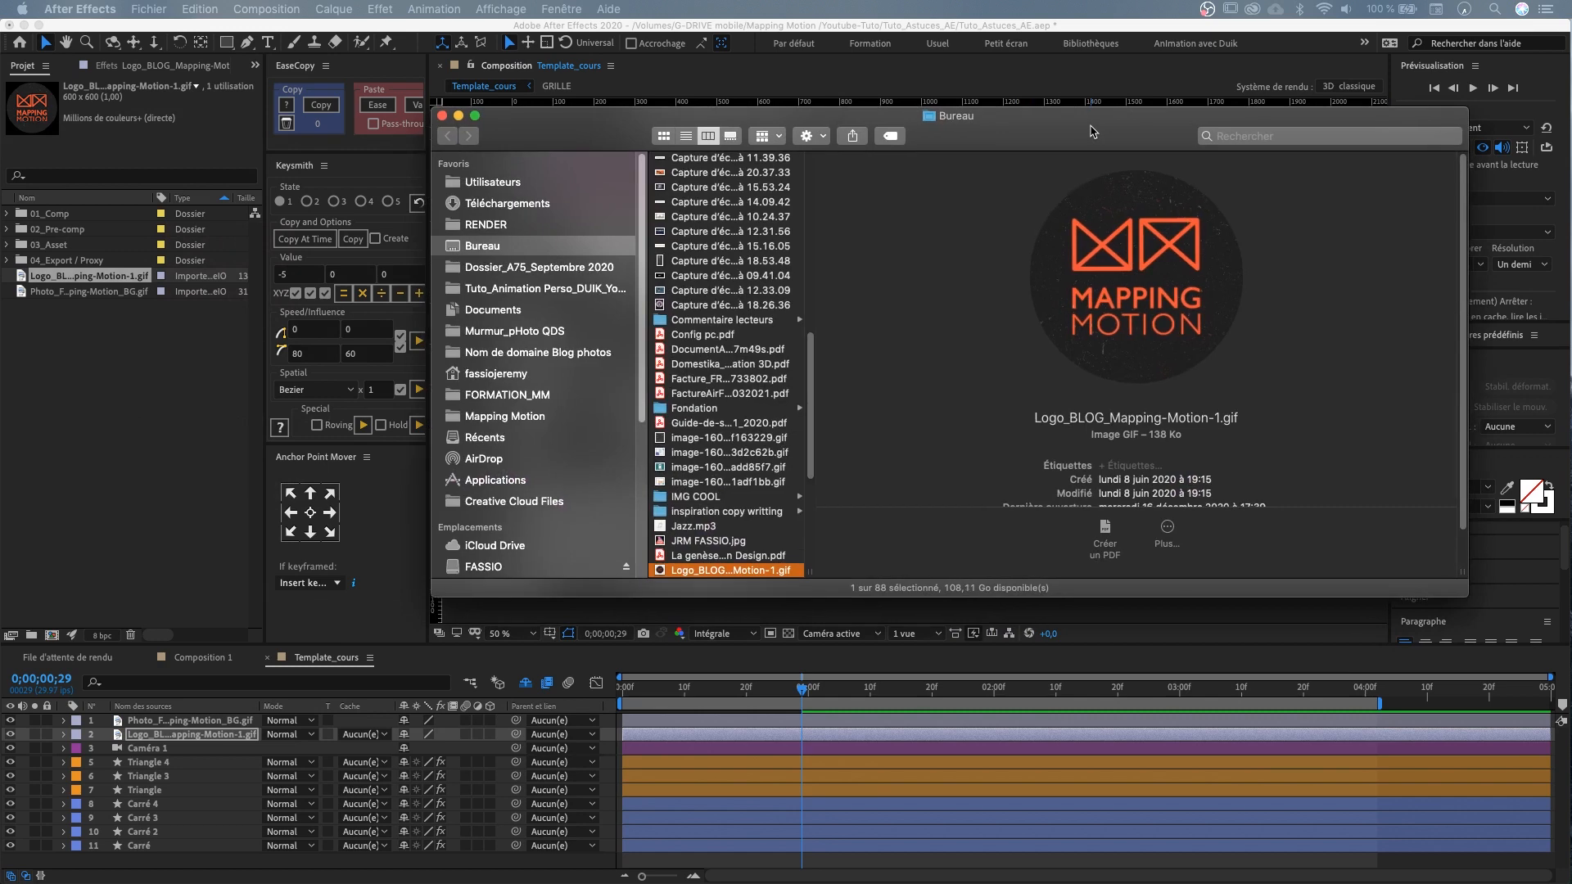
{"action": "left_click_drag", "start_coordinate": [1091, 127], "coordinate": [0, 10]}
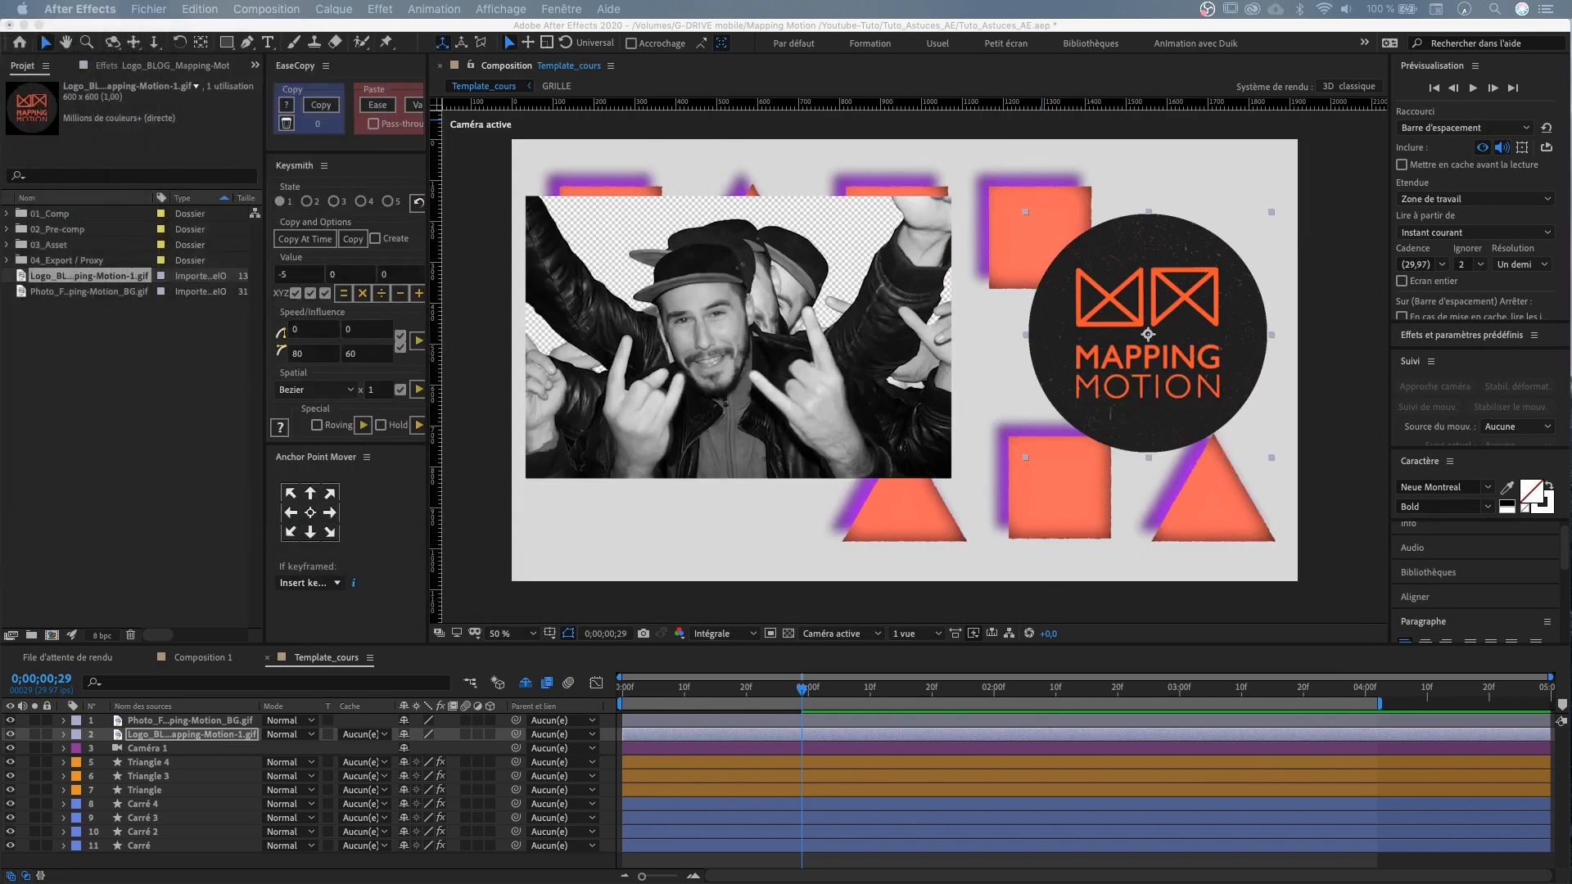
- Delete the photo and logo layers from the Template_cours composition
{"action": "left_click", "coordinate": [798, 376]}
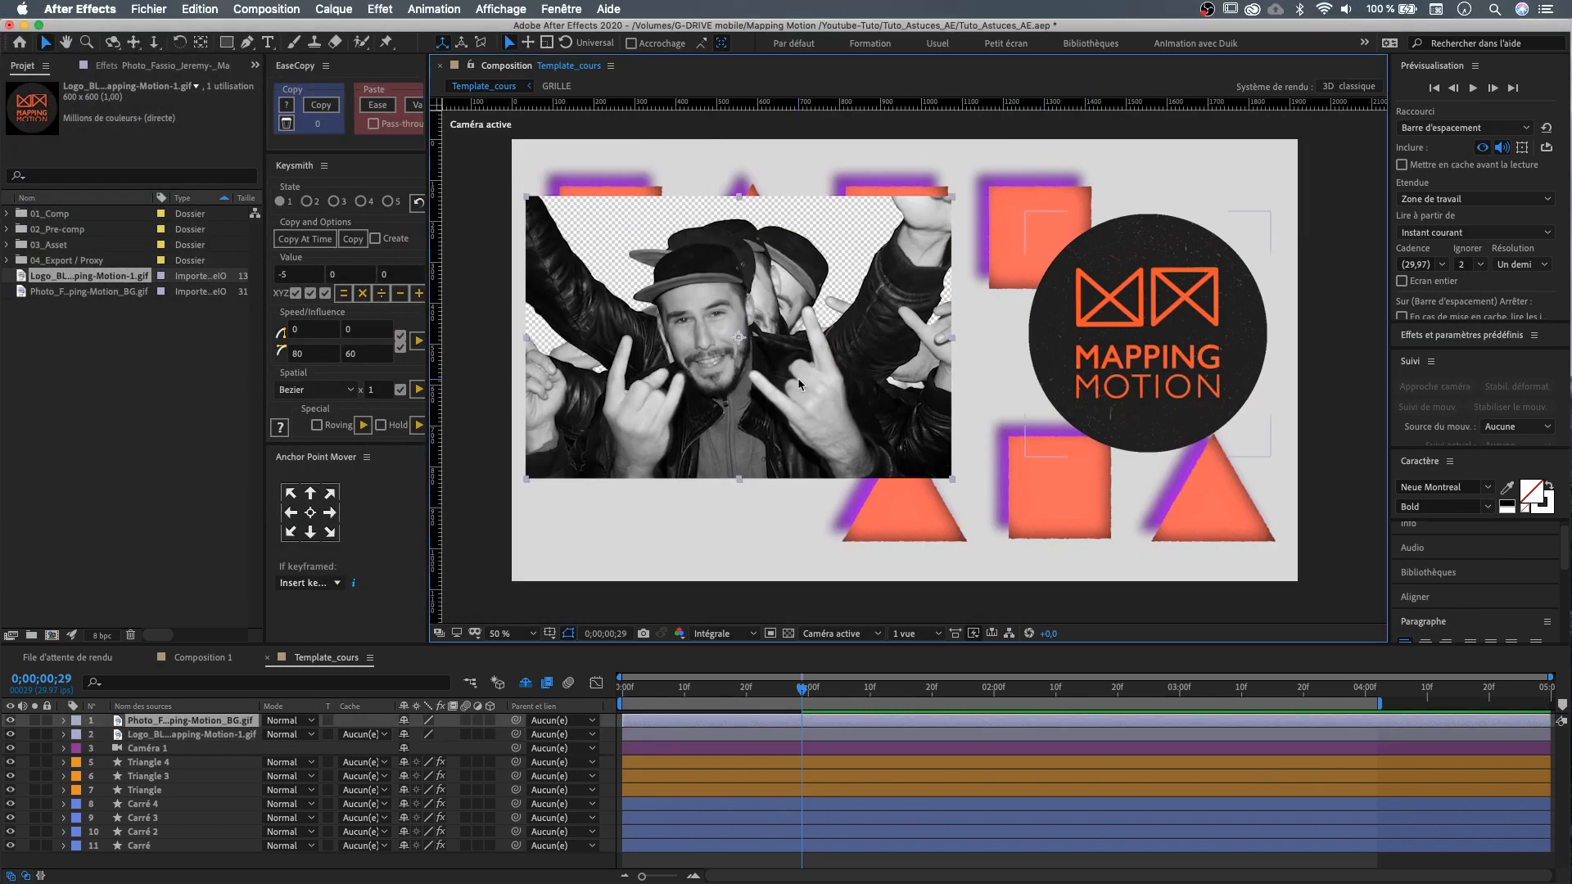
{"action": "key", "text": "Delete"}
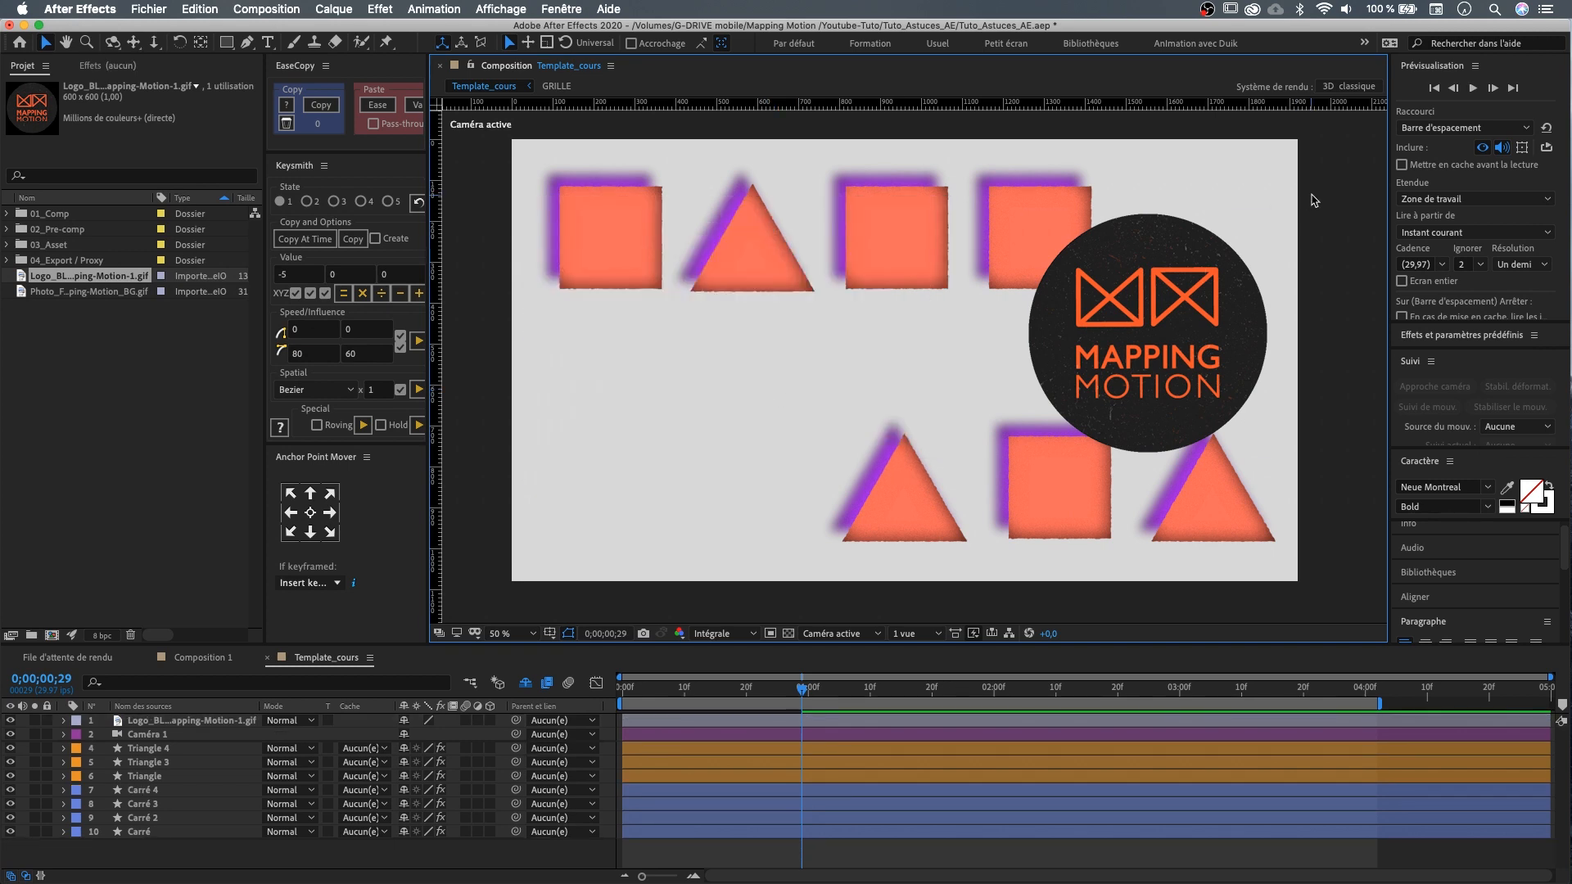
{"action": "left_click", "coordinate": [1133, 327]}
{"action": "key", "text": "Delete"}
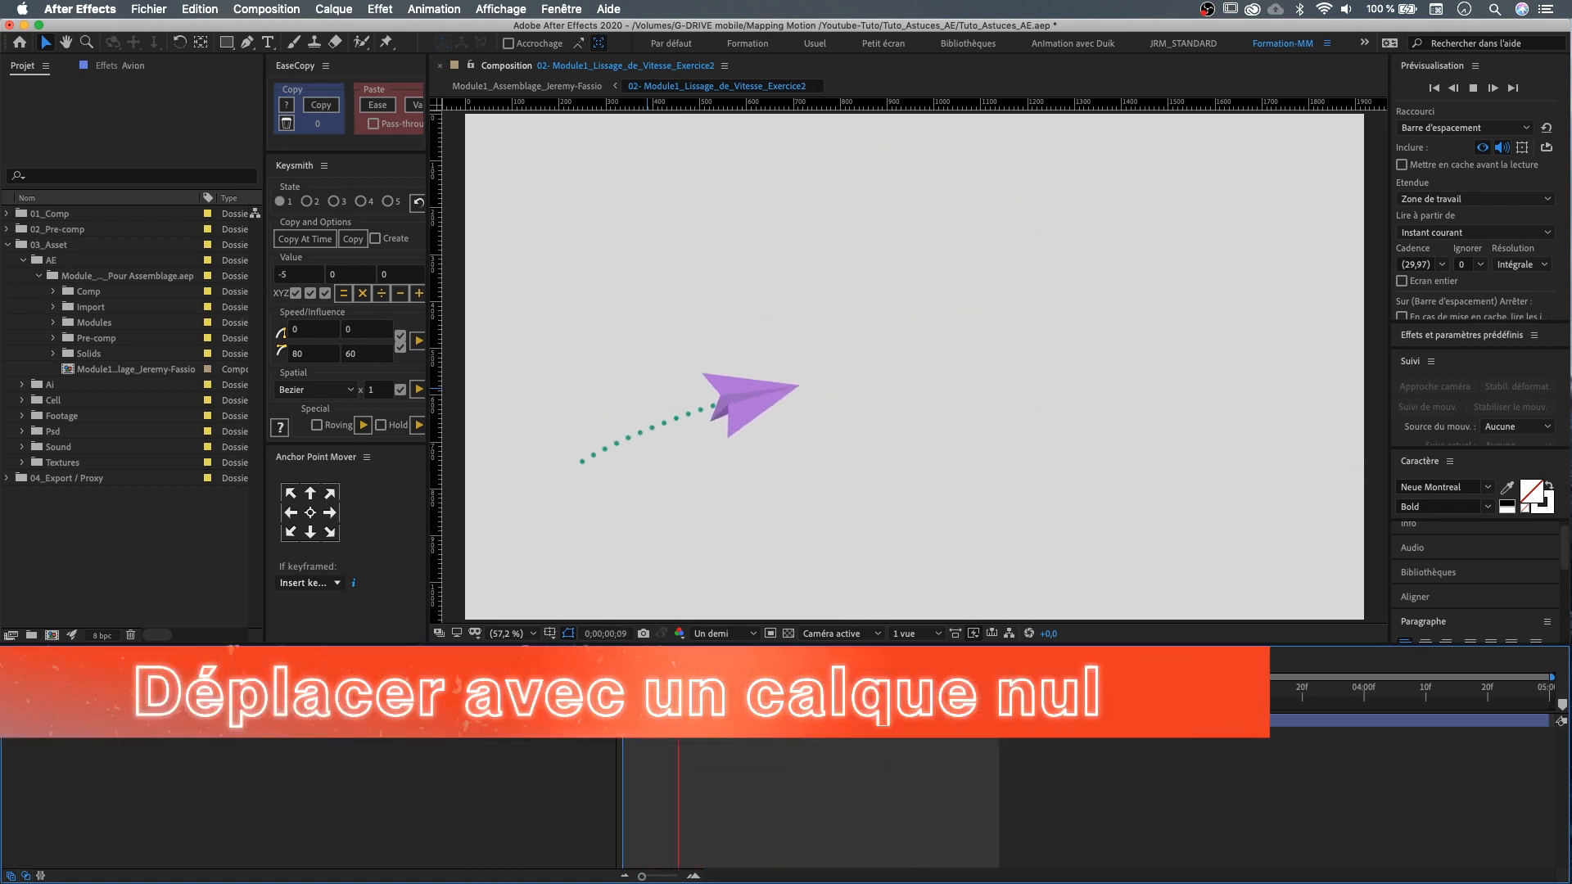
- Play the Avion animation from the start, and reveal the layer's Position keyframes
{"action": "left_click", "coordinate": [620, 690]}
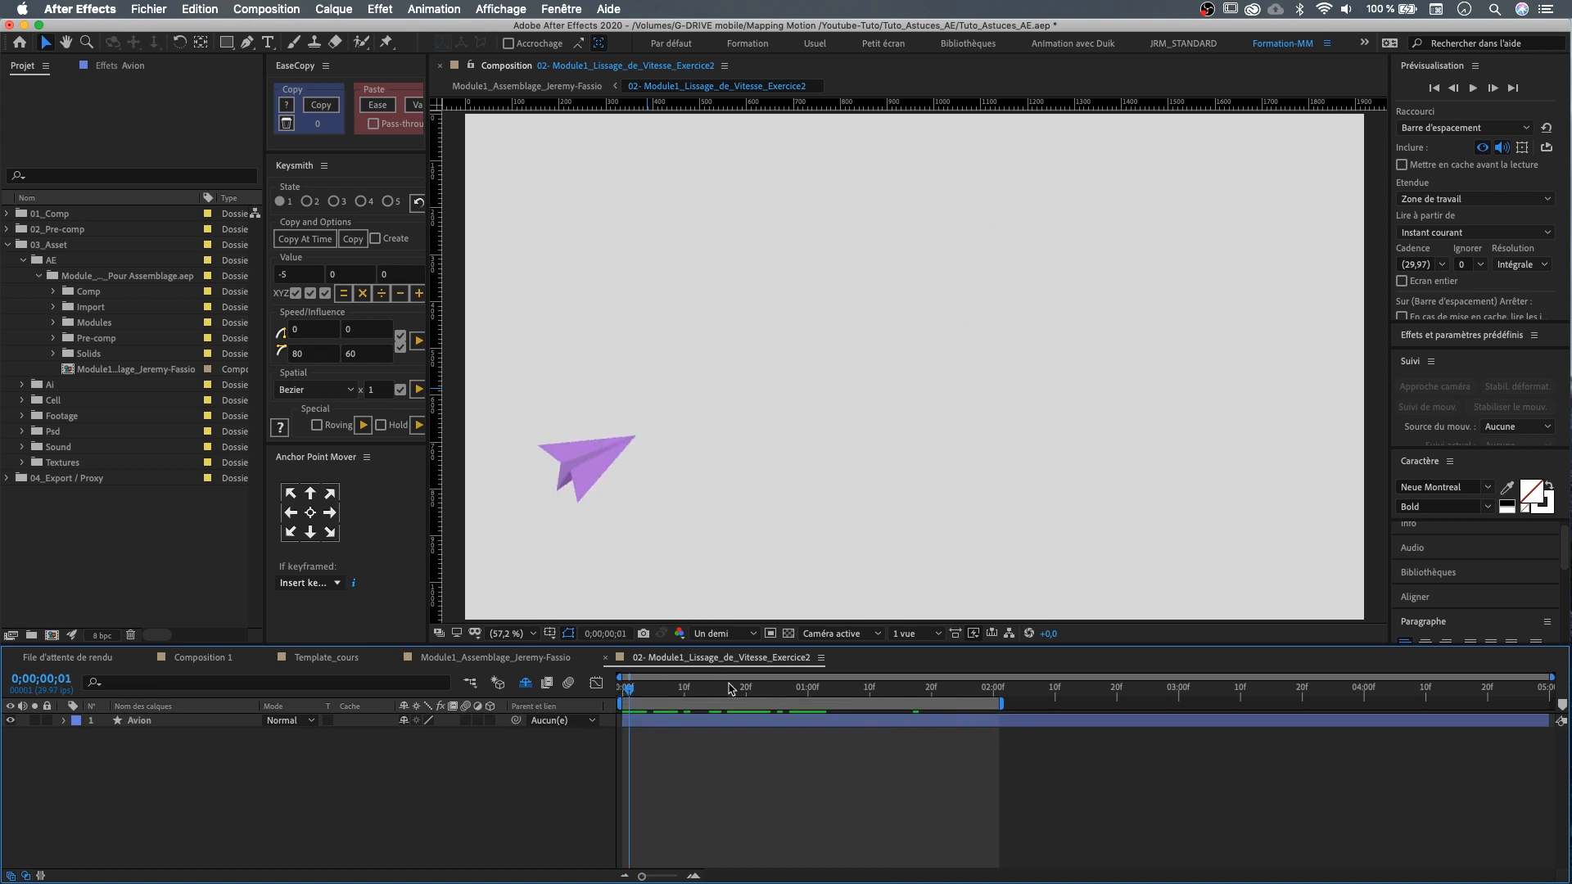
{"action": "key", "text": "space"}
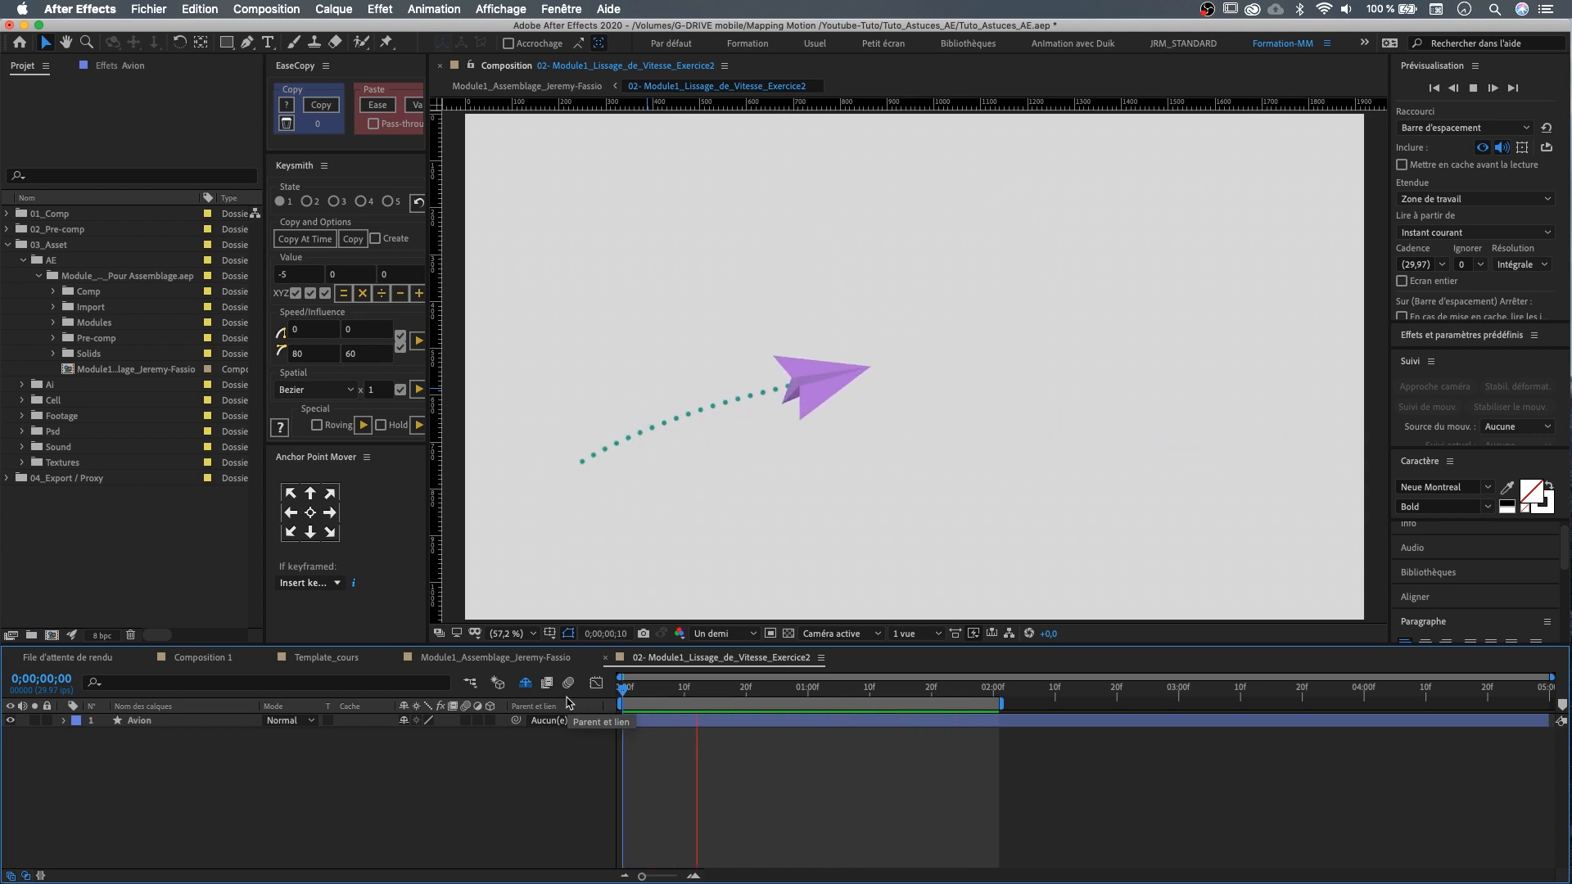
{"action": "key", "text": "space"}
{"action": "left_click", "coordinate": [713, 726]}
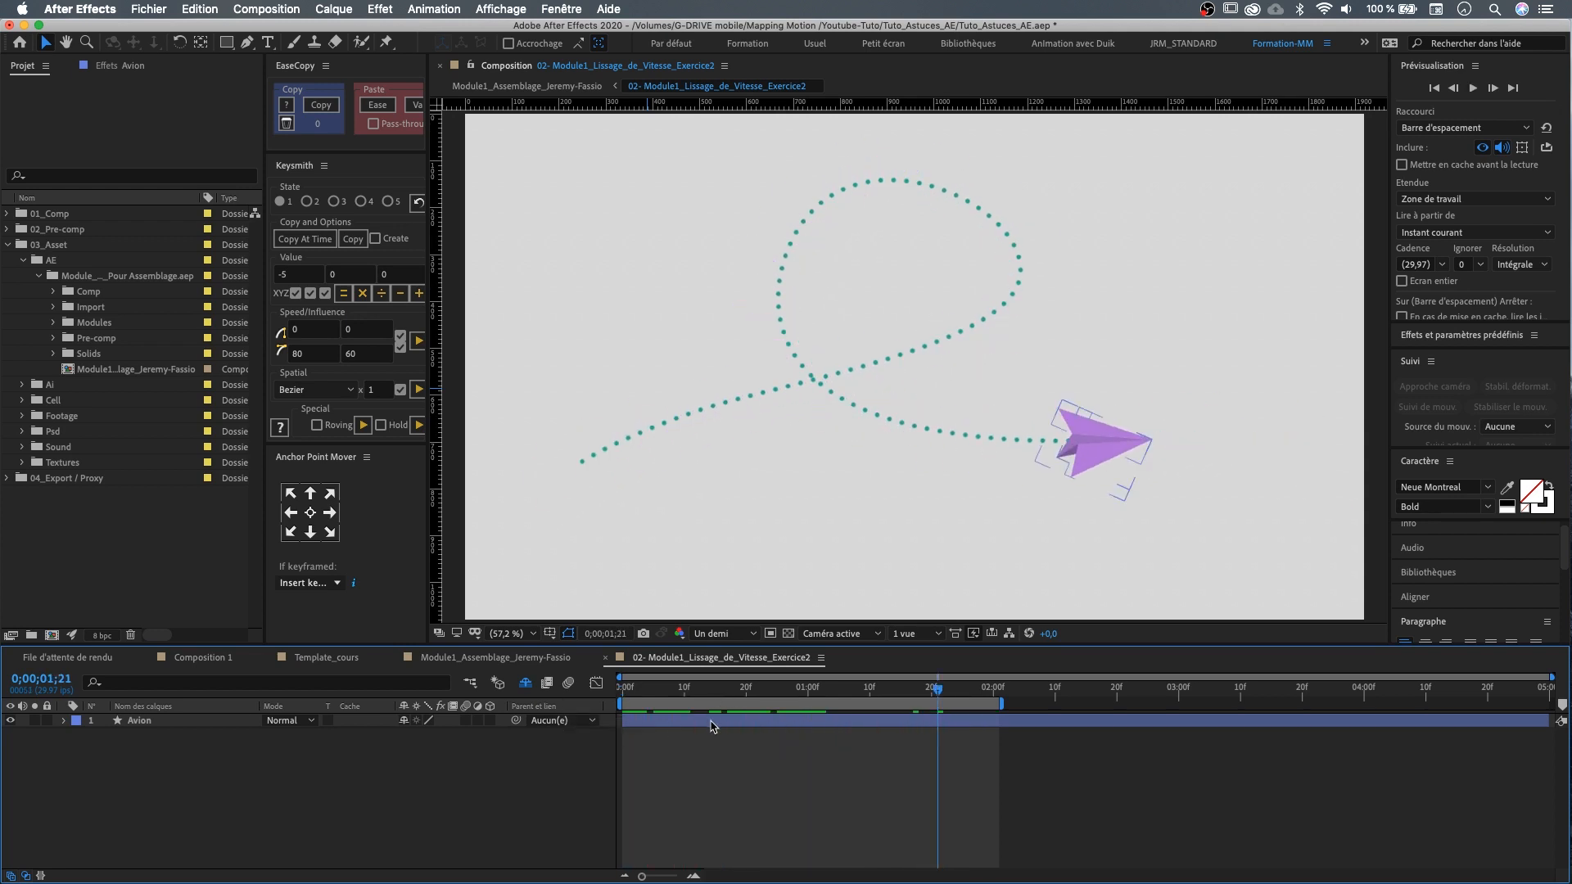
{"action": "key", "text": "p"}
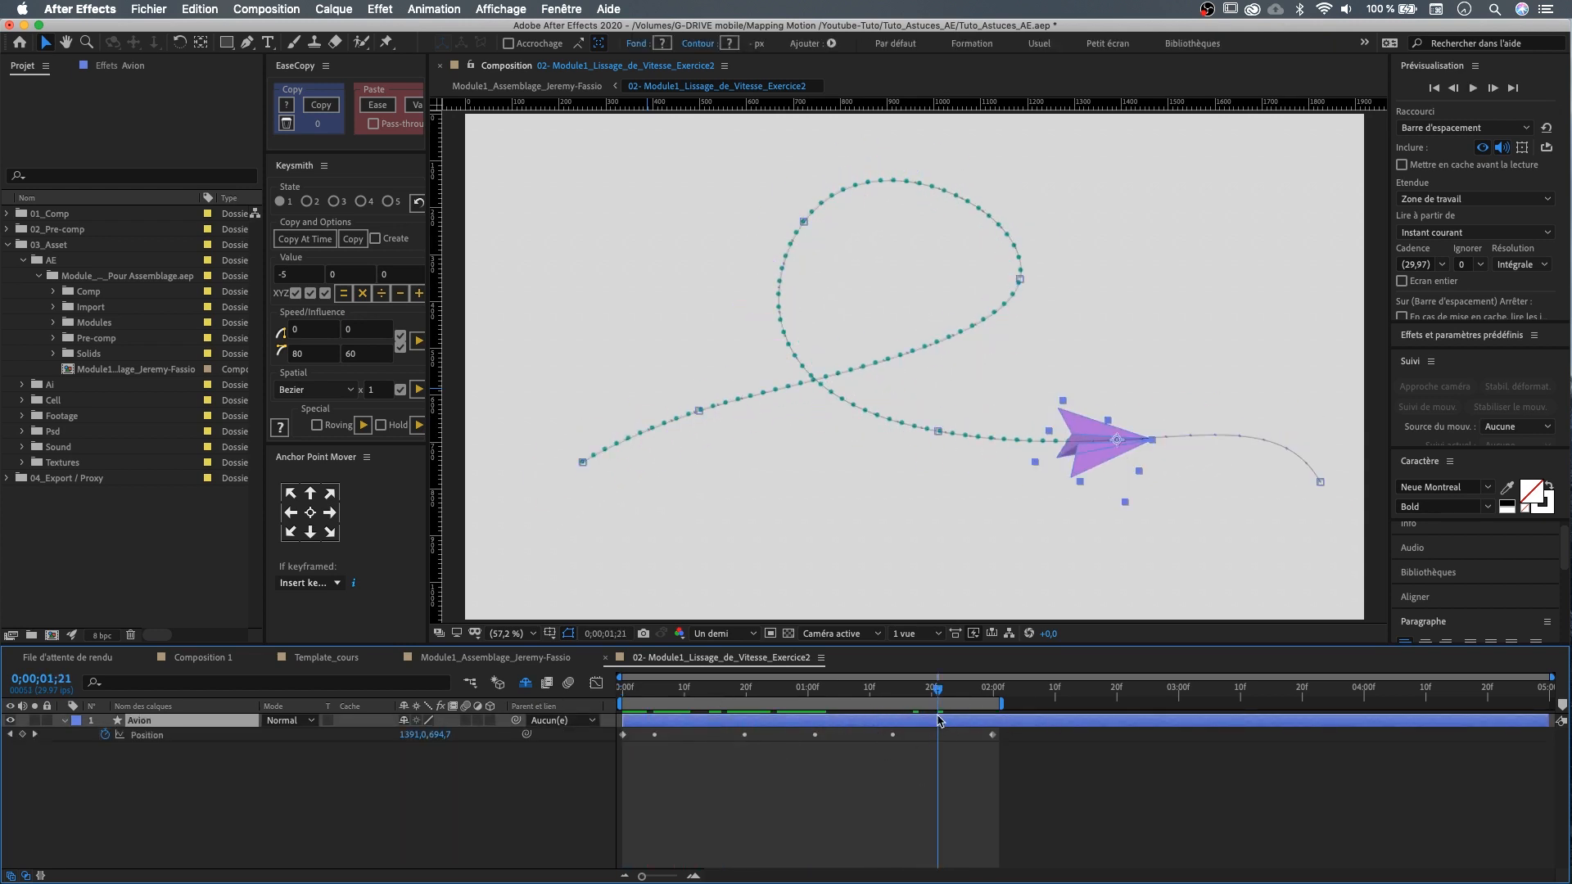
- Create a null object layer in the paper plane composition and parent the Avion layer to it
{"action": "right_click", "coordinate": [710, 783]}
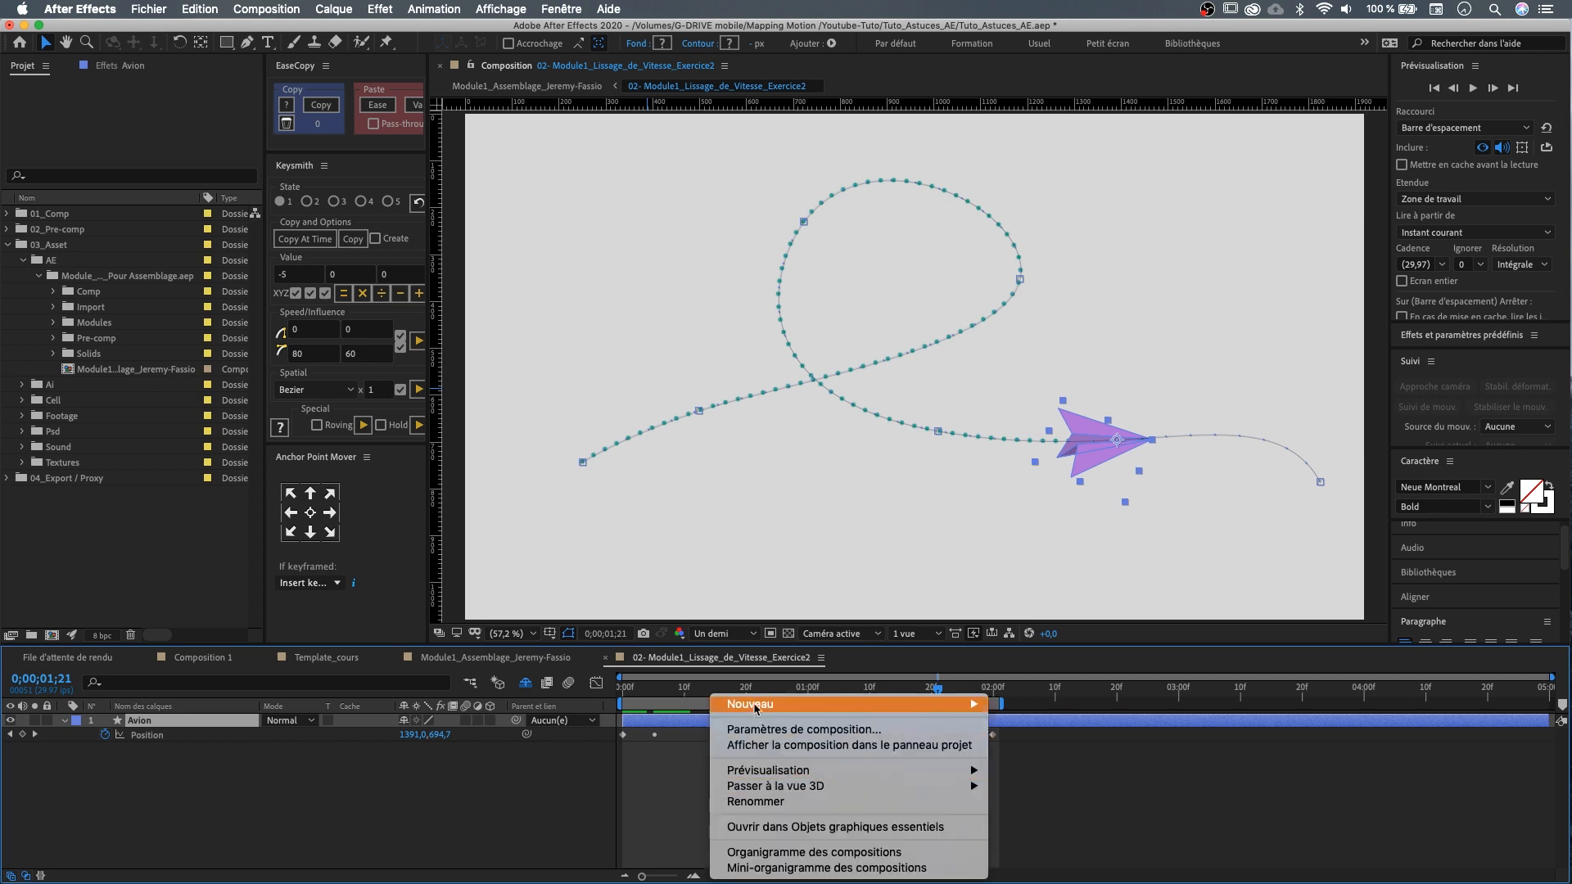
{"action": "mouse_move", "coordinate": [754, 702]}
{"action": "left_click", "coordinate": [1064, 790]}
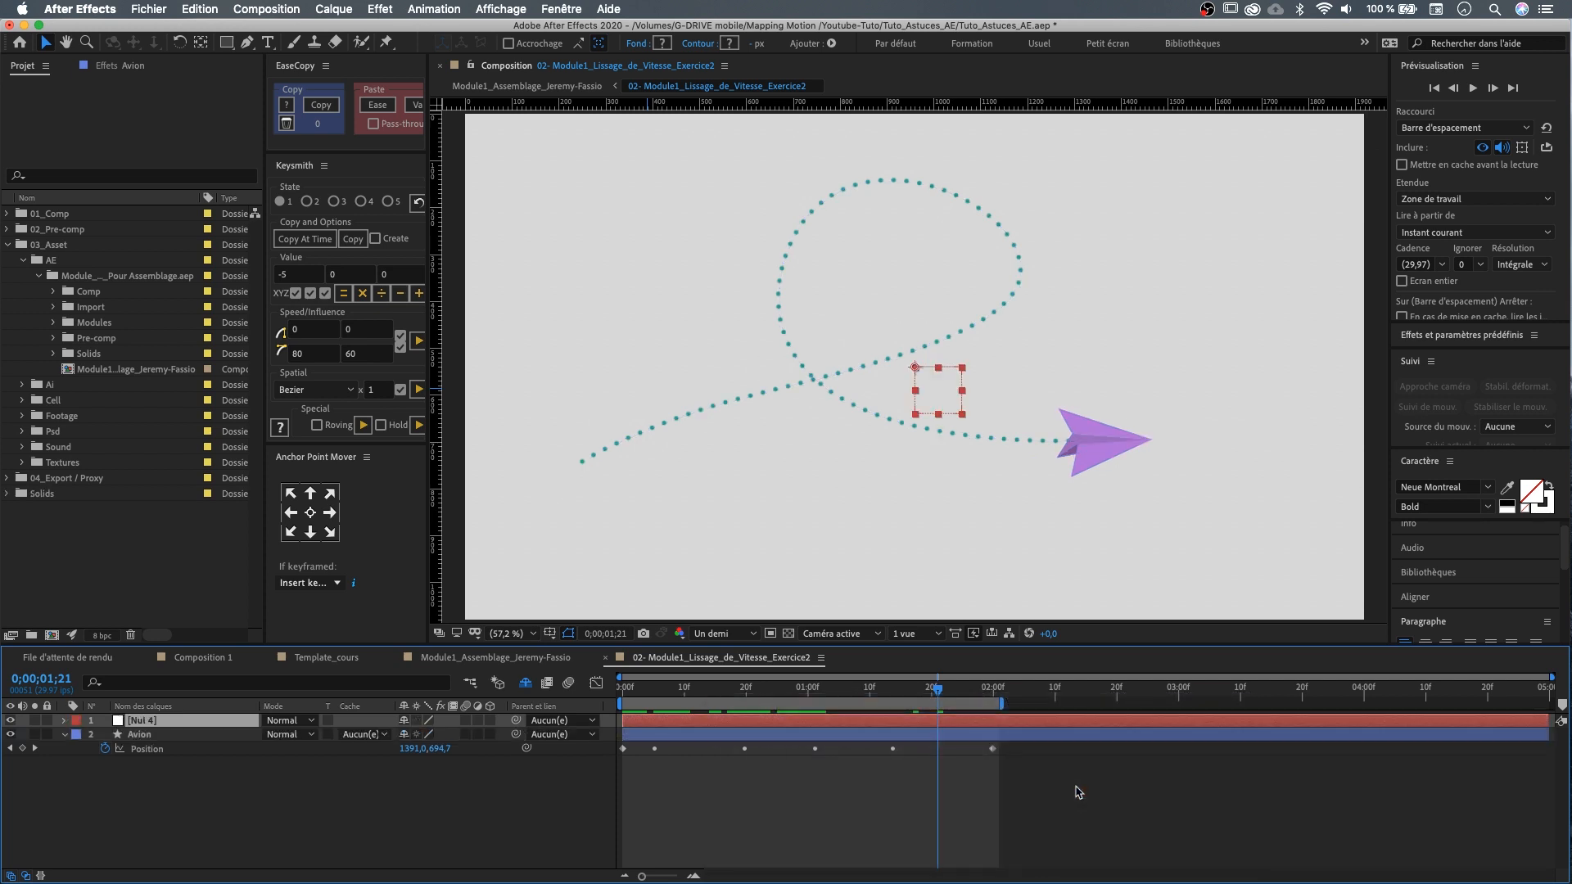
{"action": "left_click", "coordinate": [188, 734]}
{"action": "left_click", "coordinate": [525, 743]}
{"action": "left_click", "coordinate": [516, 734]}
- Reveal the null layer's Position property and move the null upward to 960, 144
{"action": "left_click_drag", "start_coordinate": [179, 709], "coordinate": [169, 722]}
{"action": "left_click", "coordinate": [169, 721]}
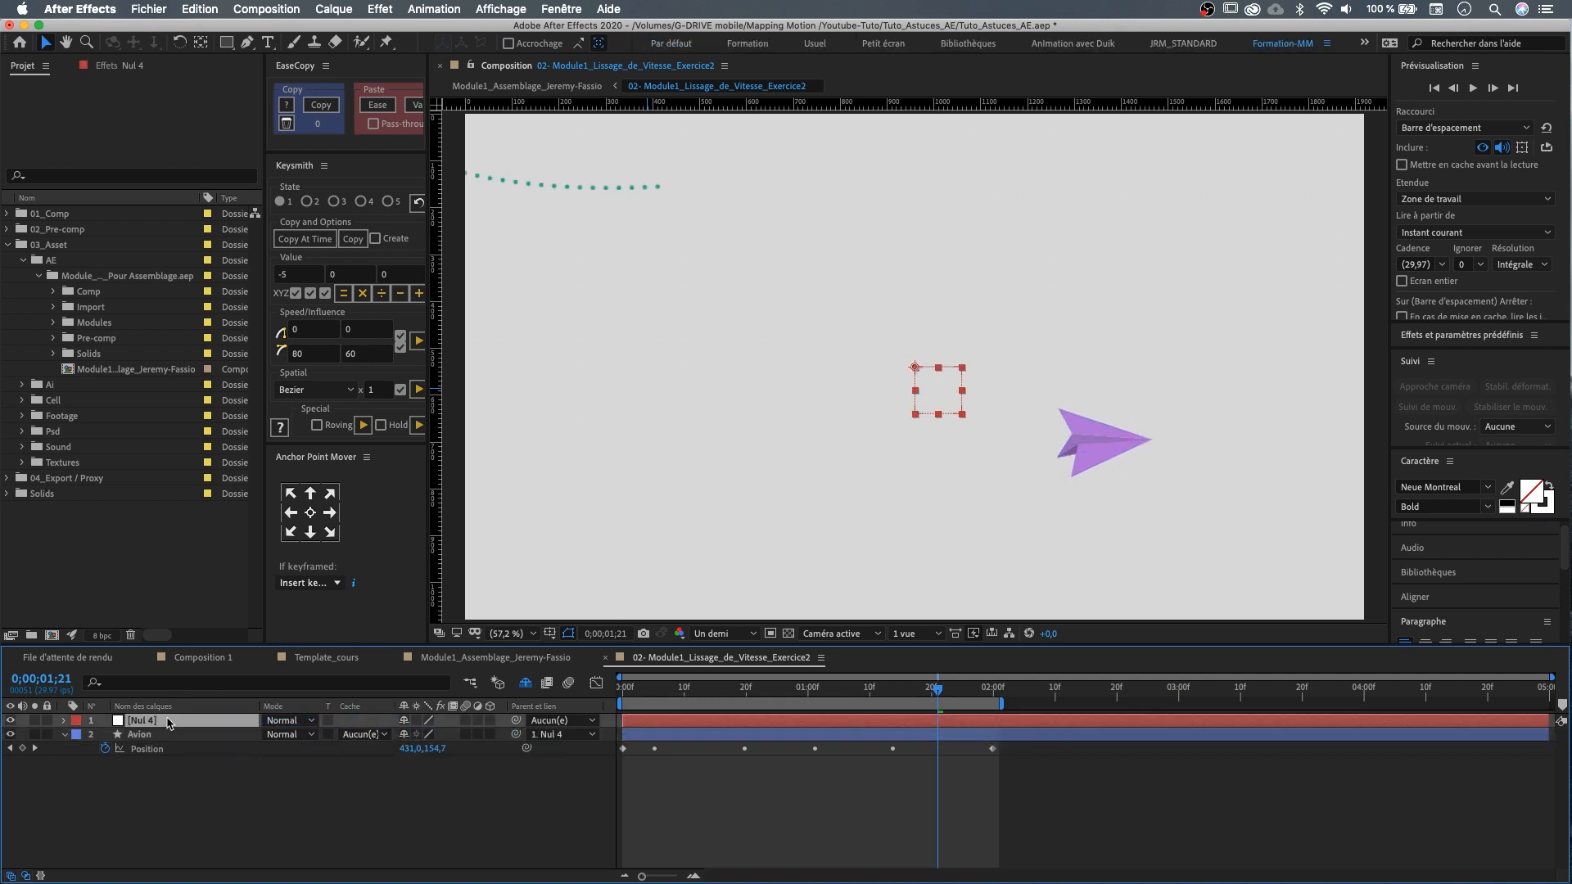
{"action": "key", "text": "p"}
{"action": "left_click_drag", "start_coordinate": [436, 736], "coordinate": [164, 733]}
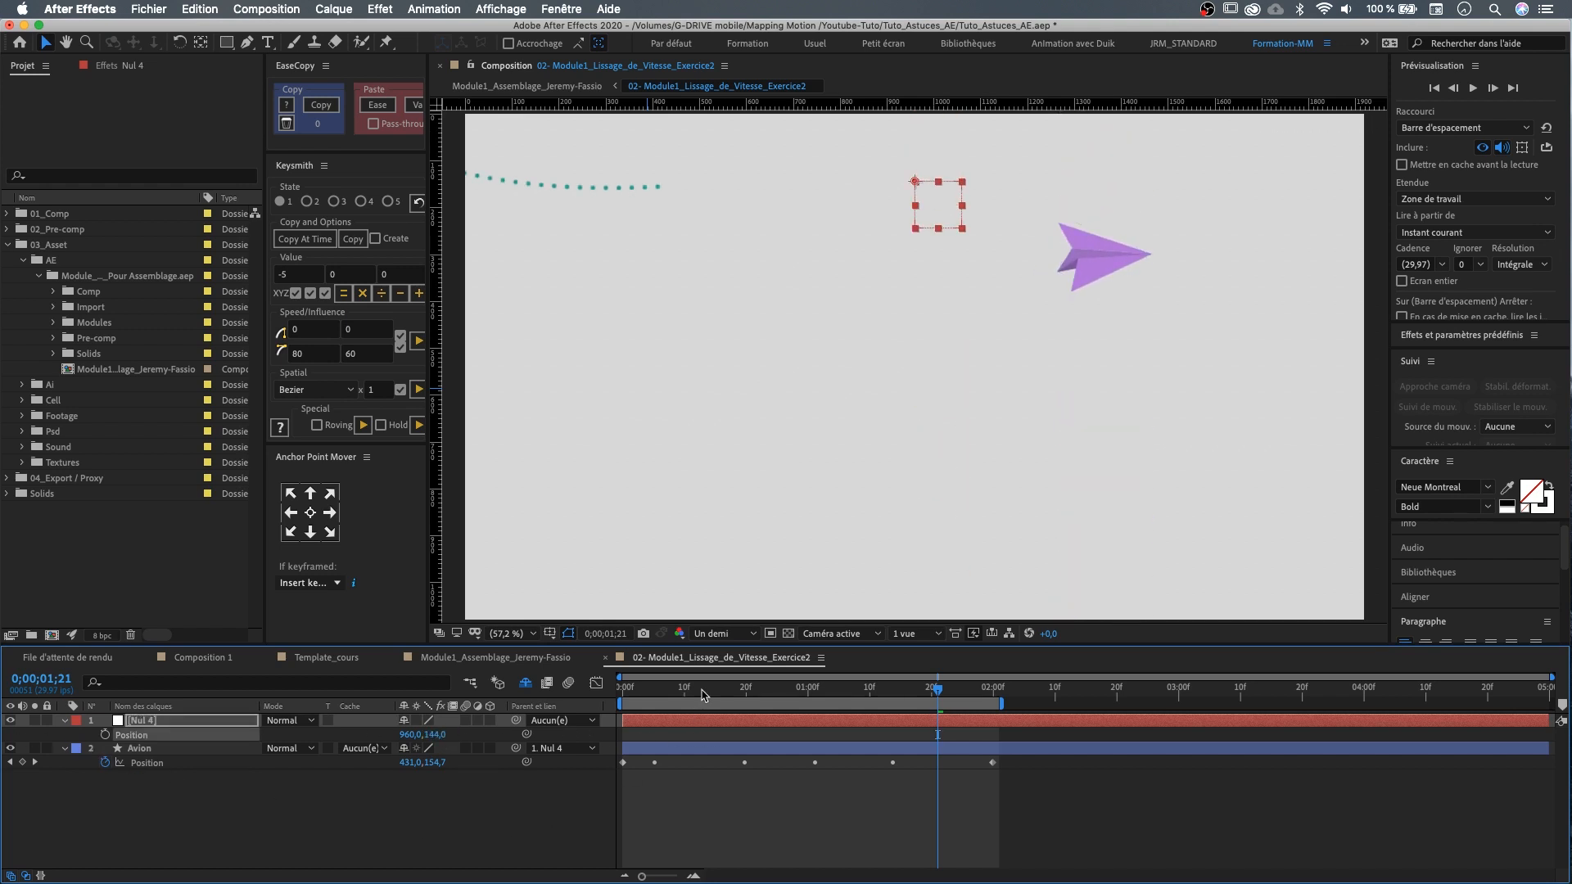
- Preview the plane's offset animation from the first frame
{"action": "key", "text": "Home"}
{"action": "key", "text": "space"}
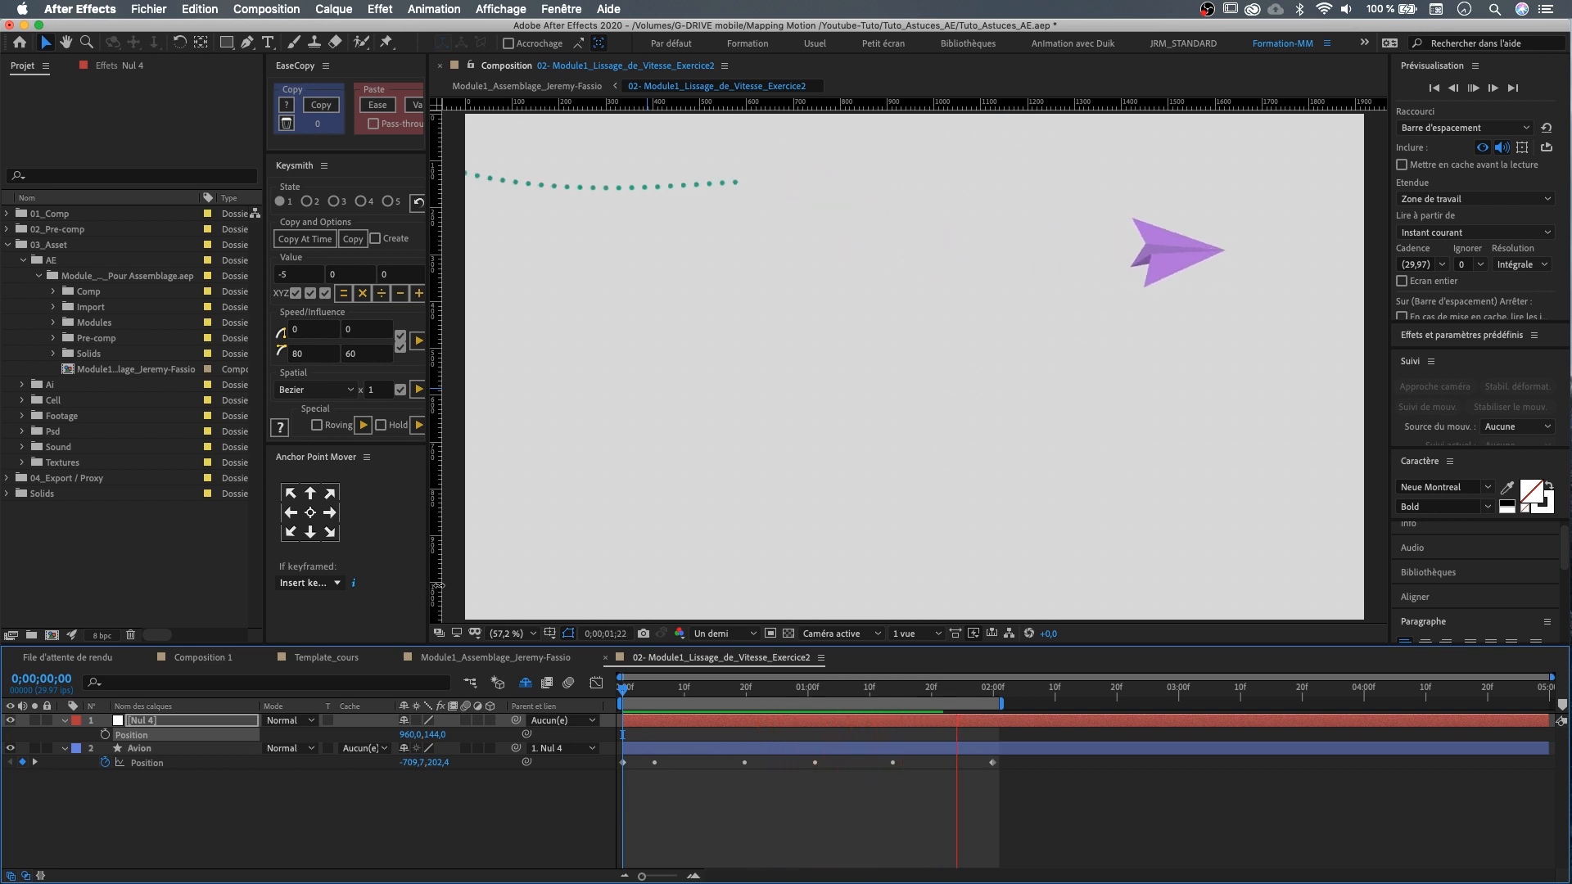
{"action": "key", "text": "space"}
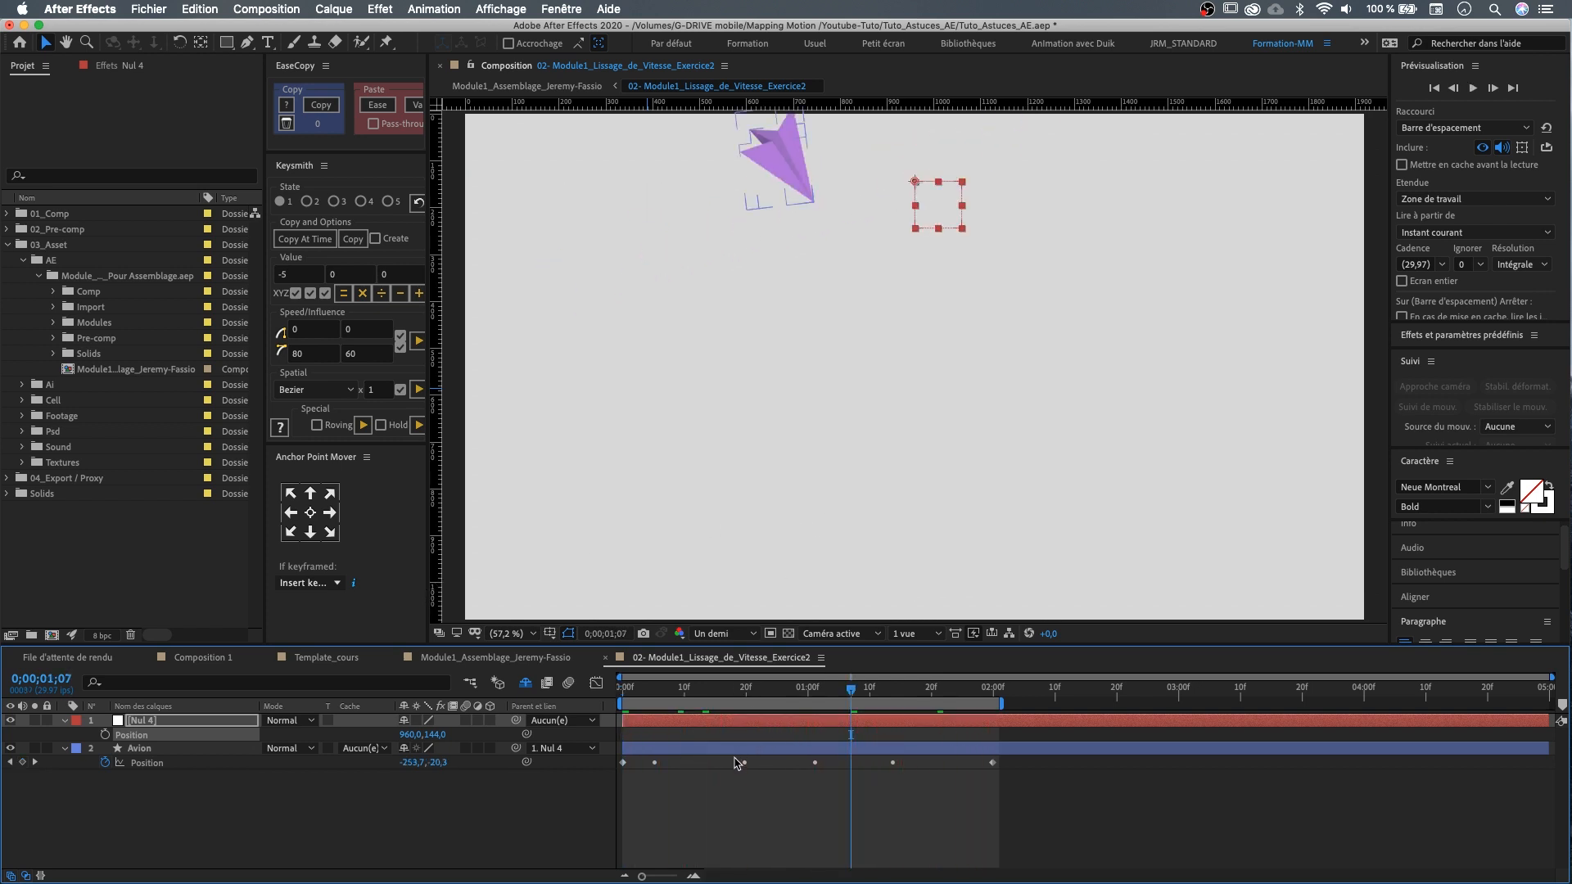
{"action": "left_click", "coordinate": [895, 774]}
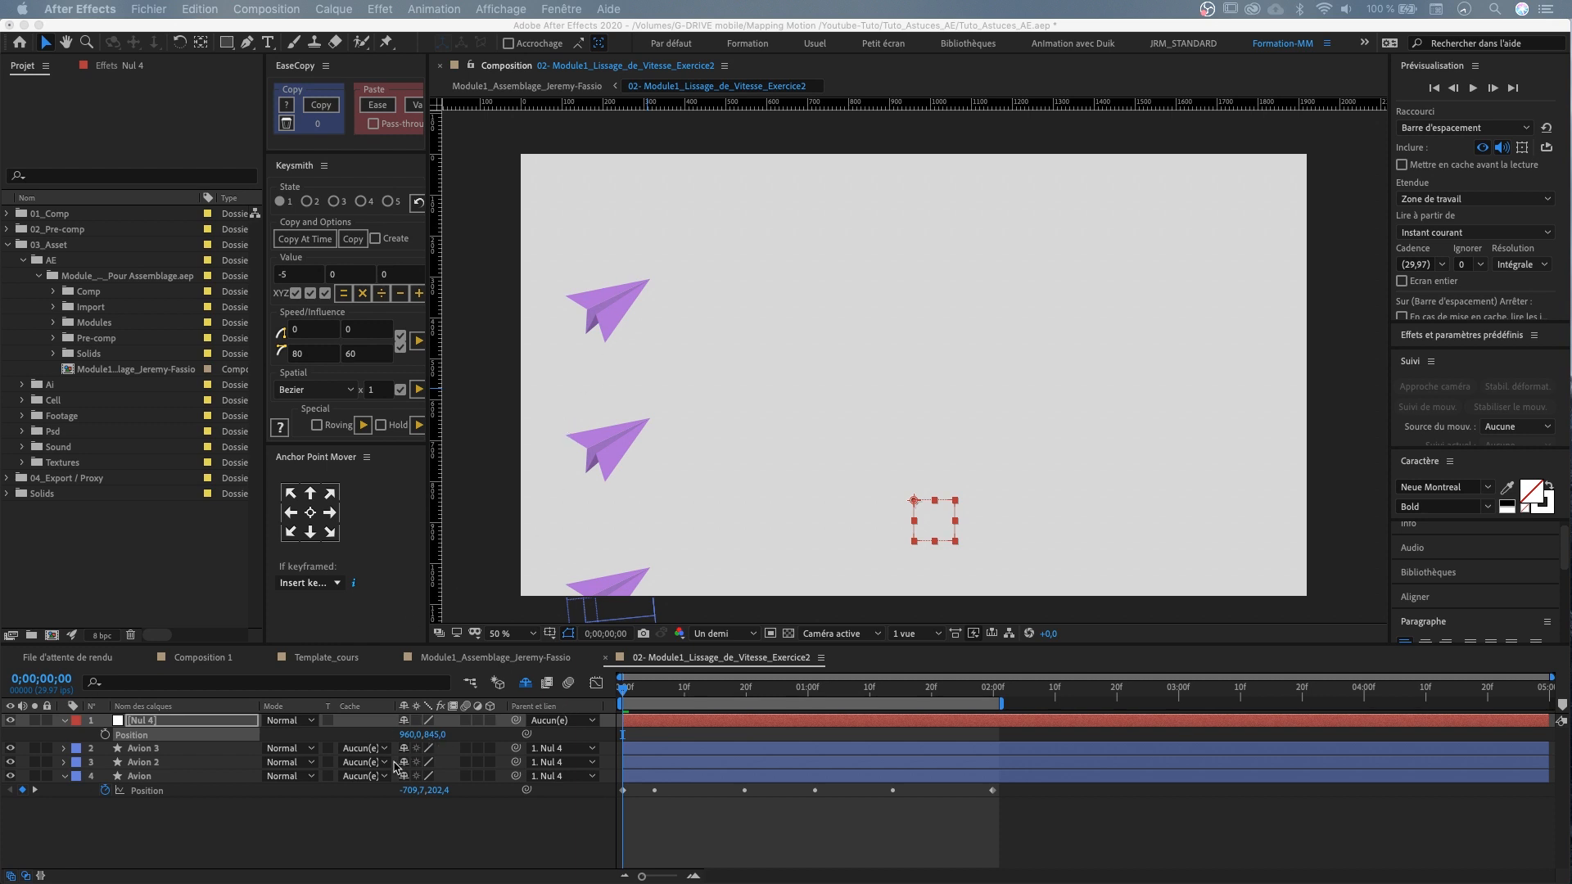
- Set the null's Position to 960, 690 to shift the three parented planes together
{"action": "left_click_drag", "start_coordinate": [440, 737], "coordinate": [359, 689]}
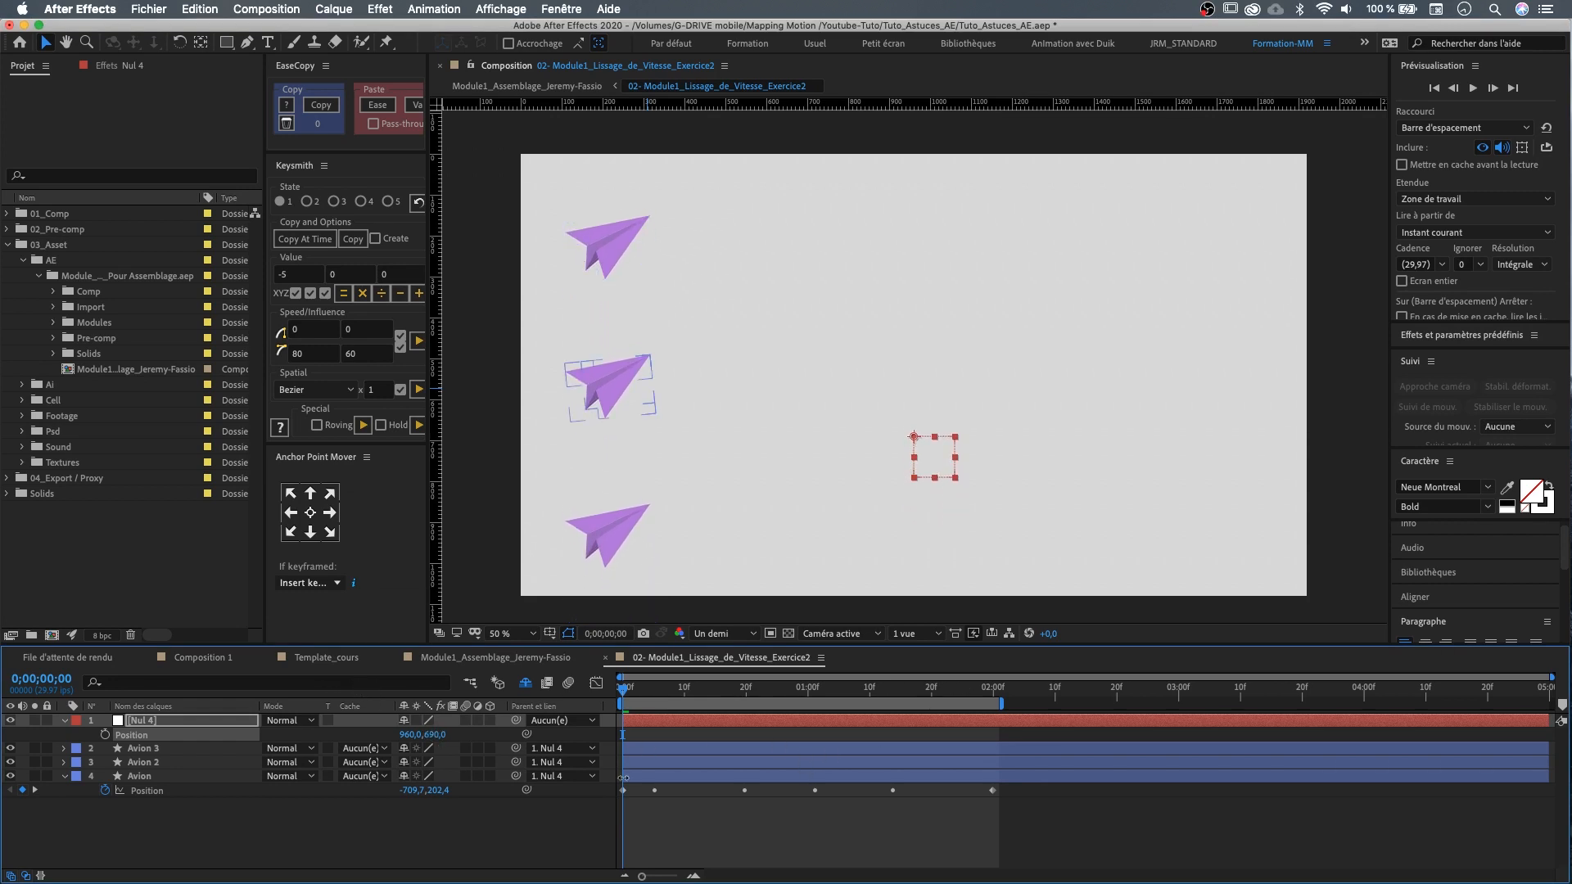
- Reveal the Position keyframes of Avion, Avion 2 and Avion 3, view the planes at frame 8, and collapse the layers' properties
{"action": "left_click", "coordinate": [655, 774]}
{"action": "left_click", "coordinate": [660, 752], "text": "shift"}
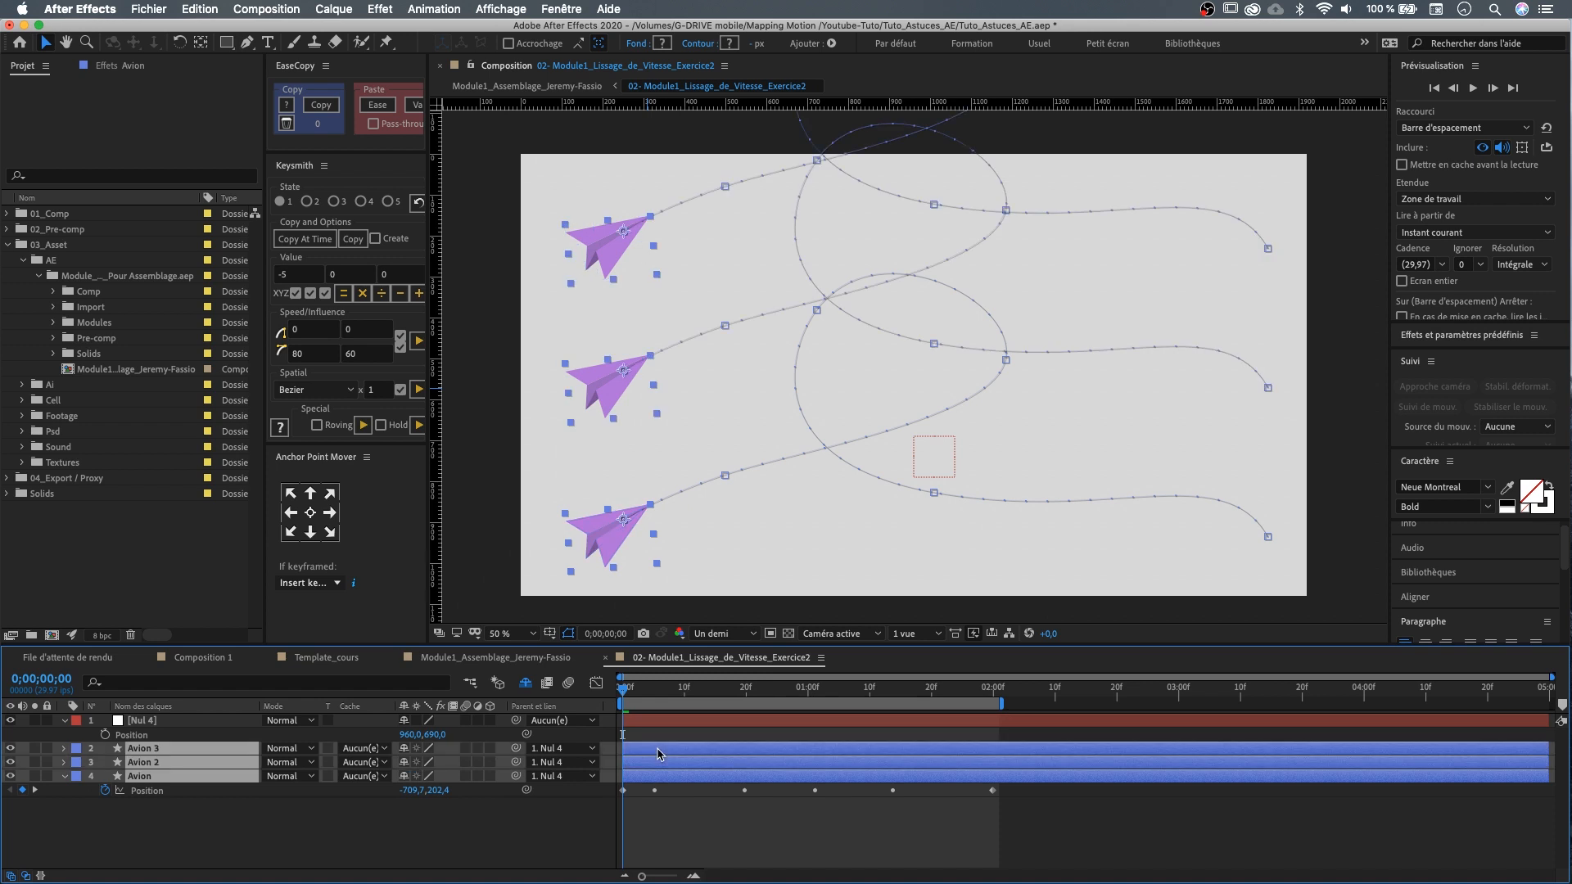
{"action": "key", "text": "u"}
{"action": "key", "text": "u"}
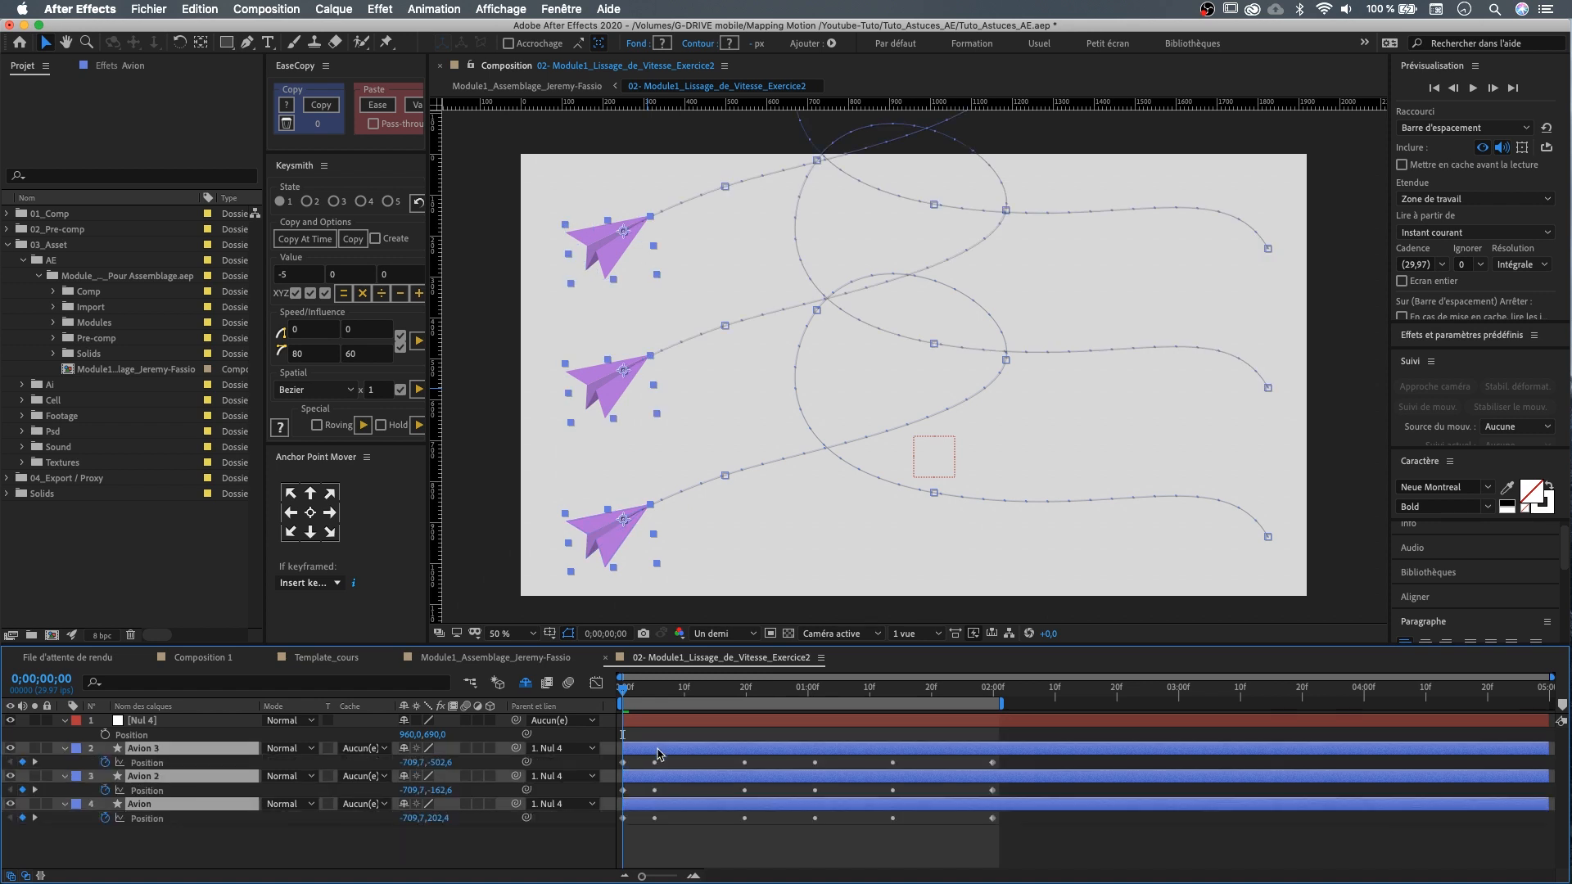
{"action": "left_click", "coordinate": [671, 688]}
{"action": "key", "text": "super+shift+a"}
{"action": "left_click", "coordinate": [64, 749]}
{"action": "left_click", "coordinate": [63, 763]}
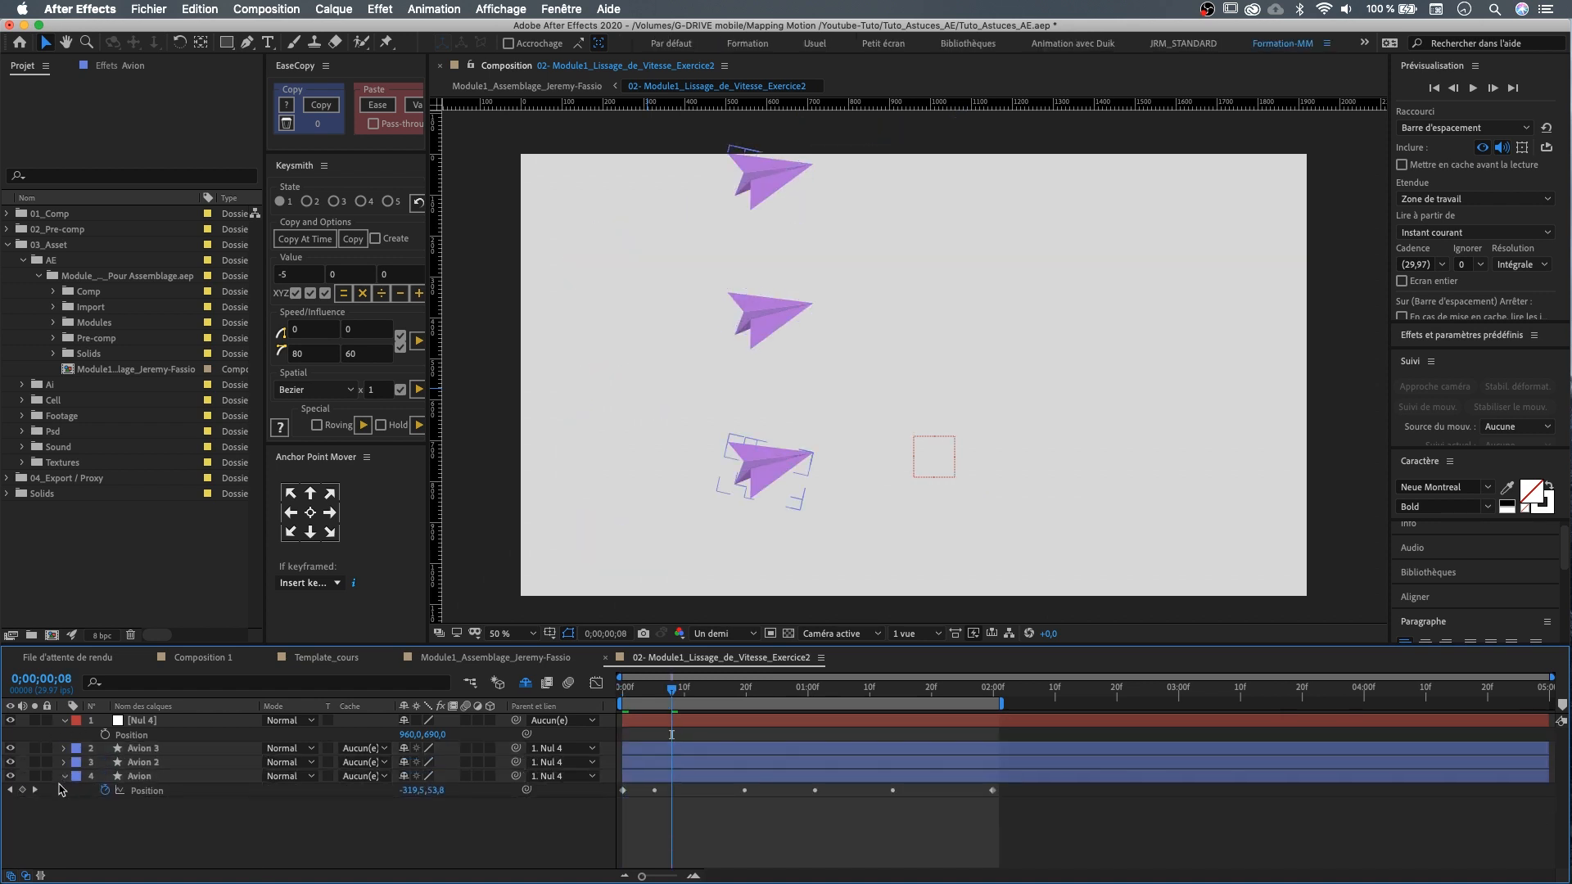
{"action": "left_click", "coordinate": [64, 777]}
- Delete the Nul 4 layer
{"action": "left_click", "coordinate": [142, 722]}
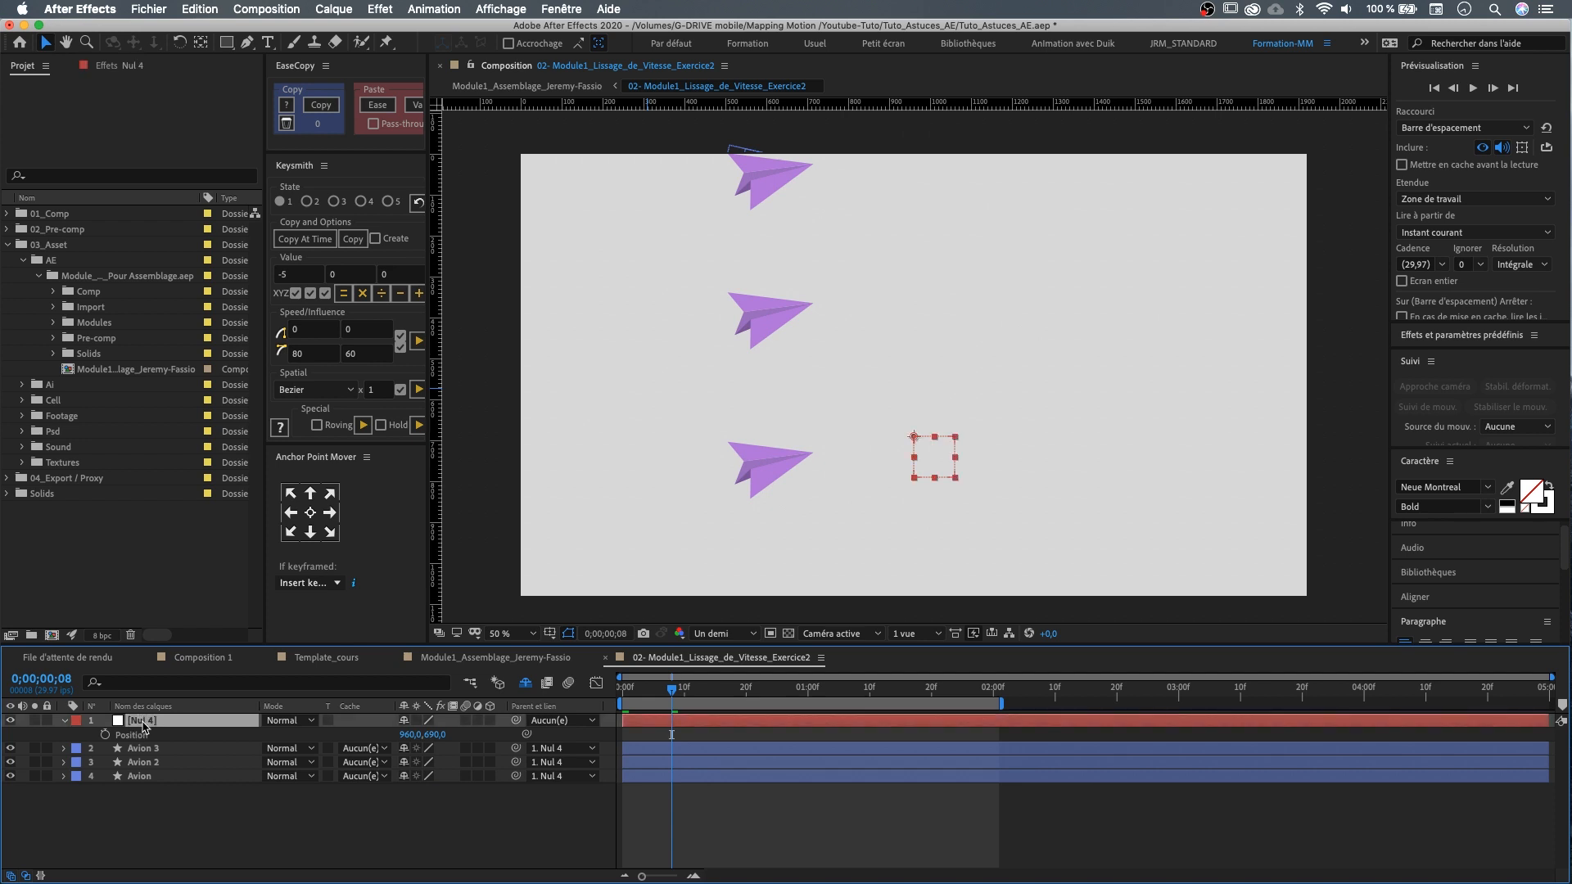
{"action": "key", "text": "Delete"}
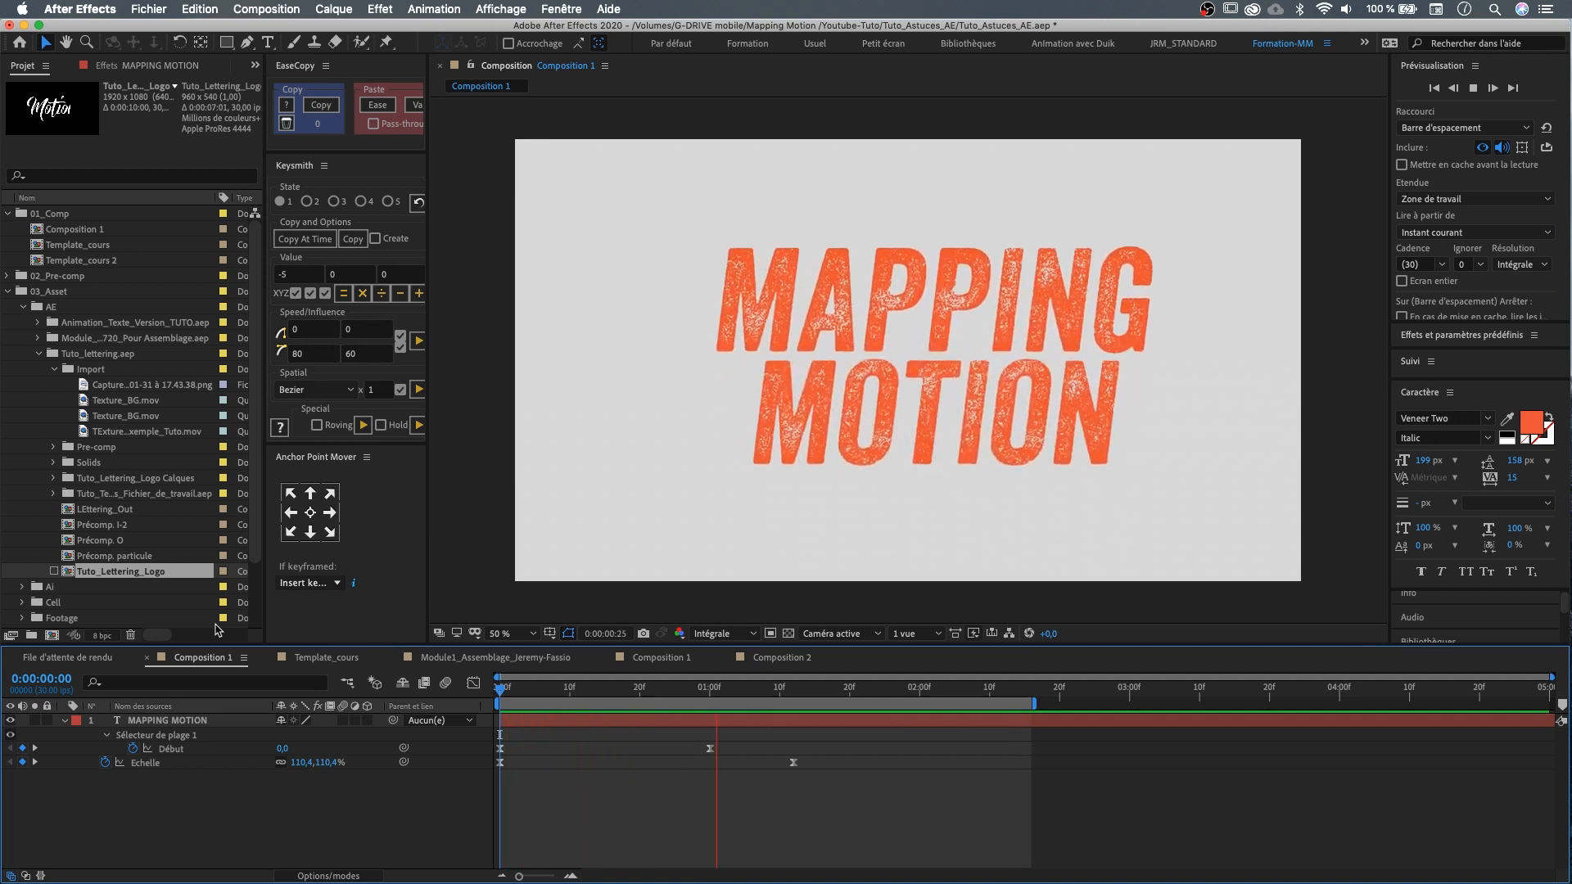
- Stop the Composition 1 preview and extend the work area's end to just past three and a half seconds
{"action": "key", "text": "space"}
{"action": "left_click_drag", "start_coordinate": [1034, 703], "coordinate": [1257, 702]}
- Copy all Début and Echelle keyframes of the MAPPING MOTION text layer and paste them at 0:00:02:02
{"action": "left_click_drag", "start_coordinate": [882, 737], "coordinate": [492, 817]}
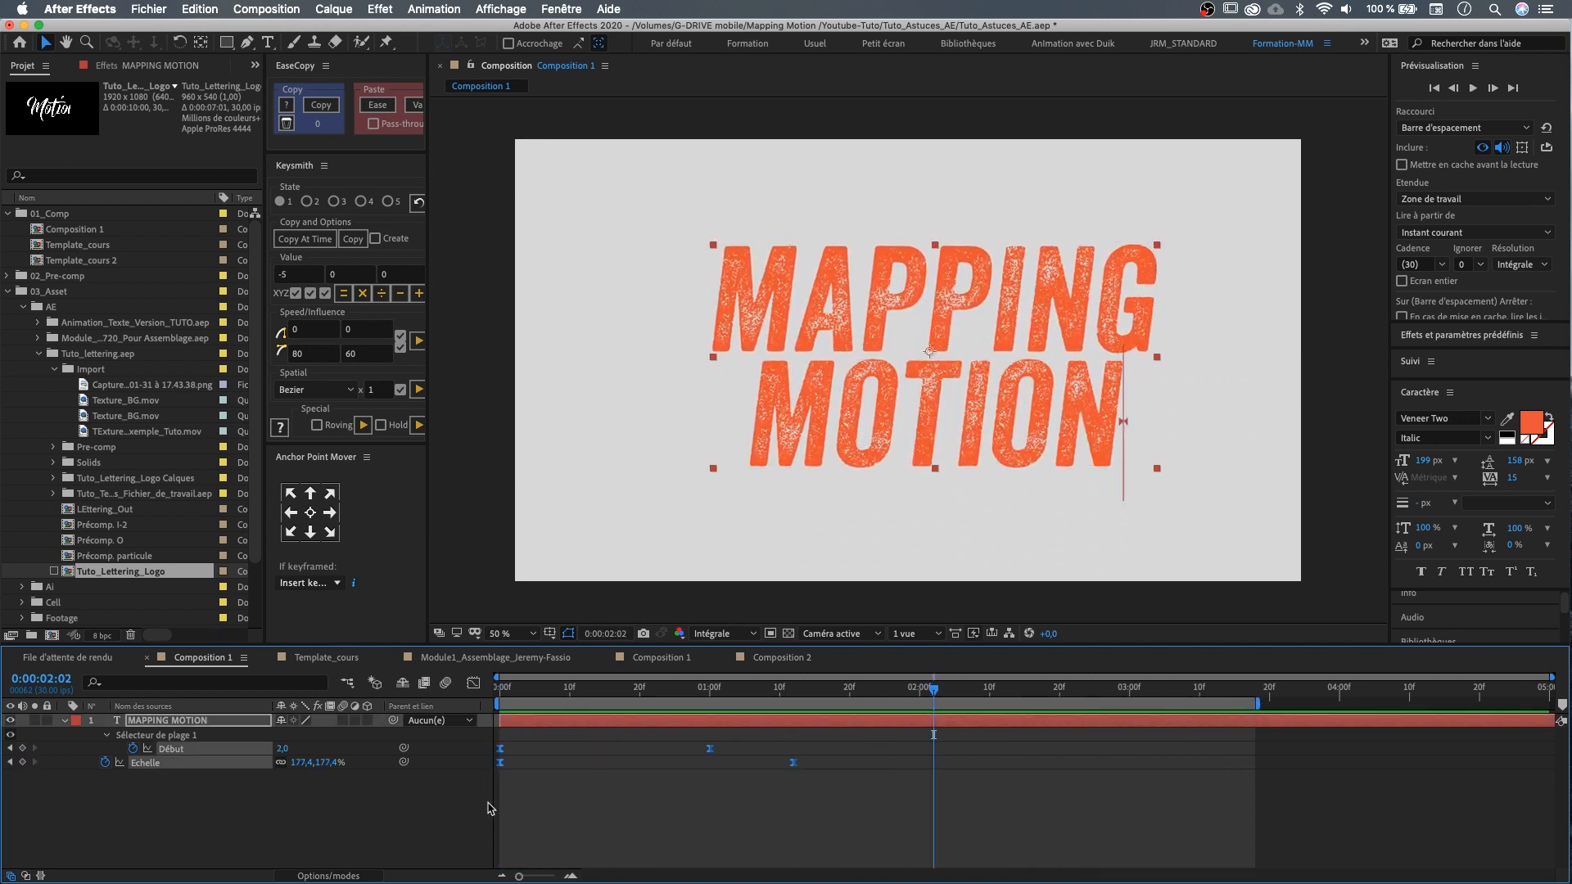
{"action": "key", "text": "super+c"}
{"action": "key", "text": "super+v"}
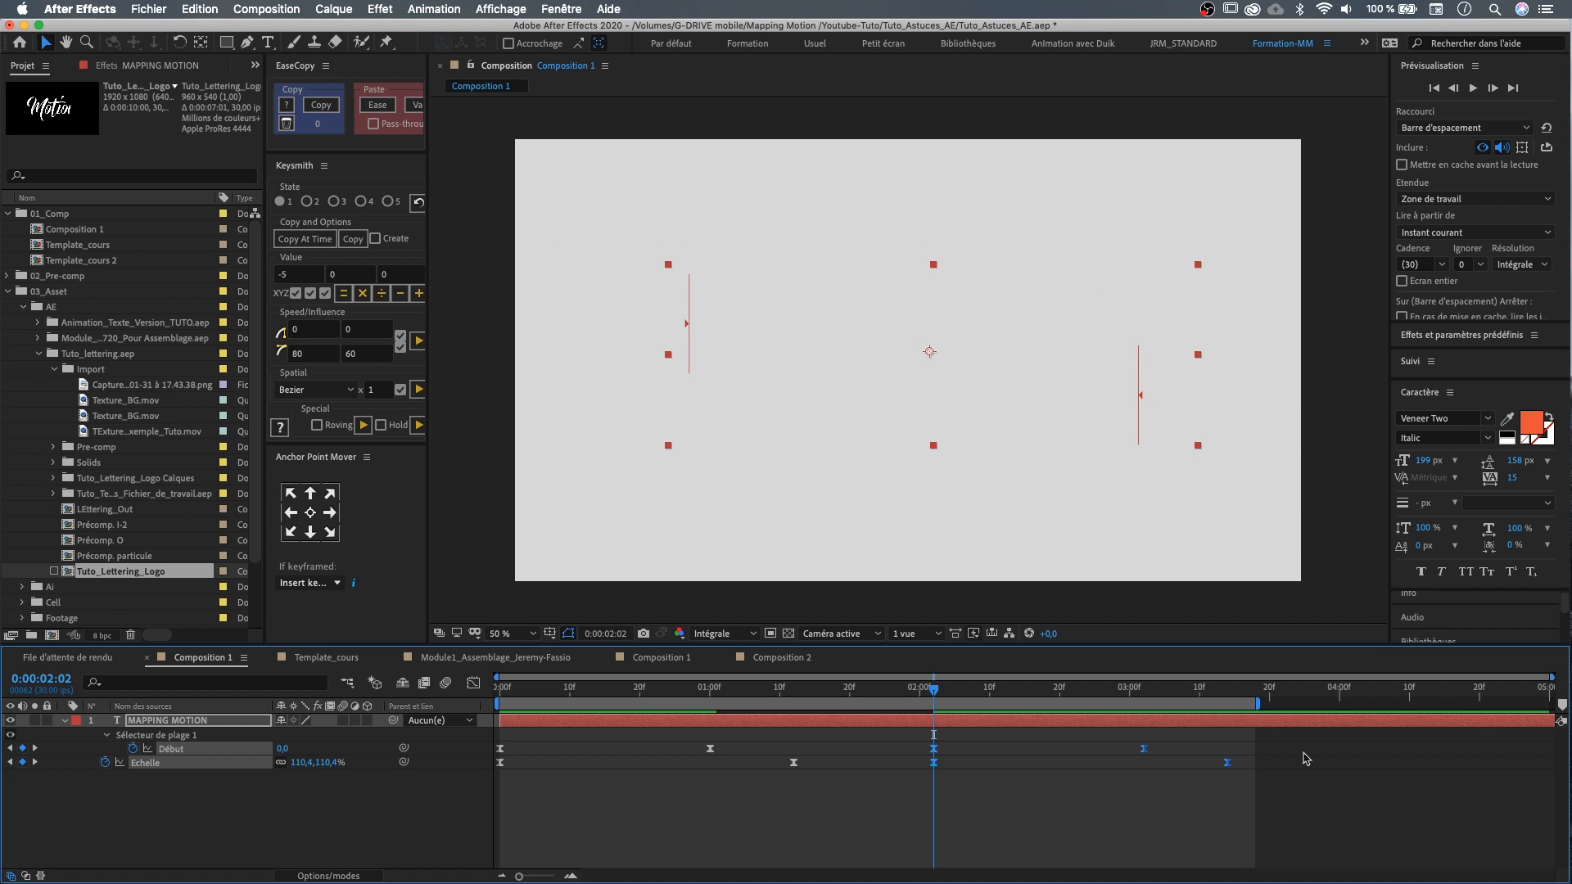
- Time-reverse the pasted second half of the MAPPING MOTION Début and Echelle keyframes and preview the animation from the start
{"action": "left_click", "coordinate": [1246, 798]}
{"action": "left_click_drag", "start_coordinate": [1240, 738], "coordinate": [873, 788]}
{"action": "right_click", "coordinate": [934, 763]}
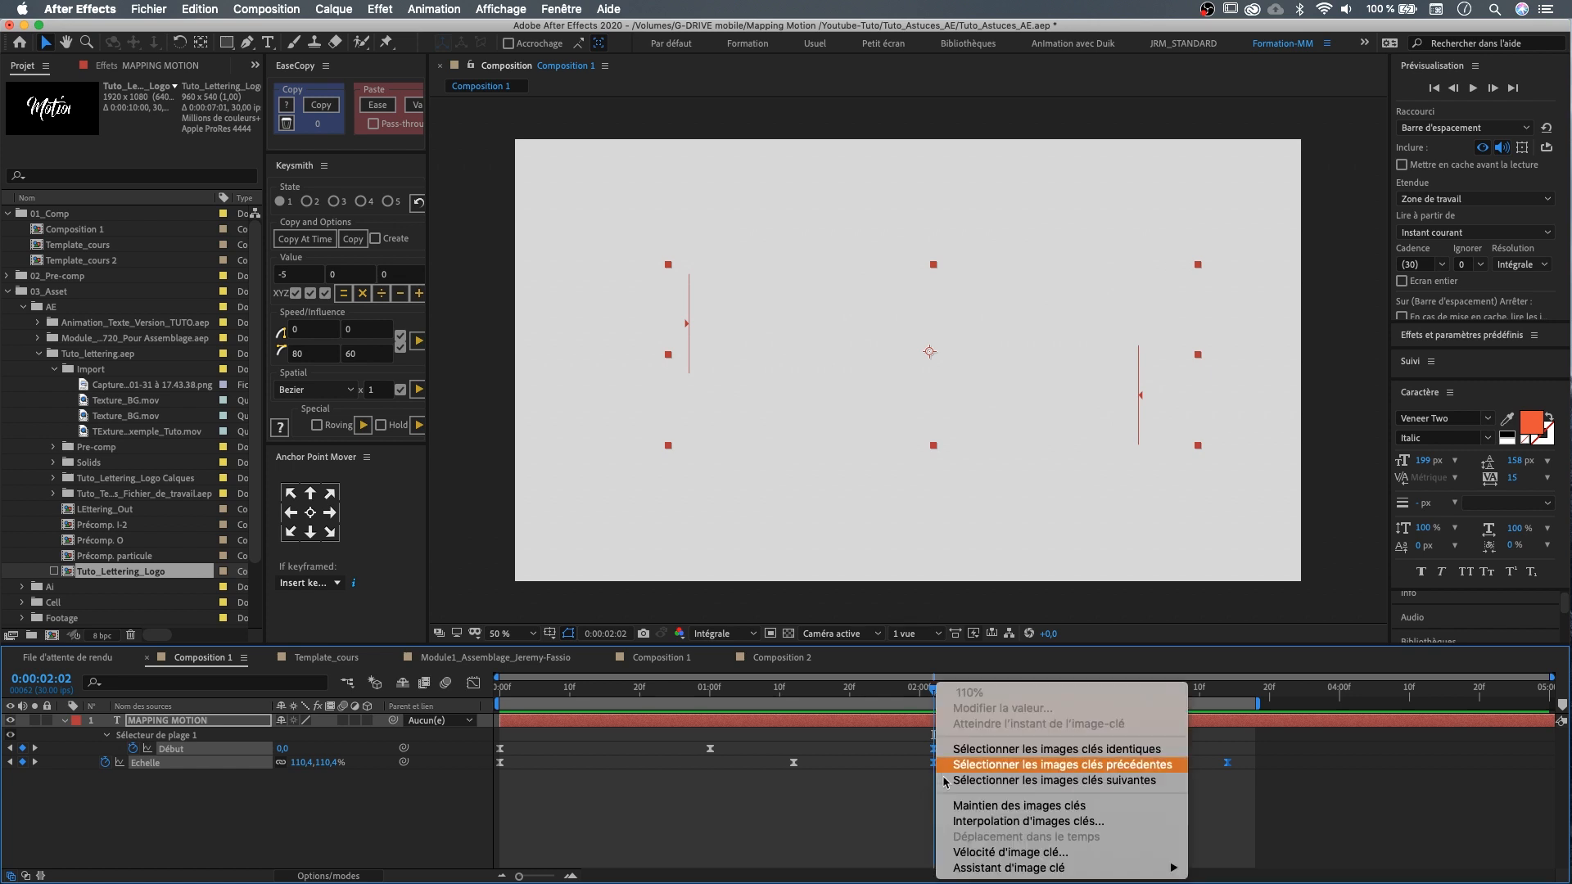
{"action": "mouse_move", "coordinate": [1050, 869]}
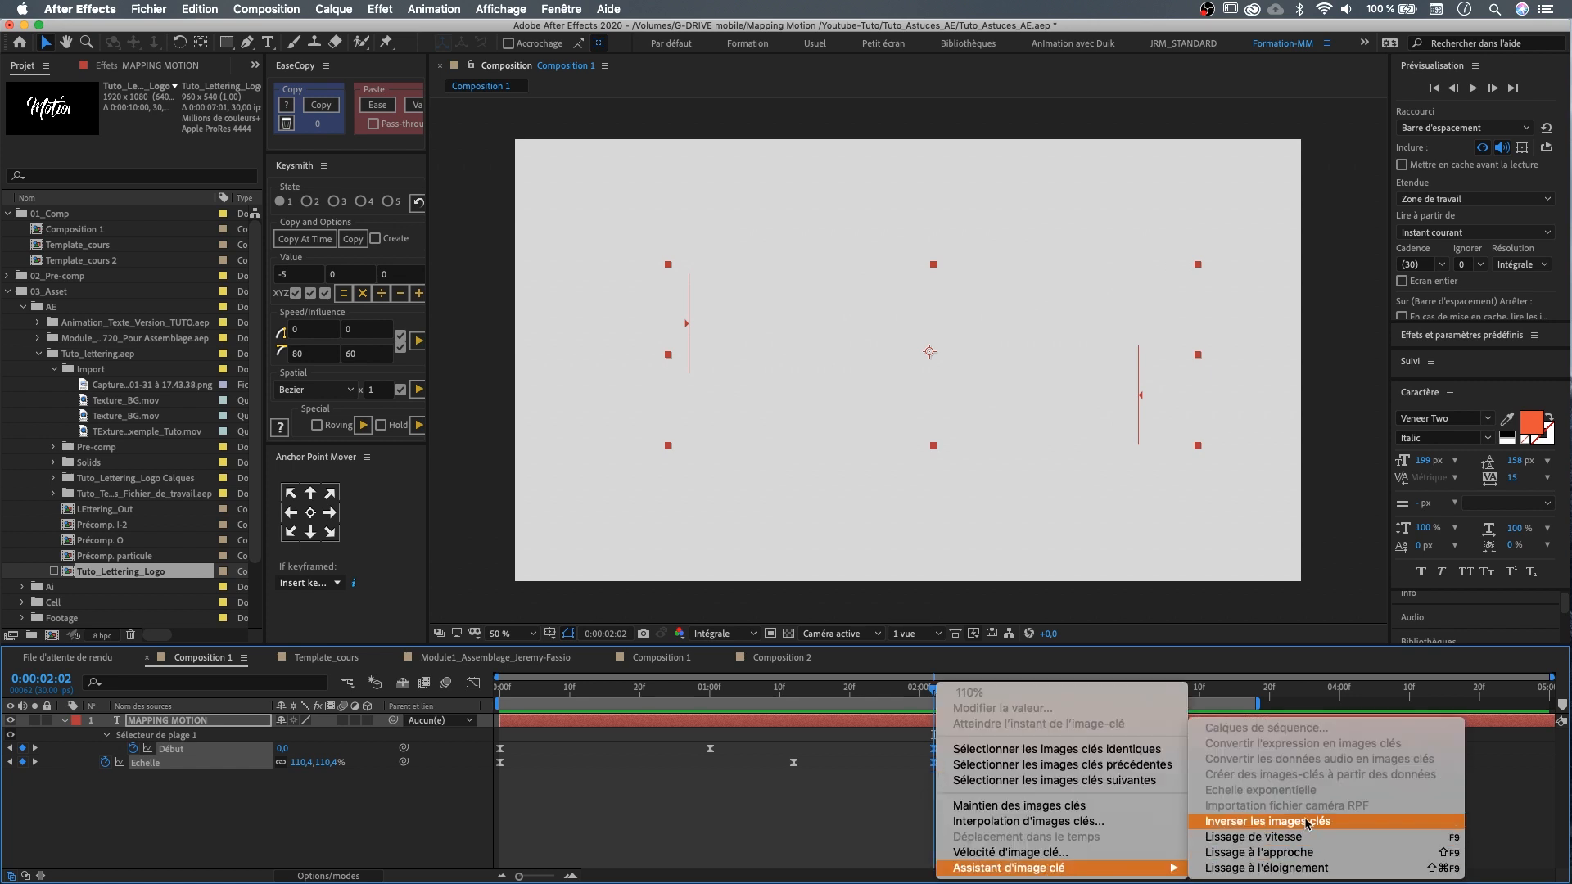
{"action": "left_click", "coordinate": [1268, 821]}
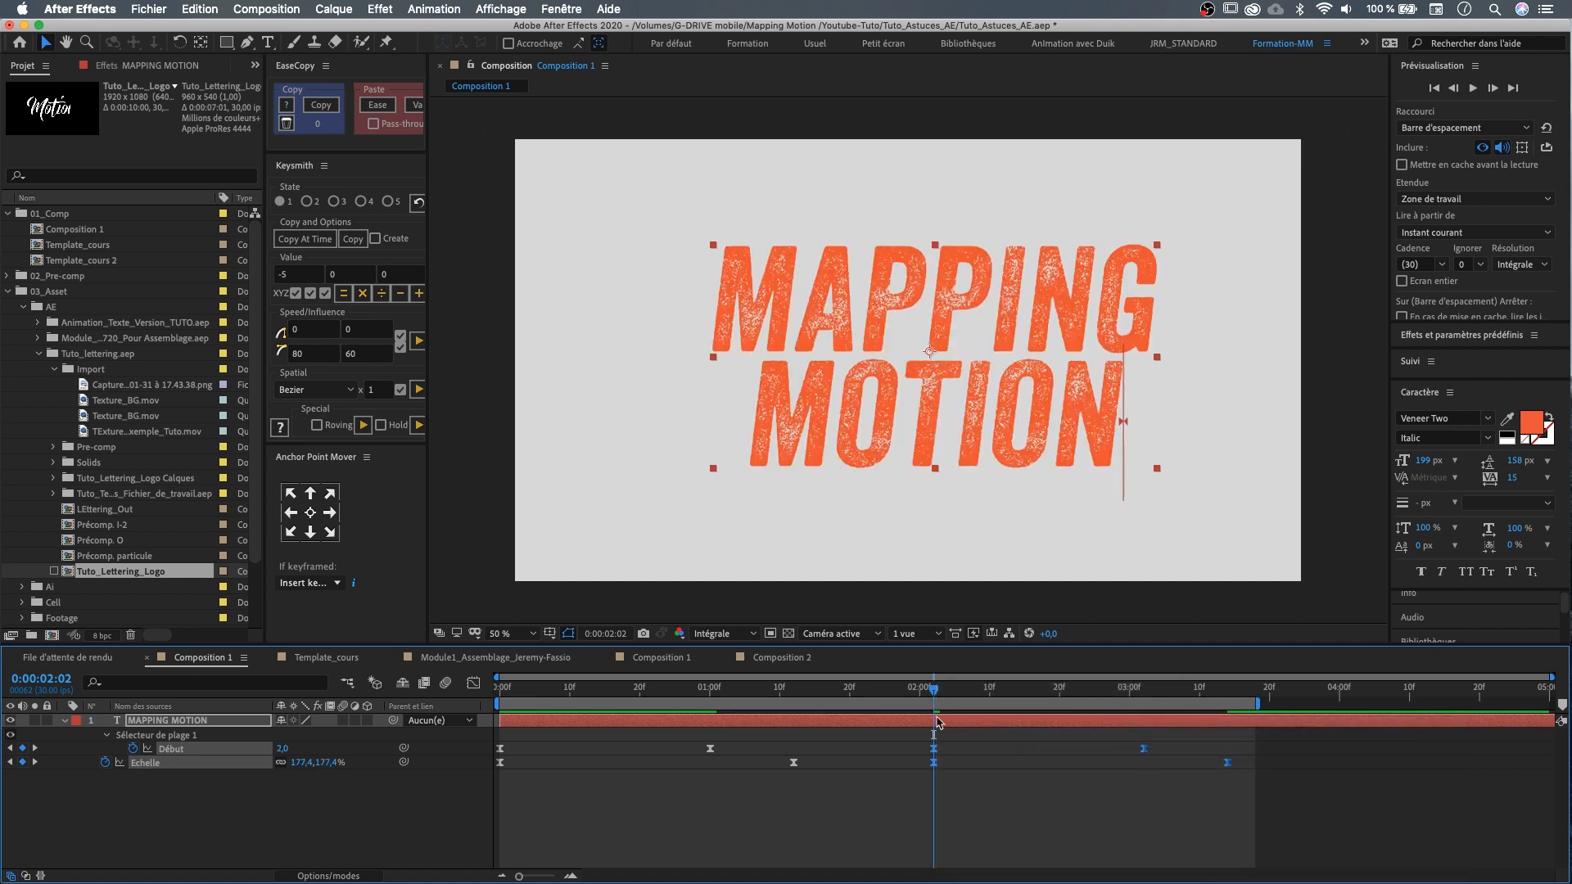
{"action": "left_click_drag", "start_coordinate": [934, 689], "coordinate": [368, 700]}
{"action": "key", "text": "space"}
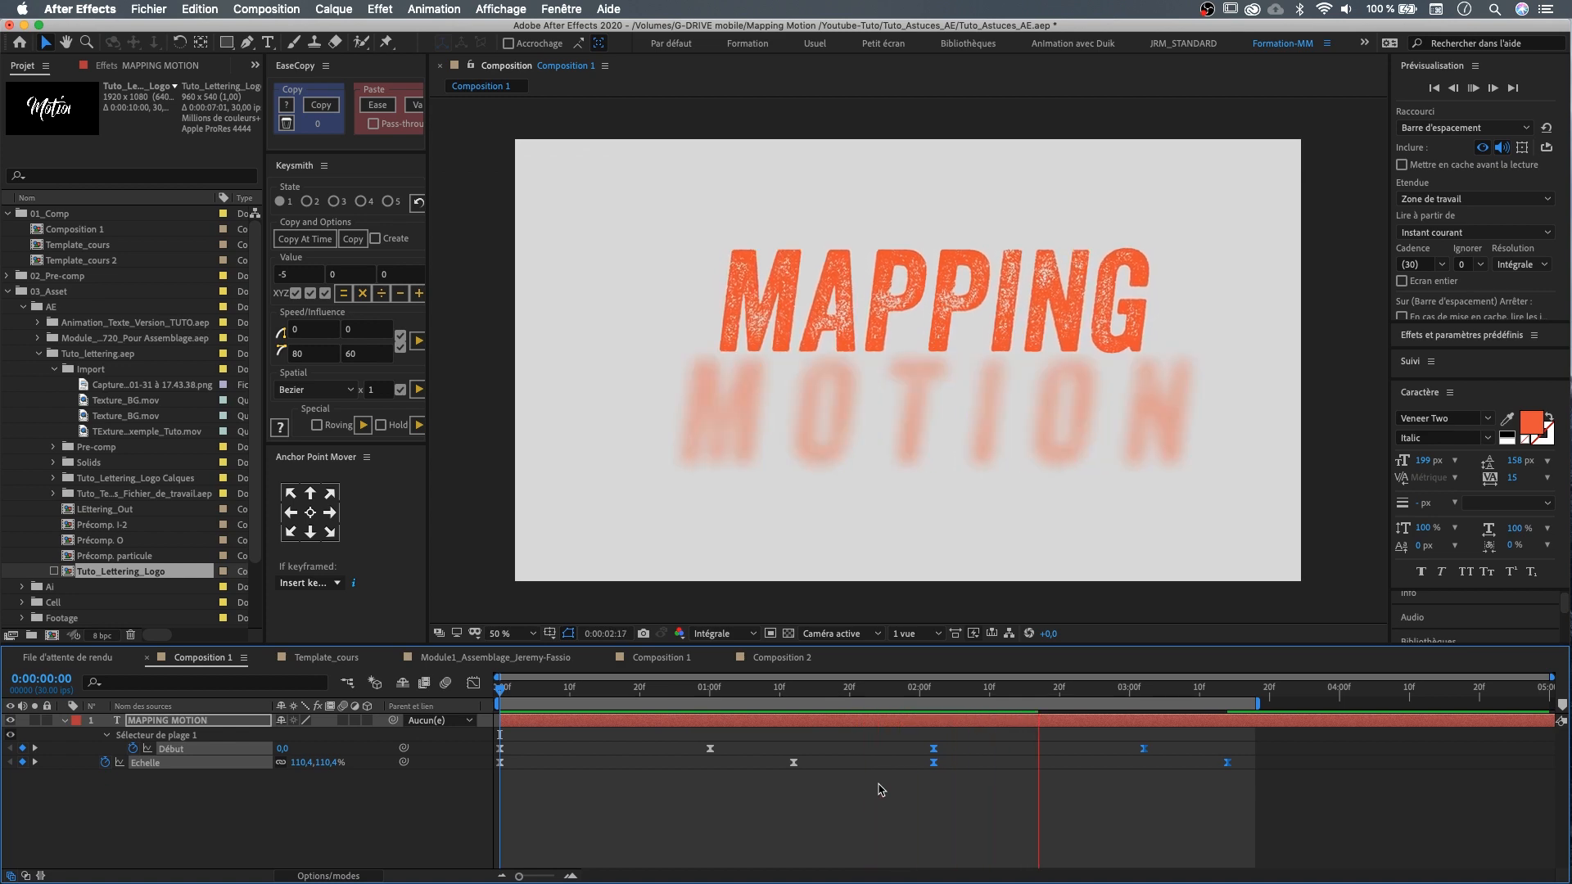
{"action": "key", "text": "space"}
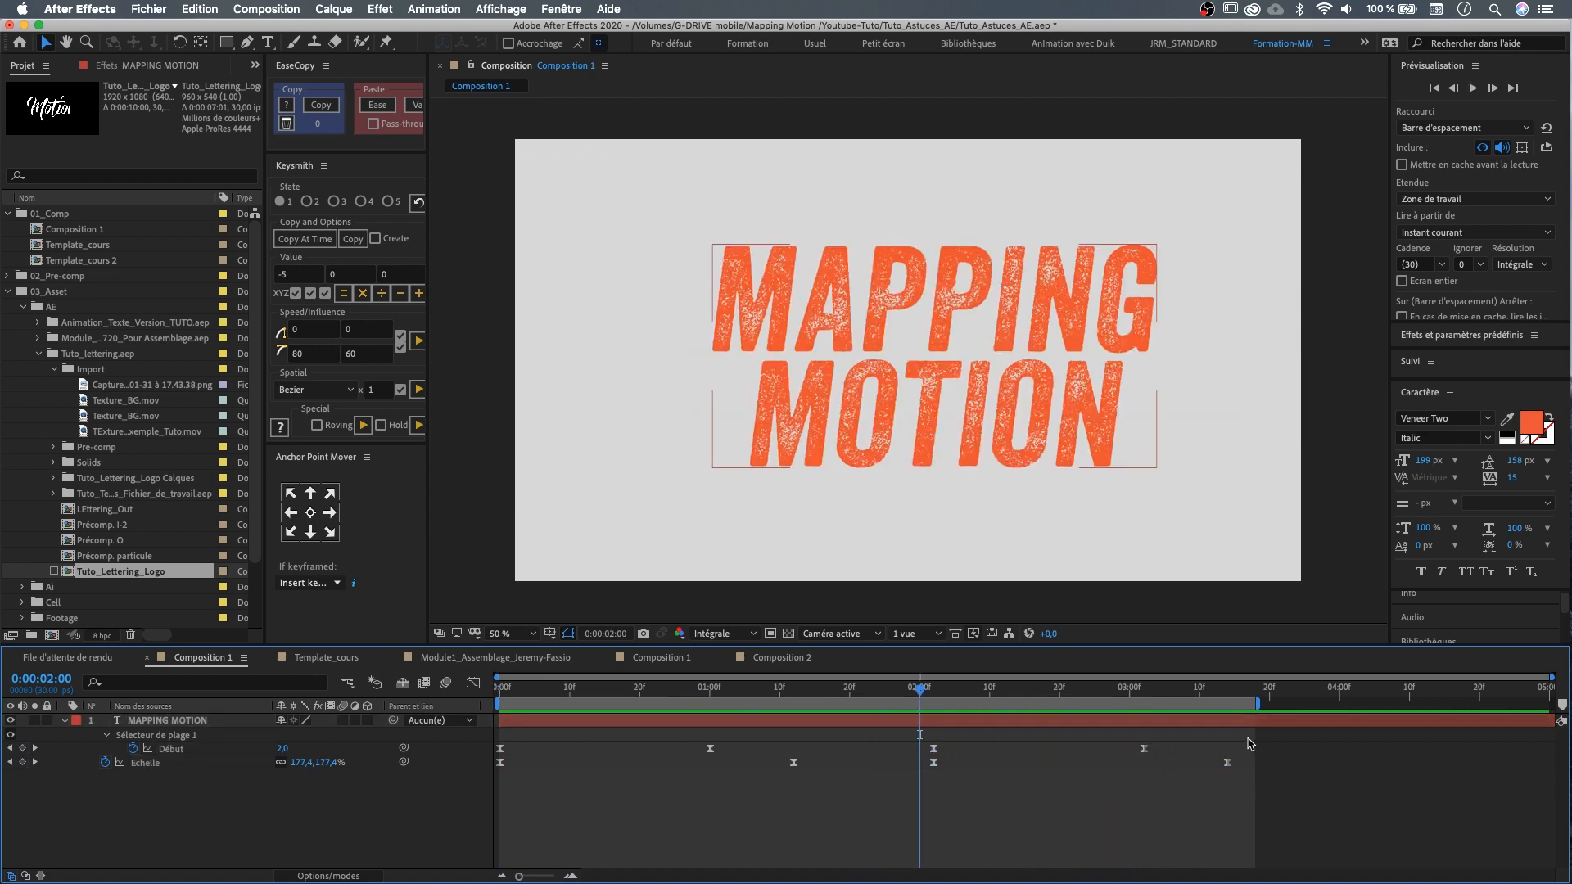
- Compress all Début and Echelle keyframes proportionally so the last one lands just before two seconds, and preview the faster animation
{"action": "left_click_drag", "start_coordinate": [1245, 738], "coordinate": [533, 815]}
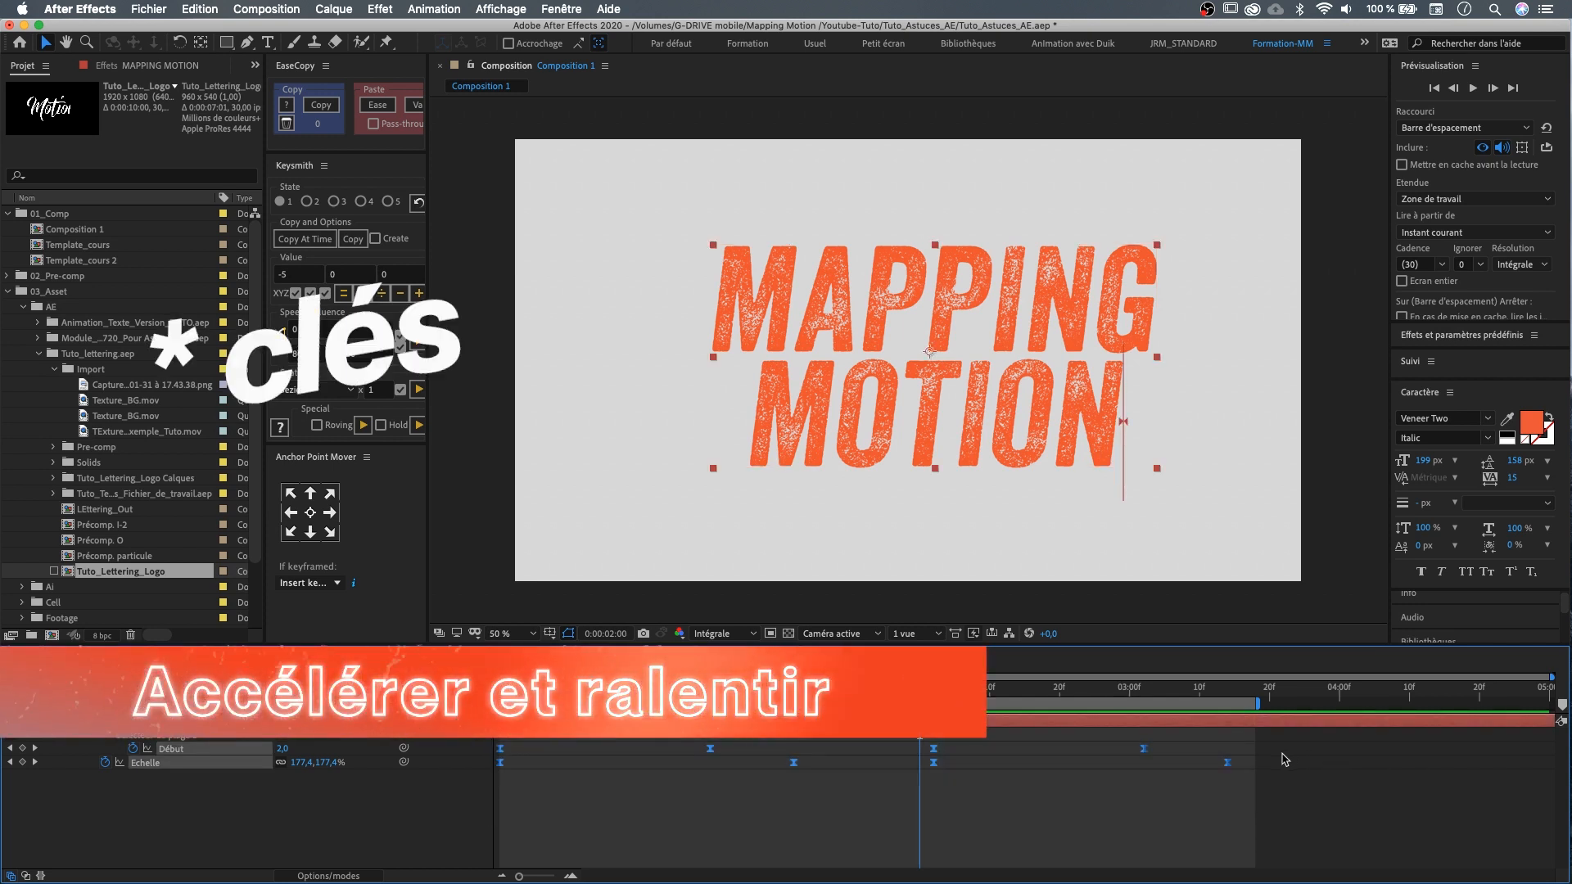
{"action": "left_click", "coordinate": [1228, 765], "text": "alt"}
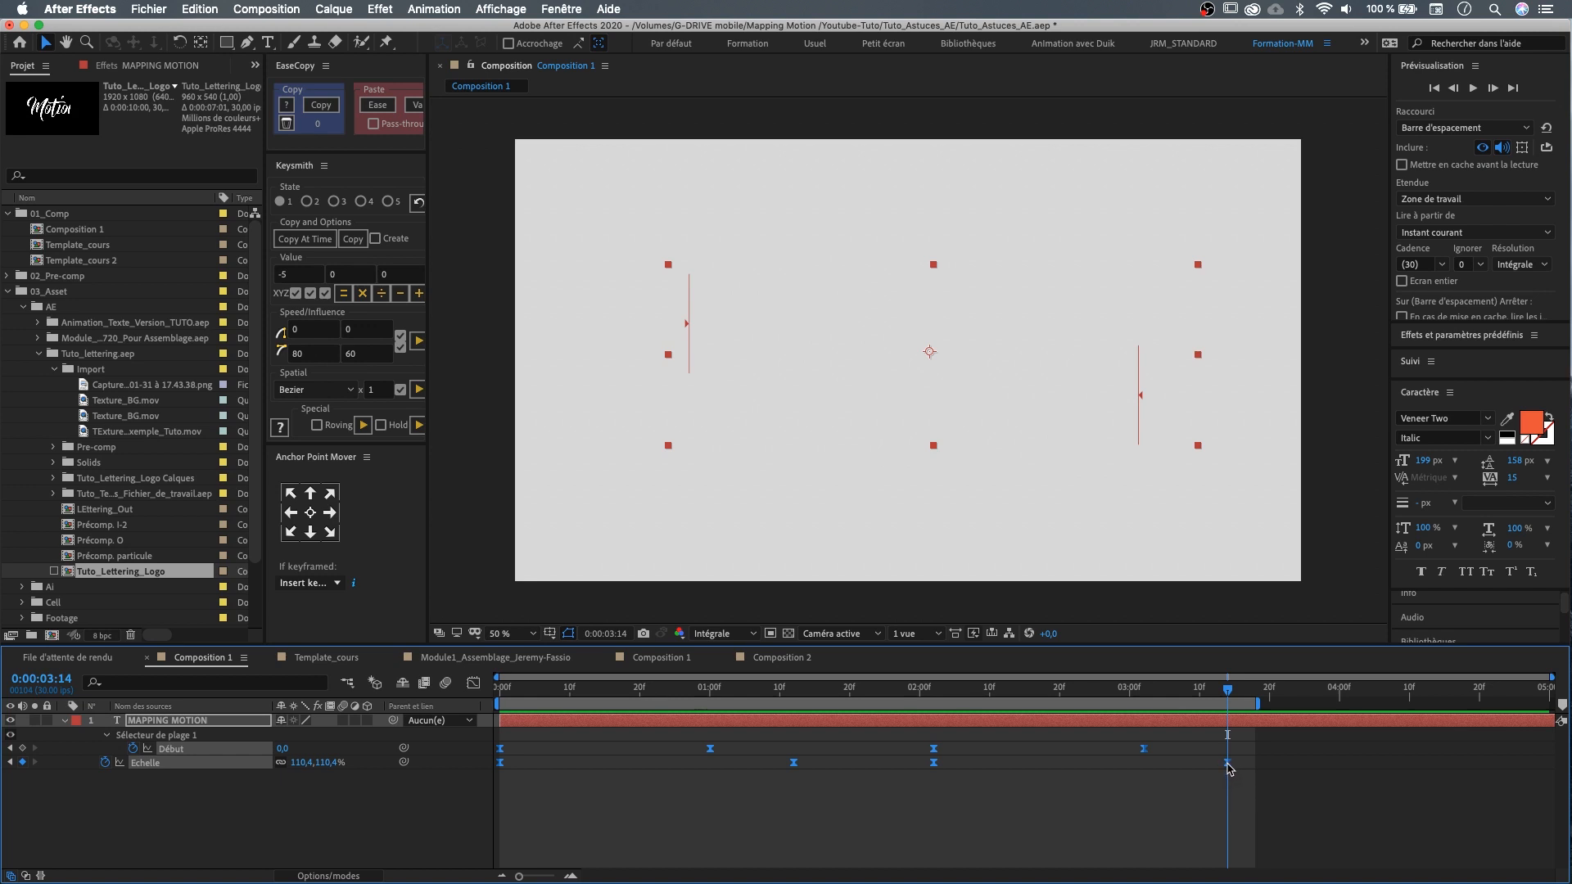
{"action": "left_click_drag", "start_coordinate": [1228, 764], "coordinate": [802, 754]}
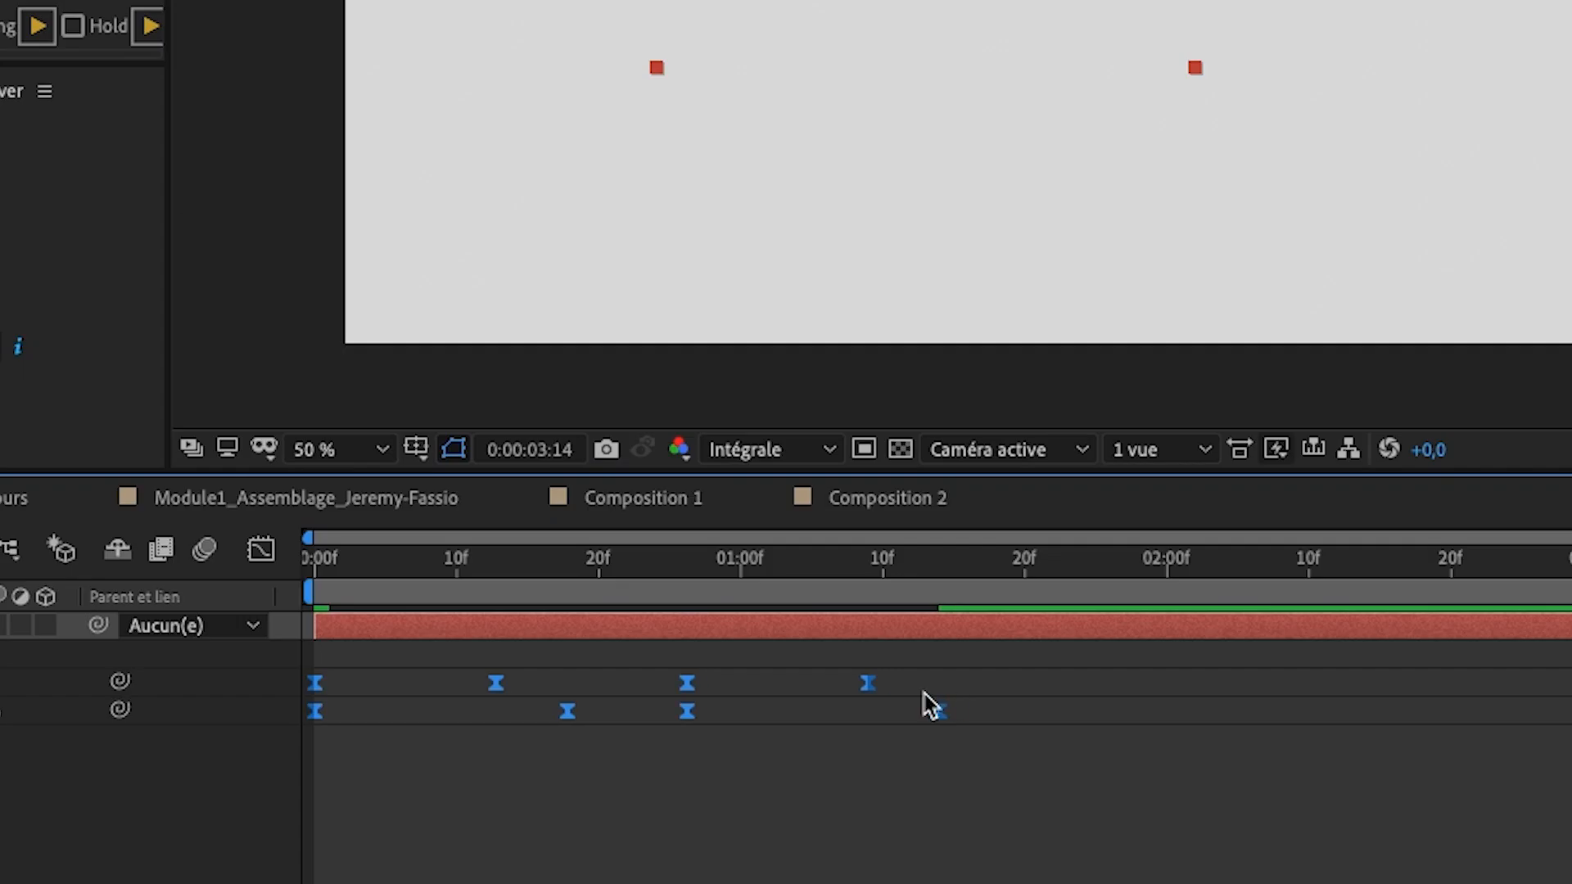
{"action": "left_click_drag", "start_coordinate": [942, 723], "coordinate": [315, 560]}
{"action": "key", "text": "space"}
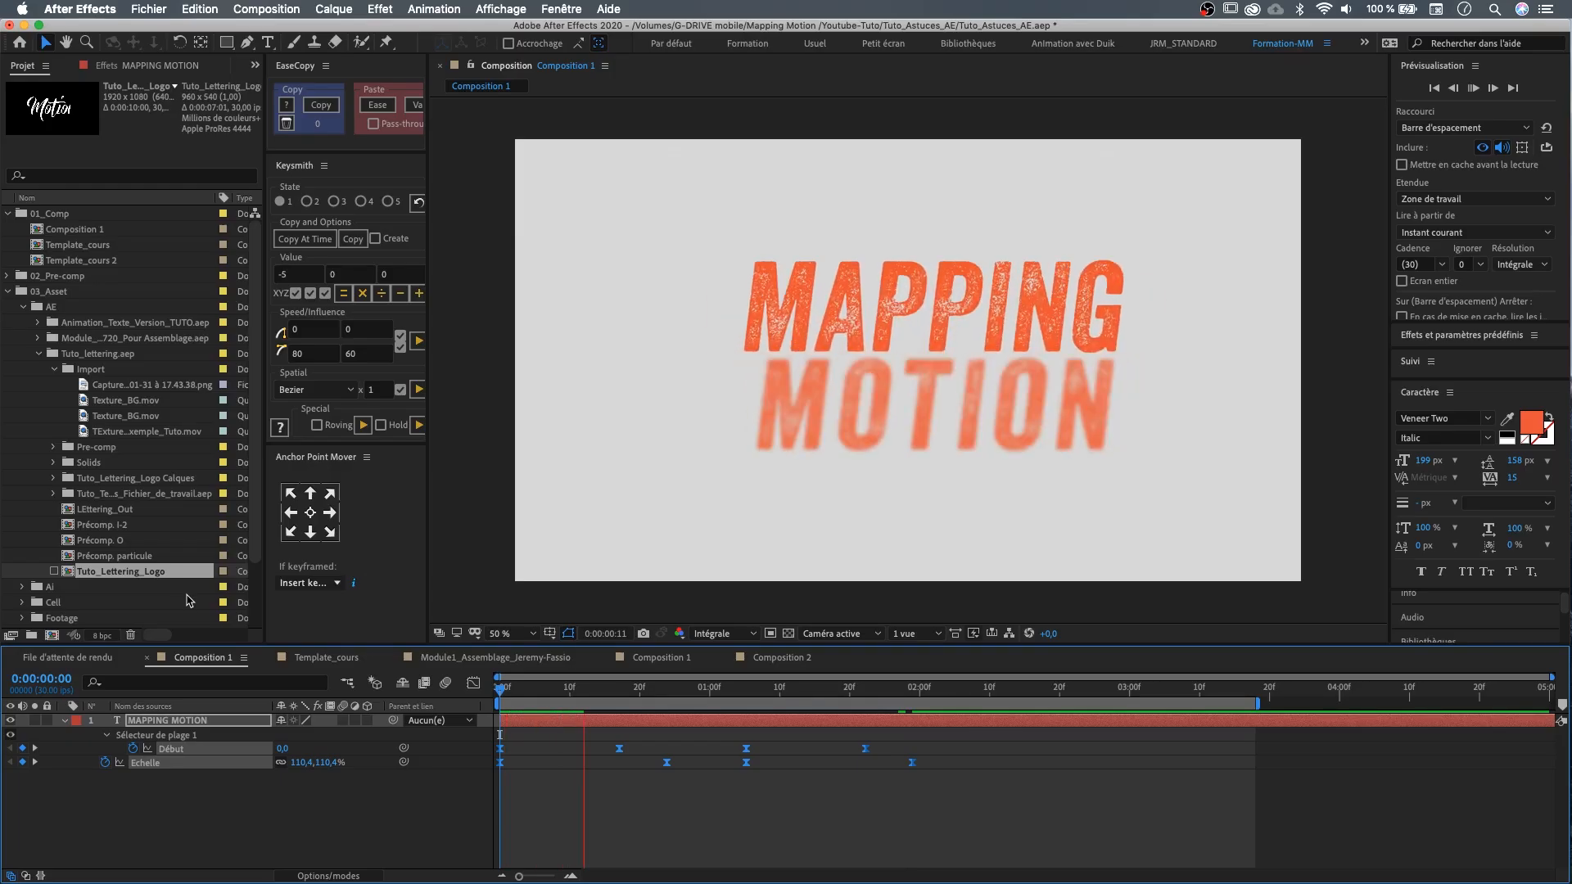
{"action": "key", "text": "space"}
- Stretch the selected keyframes proportionally until the last one lands at about four seconds, and extend the work area's end just past it
{"action": "mouse_move", "coordinate": [912, 767]}
{"action": "left_mouse_down"}
{"action": "mouse_move", "coordinate": [1274, 770]}
{"action": "mouse_move", "coordinate": [1423, 801]}
{"action": "mouse_move", "coordinate": [1344, 786]}
{"action": "left_mouse_up"}
{"action": "left_click_drag", "start_coordinate": [1258, 704], "coordinate": [1353, 714]}
{"action": "left_click_drag", "start_coordinate": [999, 695], "coordinate": [815, 711]}
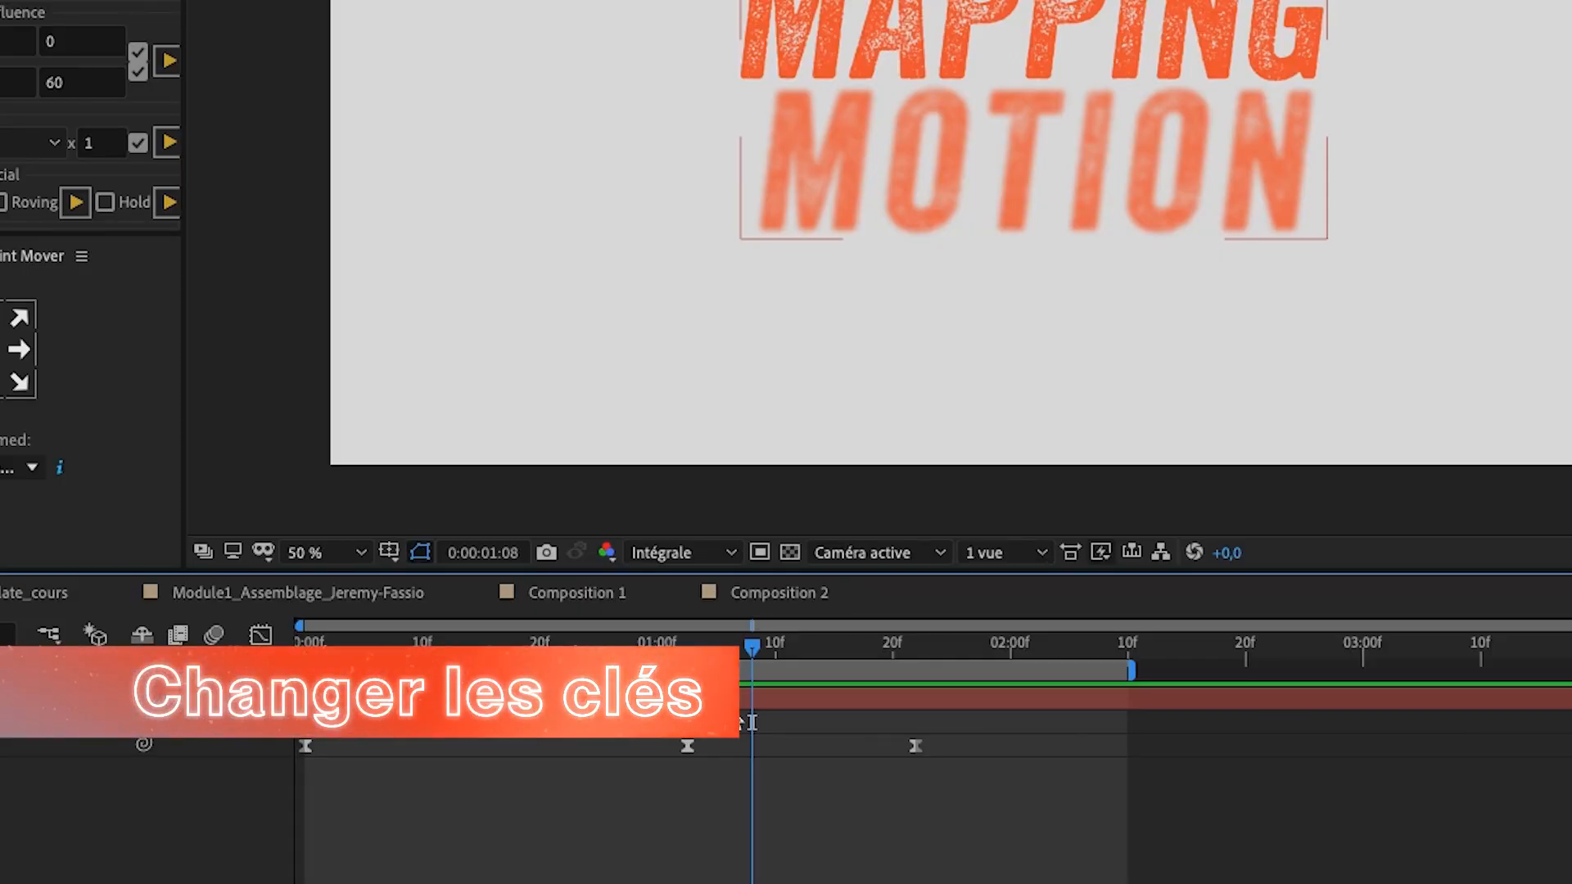
- Toggle the interpolation type of the middle keyframe at 0:00:01:02, leaving it as a round automatic Bezier keyframe
{"action": "mouse_move", "coordinate": [688, 747]}
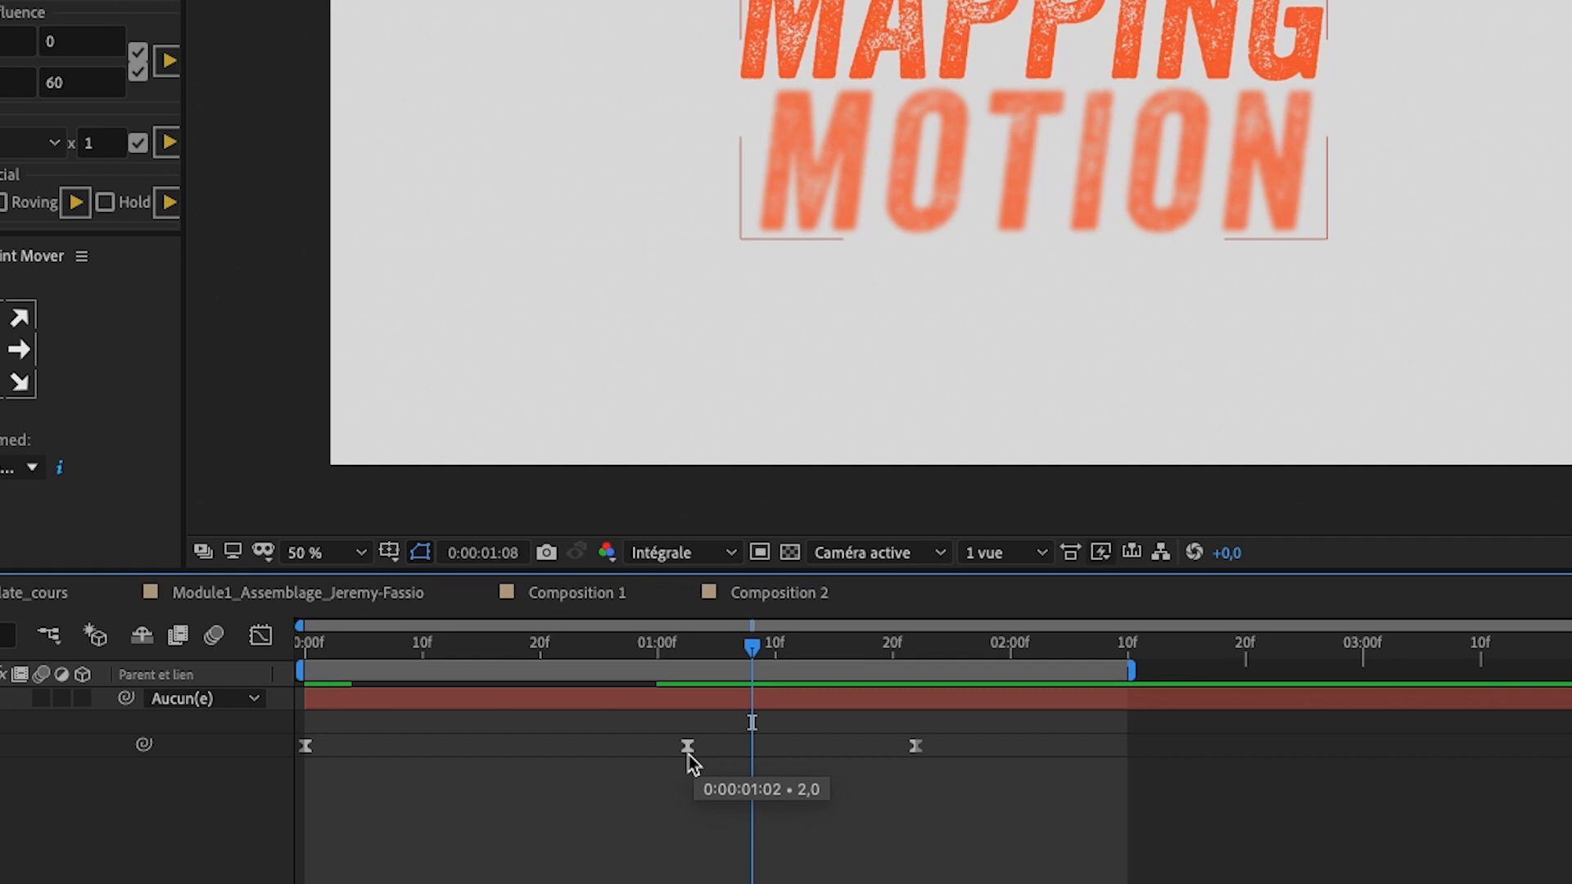
{"action": "left_click", "coordinate": [688, 747], "text": "ctrl"}
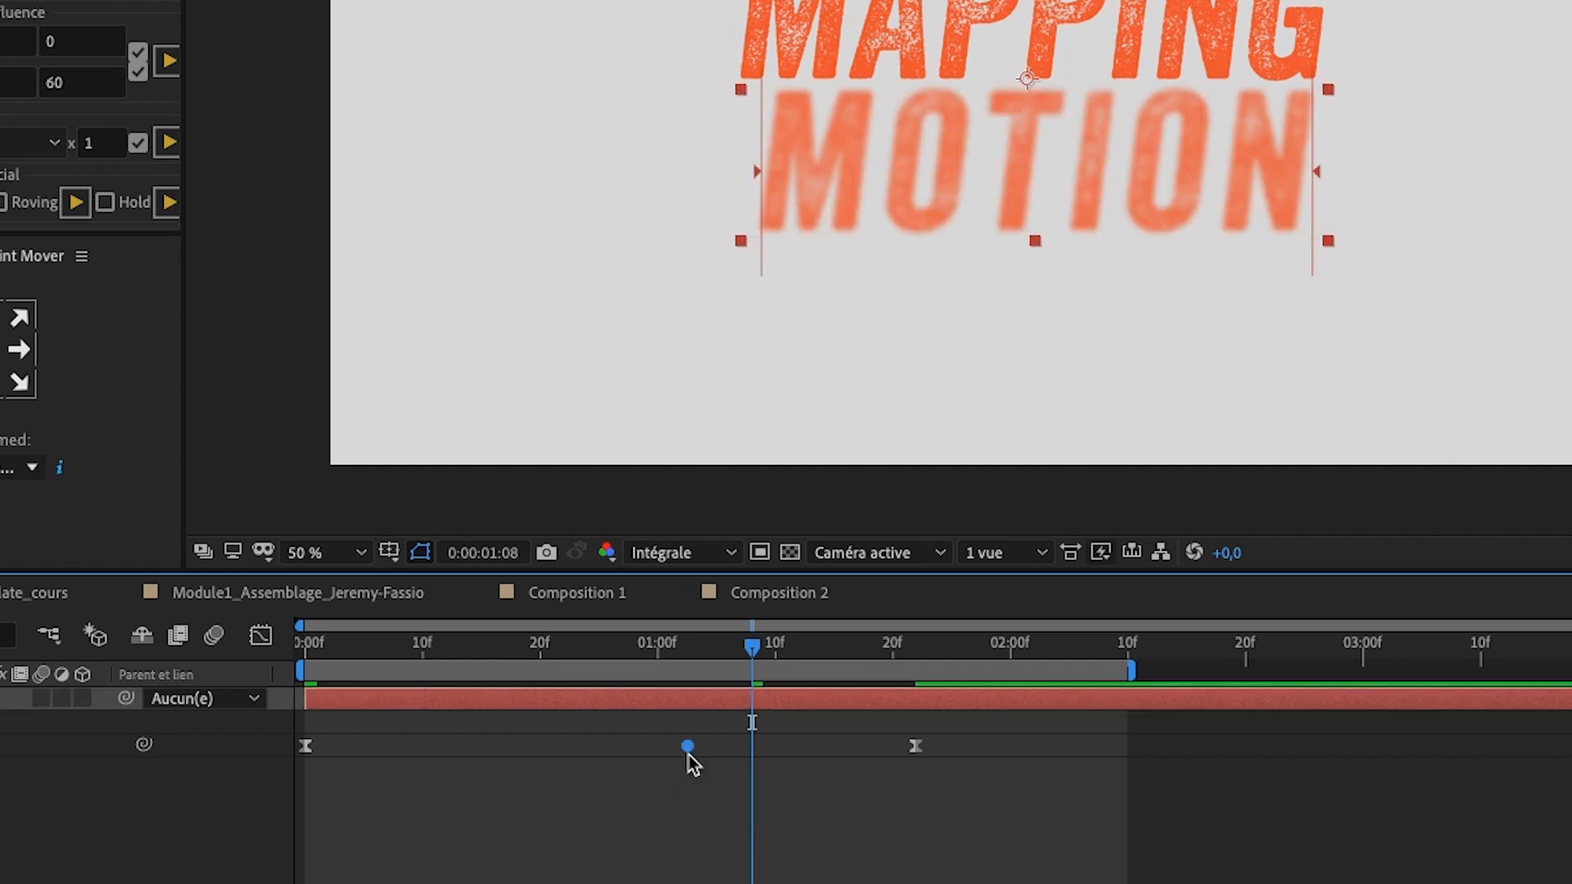
{"action": "left_click", "coordinate": [688, 748], "text": "ctrl"}
{"action": "mouse_move", "coordinate": [690, 753]}
{"action": "scroll", "coordinate": [692, 754], "scroll_direction": "up", "scroll_amount": 3}
{"action": "left_click", "coordinate": [678, 749], "text": "ctrl"}
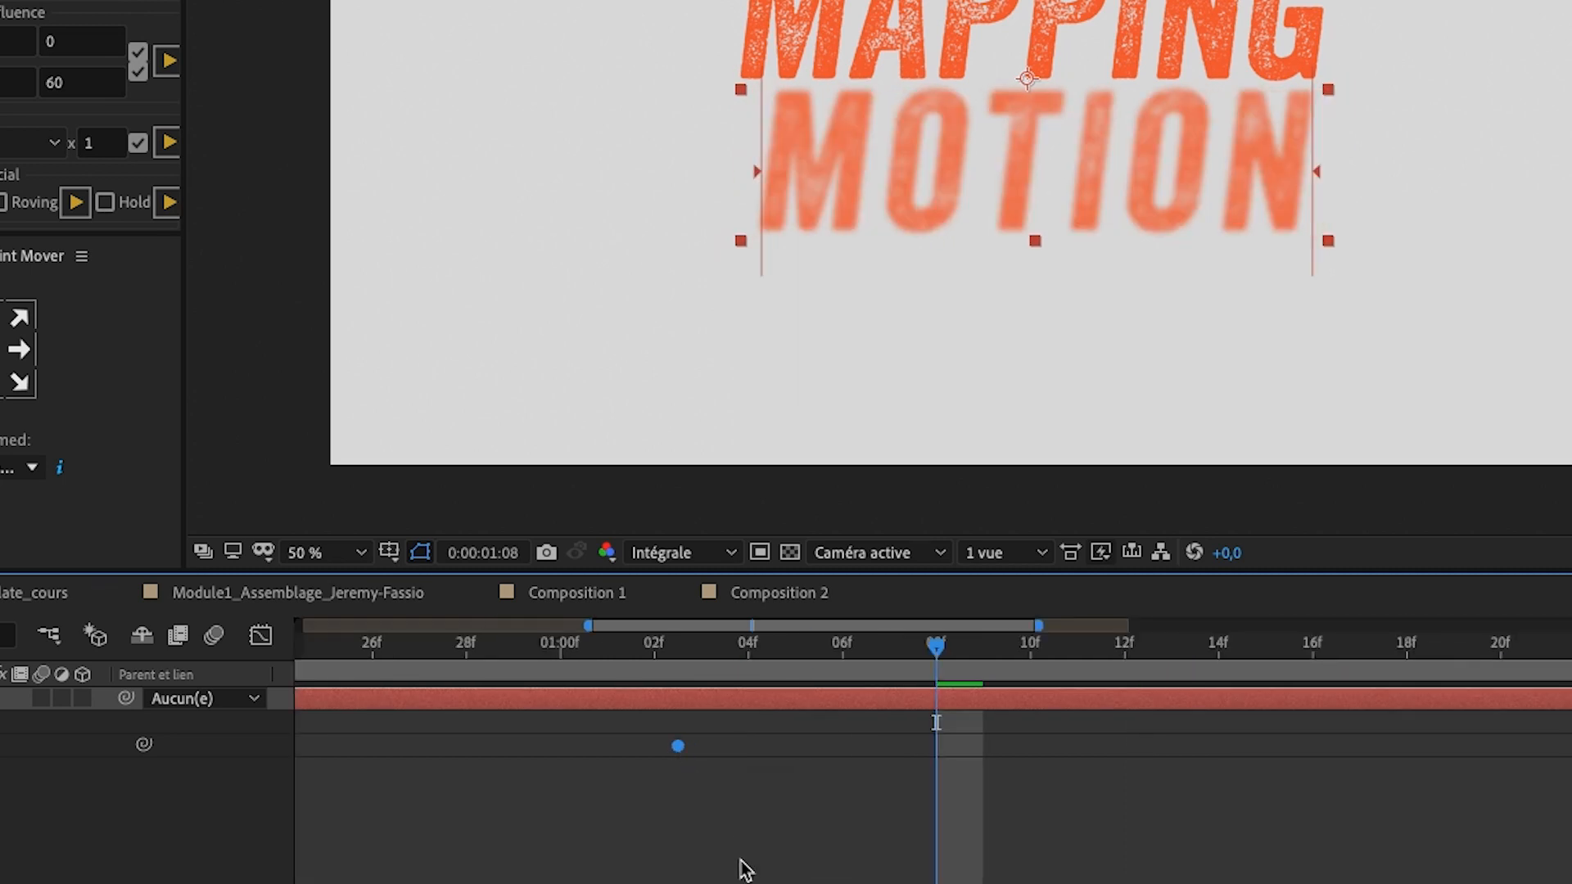
{"action": "left_click", "coordinate": [722, 834]}
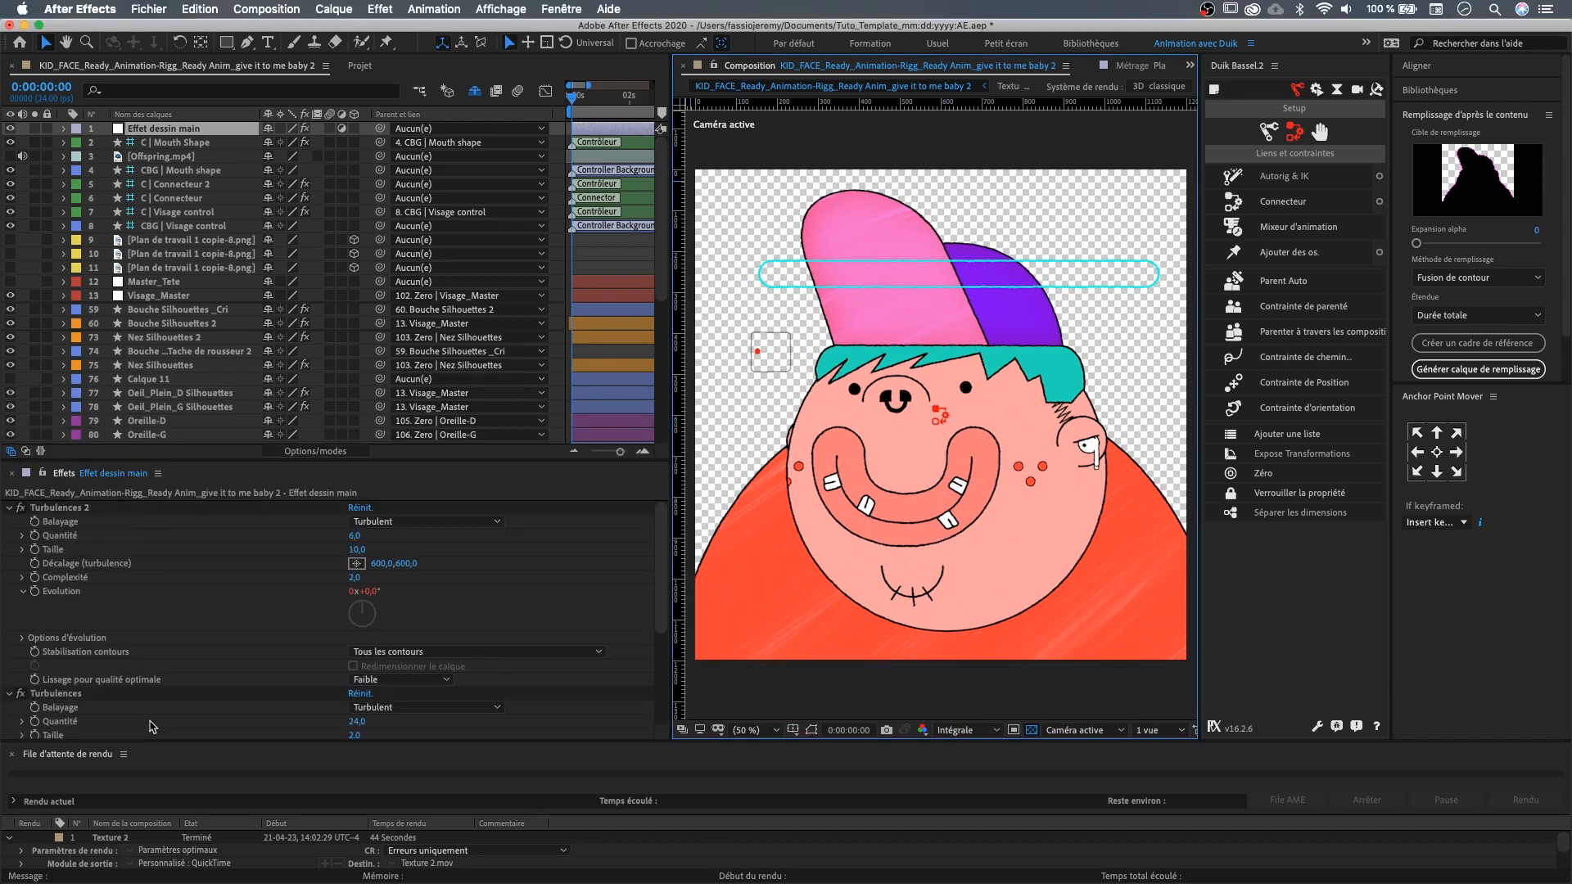
- Make the timeline panel taller, save the layout as a new workspace named Duik 2, and view the workspace options
{"action": "left_click_drag", "start_coordinate": [386, 460], "coordinate": [385, 583]}
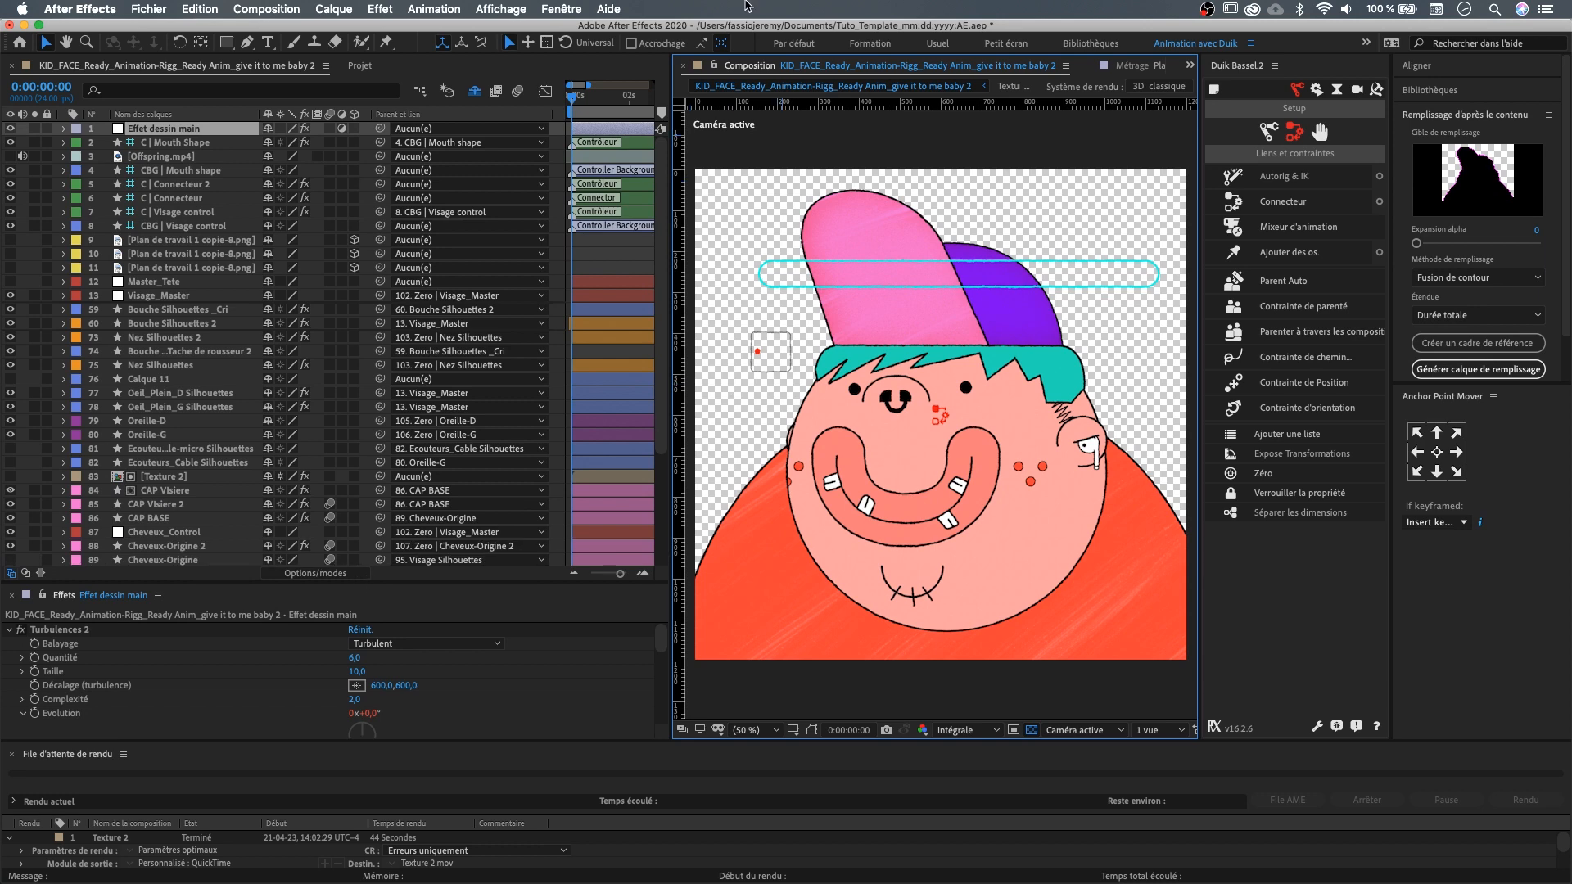
{"action": "left_click", "coordinate": [571, 8]}
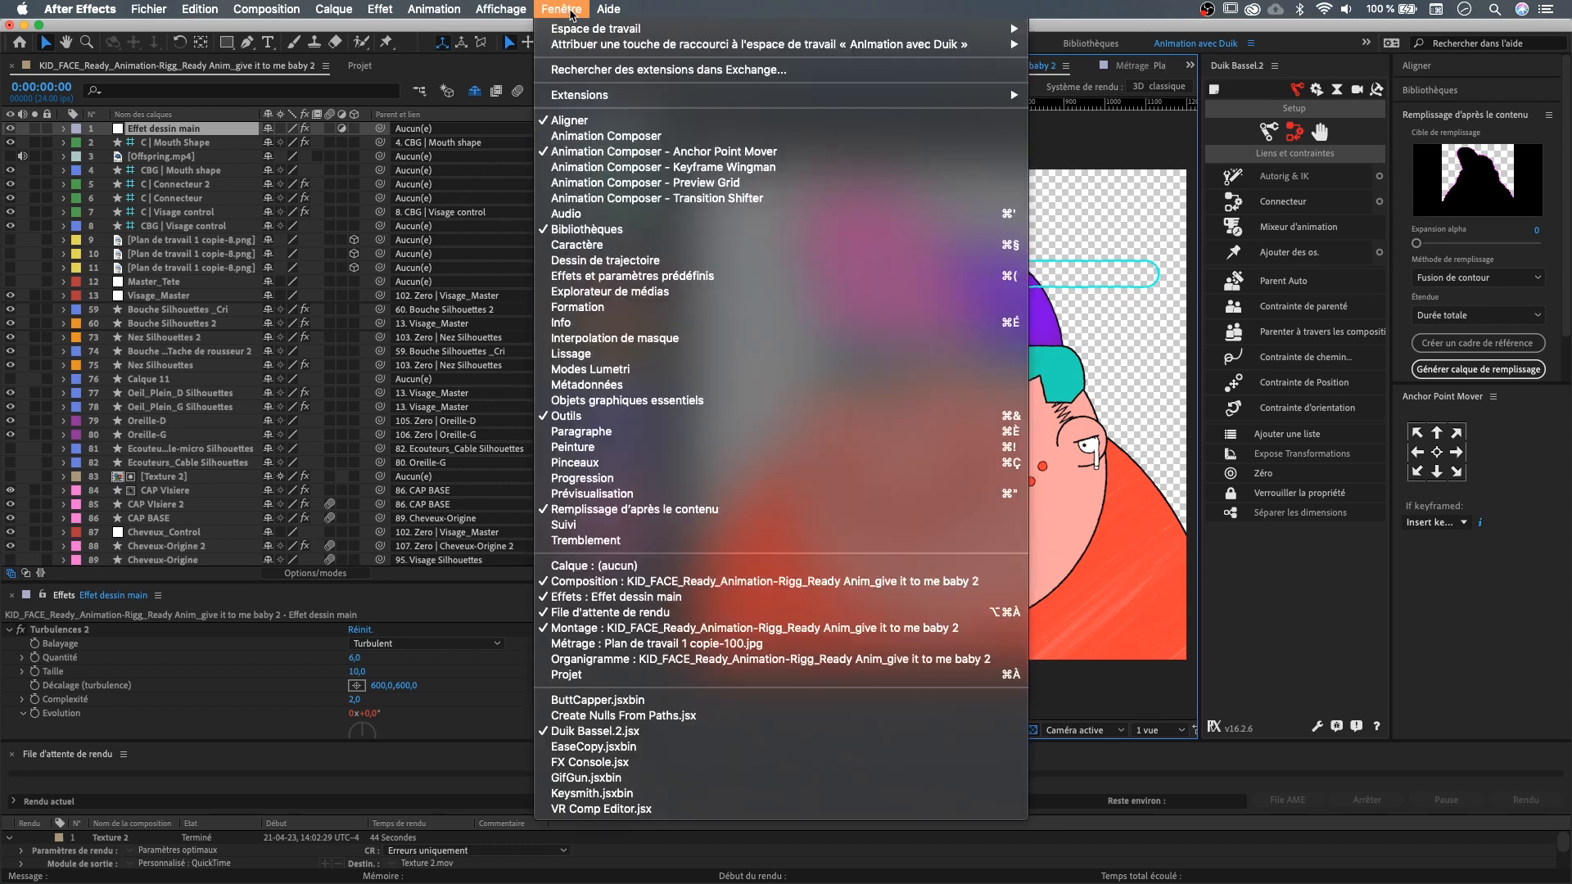
{"action": "mouse_move", "coordinate": [576, 31]}
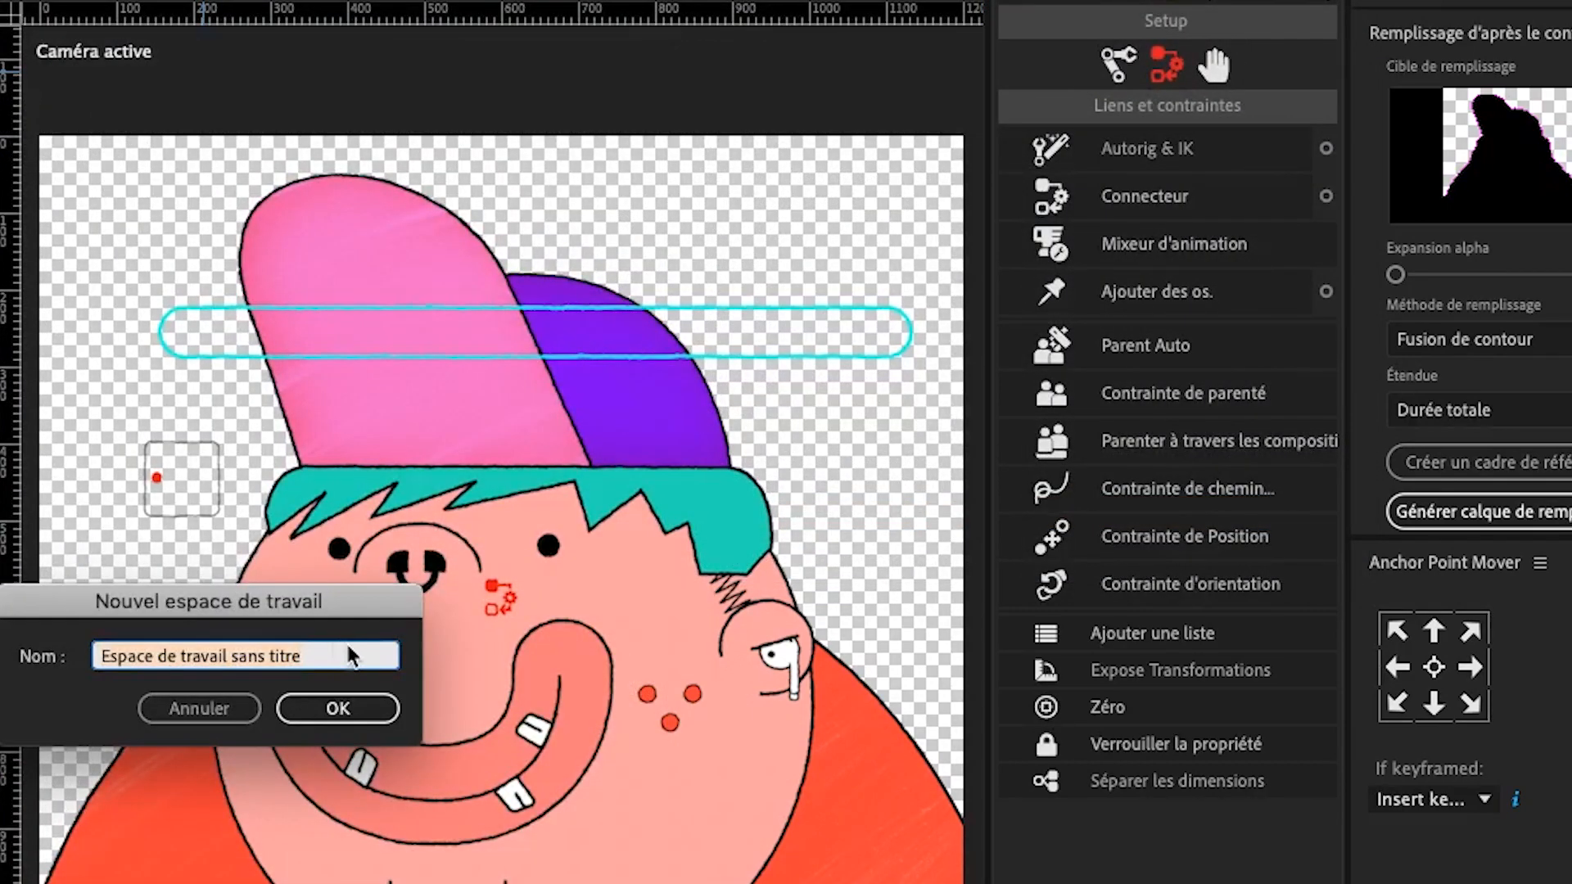
{"action": "type", "text": "Duik 2"}
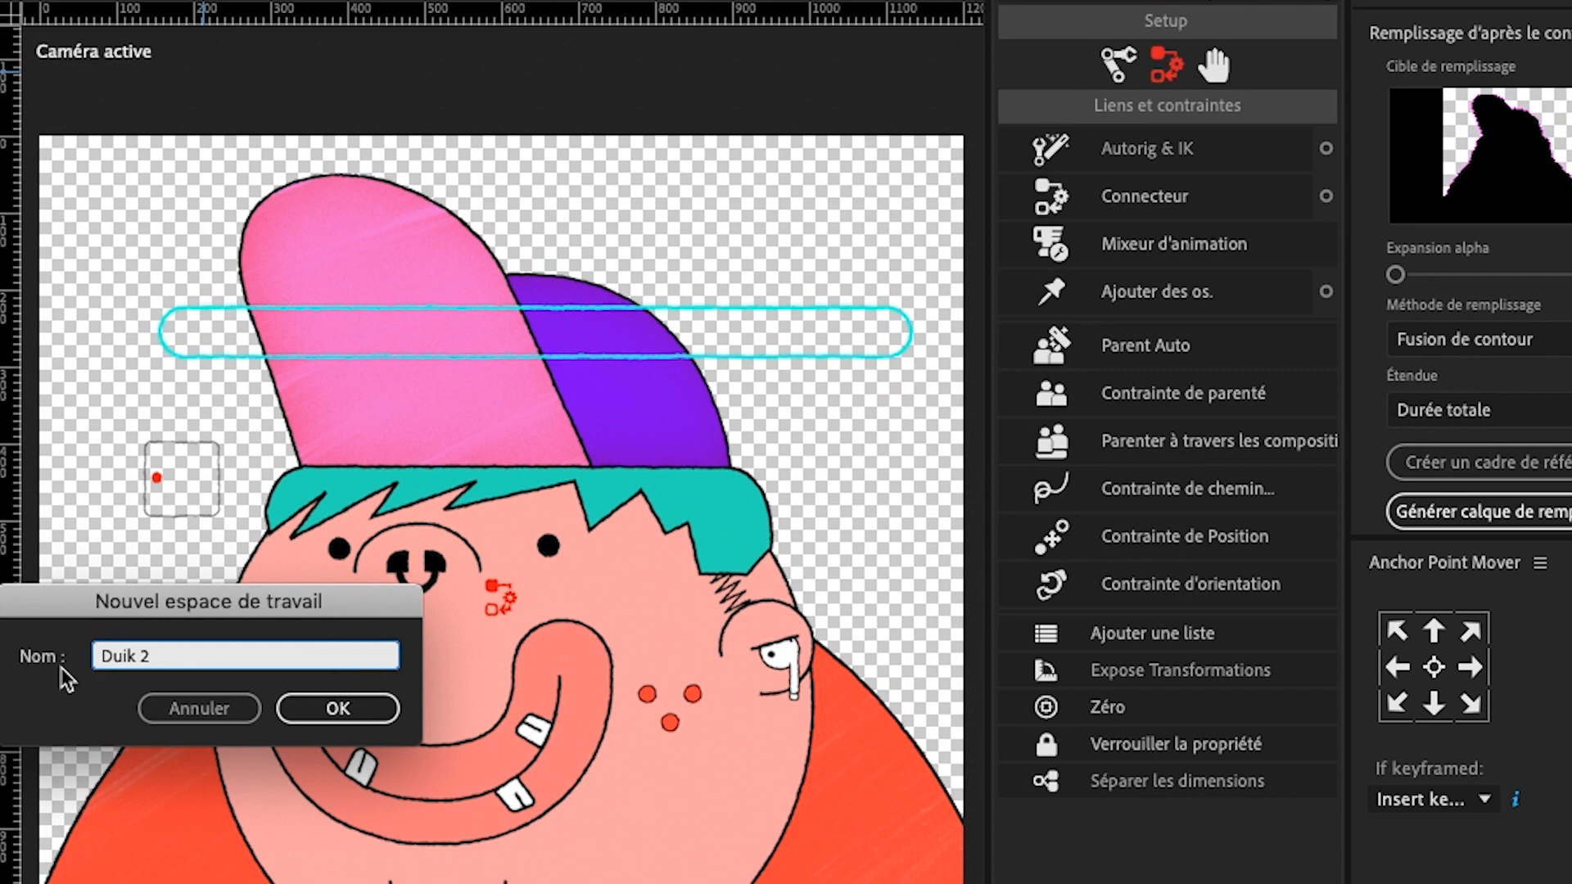
{"action": "left_click", "coordinate": [327, 709]}
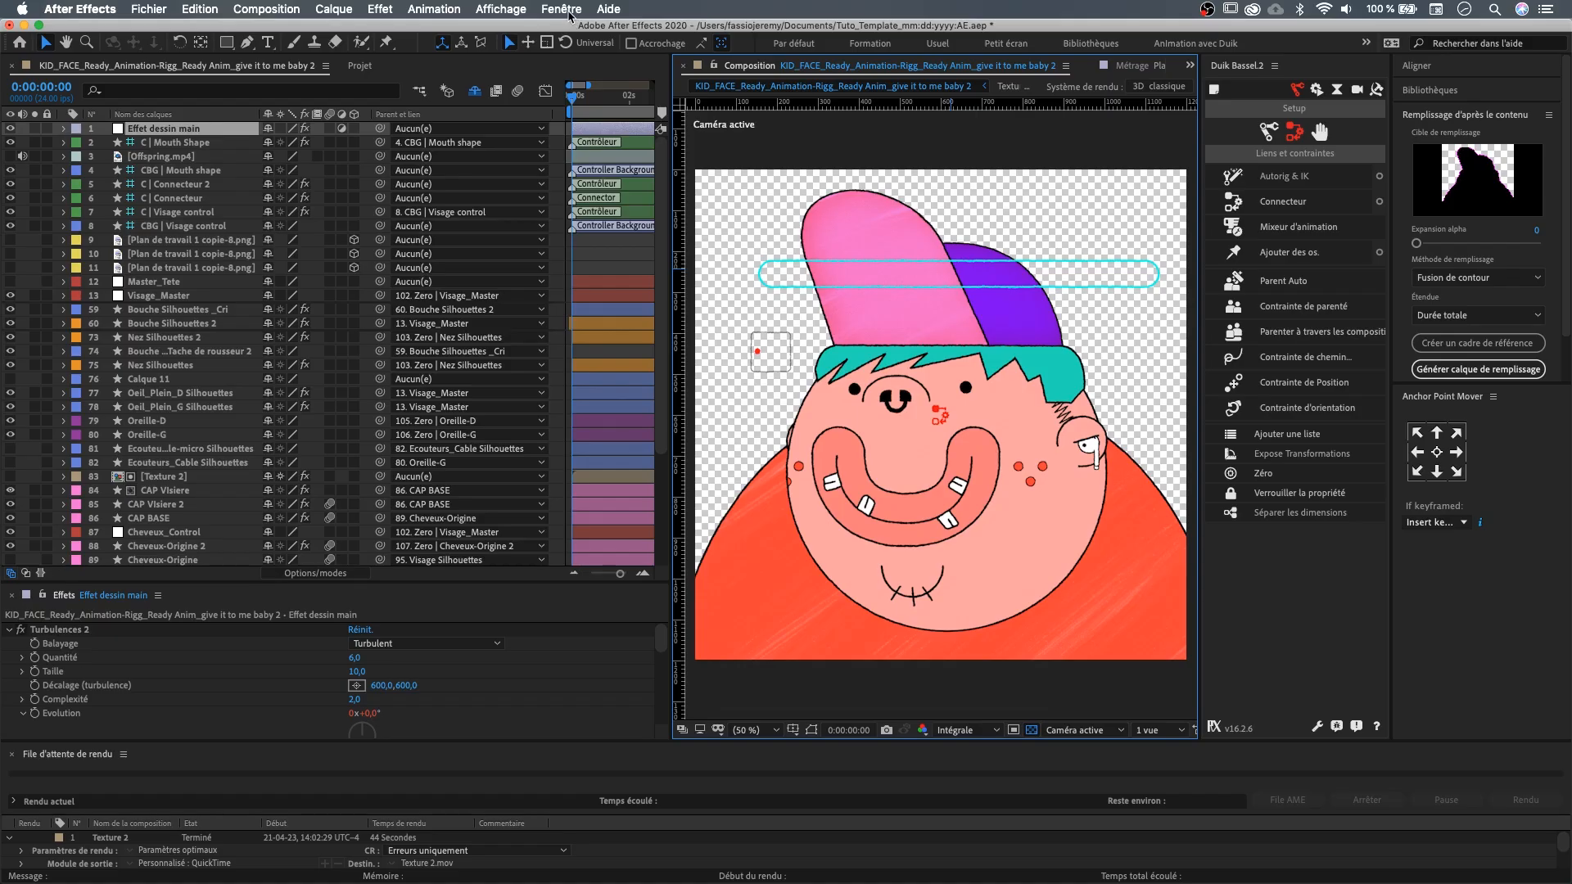
{"action": "left_click", "coordinate": [562, 9]}
{"action": "mouse_move", "coordinate": [595, 29]}
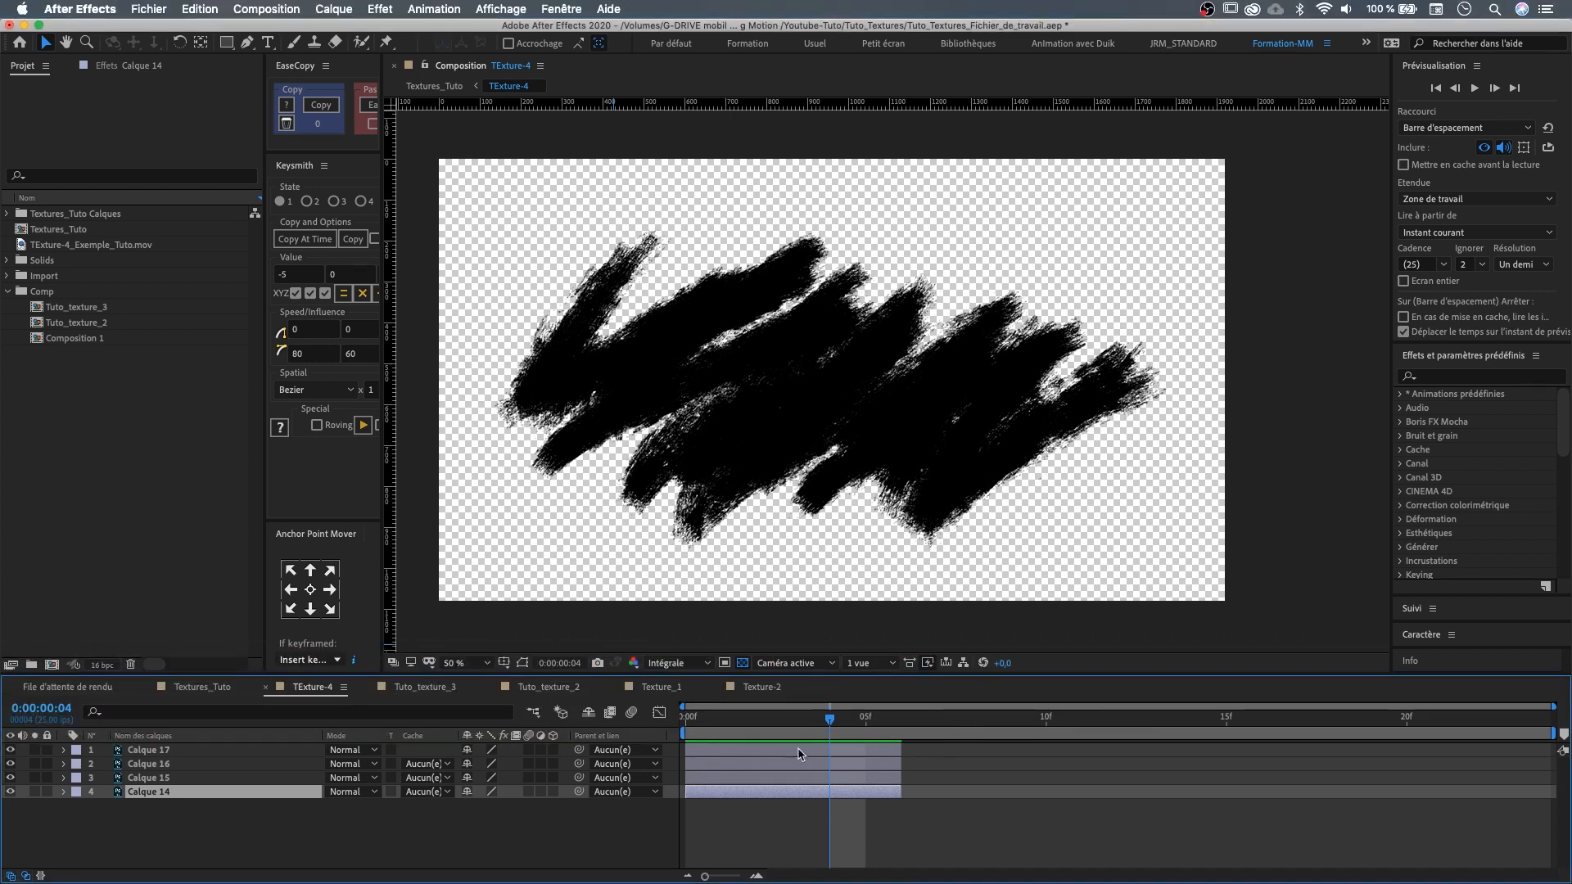
- Inspect the stacked texture drawings by toggling the visibility of Calque 17, Calque 16 and Calque 15
{"action": "left_click", "coordinate": [10, 750]}
{"action": "left_click", "coordinate": [10, 764]}
{"action": "left_click", "coordinate": [10, 778]}
{"action": "left_click", "coordinate": [9, 750]}
{"action": "left_click", "coordinate": [148, 815]}
- Sequence the four texture layers end to end without overlap, starting with Calque 17 and finishing with Calque 14
{"action": "left_click", "coordinate": [164, 752]}
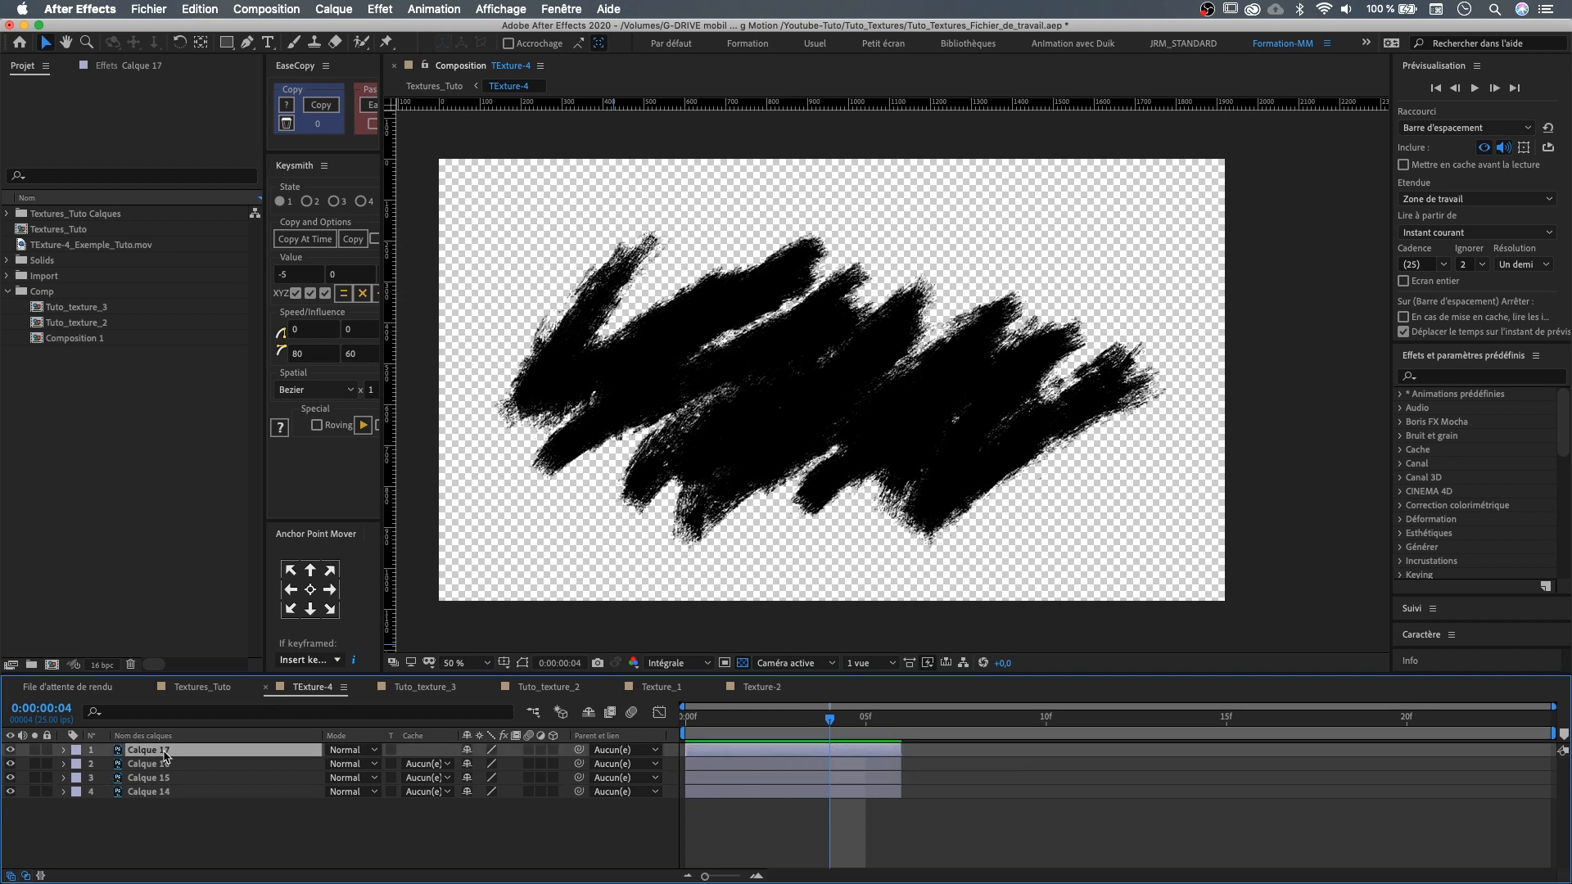
{"action": "left_click", "coordinate": [171, 791], "text": "shift"}
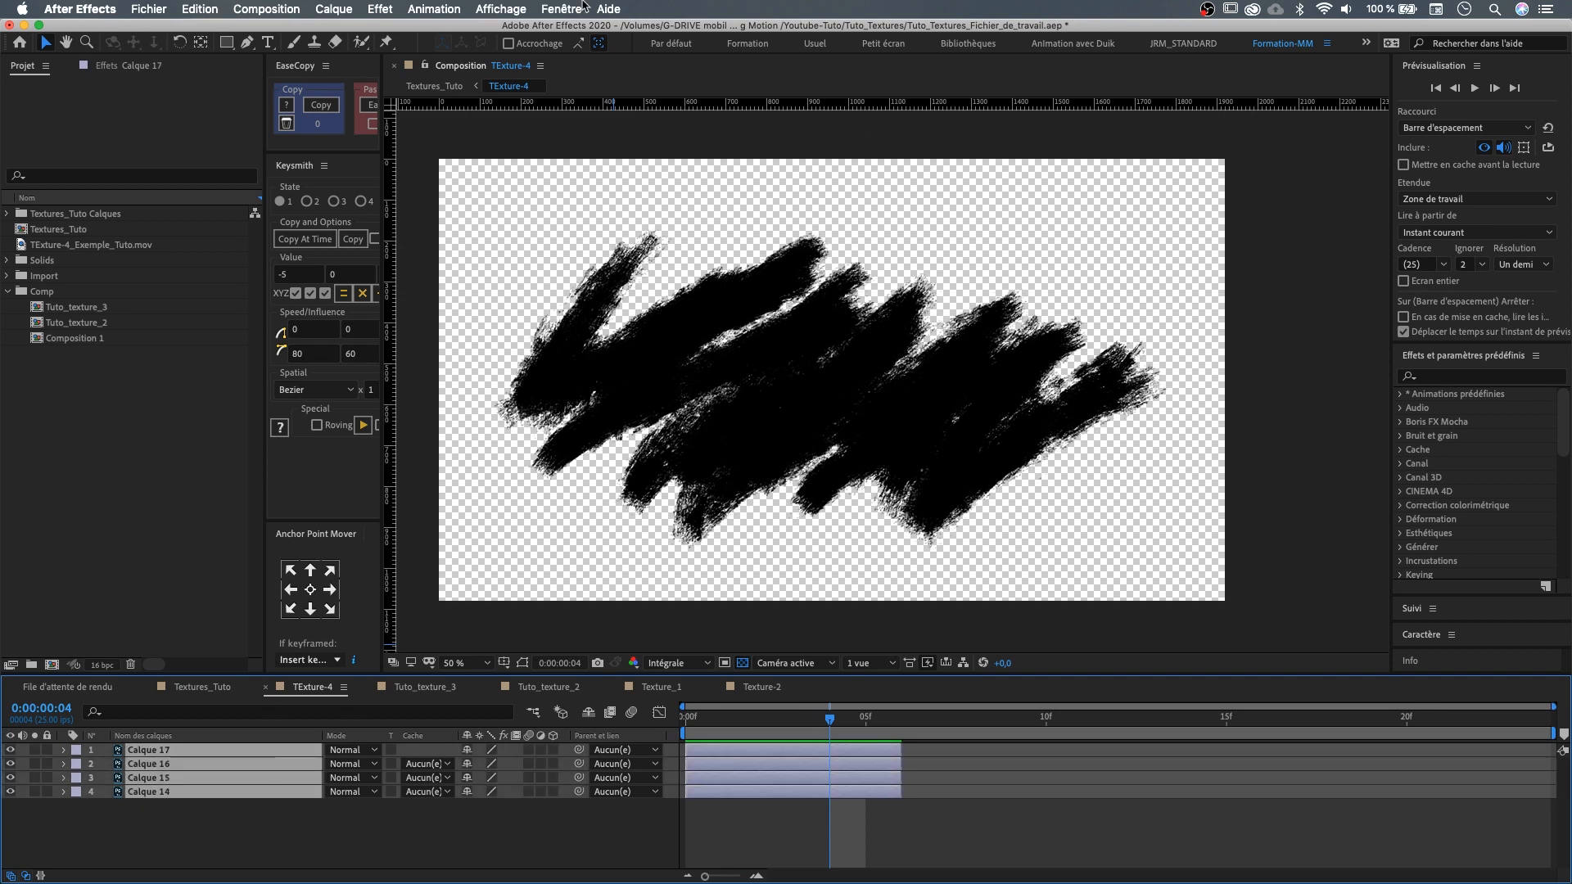
{"action": "left_click", "coordinate": [457, 11]}
{"action": "mouse_move", "coordinate": [479, 176]}
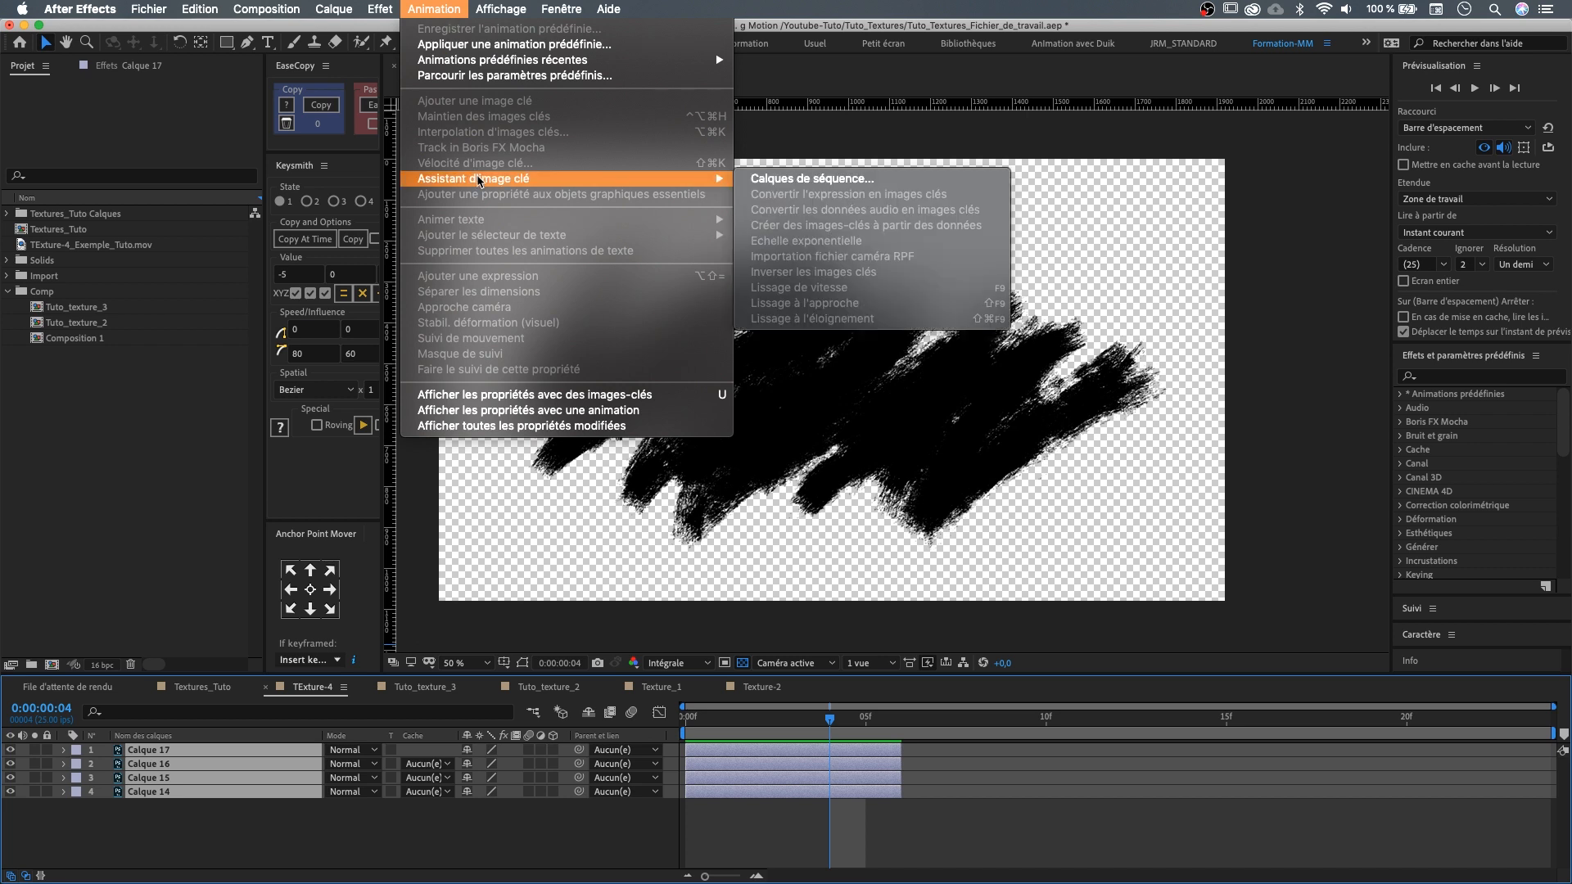
{"action": "left_click", "coordinate": [905, 178]}
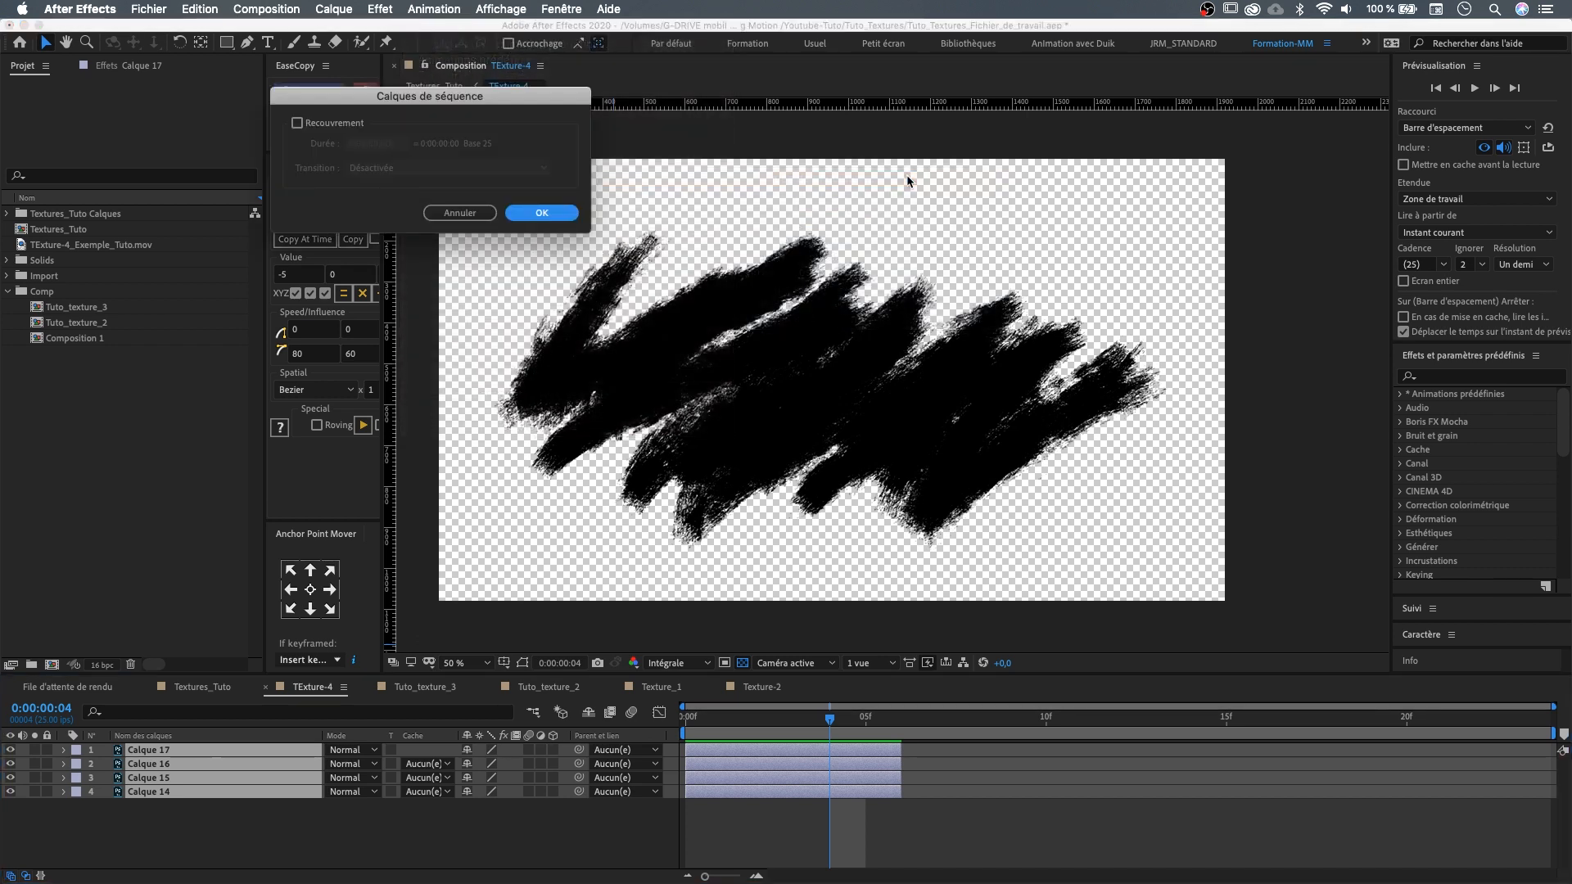
{"action": "left_click", "coordinate": [557, 217]}
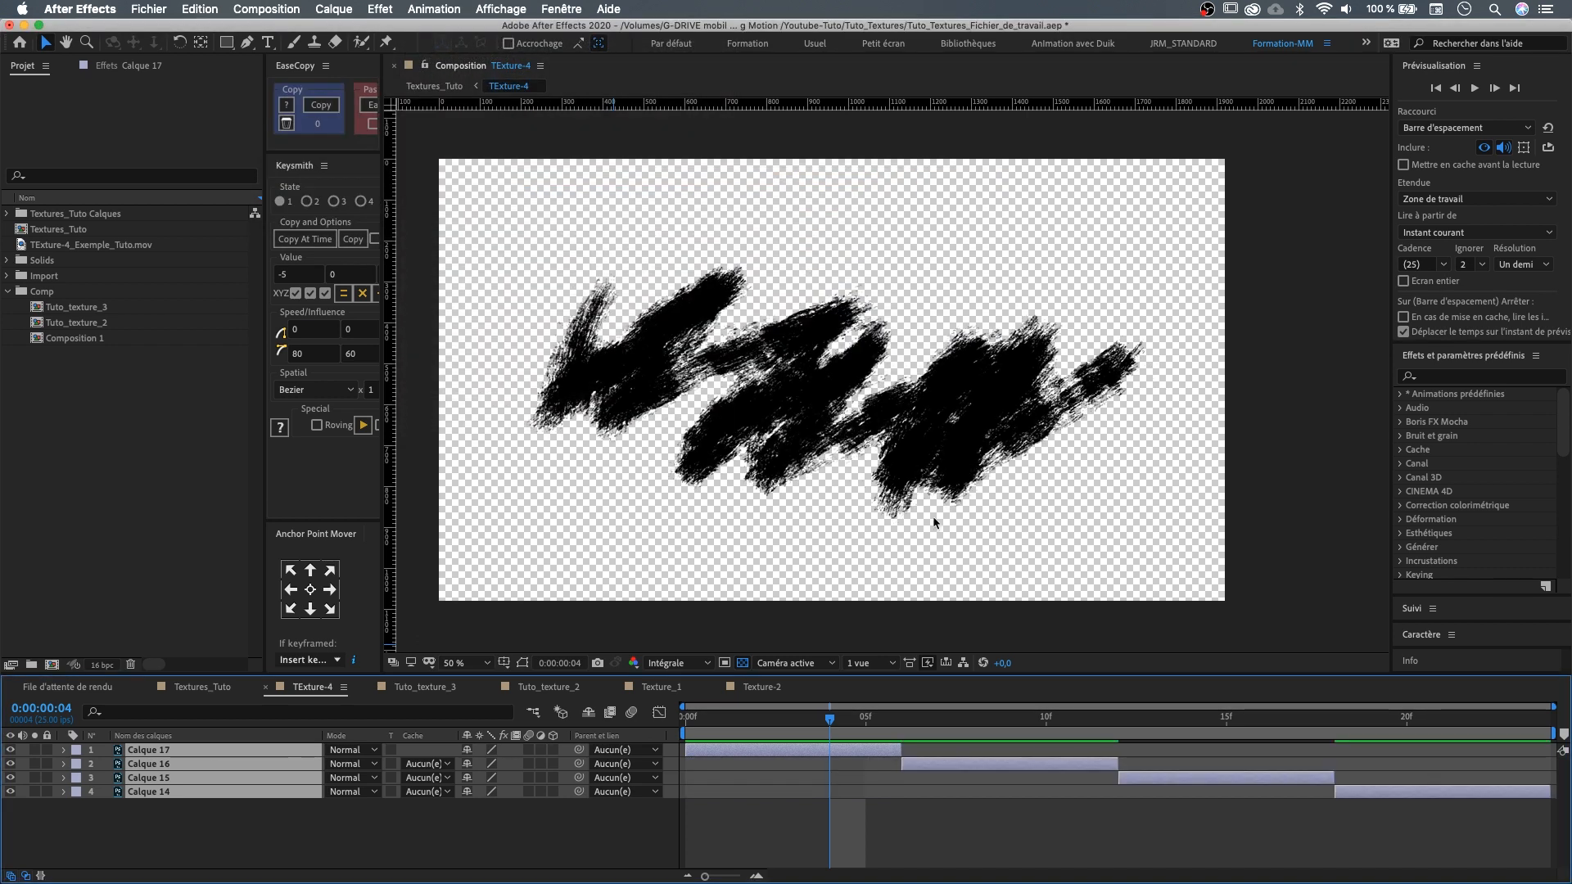
- Preview the sequenced layers from the first frame, and undo the layer sequencing
{"action": "key", "text": "Home"}
{"action": "key", "text": "space"}
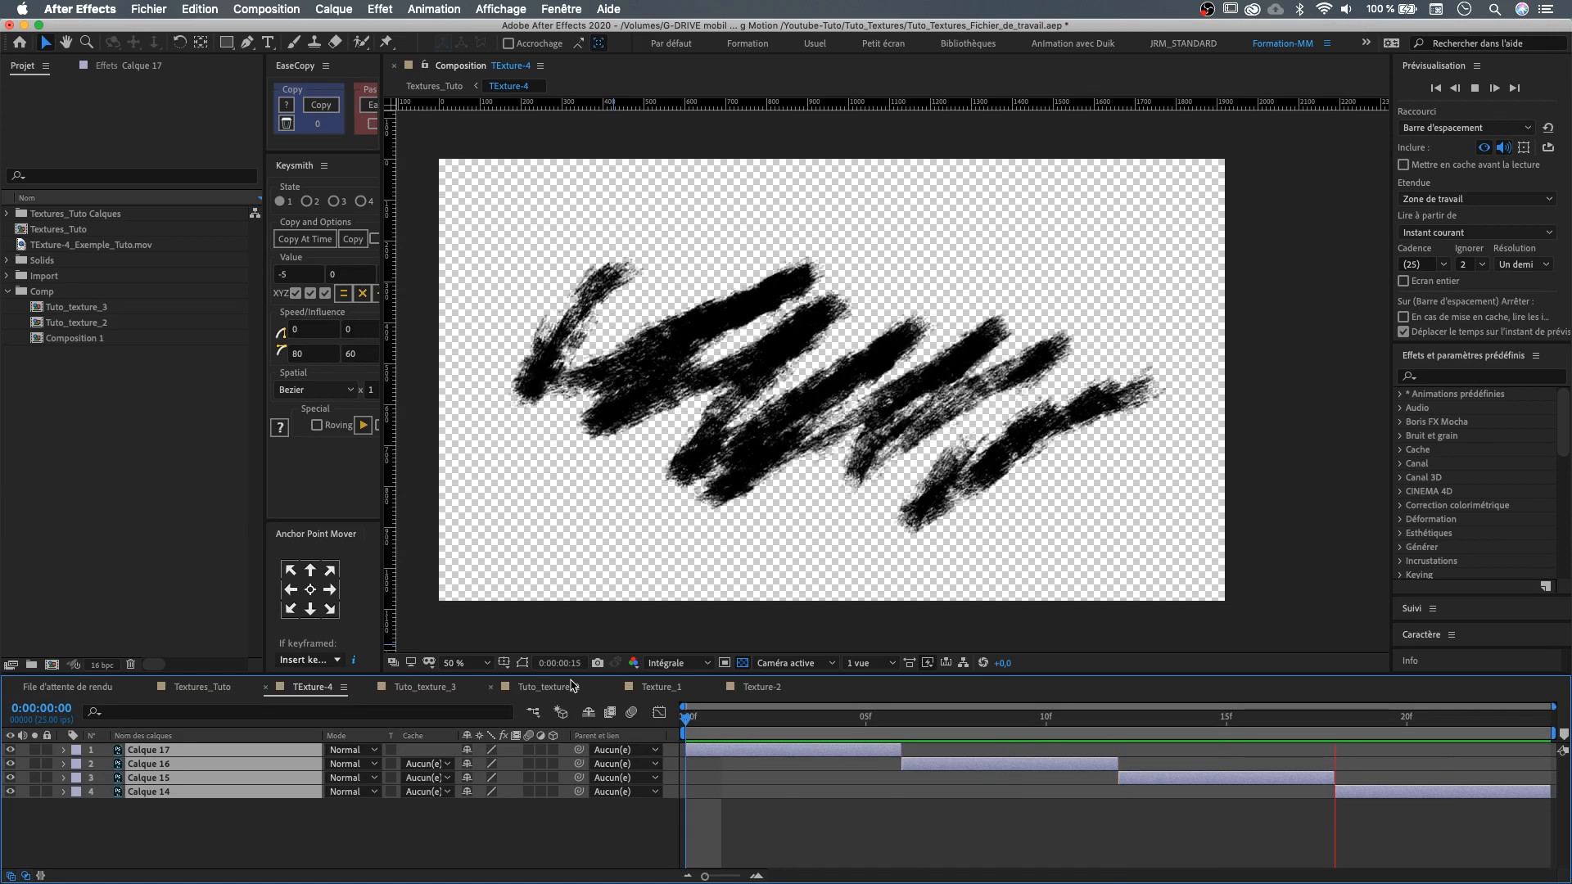
{"action": "key", "text": "space"}
{"action": "left_click", "coordinate": [255, 838]}
{"action": "key", "text": "super+z"}
{"action": "left_click", "coordinate": [155, 819]}
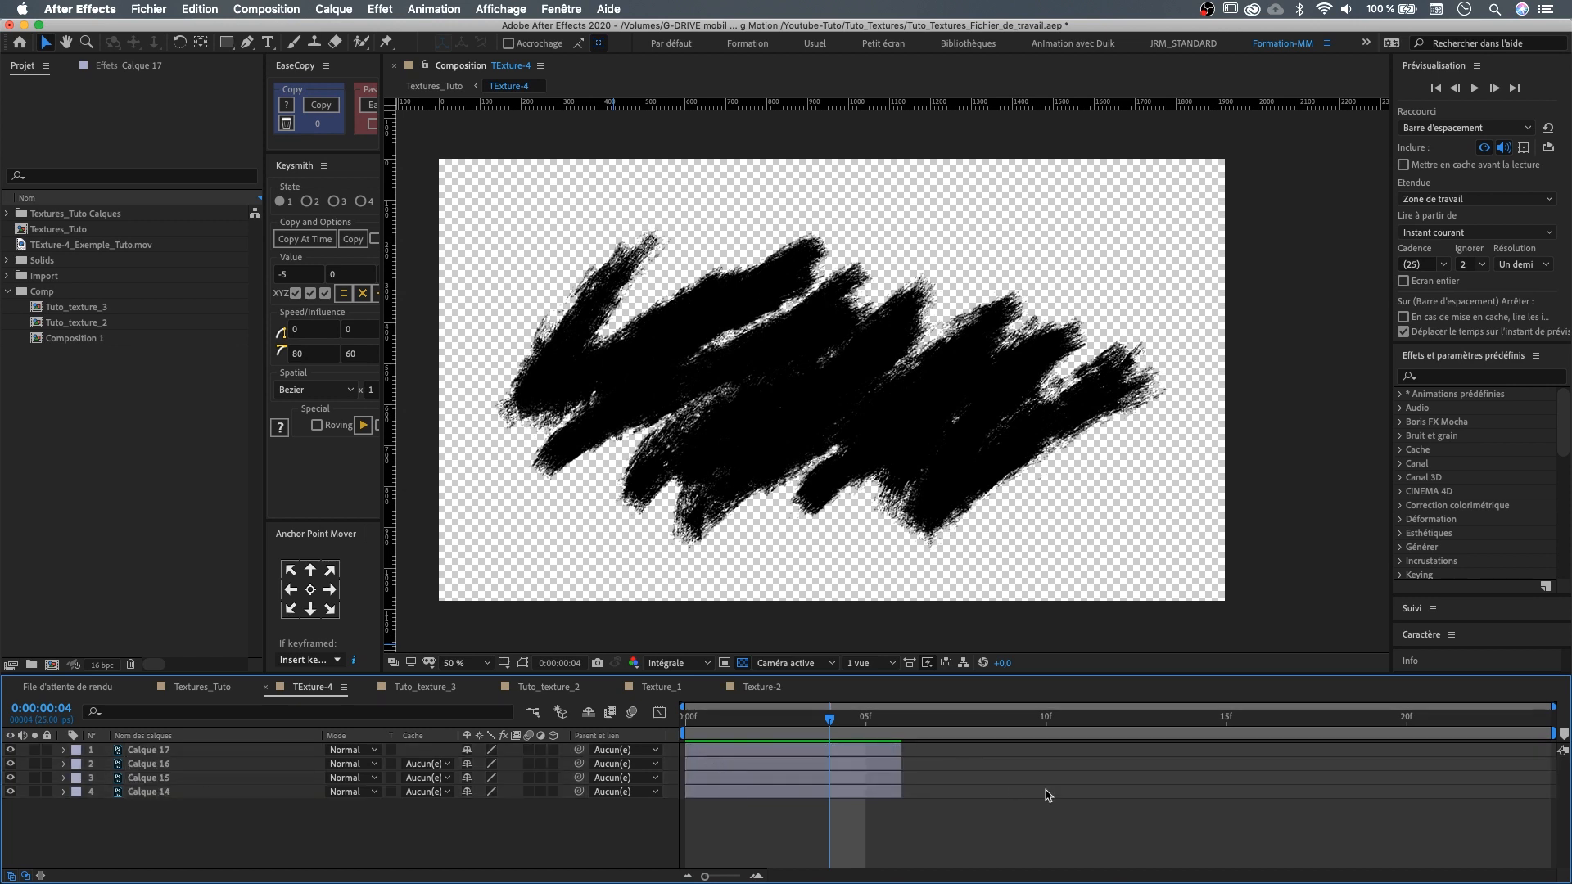
- Sequence the four texture layers end to end without overlap, starting with Calque 14 and finishing with Calque 17
{"action": "left_click", "coordinate": [165, 793]}
{"action": "left_click", "coordinate": [169, 751], "text": "shift"}
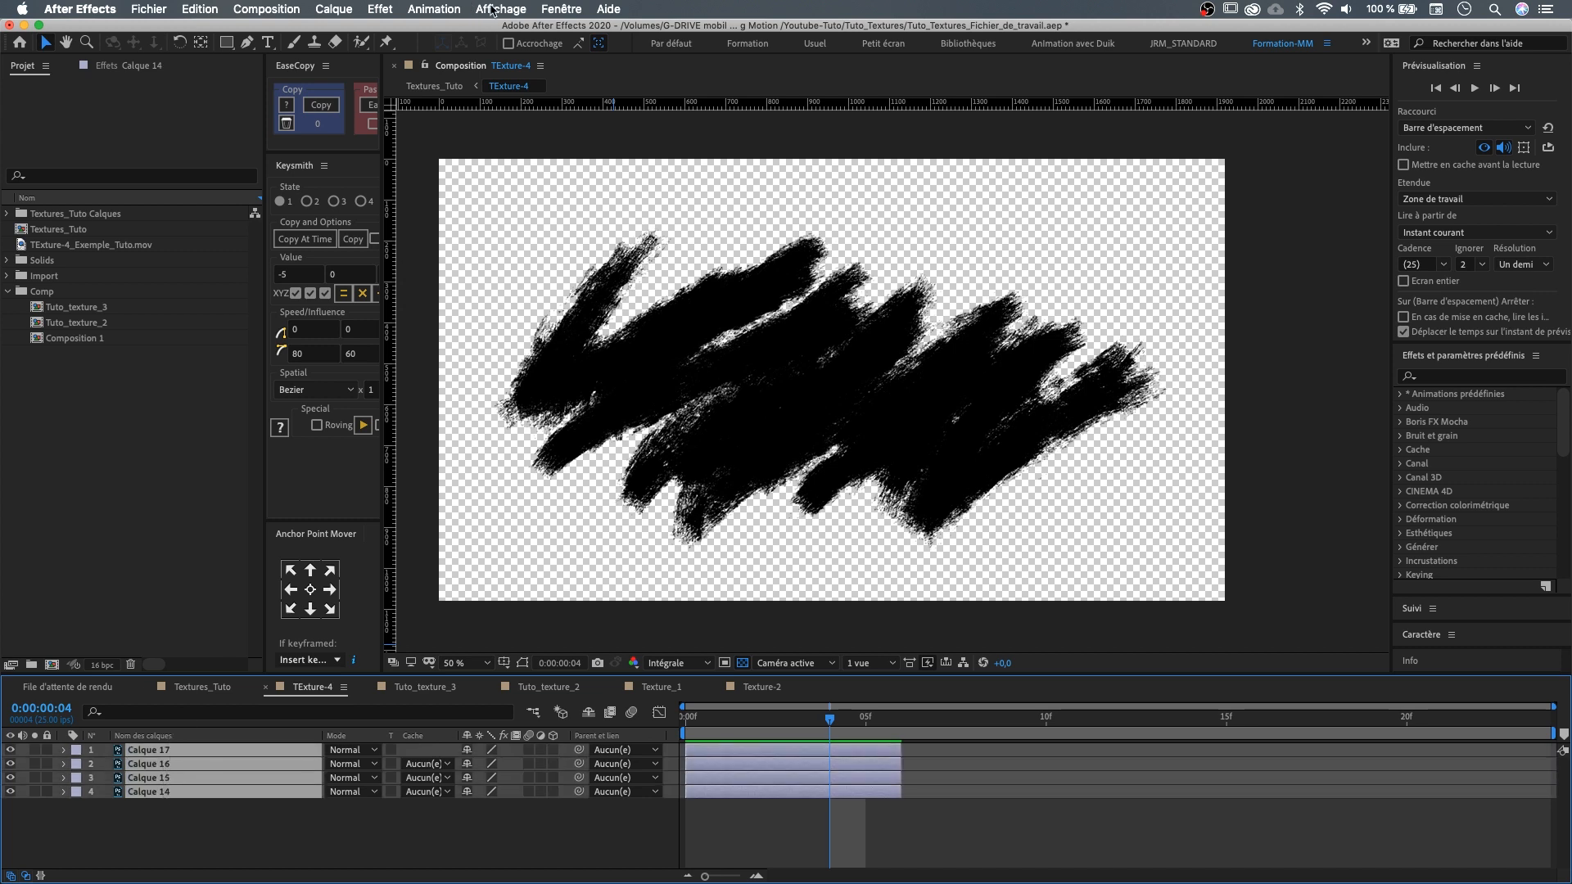
{"action": "left_click", "coordinate": [493, 10]}
{"action": "mouse_move", "coordinate": [433, 9]}
{"action": "mouse_move", "coordinate": [473, 178]}
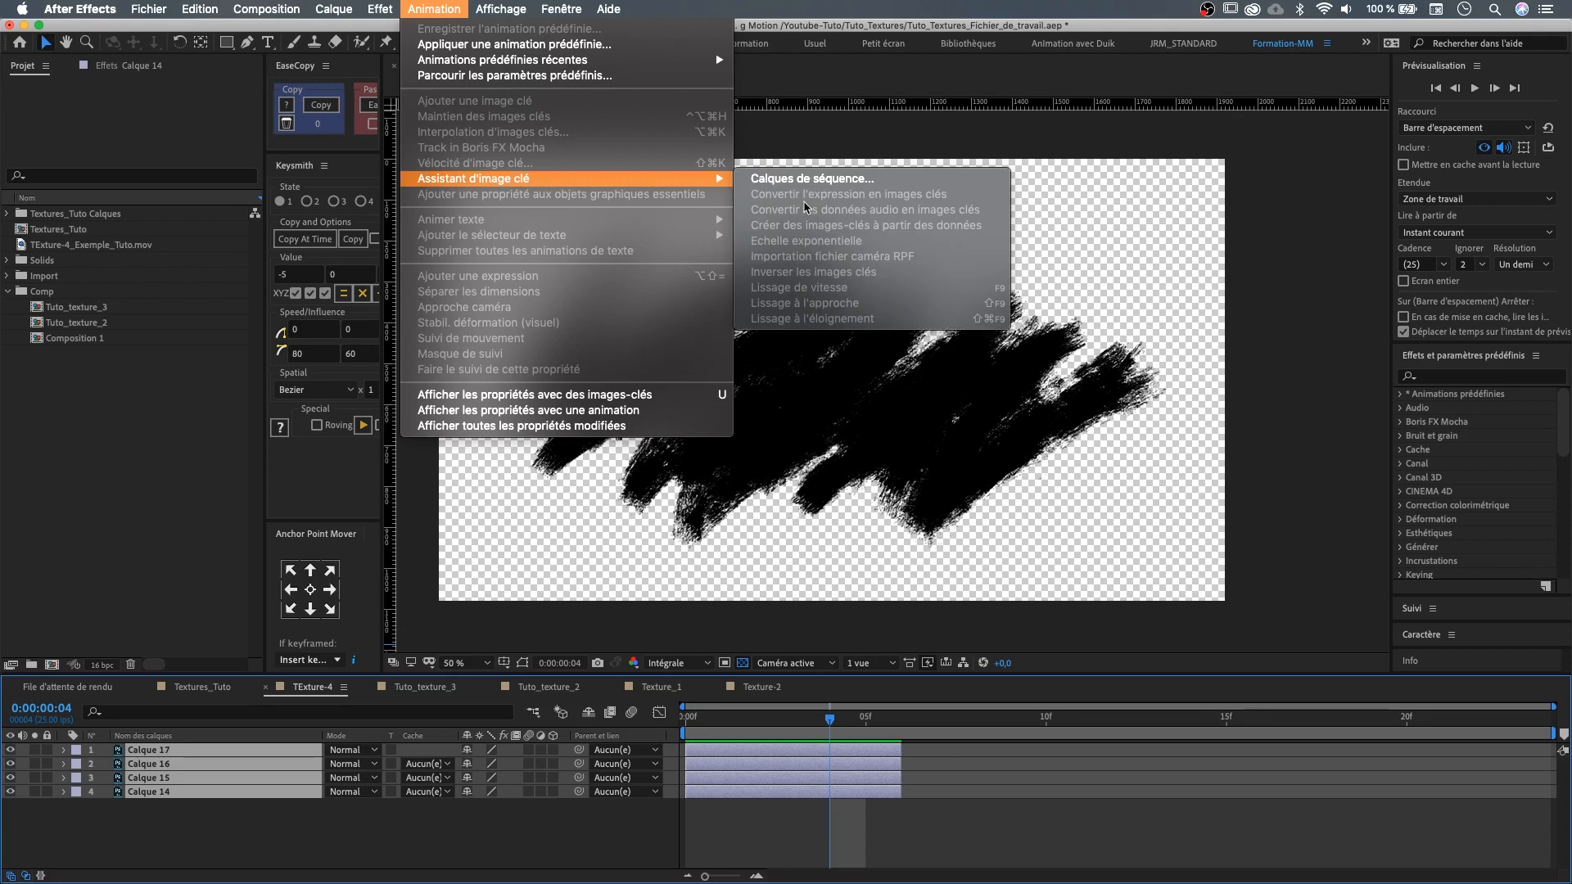
{"action": "left_click", "coordinate": [810, 179]}
{"action": "left_click", "coordinate": [547, 215]}
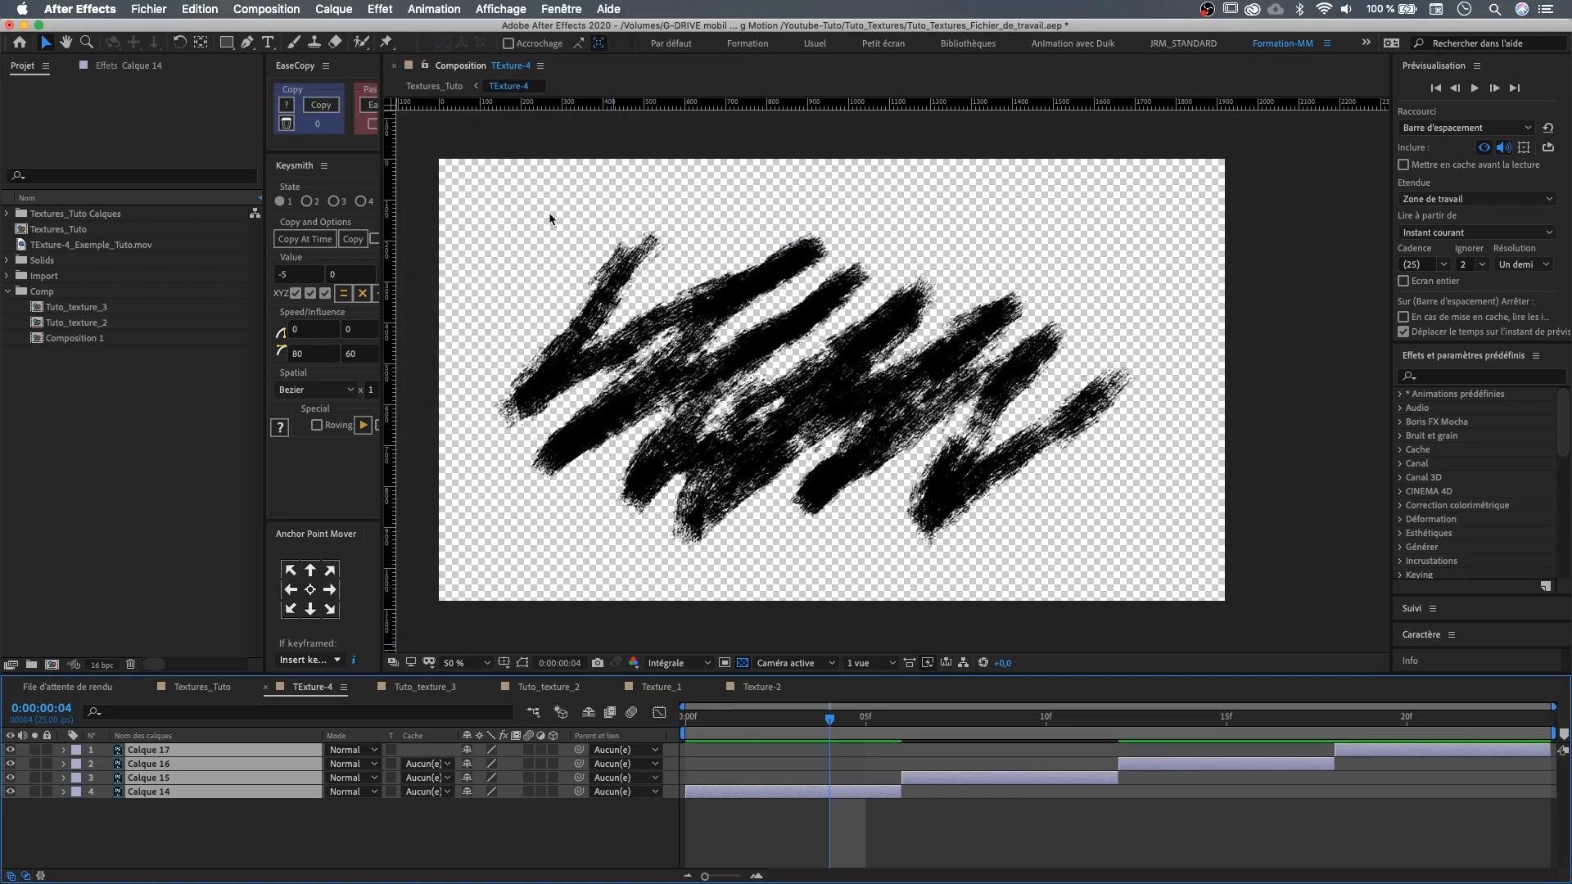
{"action": "left_click", "coordinate": [737, 810]}
{"action": "left_click", "coordinate": [704, 793]}
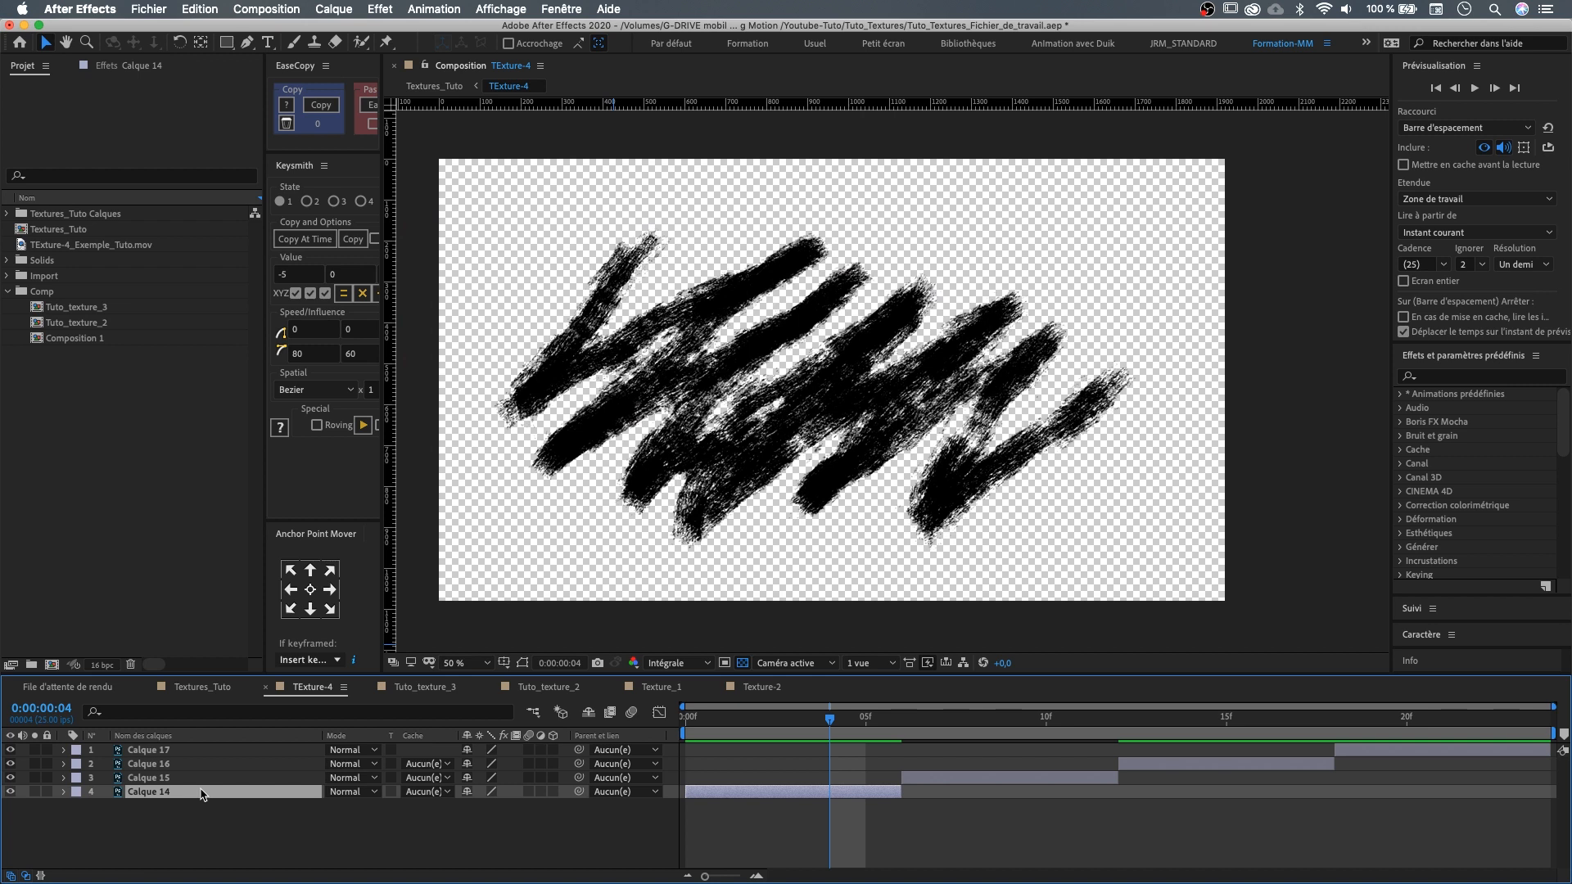
{"action": "left_click", "coordinate": [274, 829]}
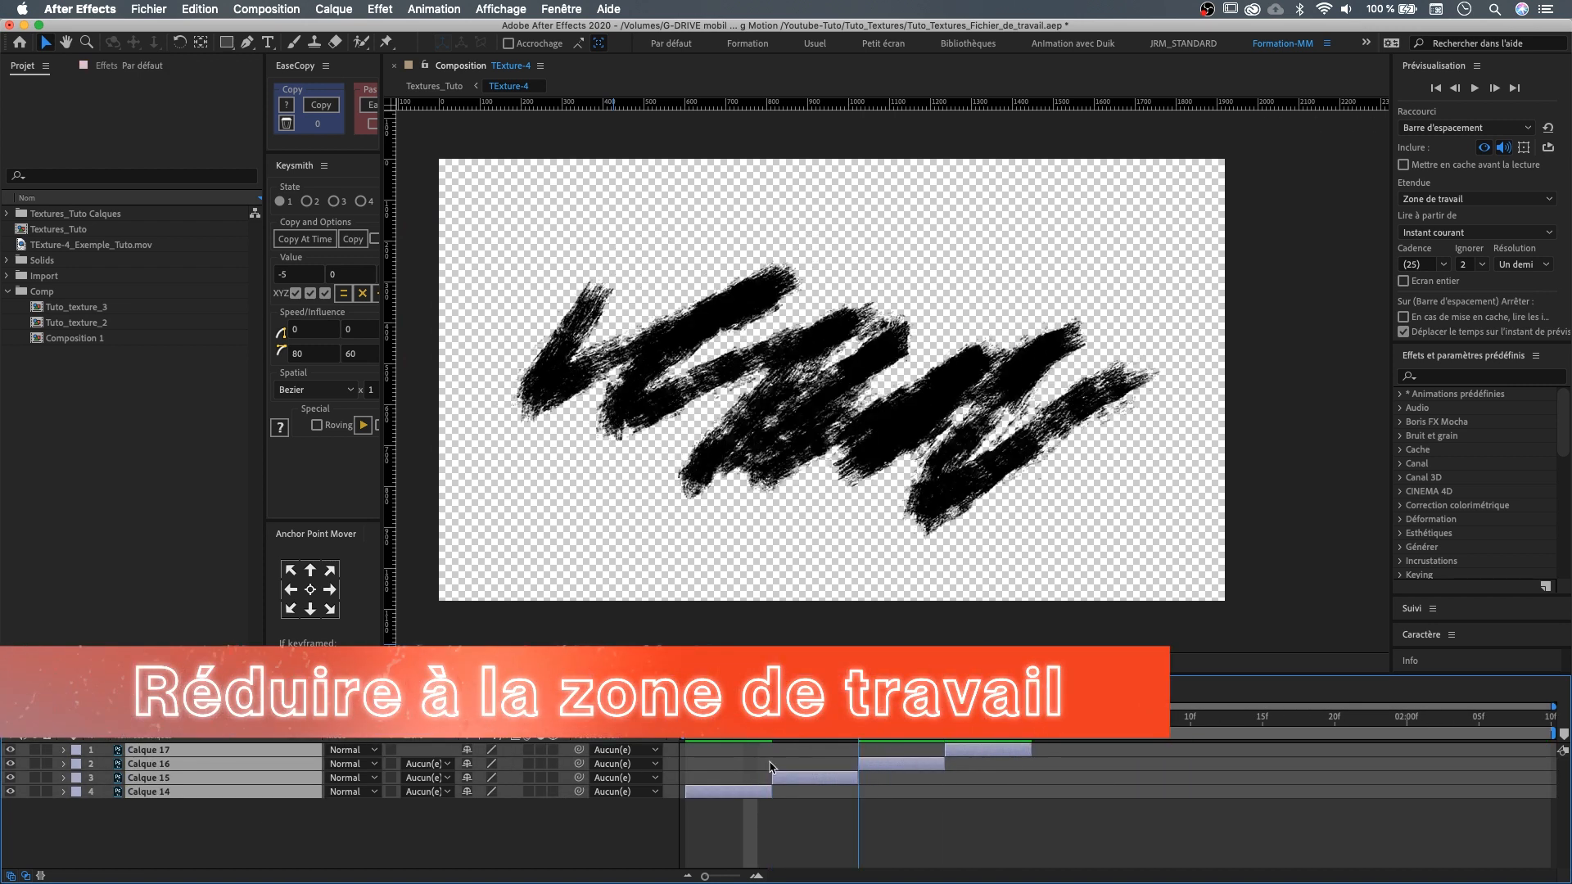
- End the TExture-4 work area at 0:00:00:24, trim the composition to that work area, and preview it
{"action": "left_click_drag", "start_coordinate": [698, 773], "coordinate": [1035, 797]}
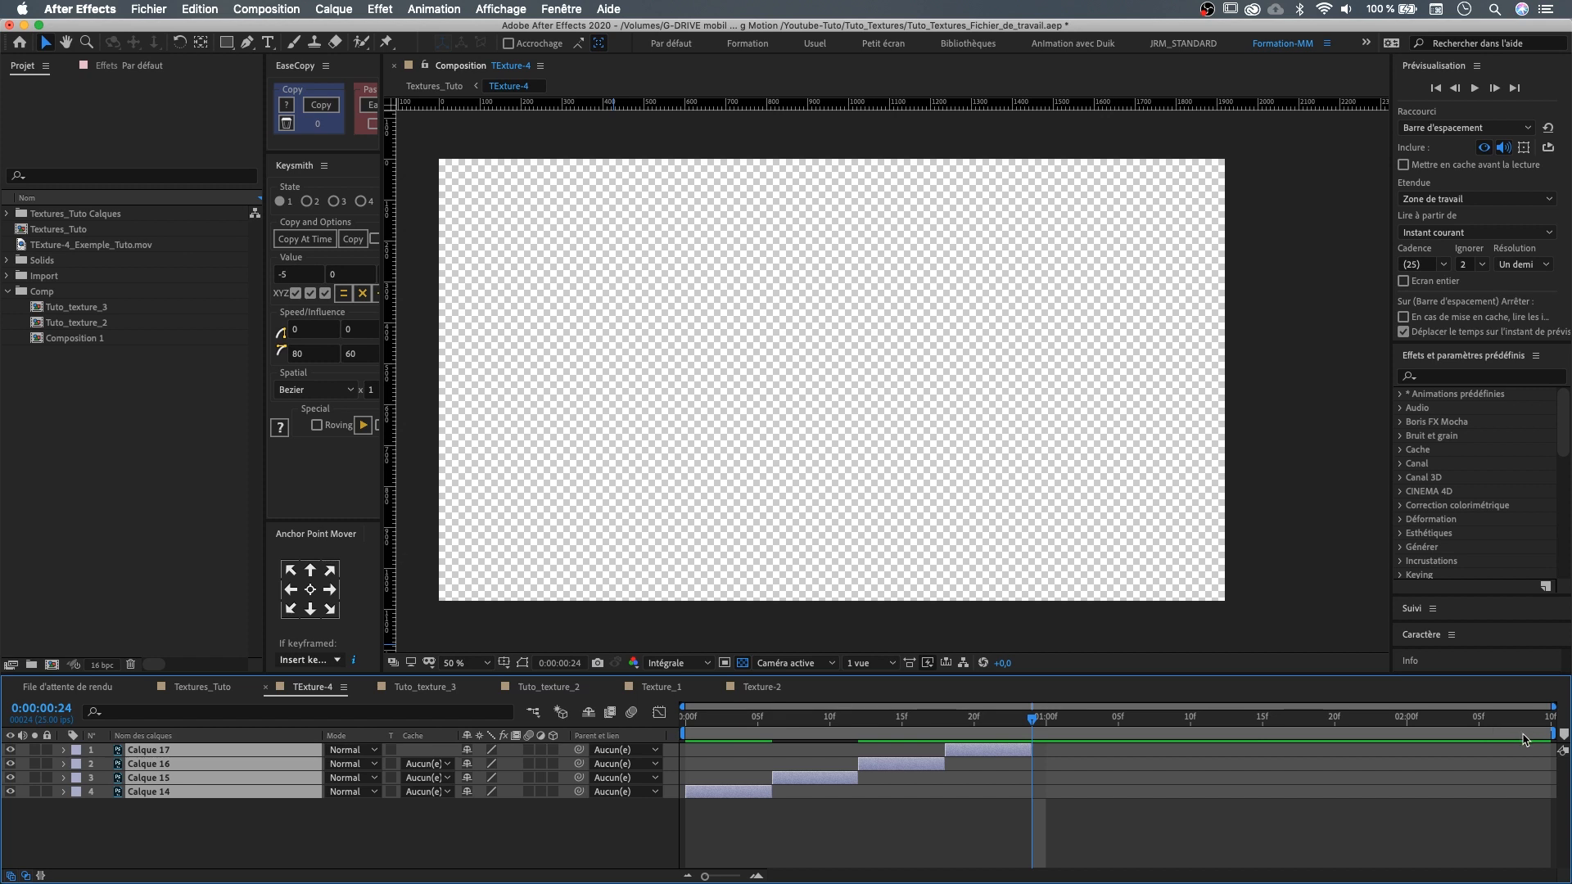
{"action": "mouse_move", "coordinate": [1021, 721]}
{"action": "left_mouse_down"}
{"action": "mouse_move", "coordinate": [929, 762]}
{"action": "mouse_move", "coordinate": [1032, 752]}
{"action": "left_mouse_up"}
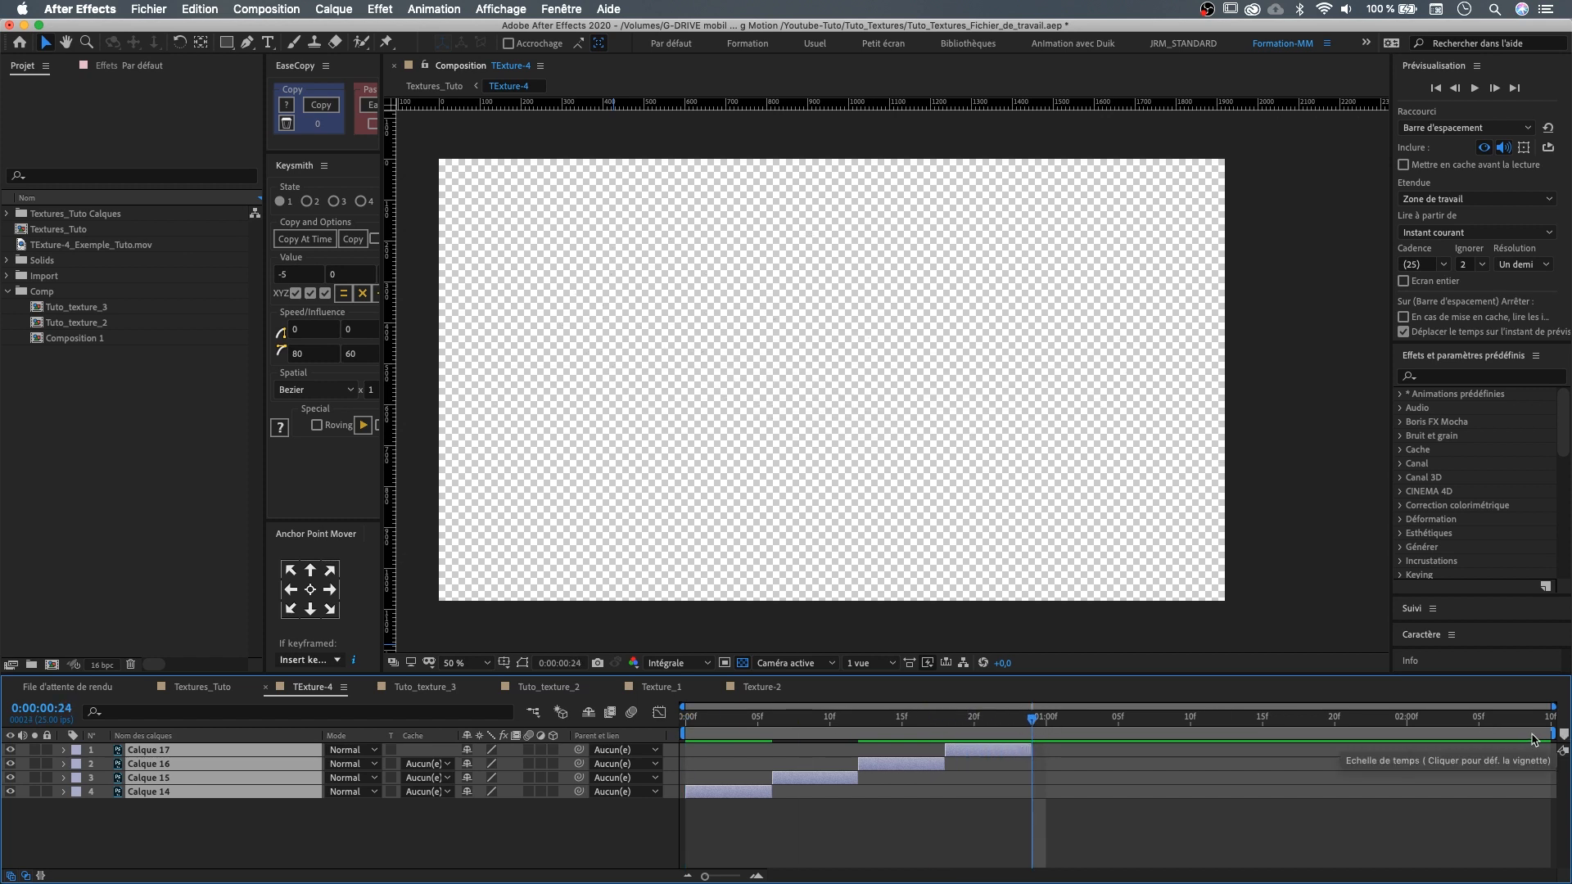
{"action": "left_click_drag", "start_coordinate": [1553, 732], "coordinate": [1030, 730]}
{"action": "right_click", "coordinate": [1012, 732]}
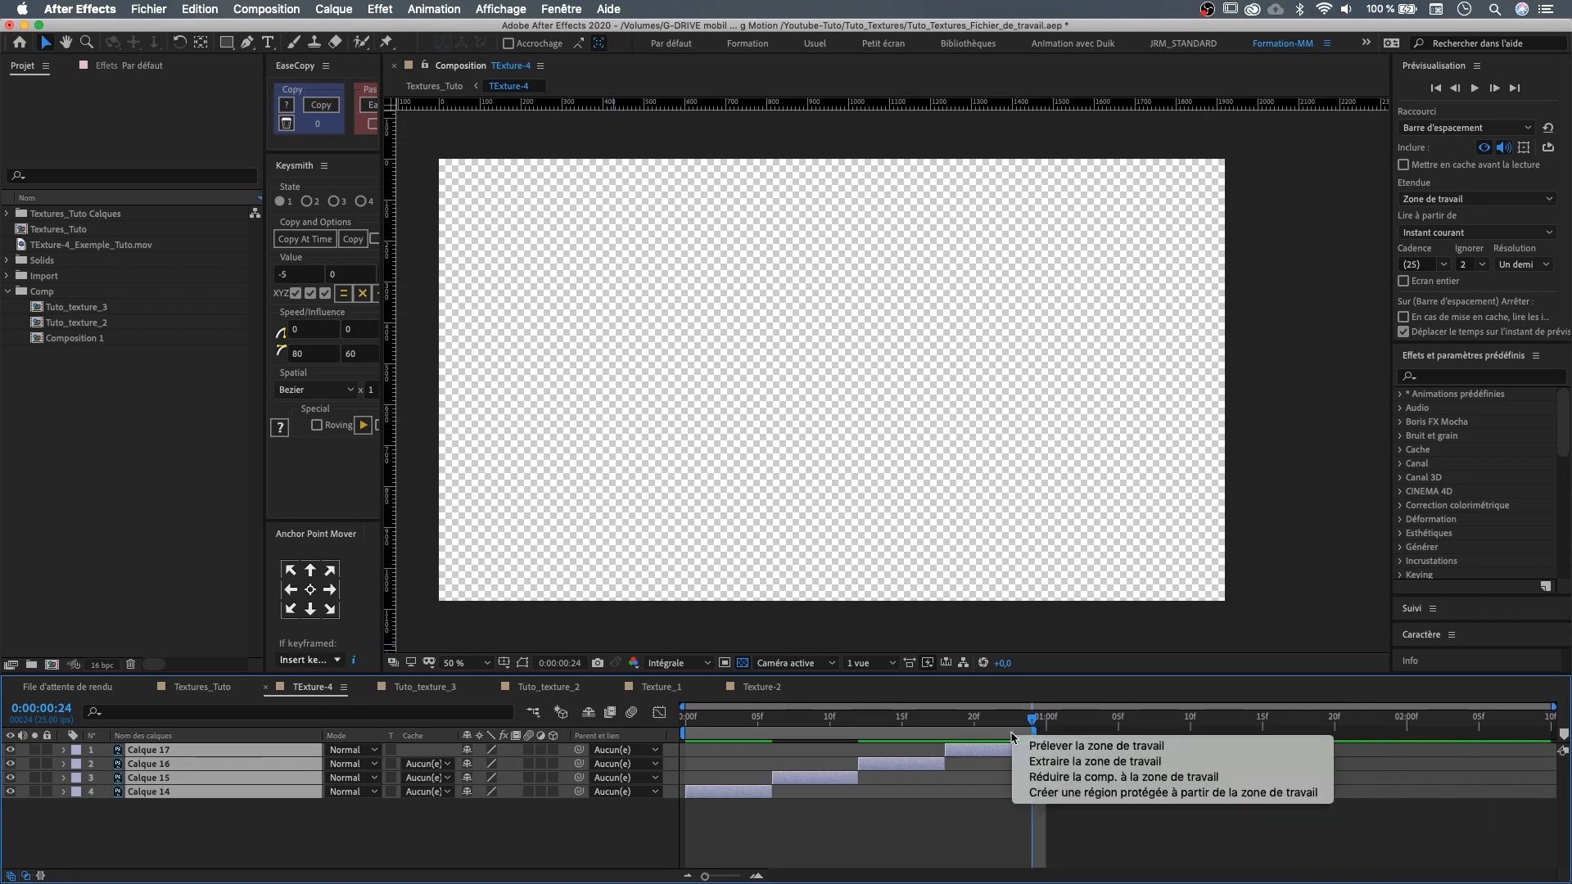
{"action": "left_click", "coordinate": [1036, 778]}
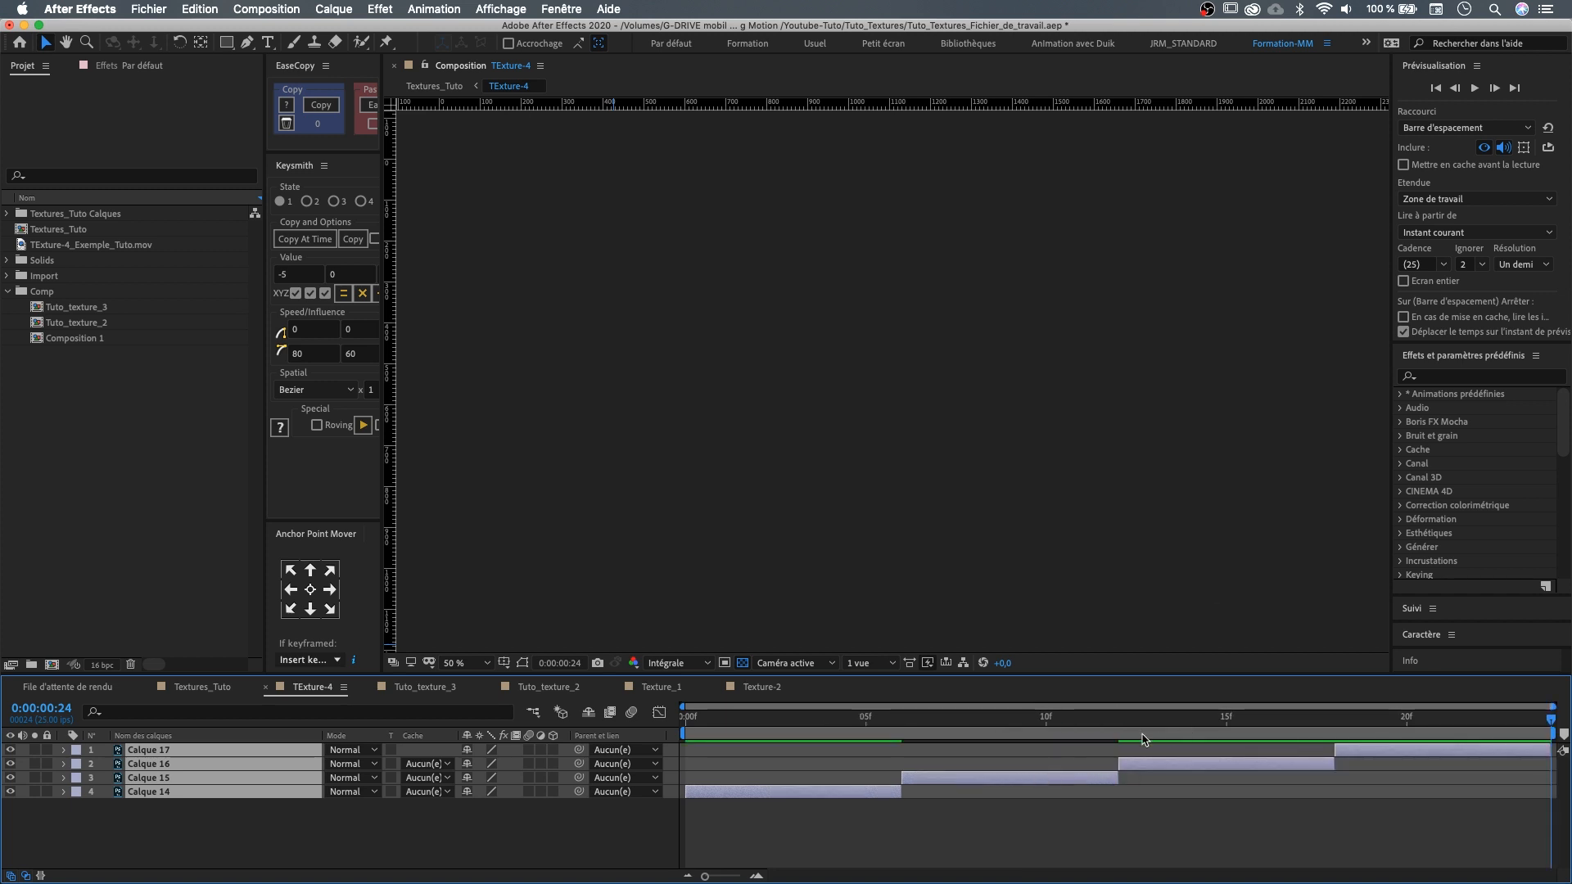
{"action": "key", "text": "space"}
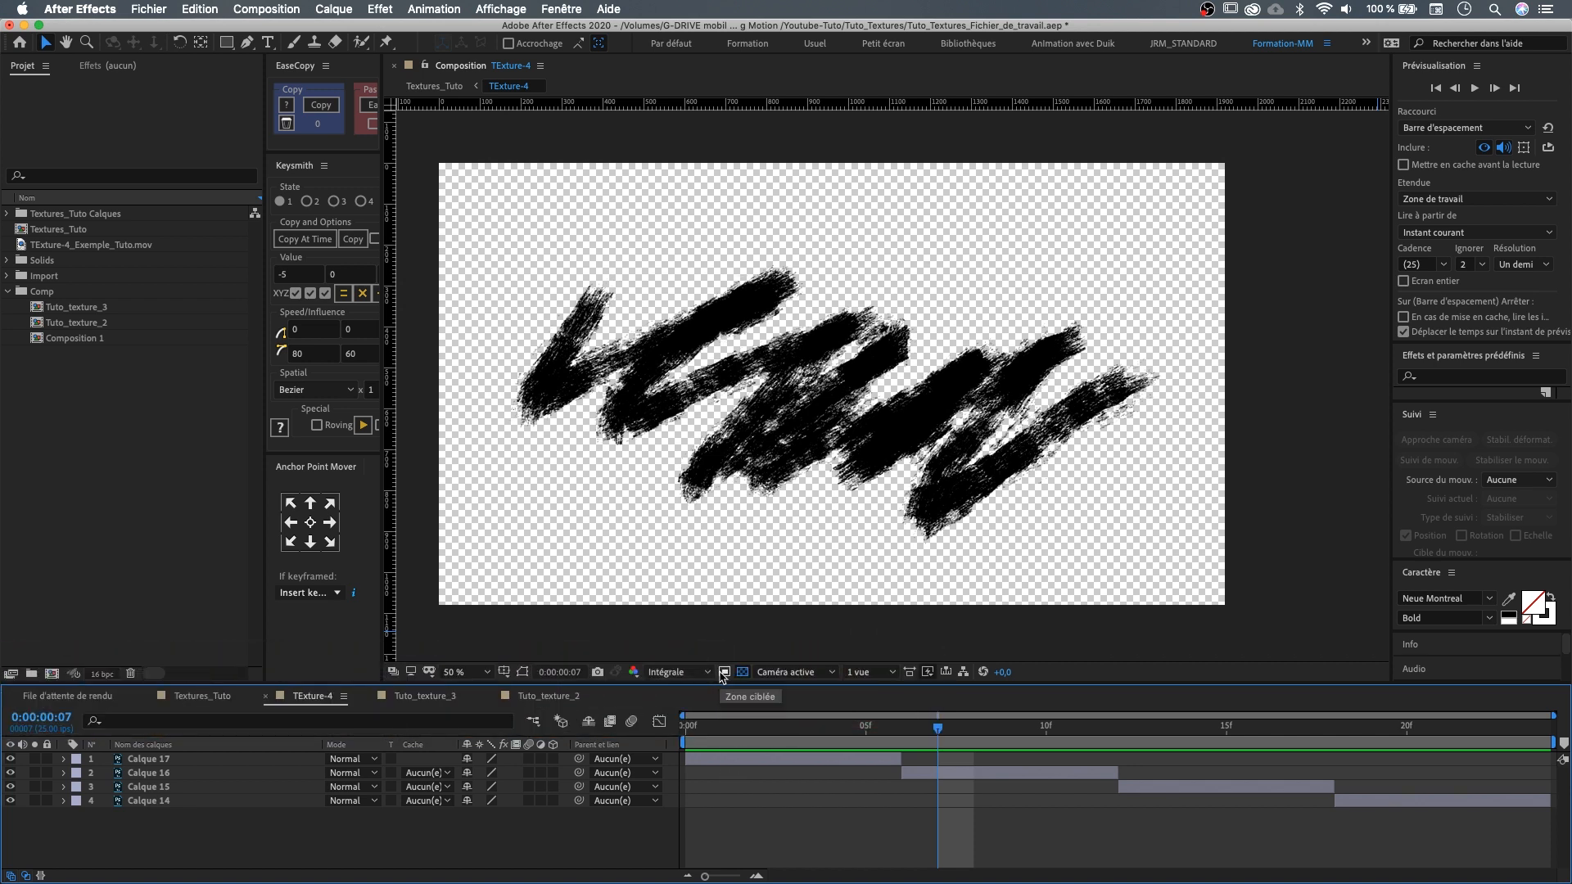
- Draw a region of interest around the black brush strokes and tighten its upper and left edges
{"action": "left_click", "coordinate": [724, 673]}
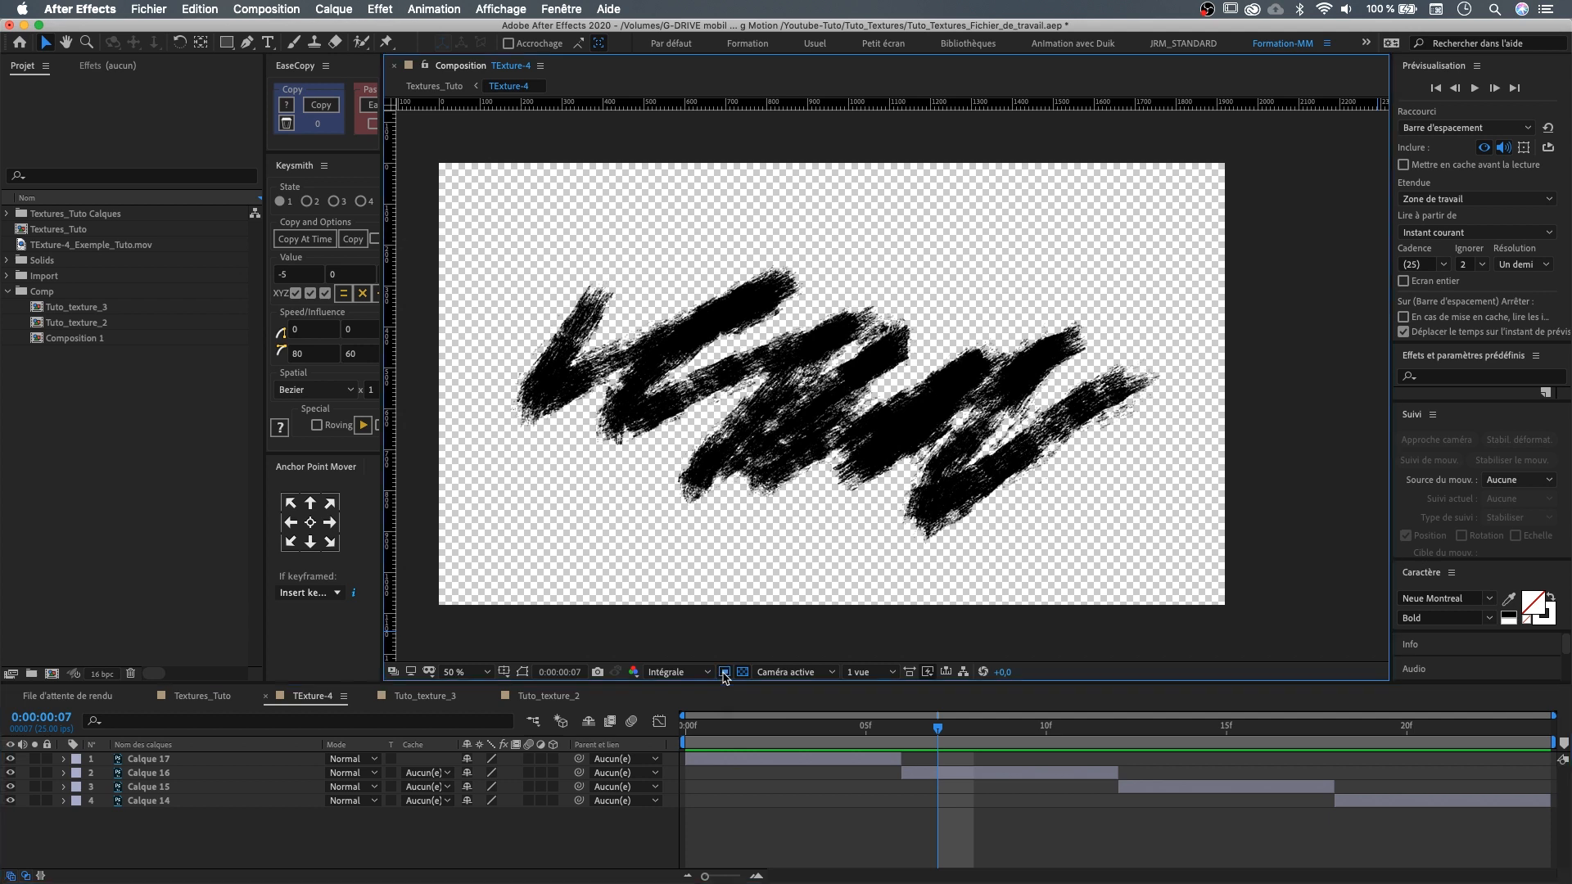
{"action": "left_click_drag", "start_coordinate": [491, 238], "coordinate": [1188, 548]}
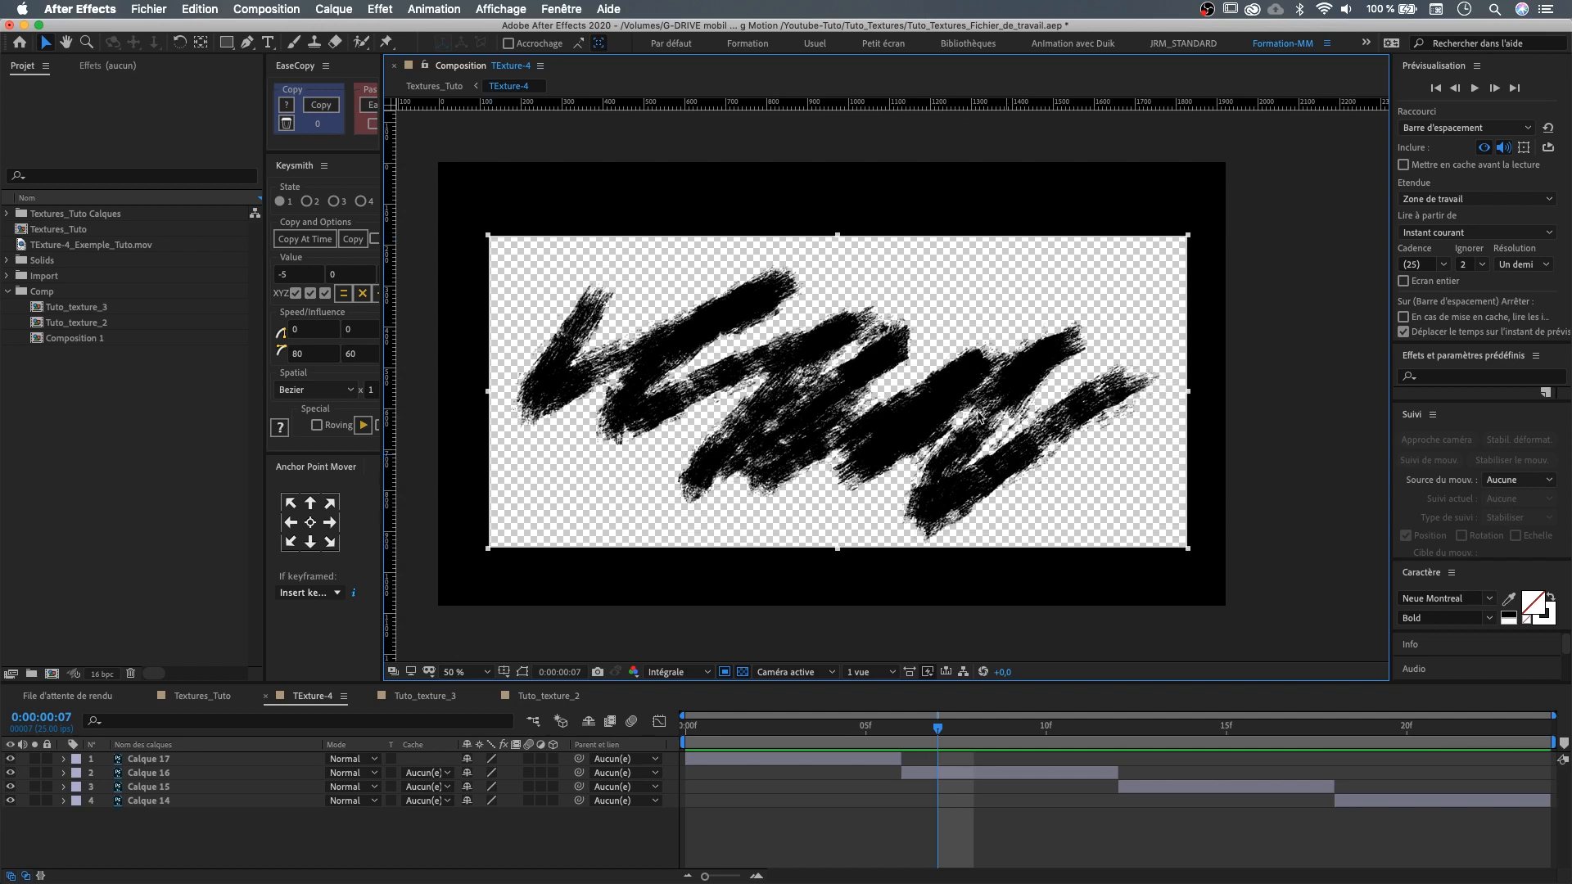
{"action": "left_click_drag", "start_coordinate": [839, 237], "coordinate": [842, 256]}
{"action": "left_click_drag", "start_coordinate": [838, 549], "coordinate": [839, 551]}
{"action": "left_click_drag", "start_coordinate": [488, 401], "coordinate": [500, 402]}
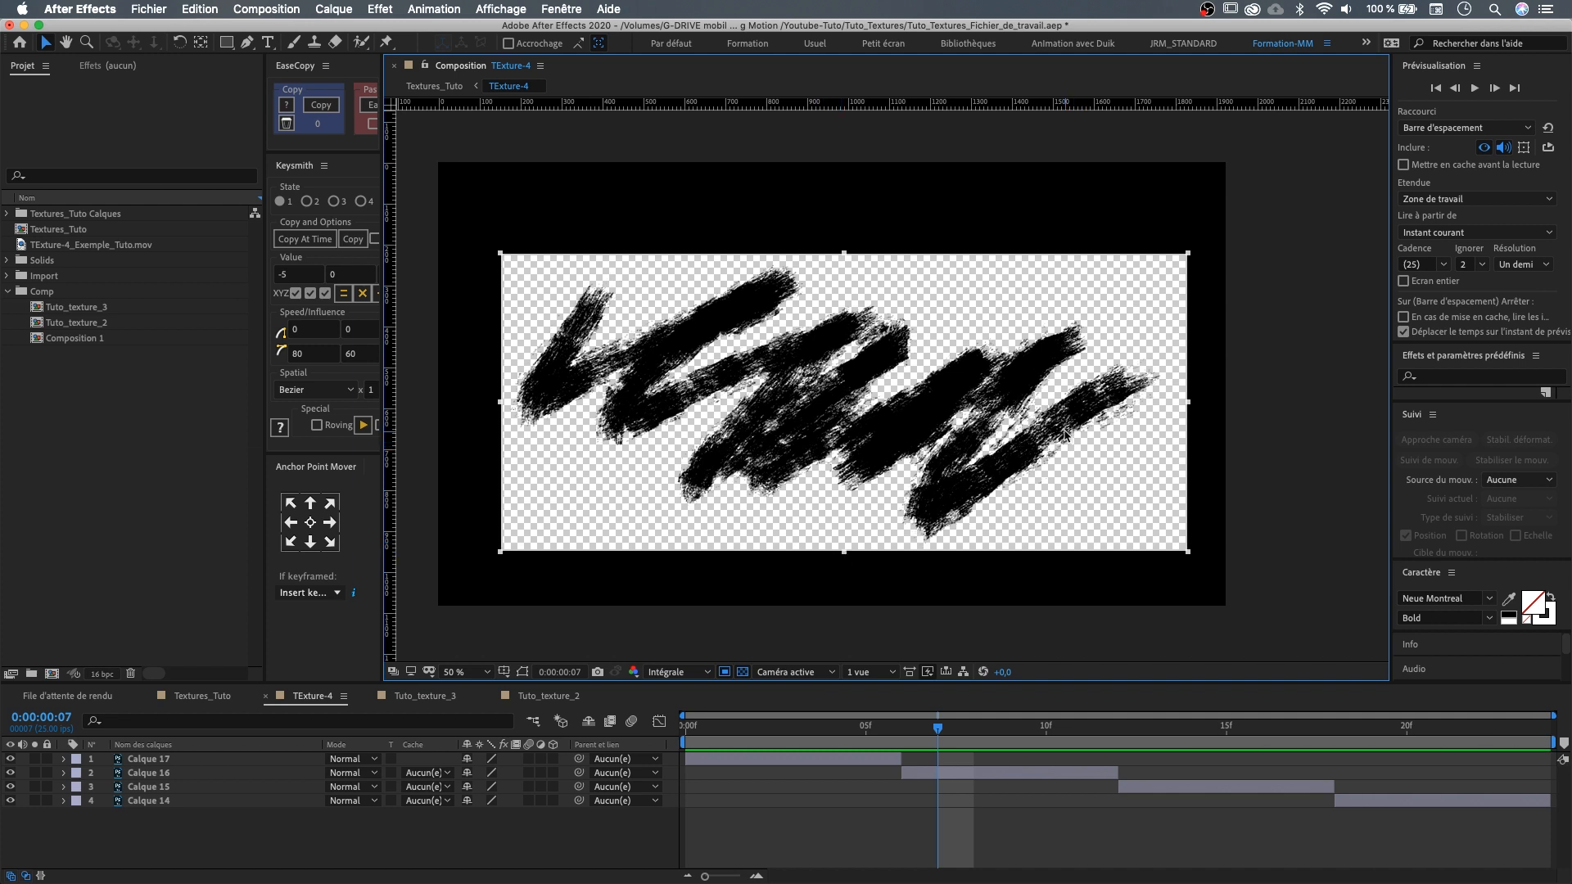
- Crop the TExture-4 composition to the region of interest and check its composition settings
{"action": "left_click", "coordinate": [270, 10]}
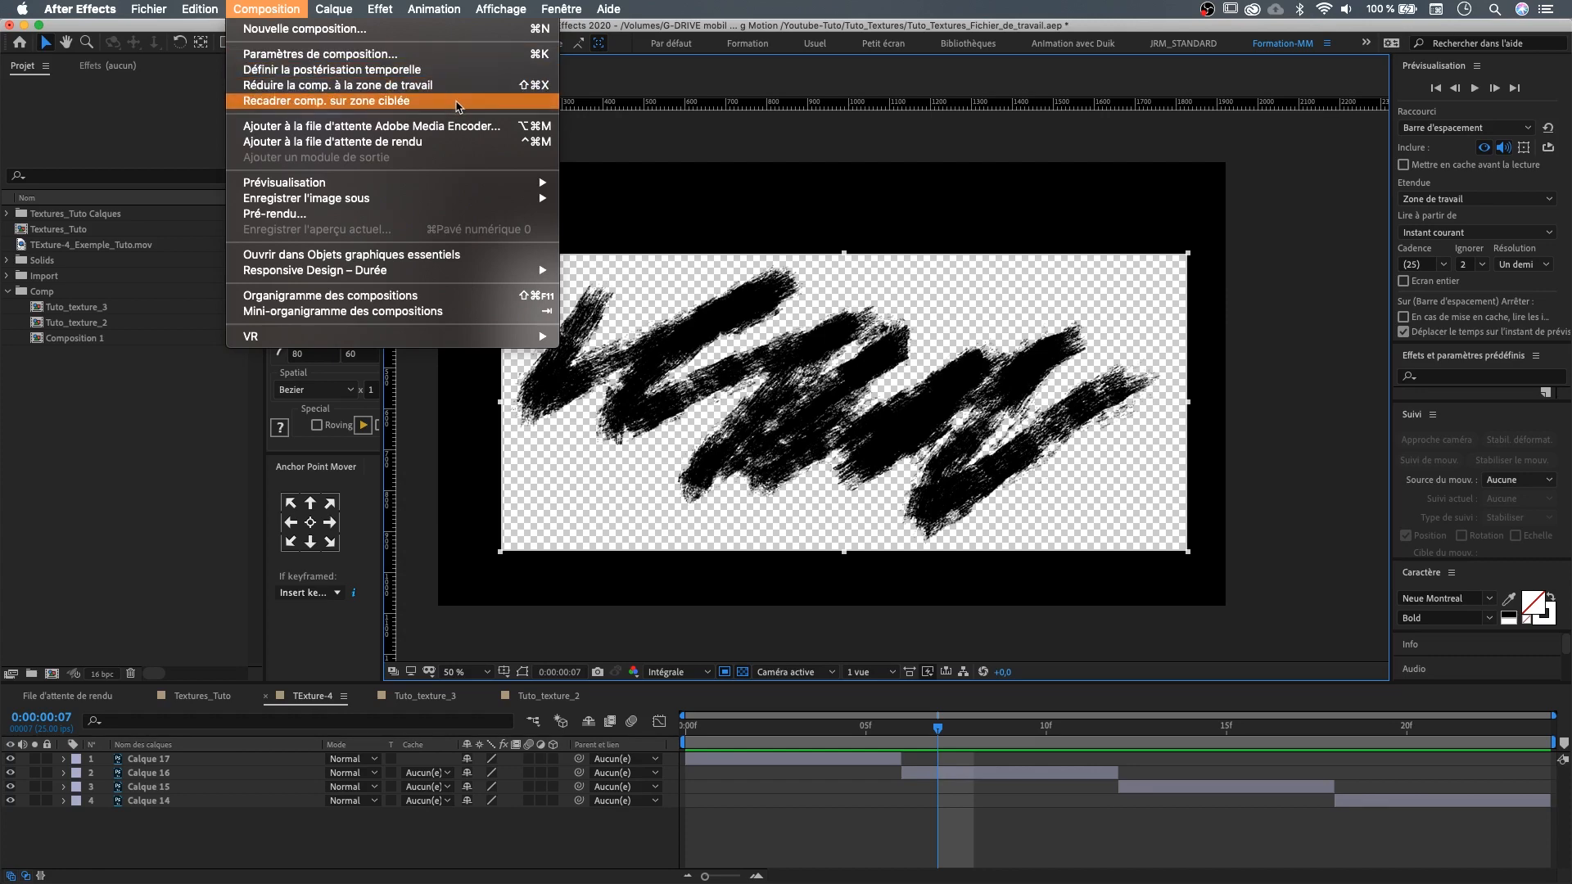
{"action": "left_click", "coordinate": [458, 107]}
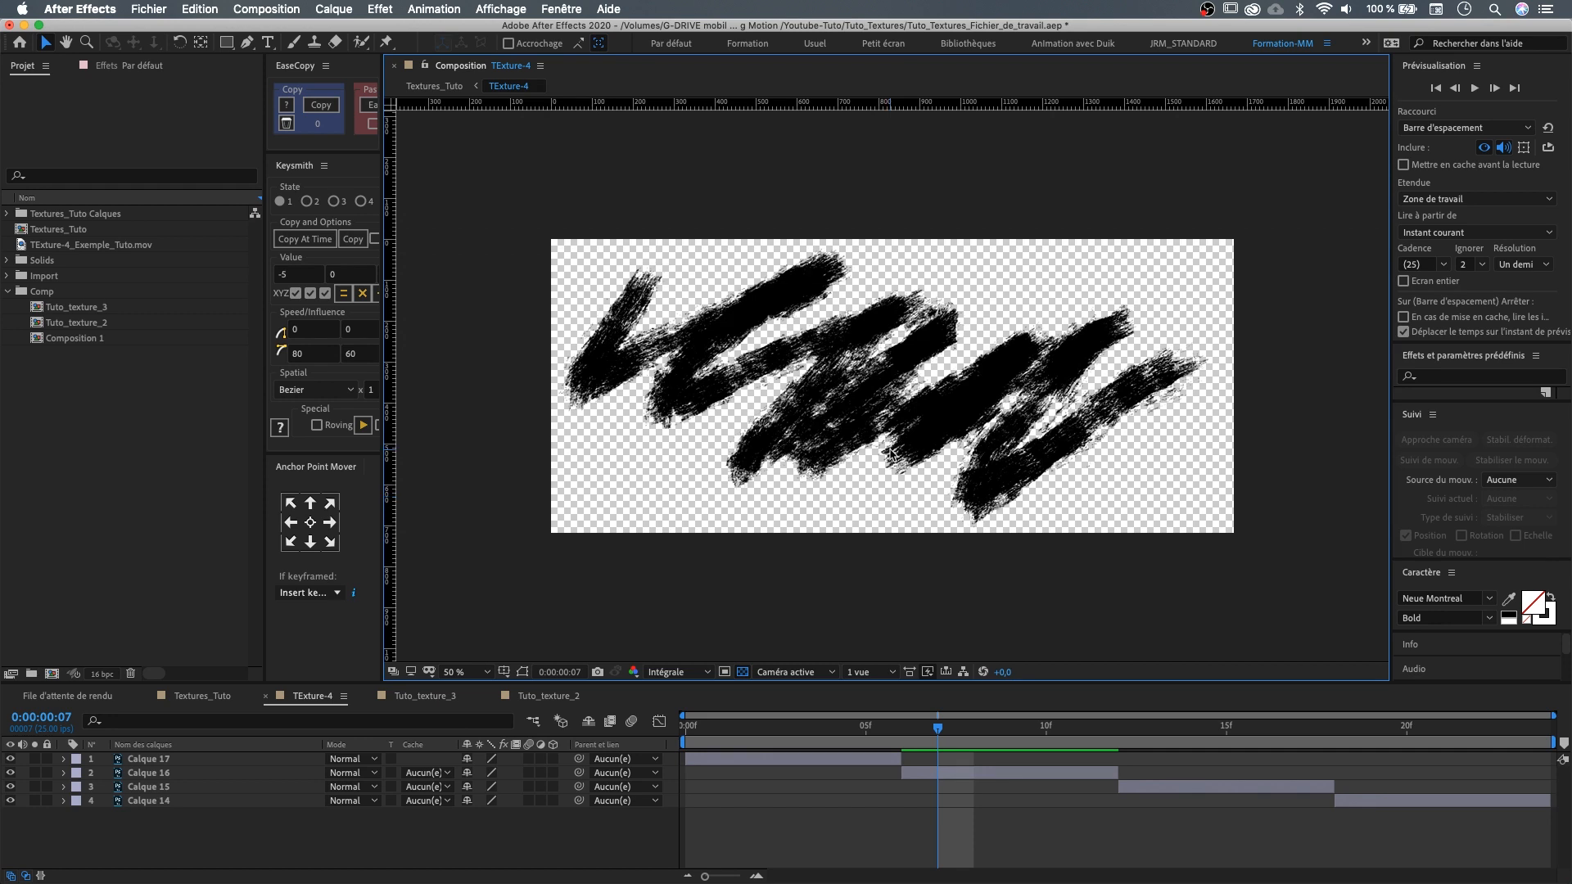
{"action": "key", "text": "super+k"}
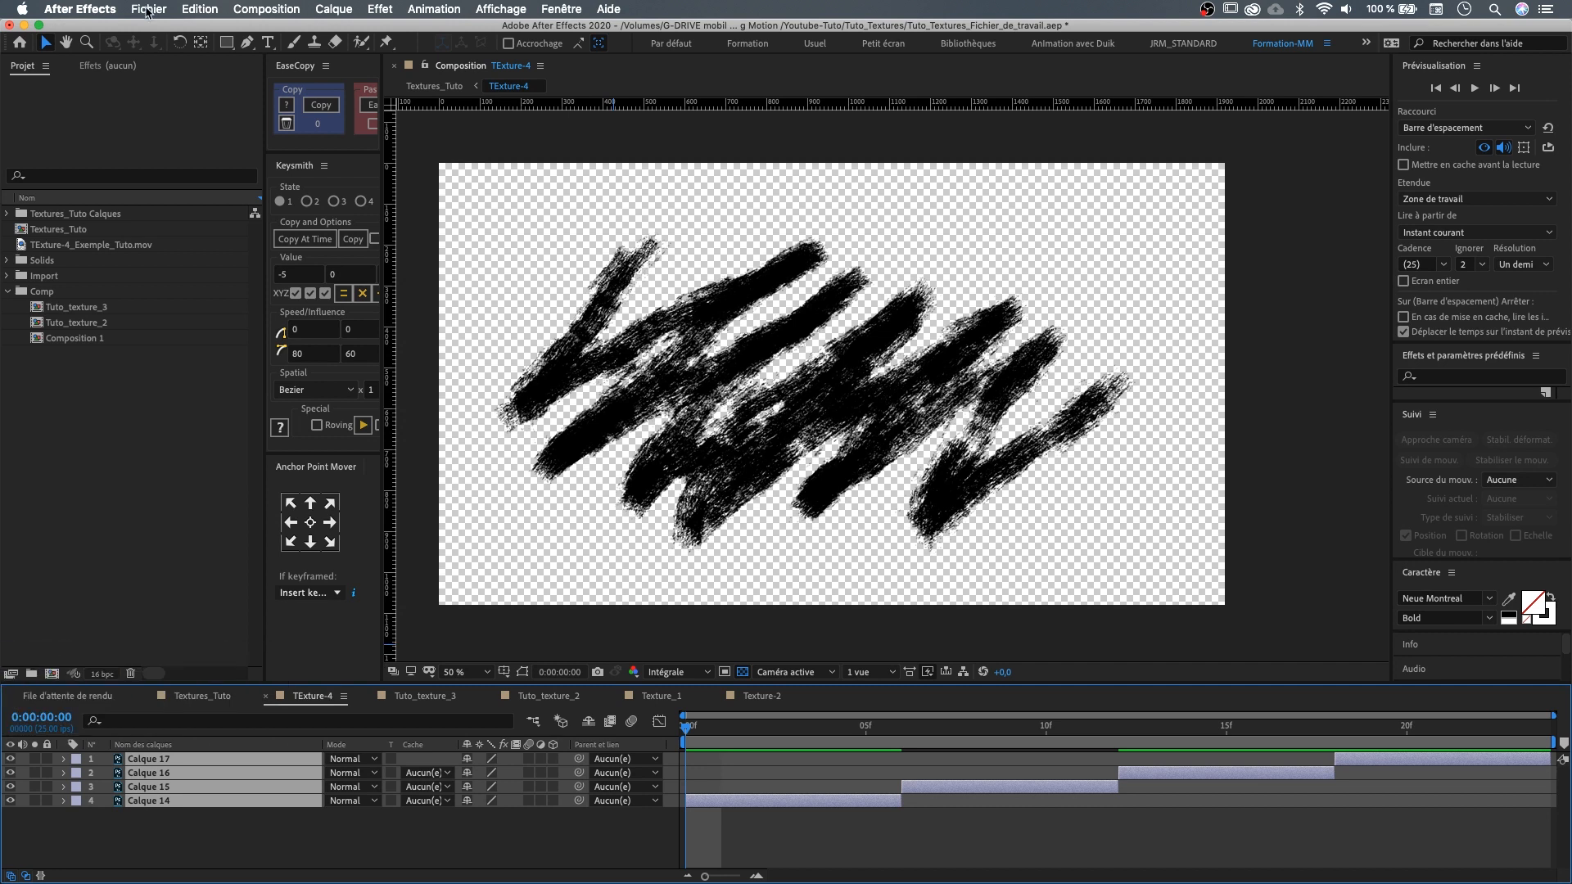
- Add the TExture-4 composition to the After Effects render queue
{"action": "left_click", "coordinate": [149, 11]}
{"action": "mouse_move", "coordinate": [407, 253]}
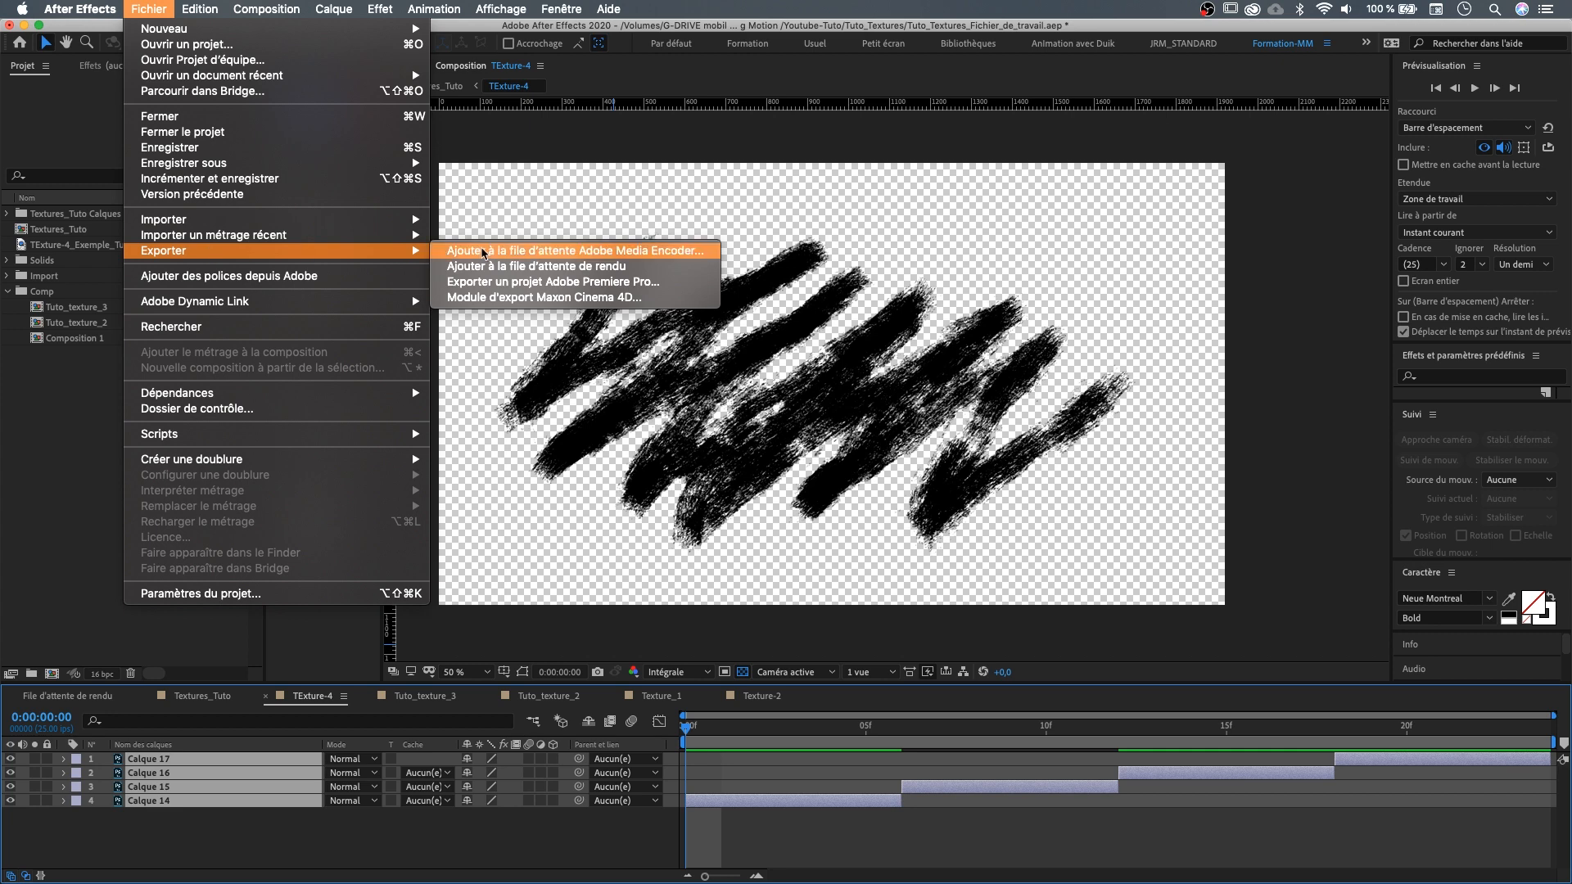
{"action": "left_click", "coordinate": [547, 267]}
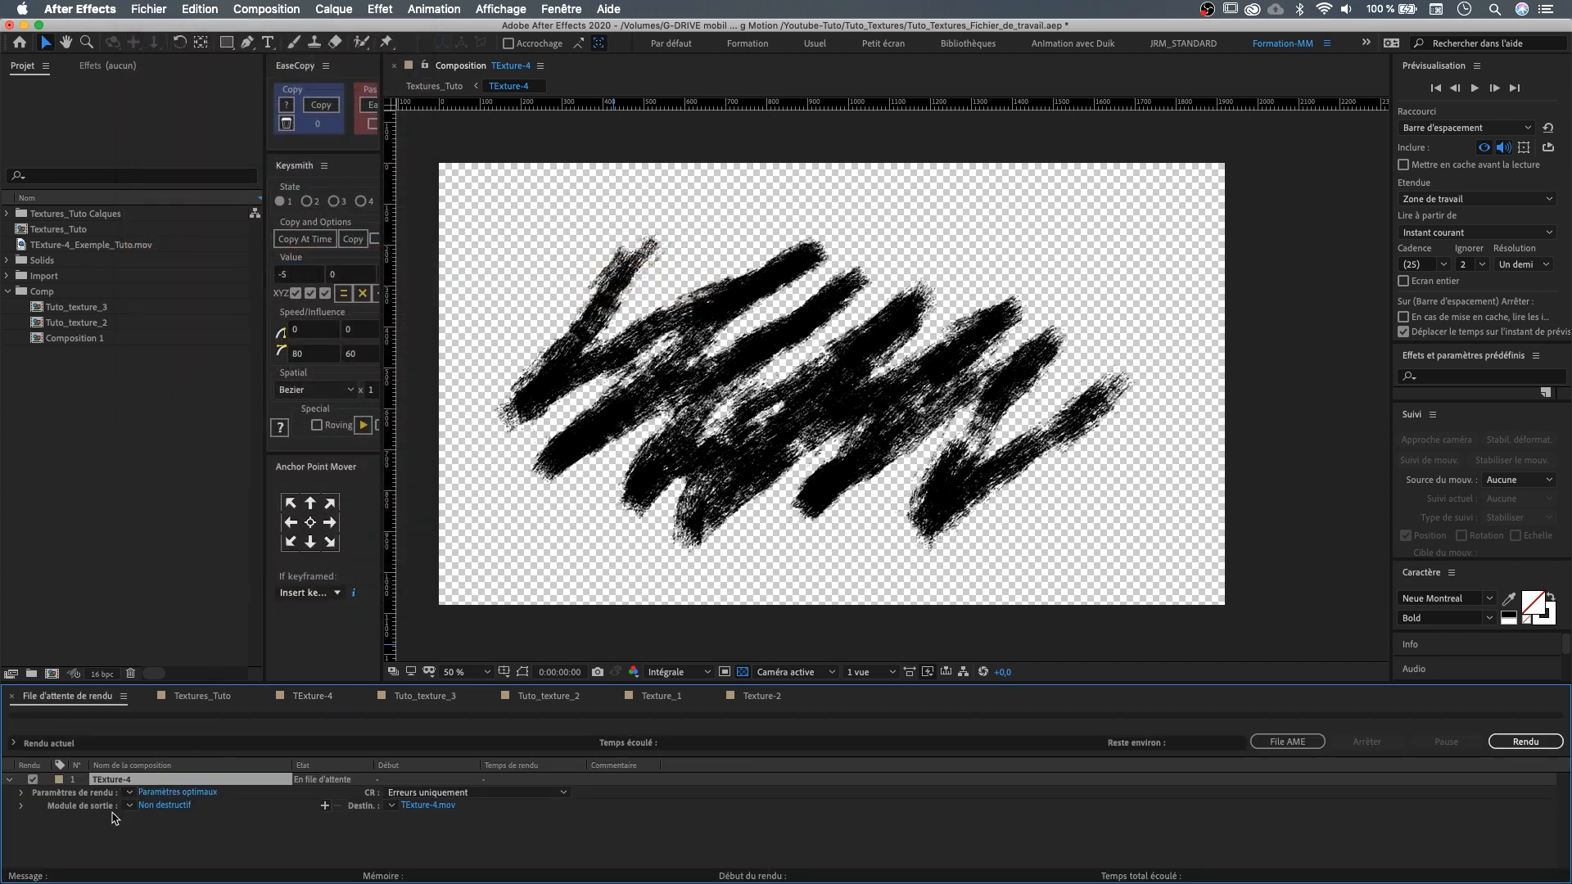
- Set the TExture-4 output module's channels to RVB + Alpha and check its QuickTime format options
{"action": "left_click", "coordinate": [161, 807]}
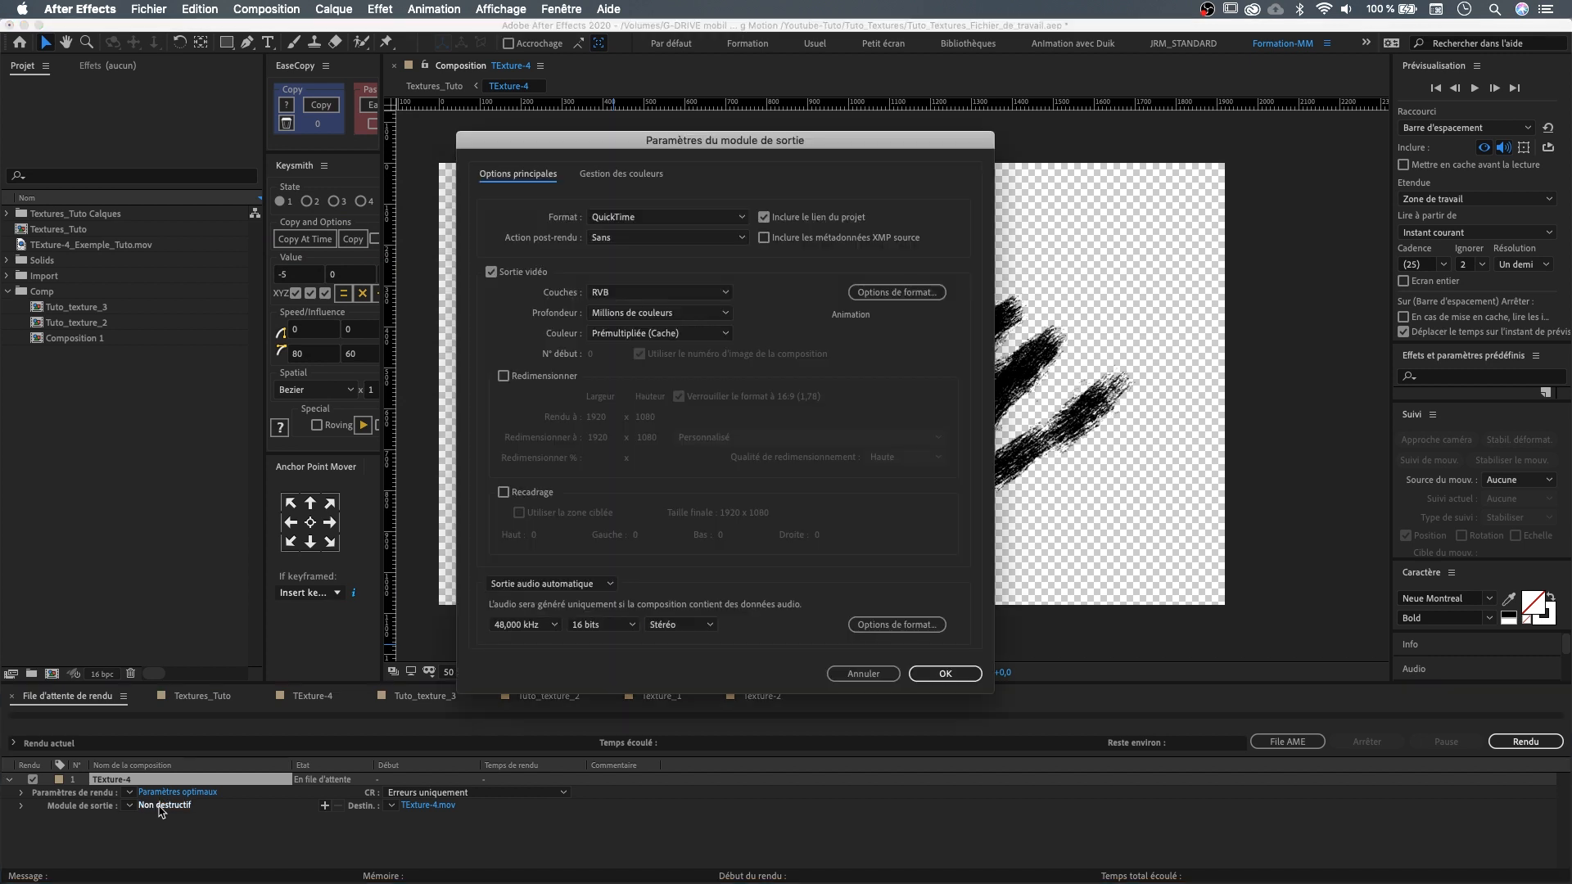
{"action": "left_click", "coordinate": [690, 292]}
{"action": "left_click", "coordinate": [677, 347]}
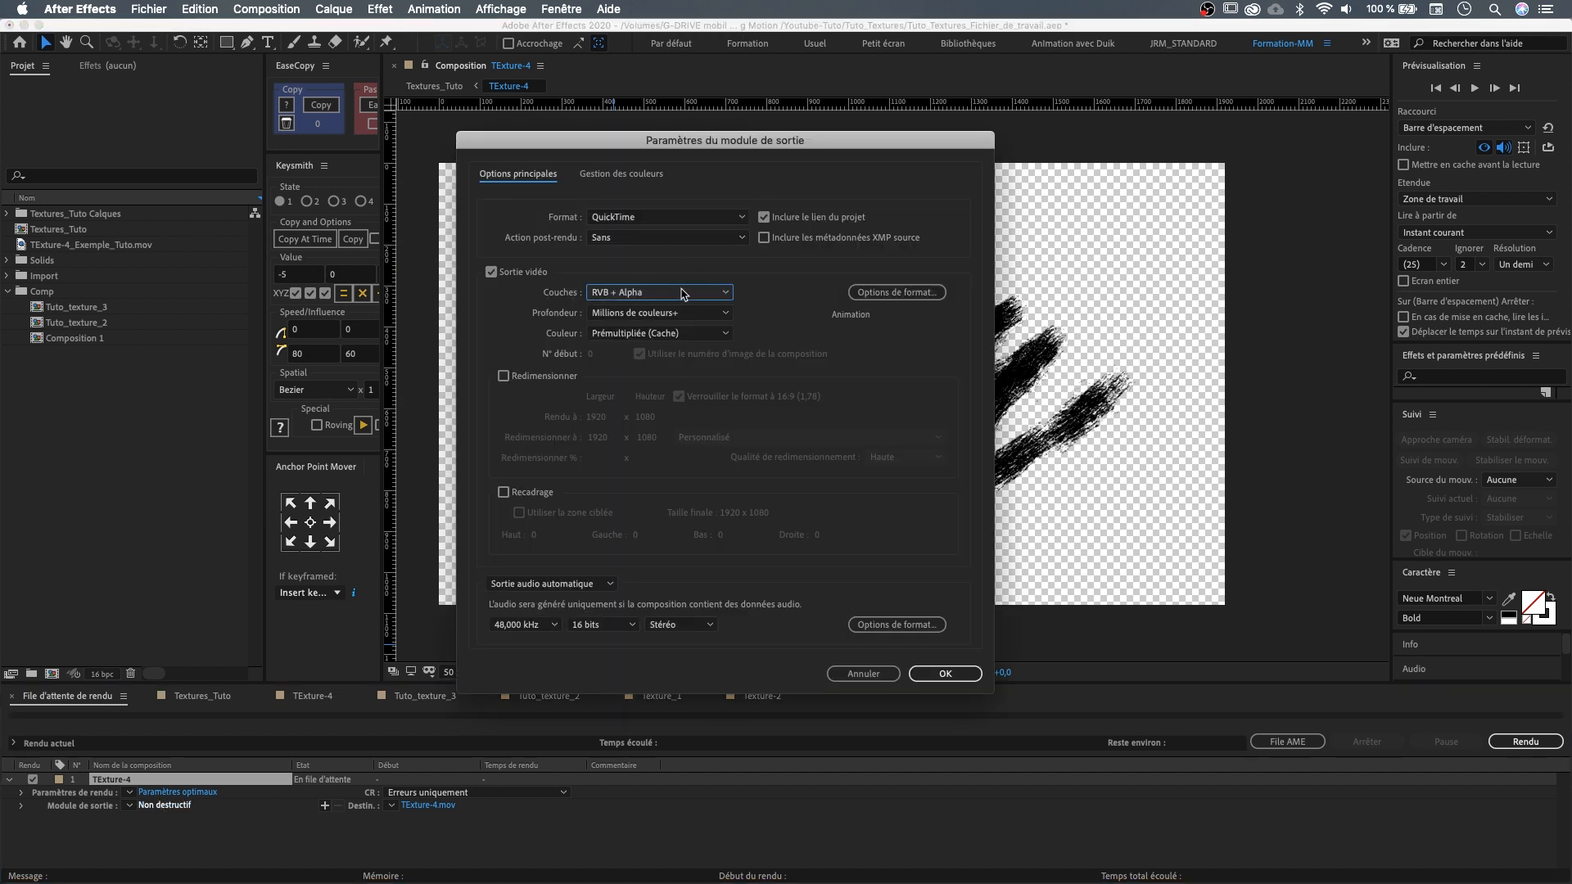
{"action": "left_click", "coordinate": [891, 292]}
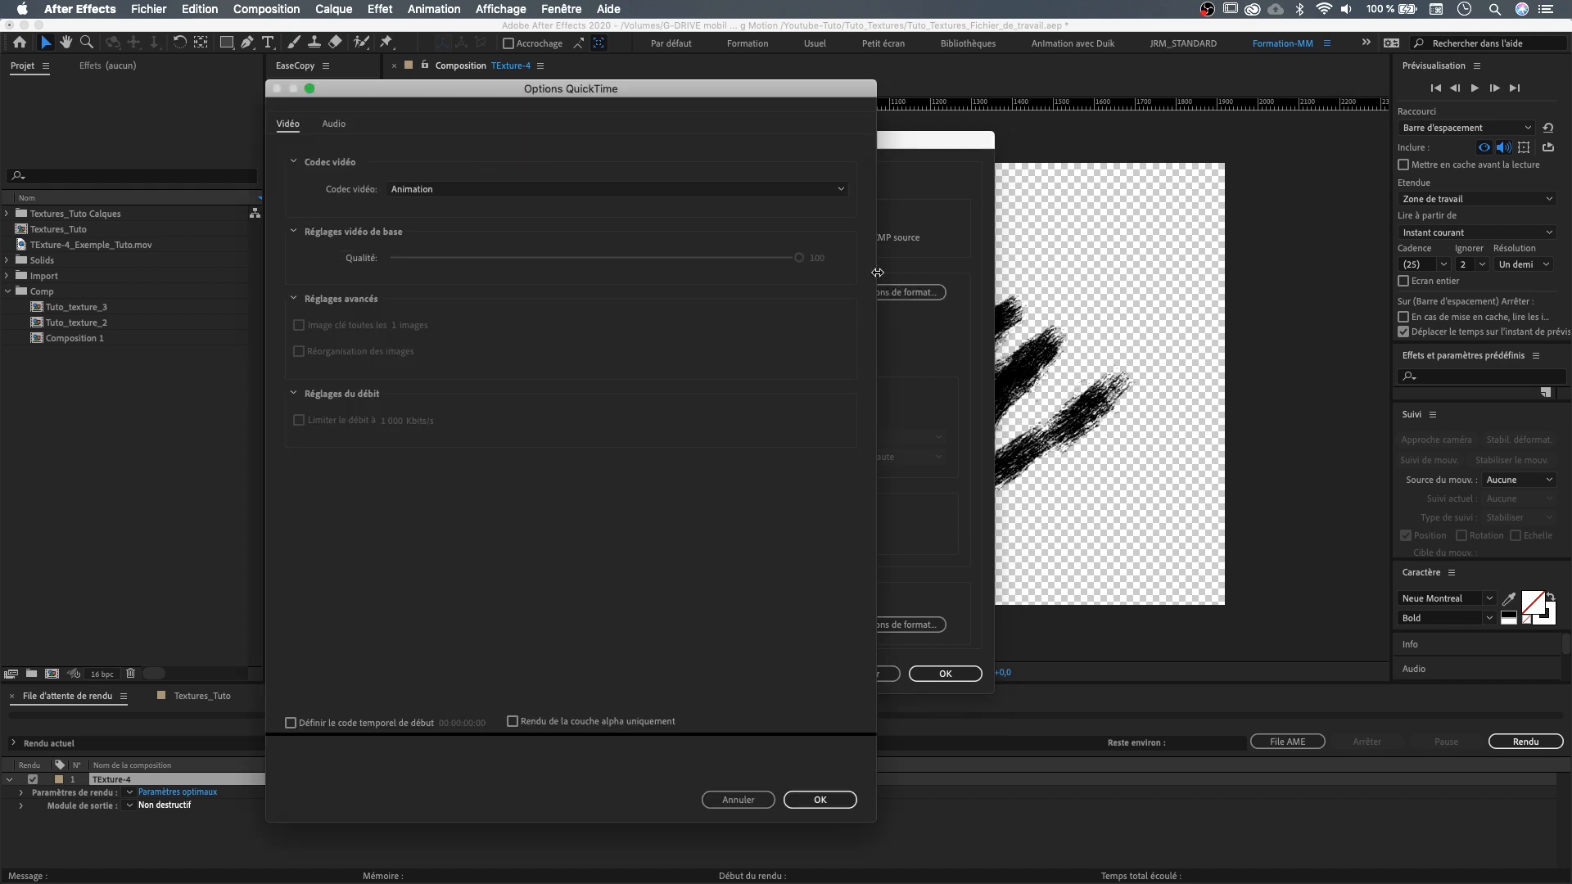
{"action": "left_click", "coordinate": [737, 799]}
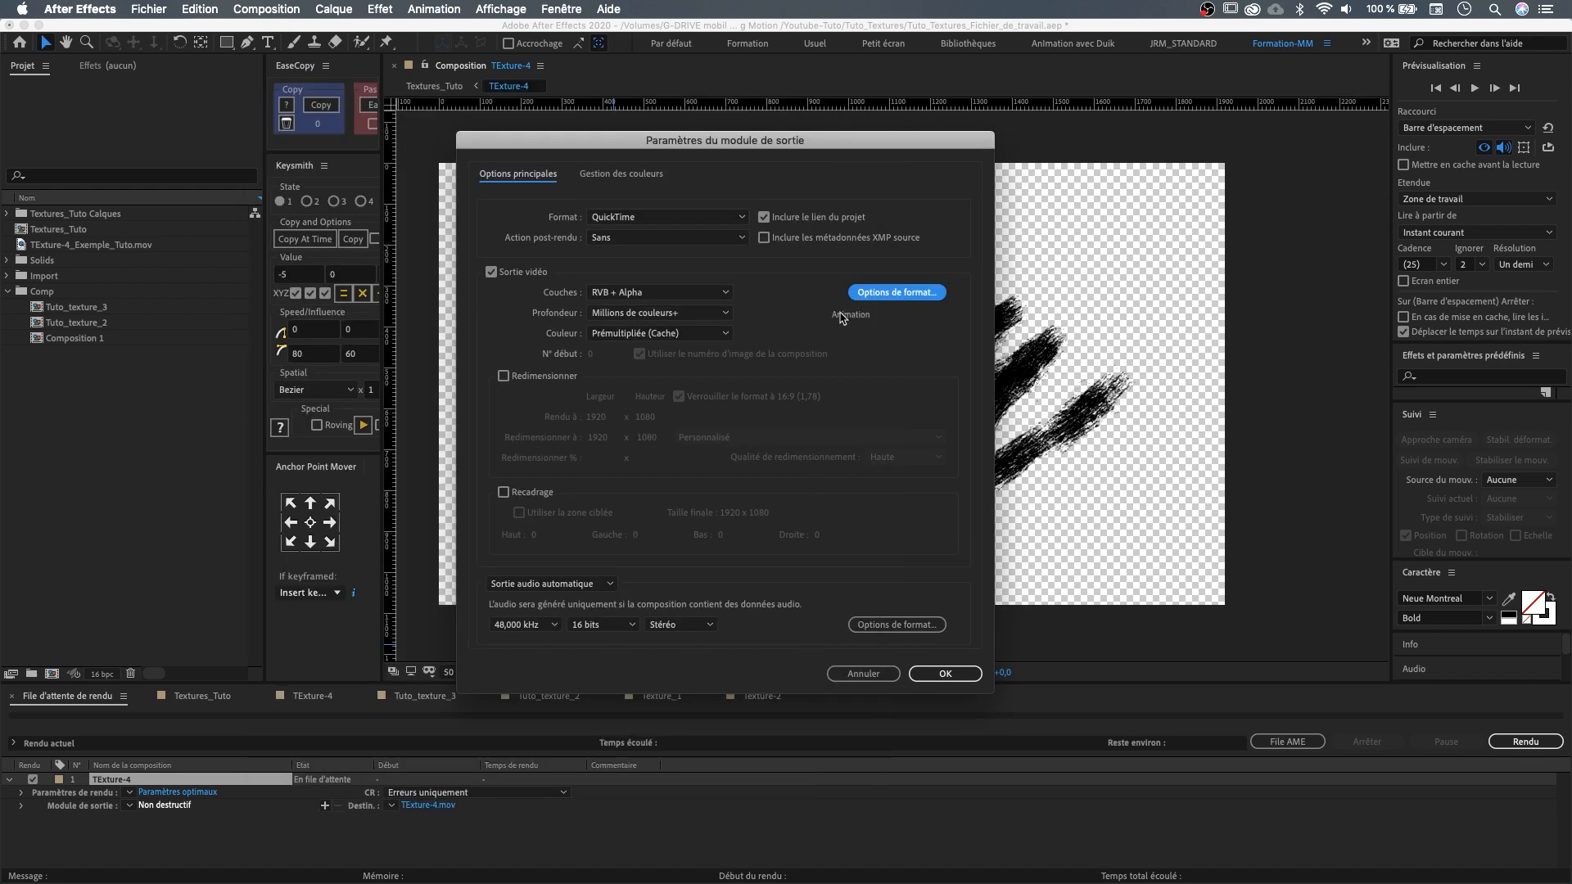
{"action": "left_click", "coordinate": [946, 674]}
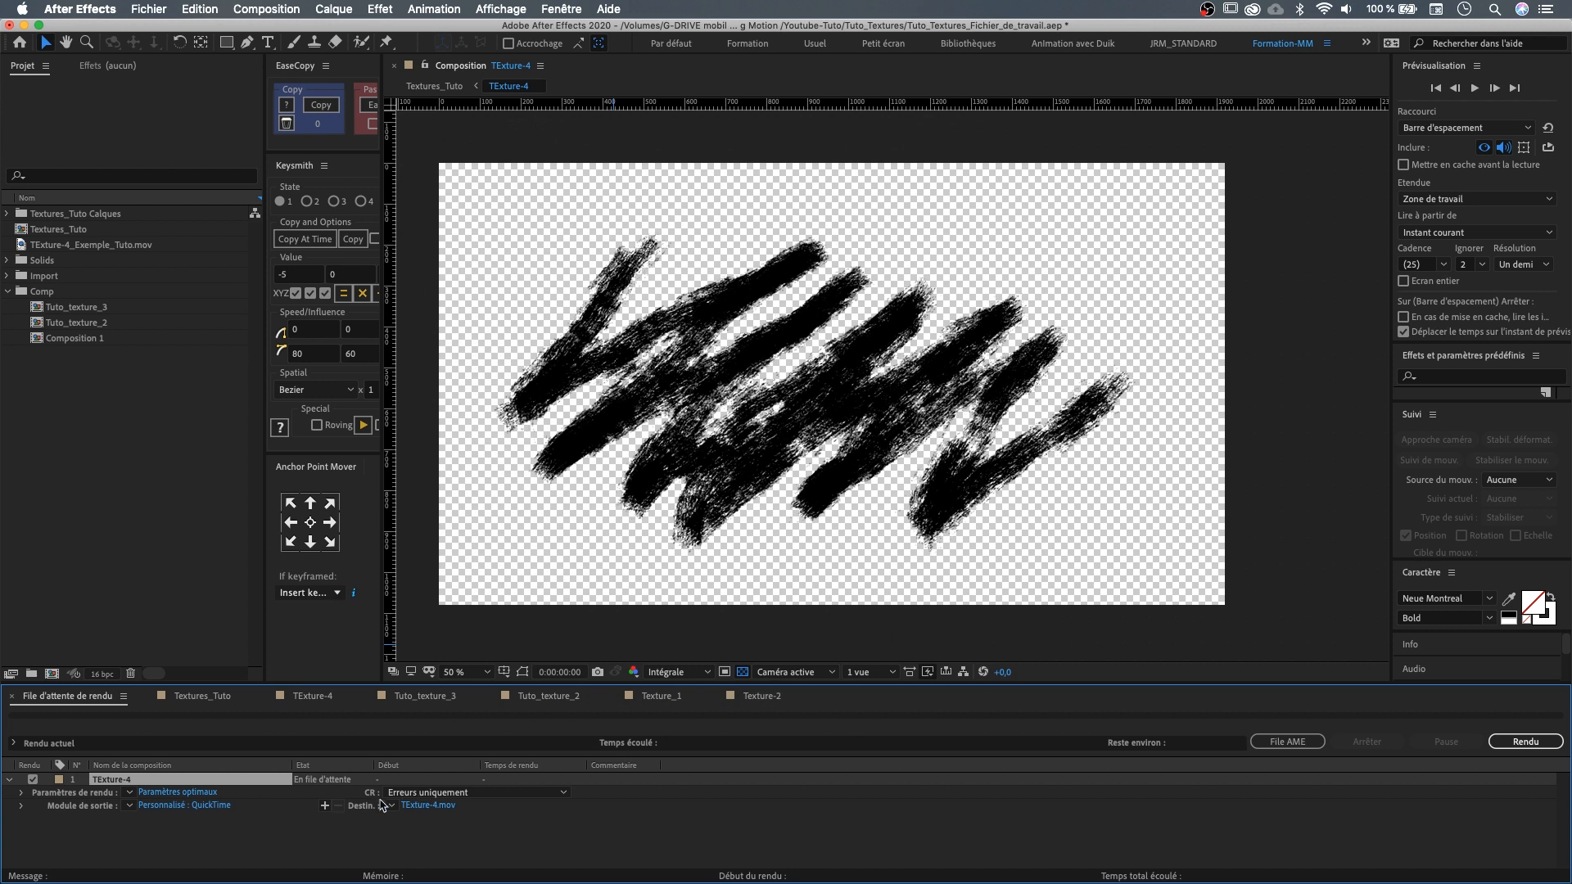
- Save the customized QuickTime output module settings as a template named Texture_Alpha
{"action": "left_click", "coordinate": [130, 806]}
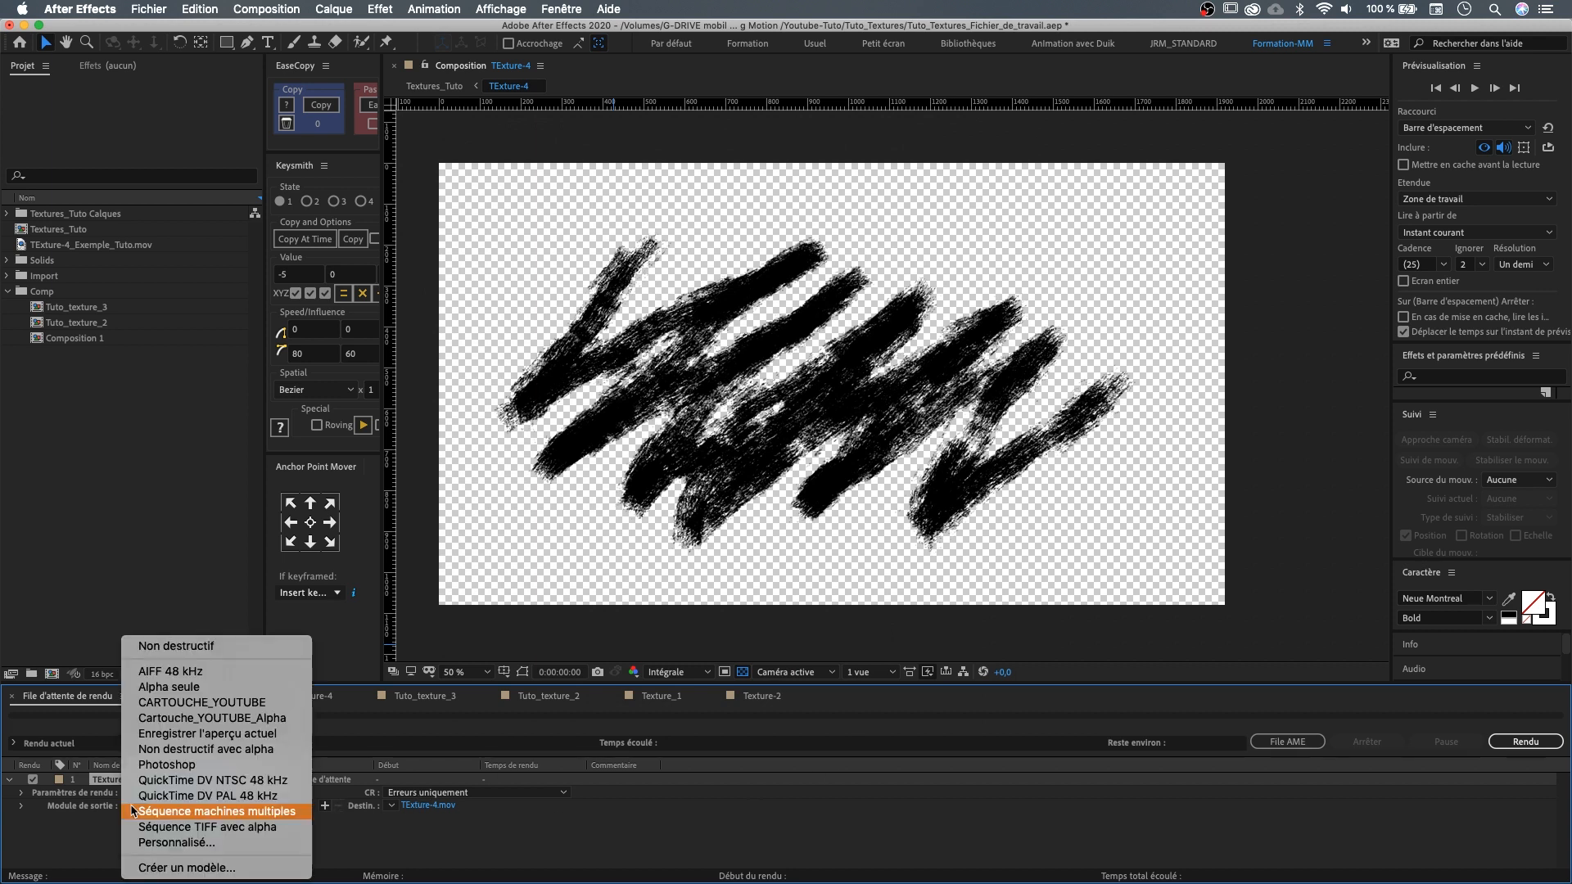
{"action": "left_click", "coordinate": [163, 870]}
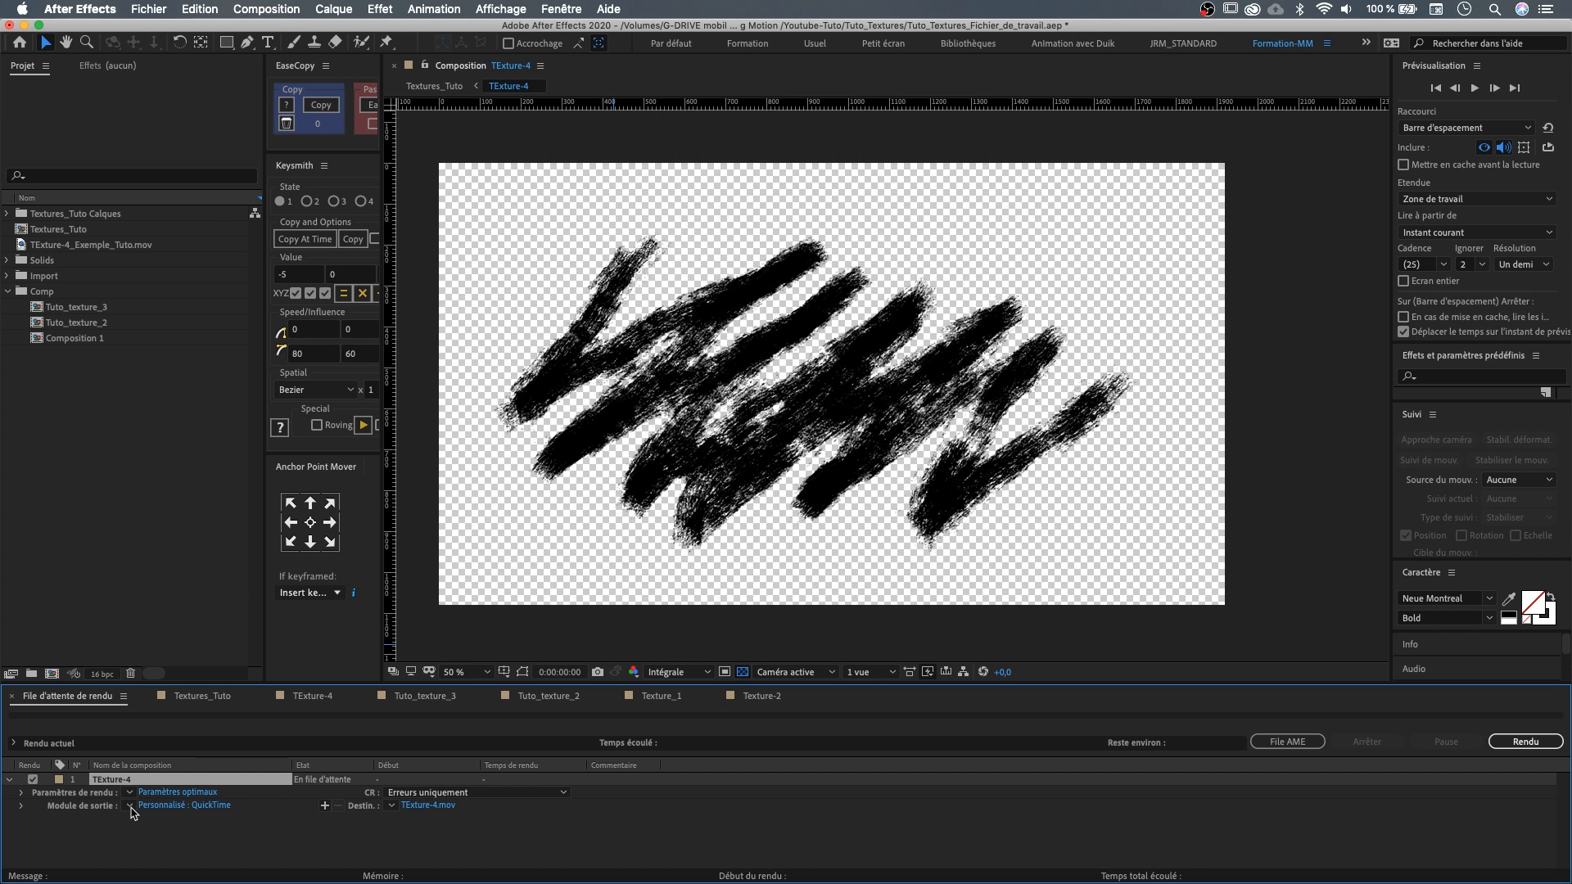
{"action": "left_click", "coordinate": [131, 807]}
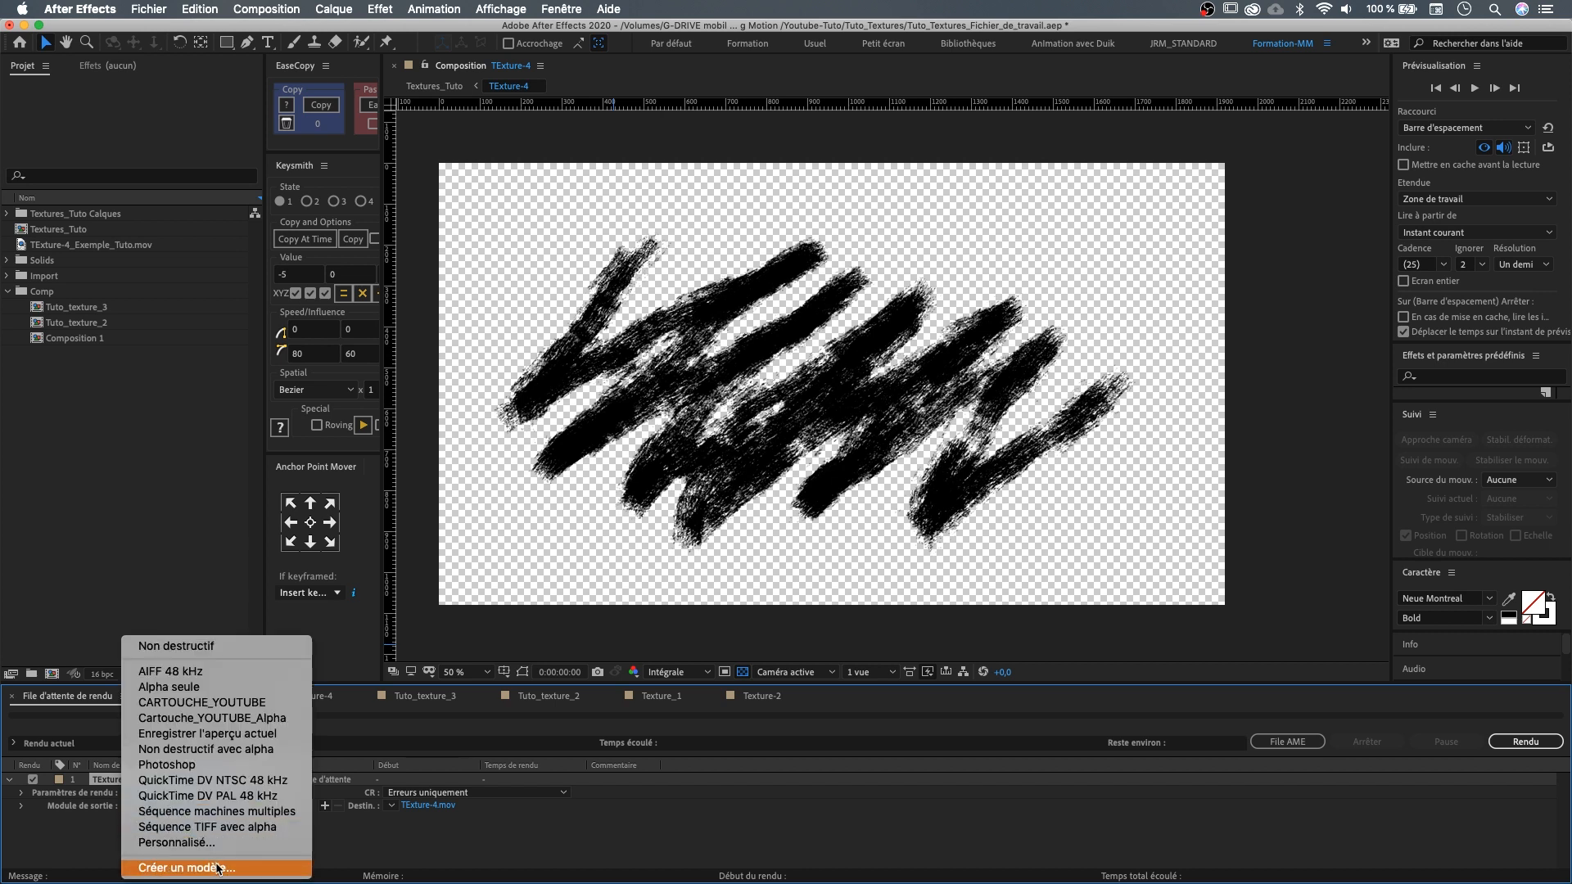
{"action": "left_click", "coordinate": [274, 869]}
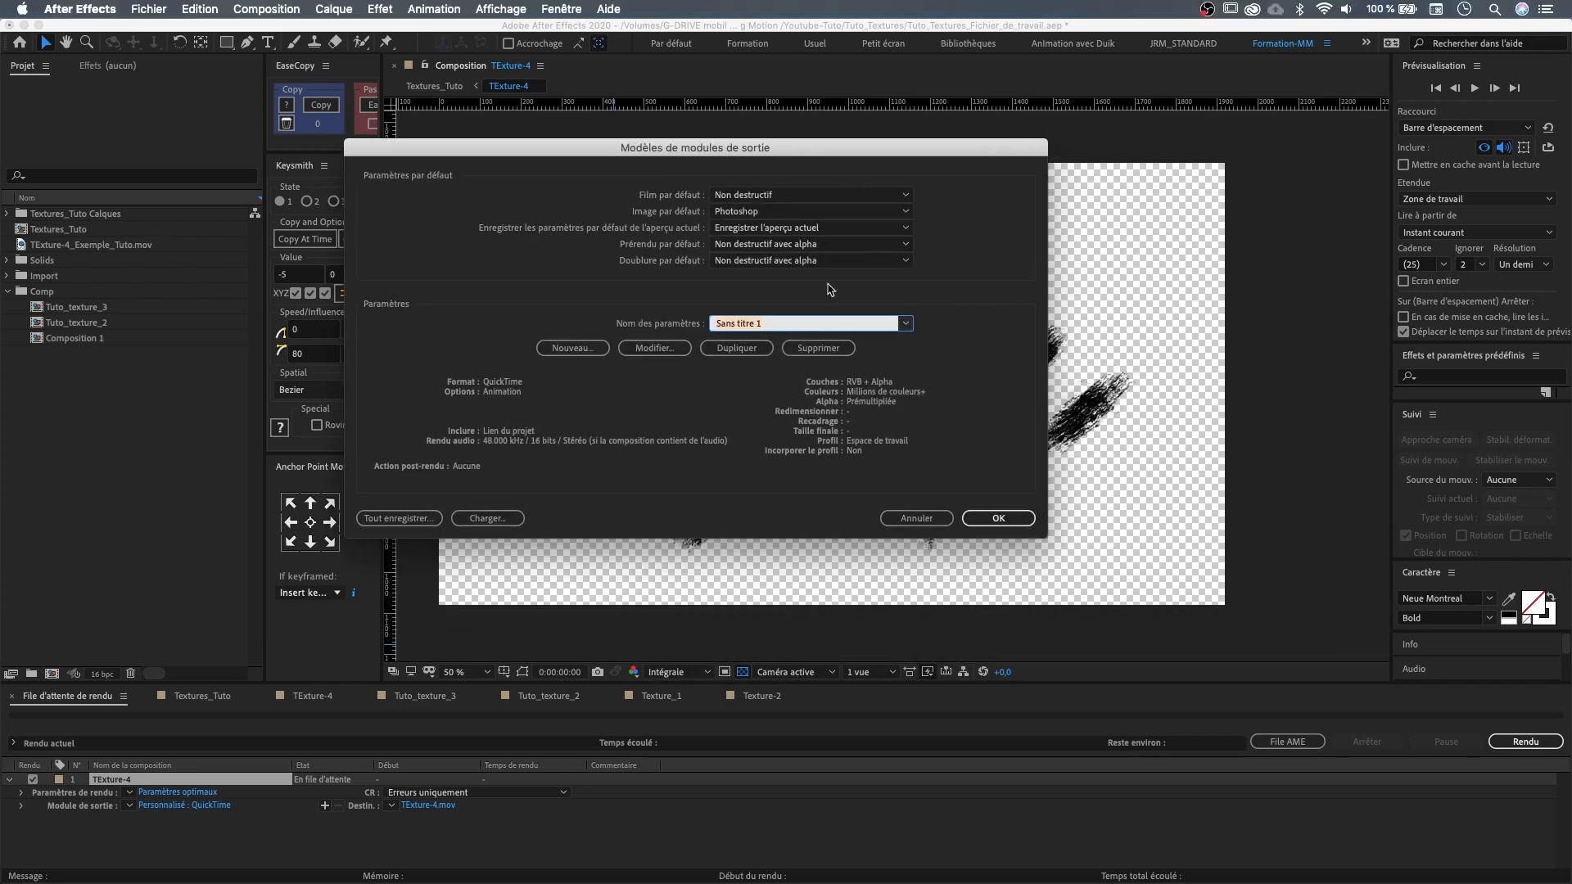
{"action": "type", "text": "Texture_Alpha"}
{"action": "left_click", "coordinate": [995, 517]}
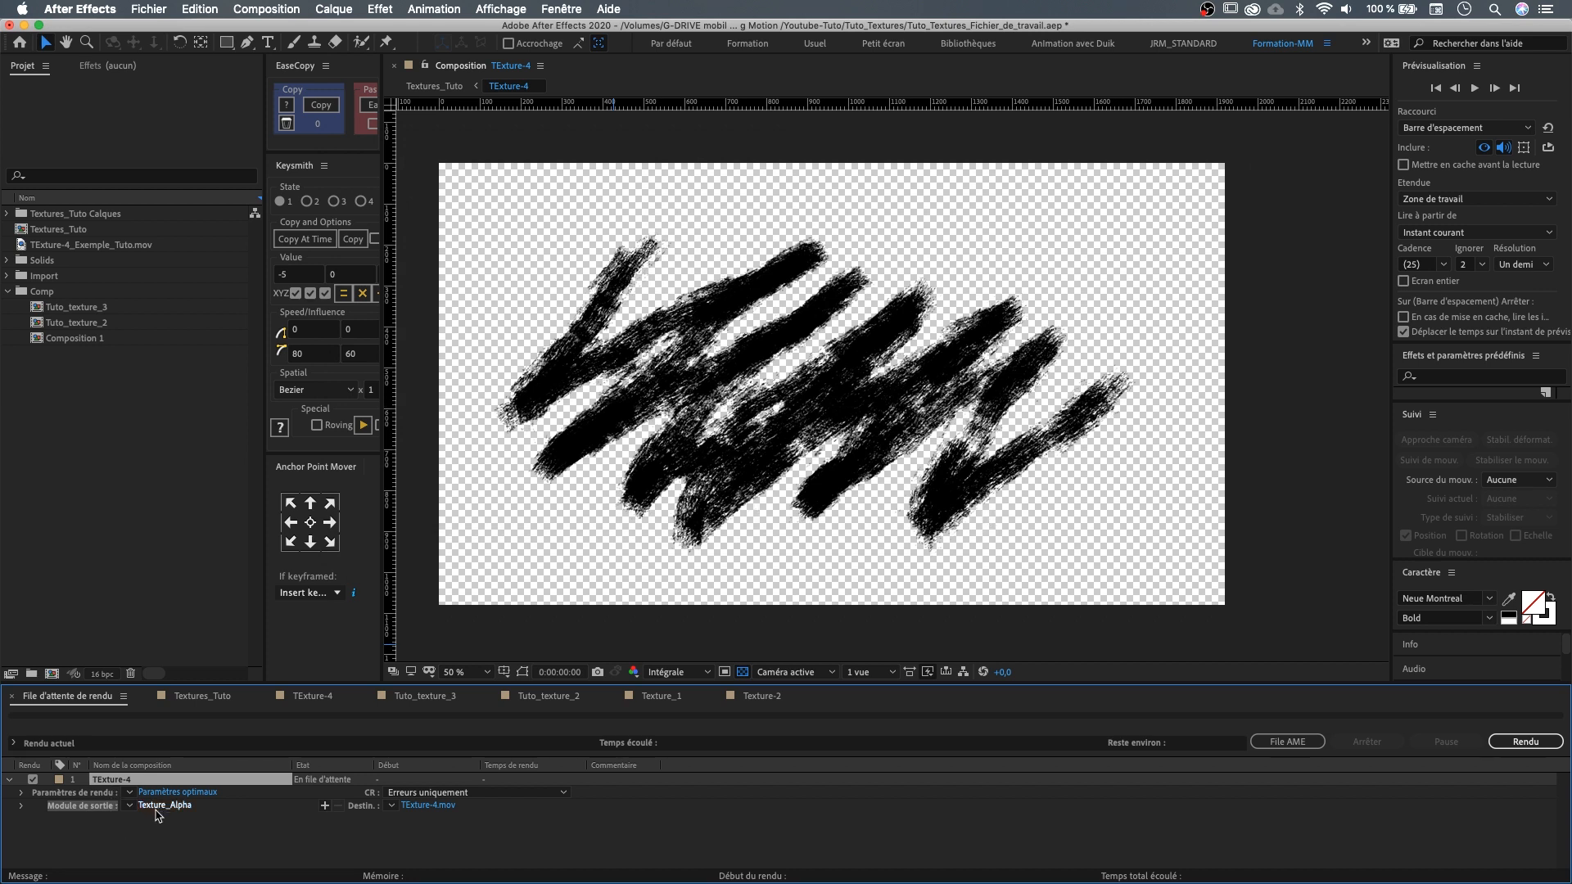
- Apply the saved Texture_Alpha template to the TExture-4 output module
{"action": "left_click", "coordinate": [129, 808]}
{"action": "left_click", "coordinate": [129, 812]}
{"action": "left_click", "coordinate": [131, 811]}
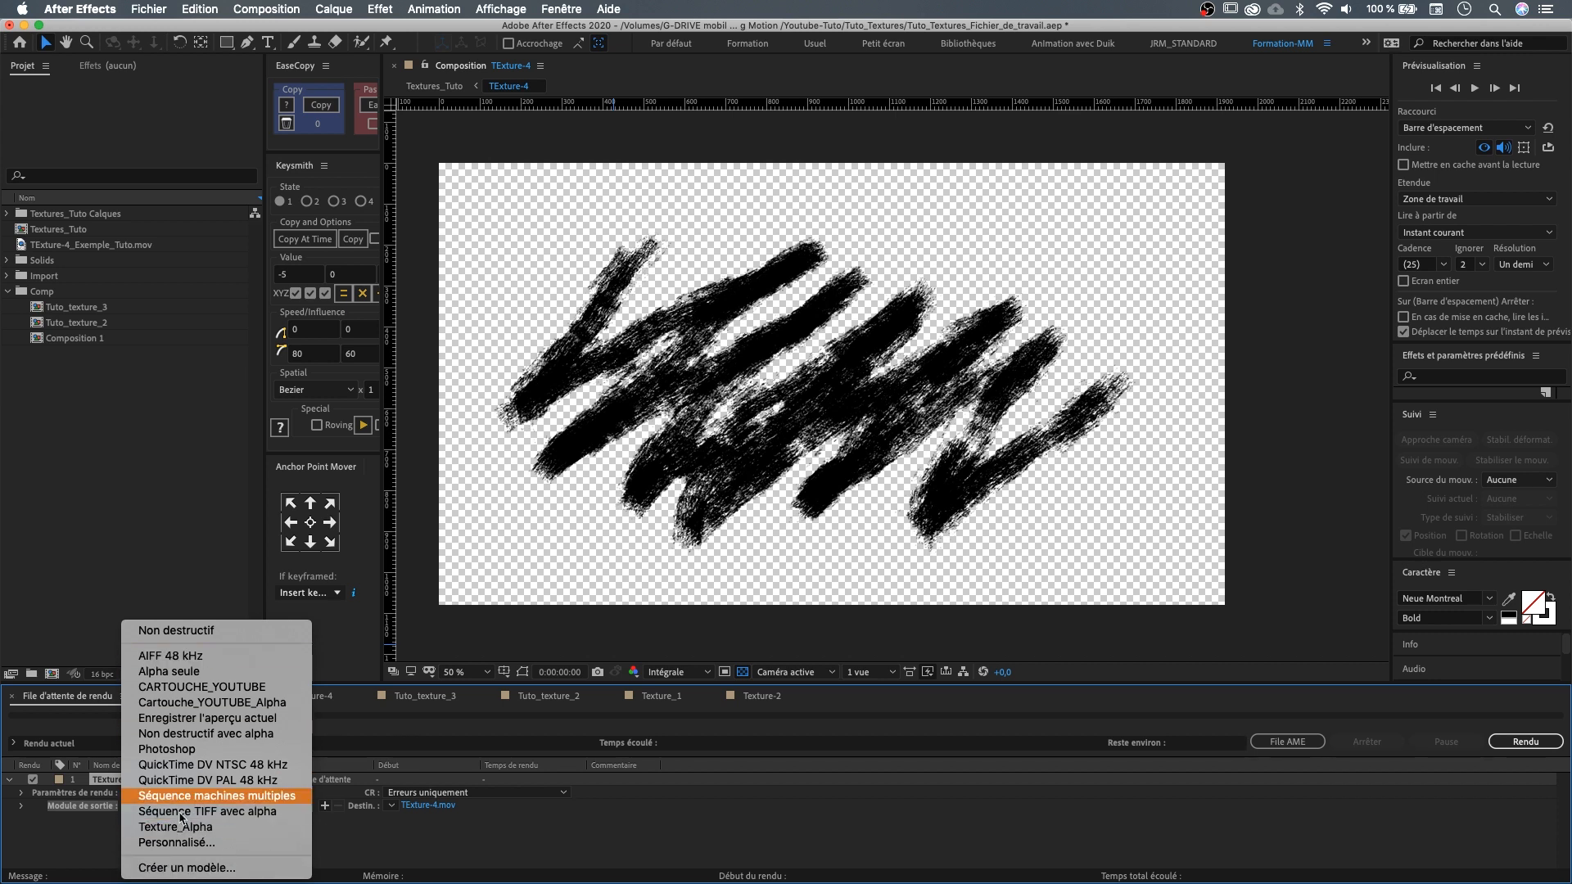
{"action": "left_click", "coordinate": [244, 830]}
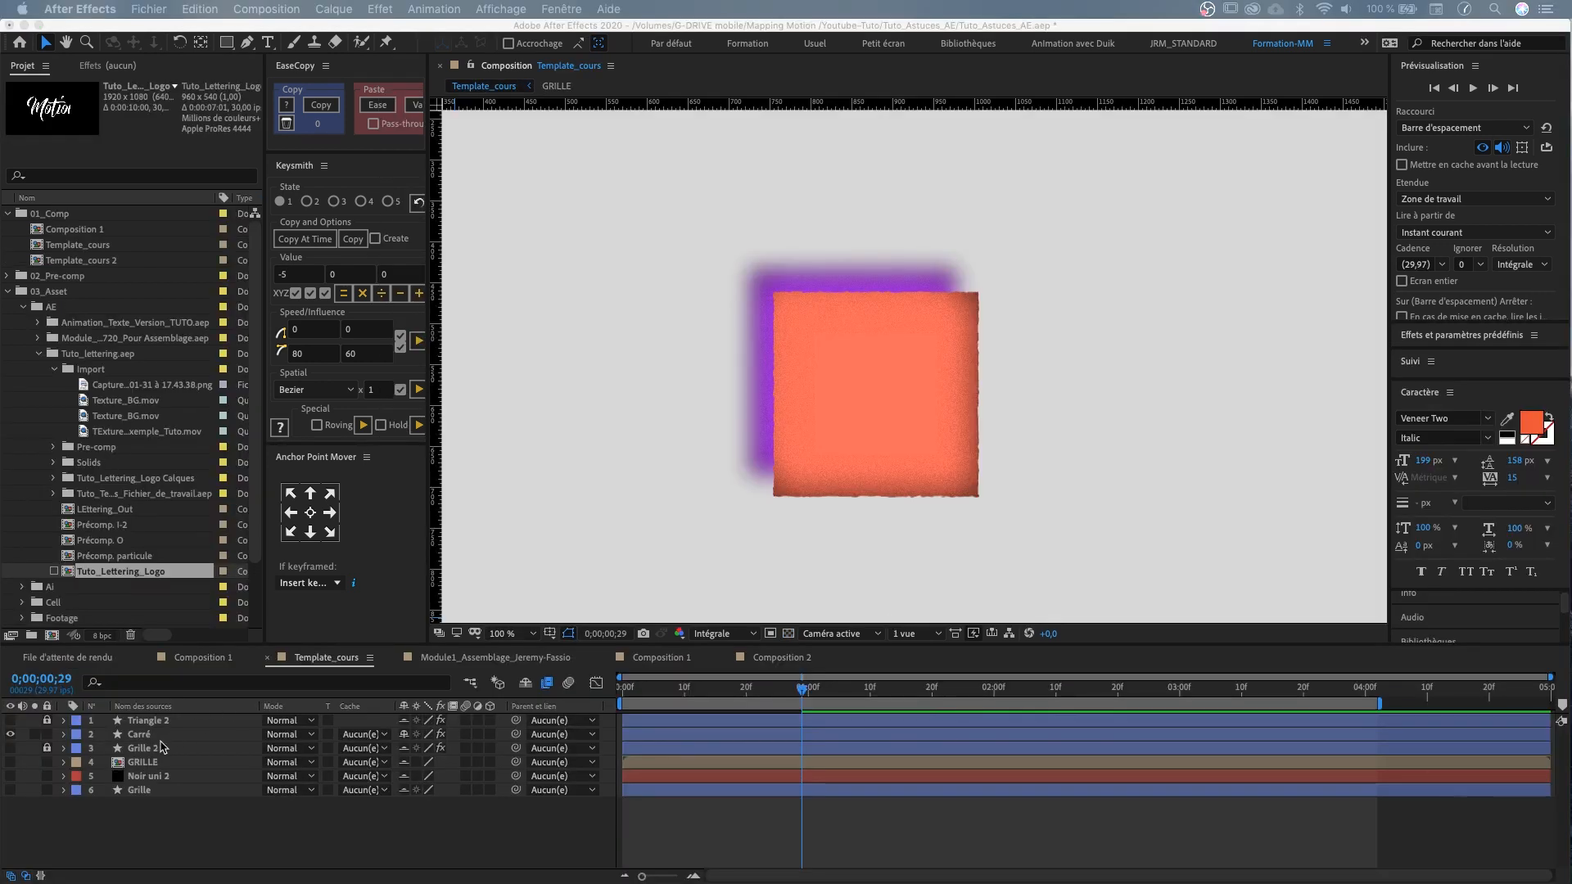
- In Template_cours, round the Carré layer's rectangle into a circle by raising its path's Arrondi value to about 285
{"action": "left_click", "coordinate": [161, 747]}
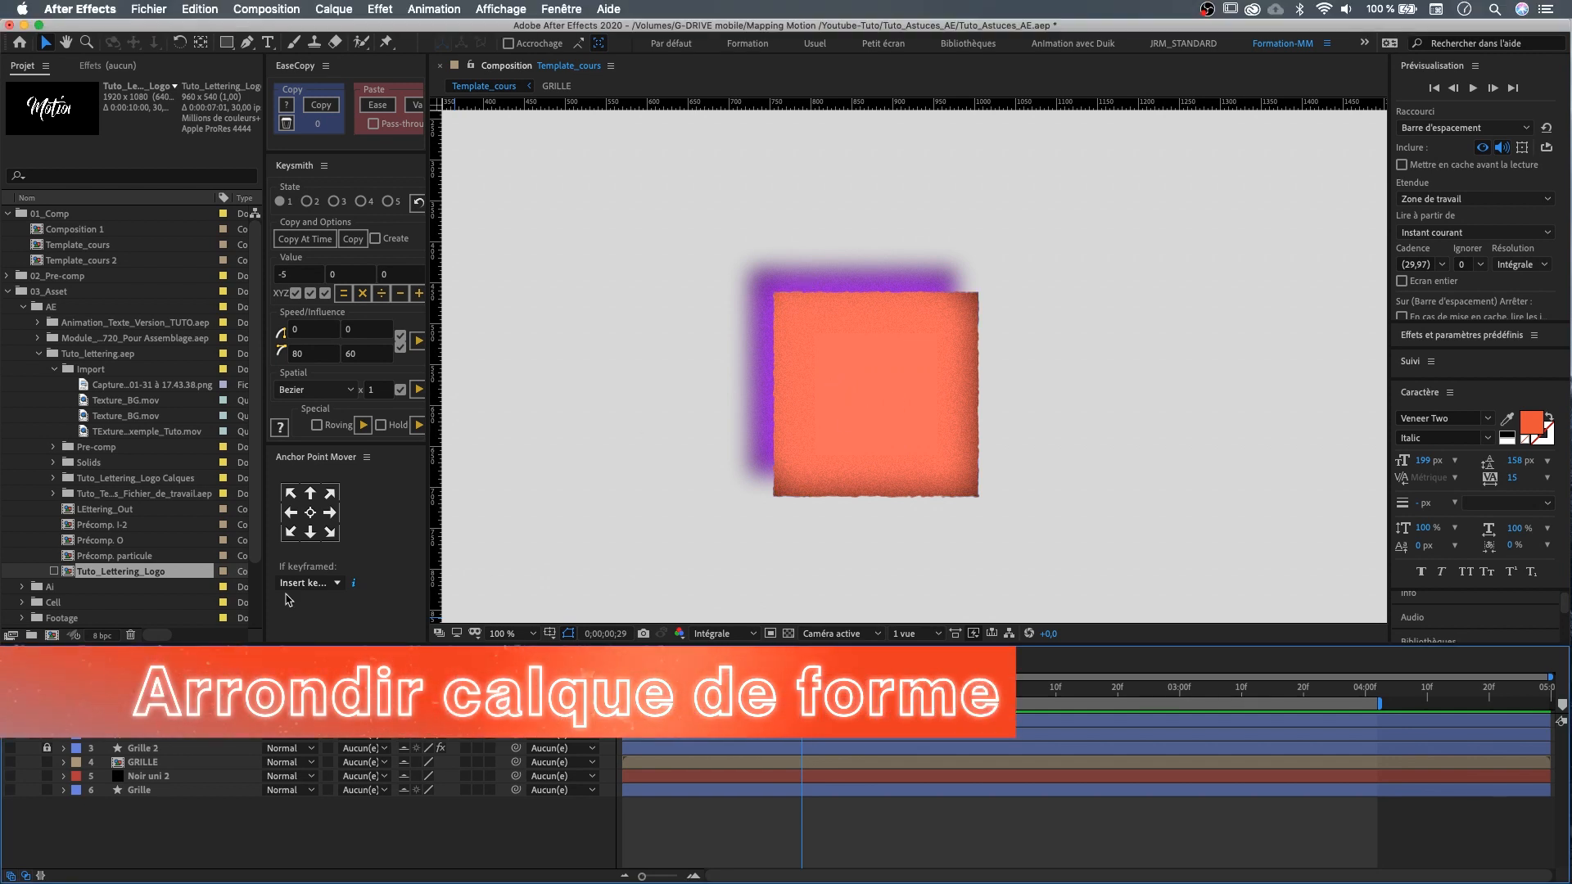
{"action": "left_click", "coordinate": [141, 734]}
{"action": "left_click", "coordinate": [65, 735]}
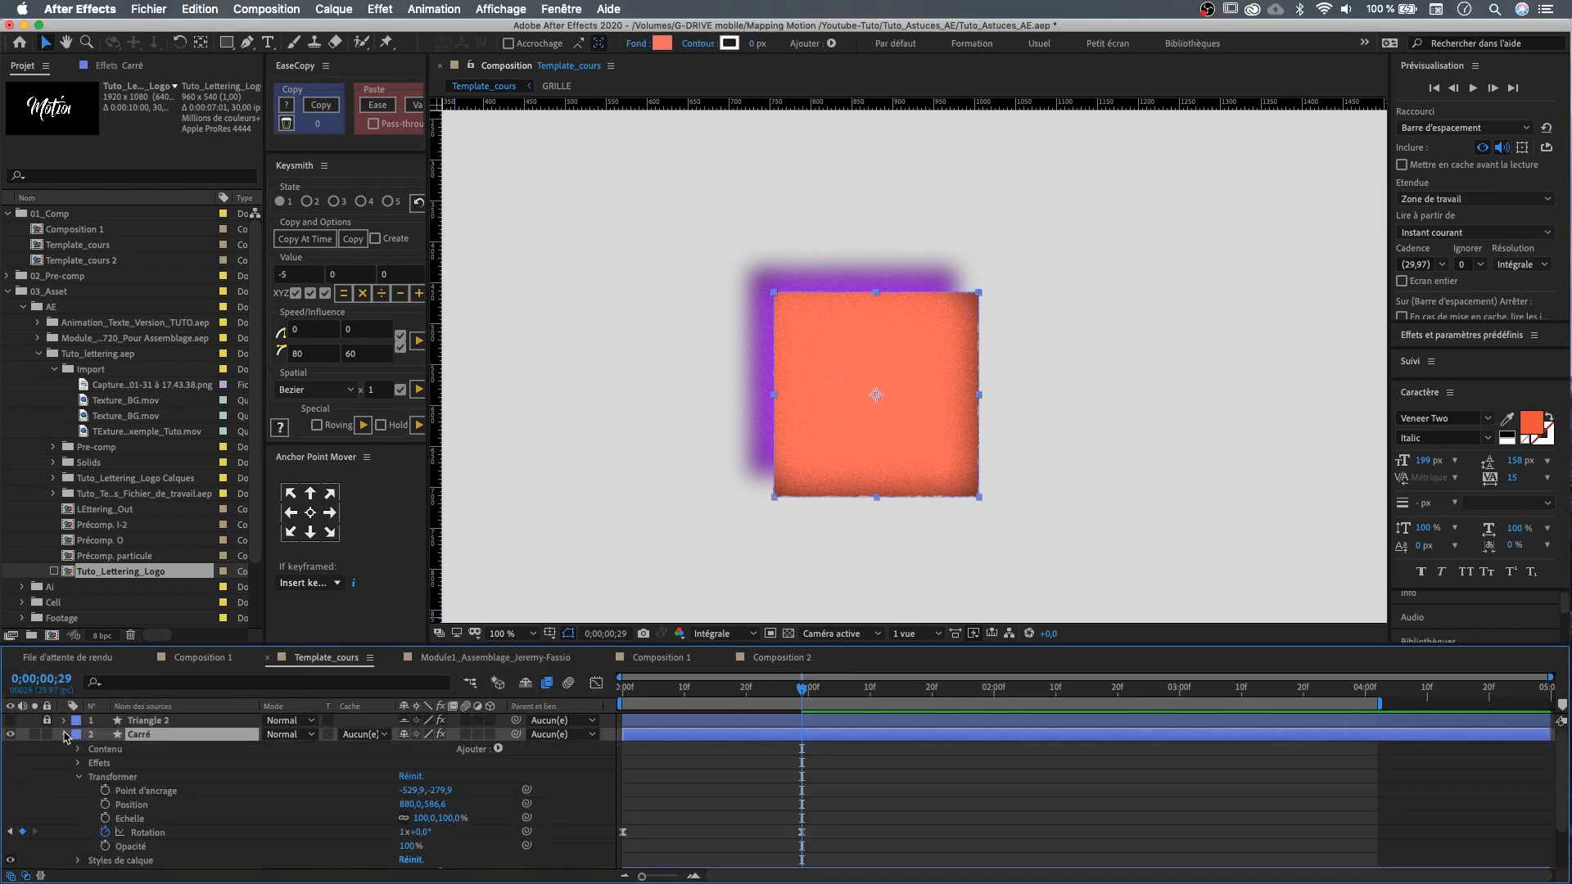
{"action": "left_click", "coordinate": [79, 777]}
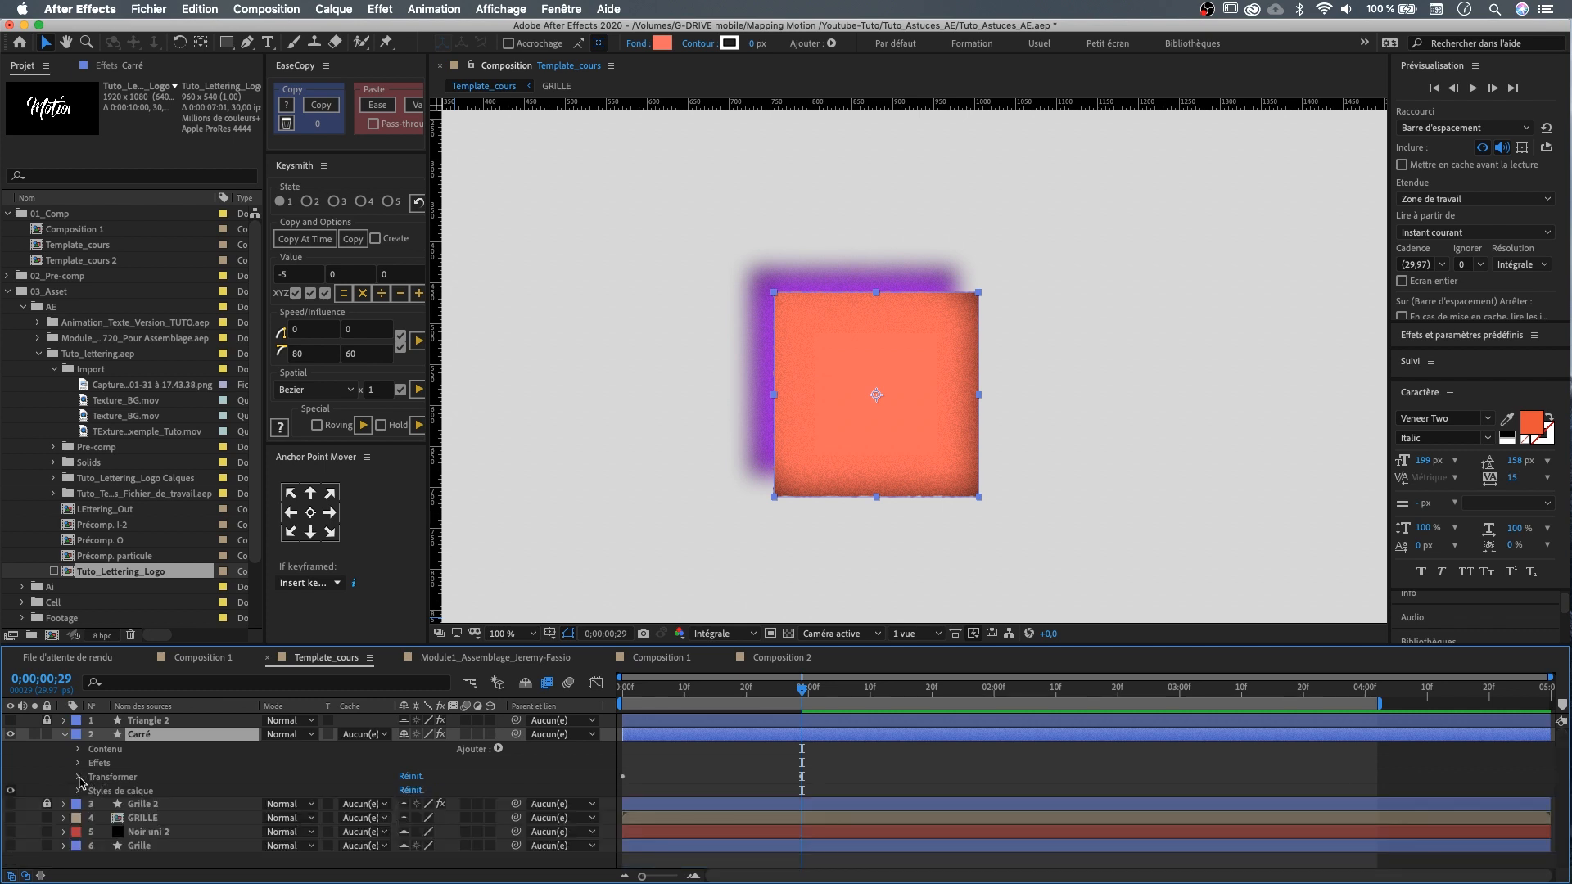
{"action": "left_click", "coordinate": [79, 749]}
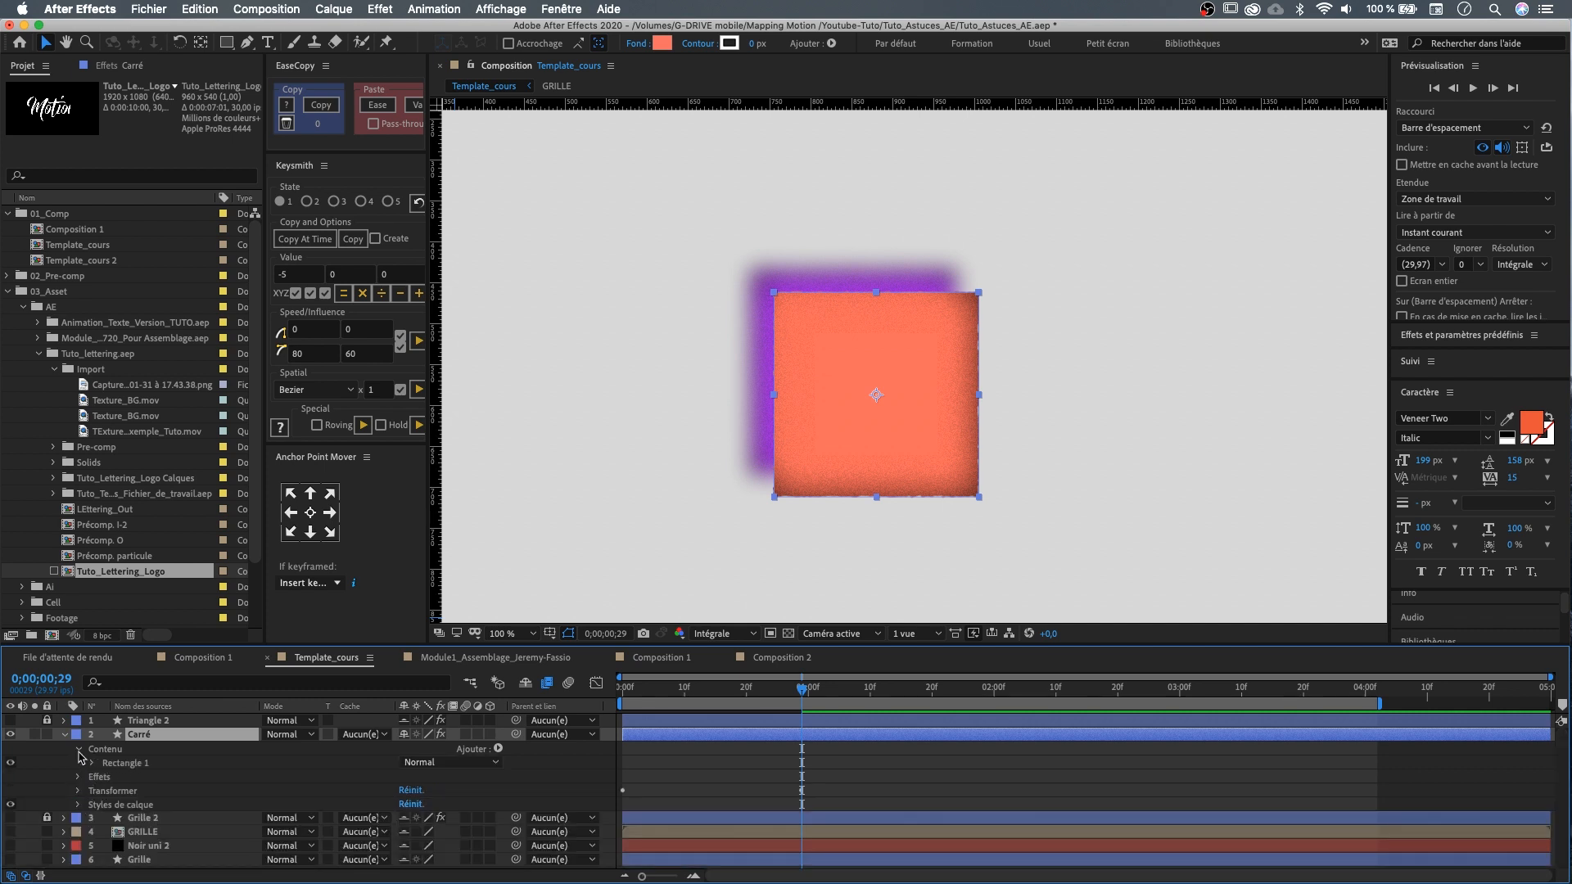
{"action": "left_click", "coordinate": [93, 763]}
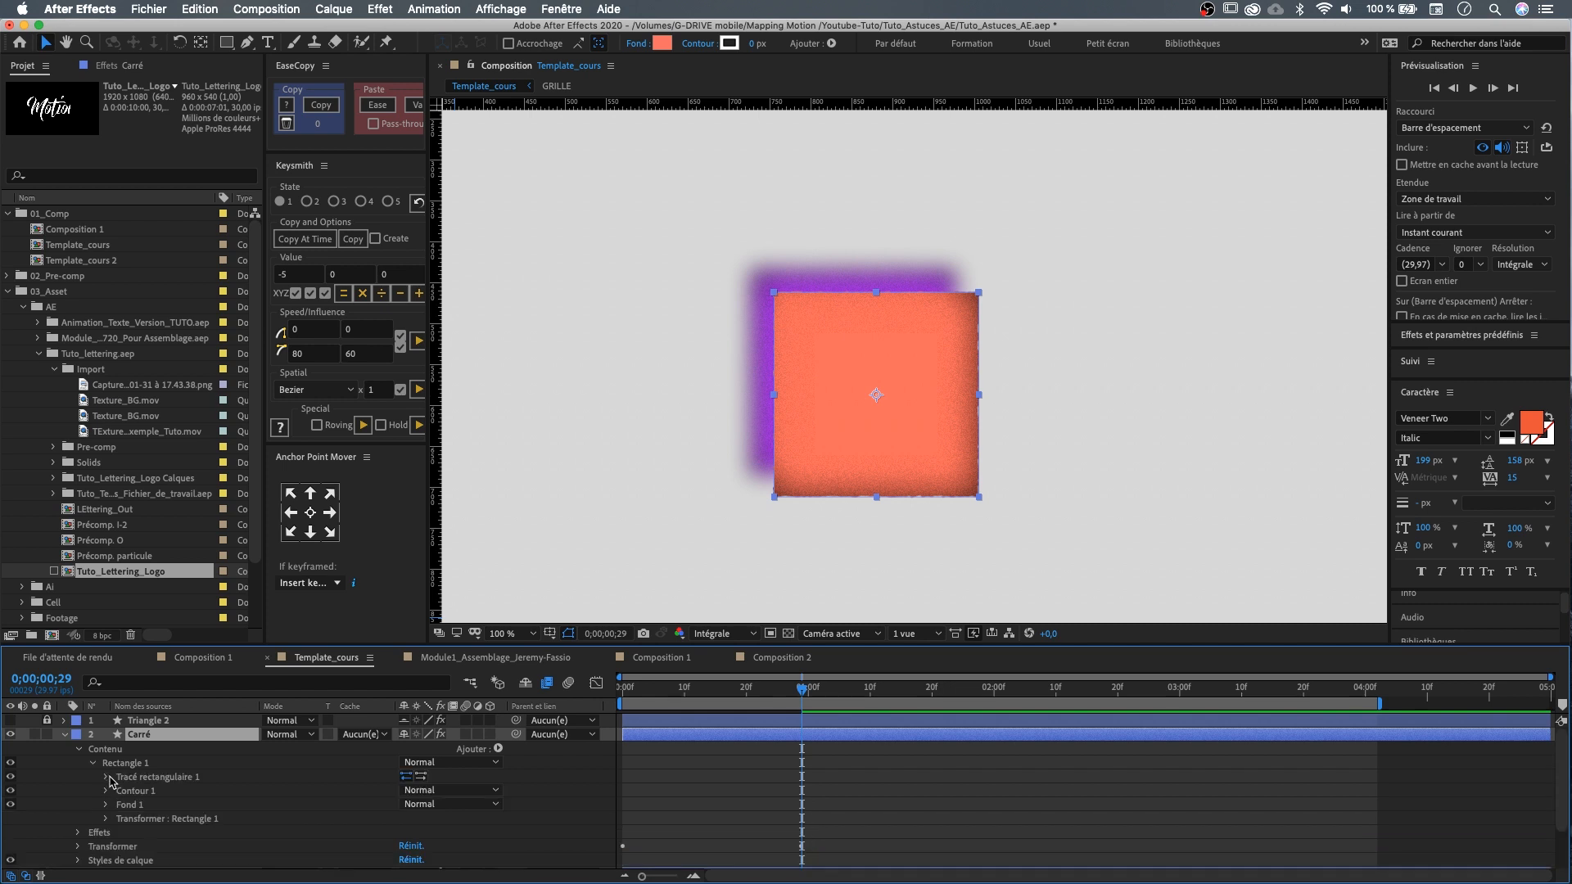
{"action": "left_click", "coordinate": [106, 777]}
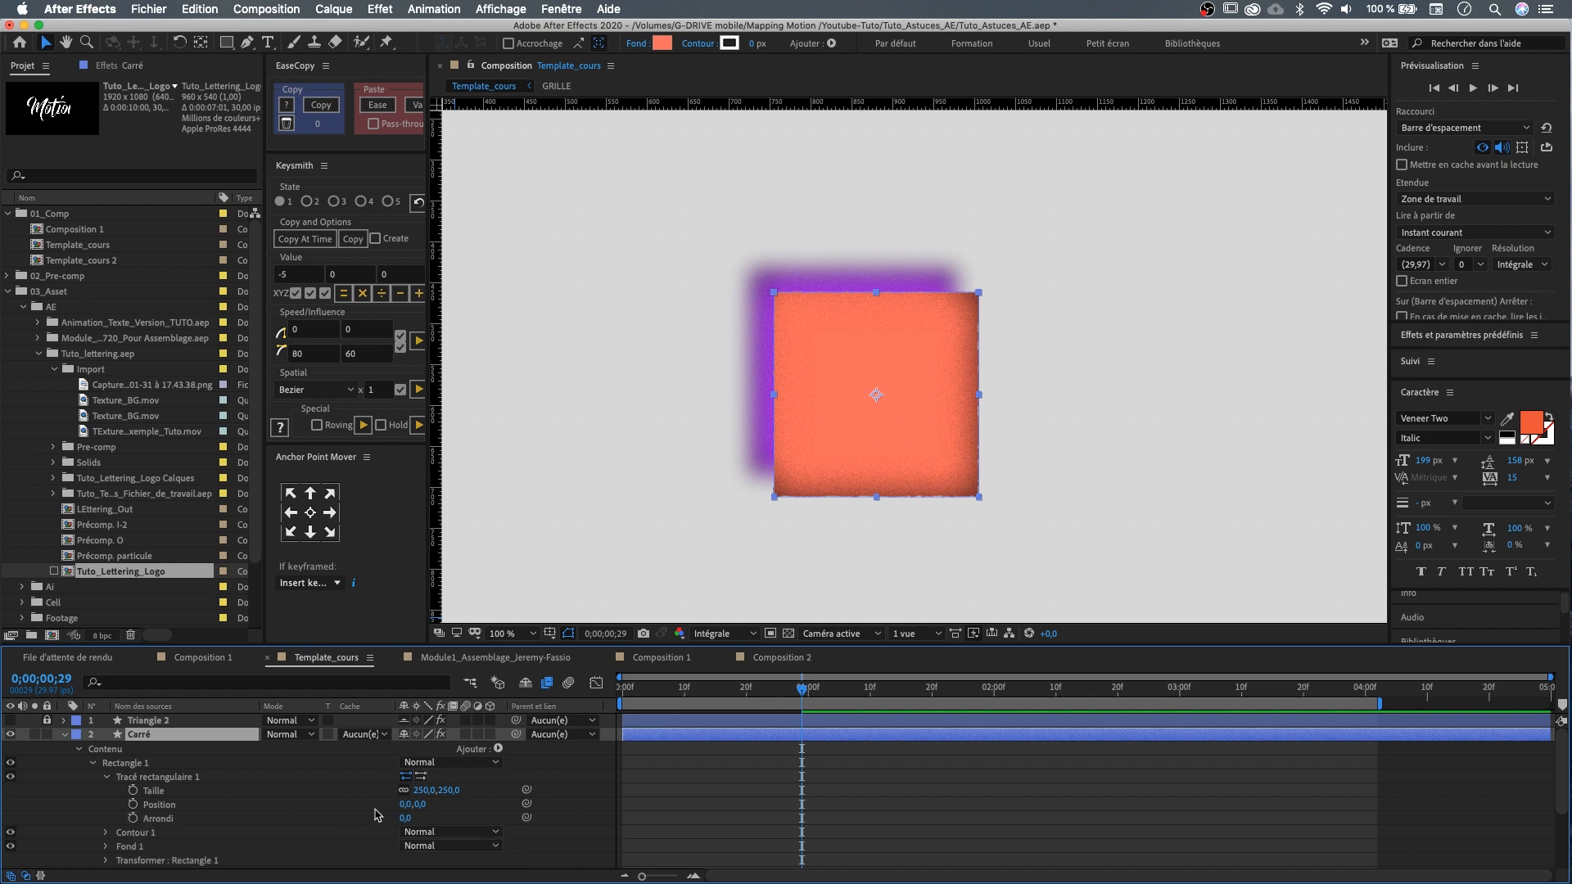
{"action": "left_click_drag", "start_coordinate": [407, 818], "coordinate": [647, 815]}
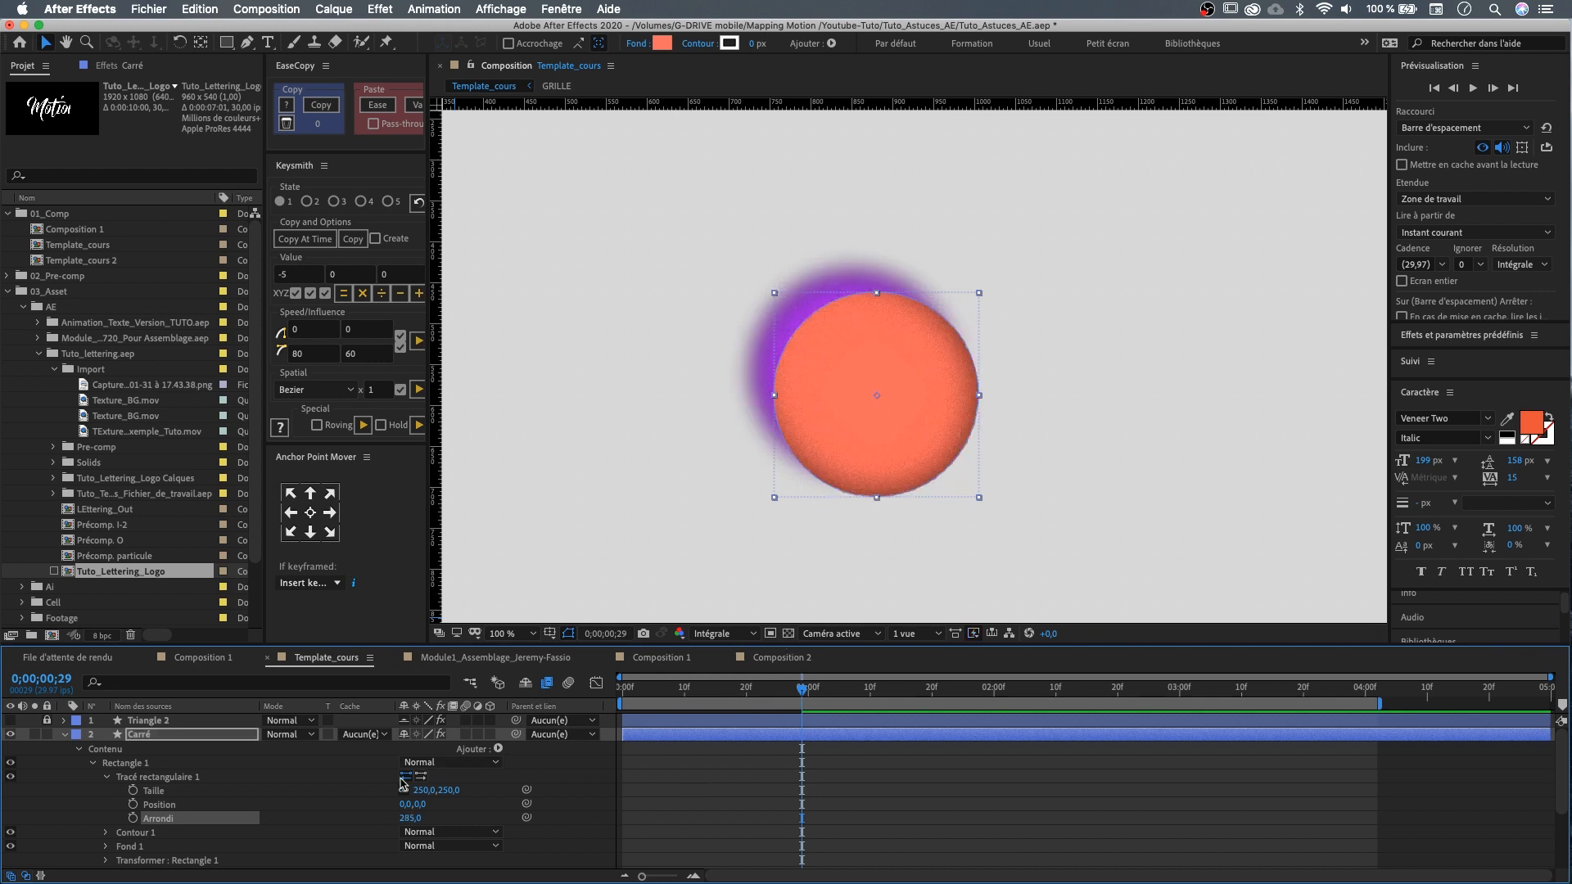
- Keyframe Arrondi at 0;00;00;29, set it to 0 at the first frame, and preview the square-to-circle animation
{"action": "left_click", "coordinate": [134, 818]}
{"action": "key", "text": "Home"}
{"action": "left_click_drag", "start_coordinate": [392, 818], "coordinate": [62, 810]}
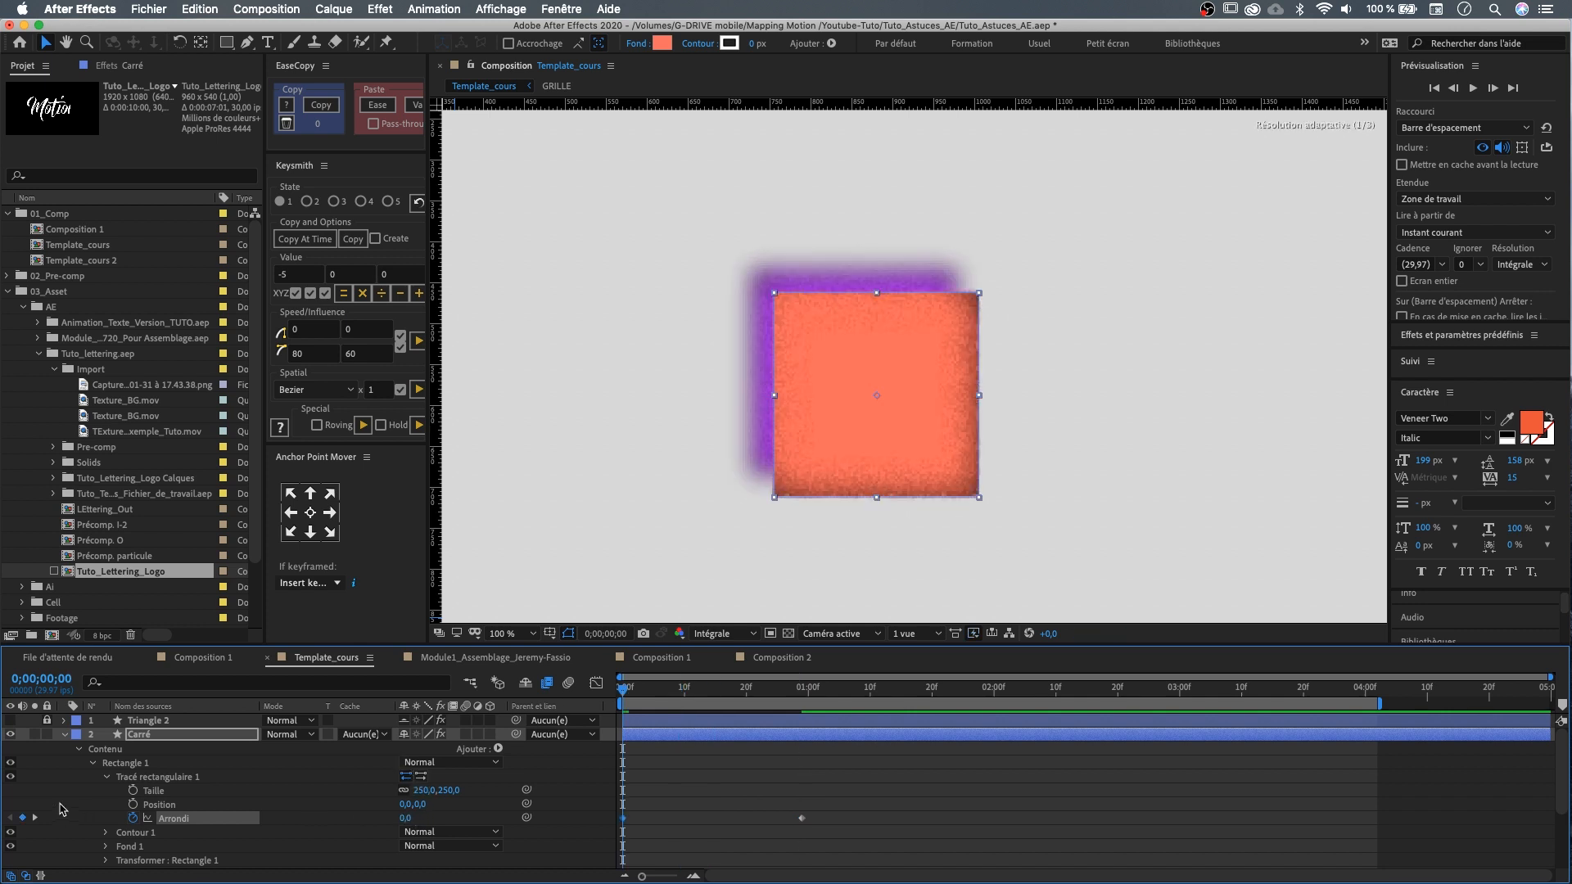
{"action": "key", "text": "space"}
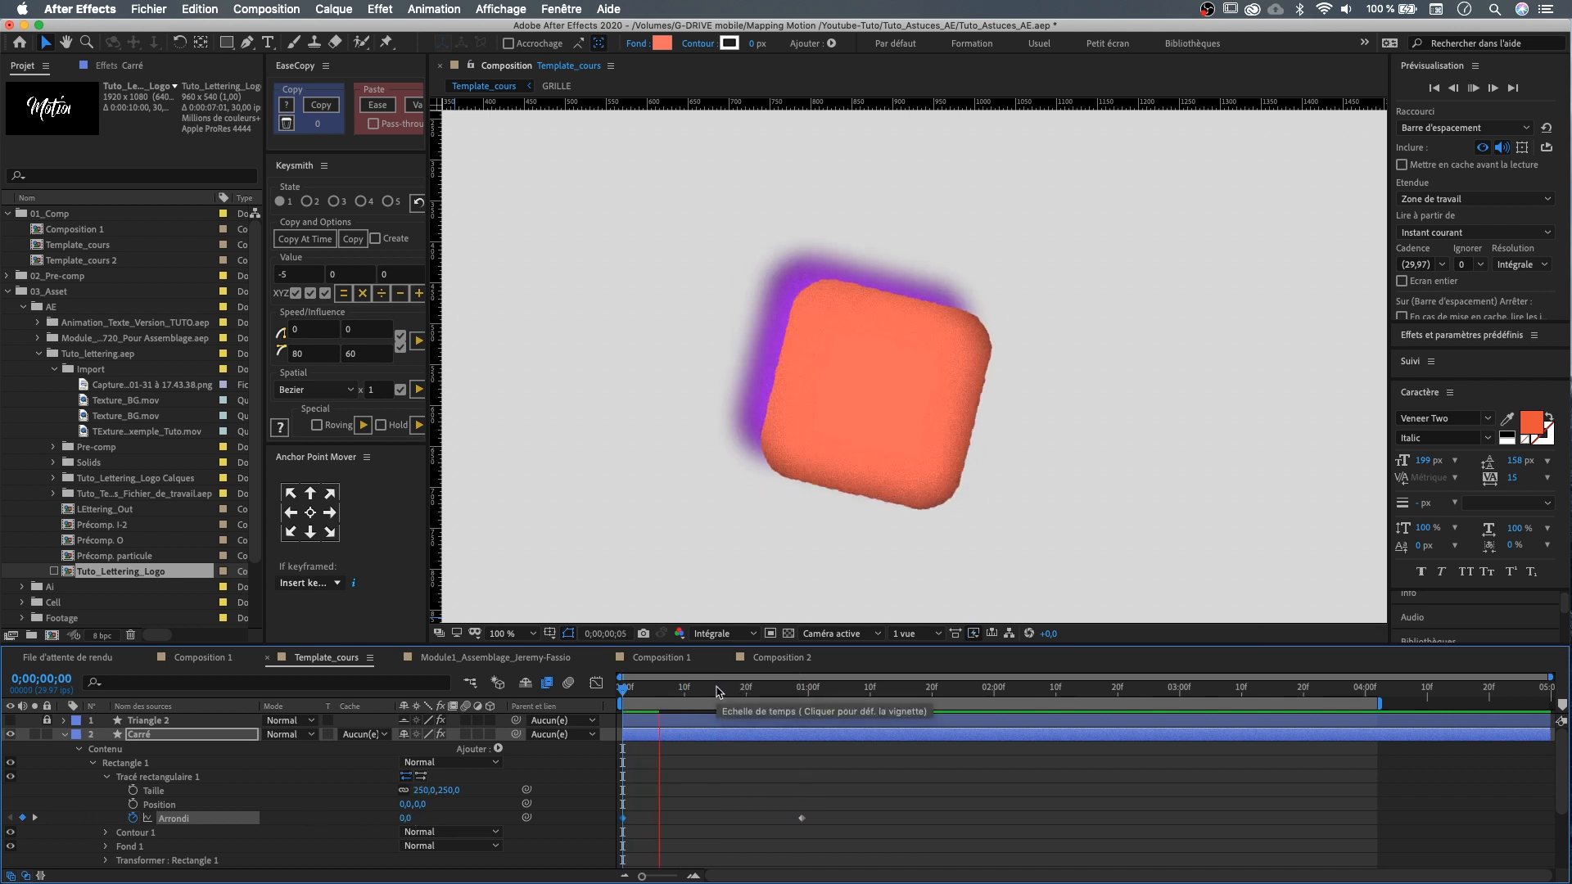